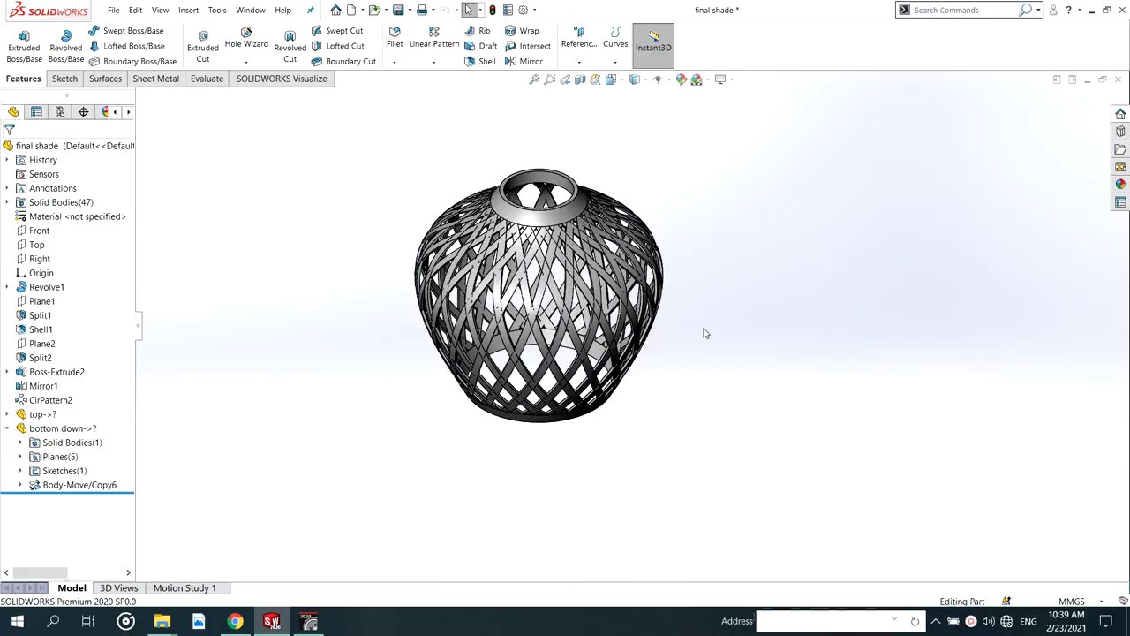
# Examine the finished lattice lampshade from several angles and review its list of solid bodies
pyautogui.moveTo(705, 332); pyautogui.dragTo(726, 331, button='middle')
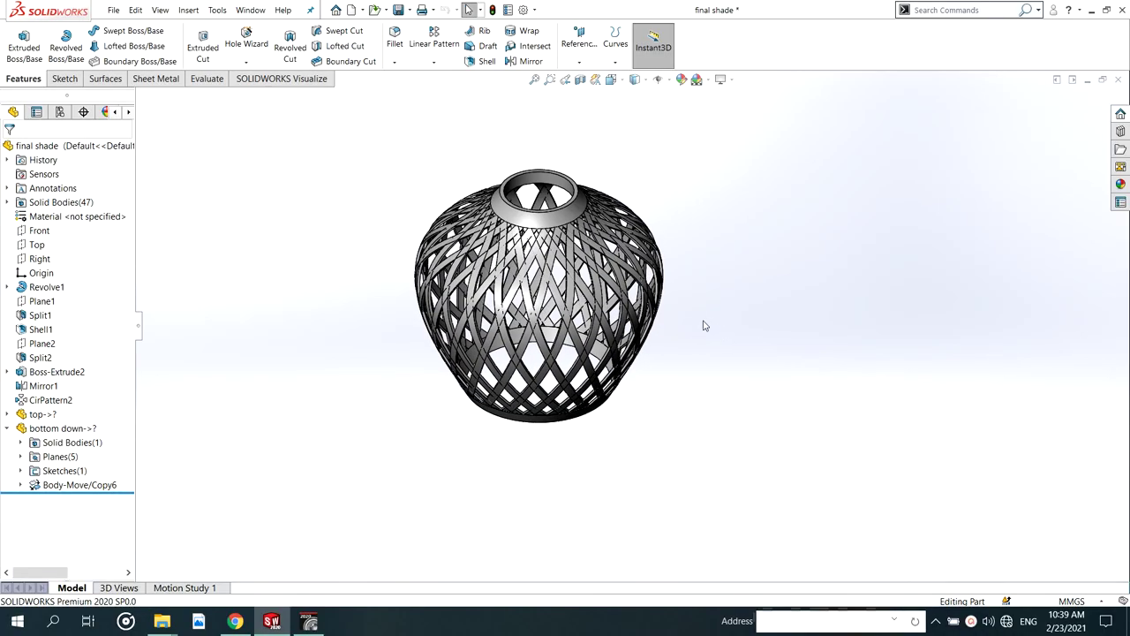
pyautogui.scroll(1, 703, 326)
pyautogui.scroll(-3, 594, 305)
pyautogui.moveTo(568, 315); pyautogui.dragTo(507, 300, button='middle')
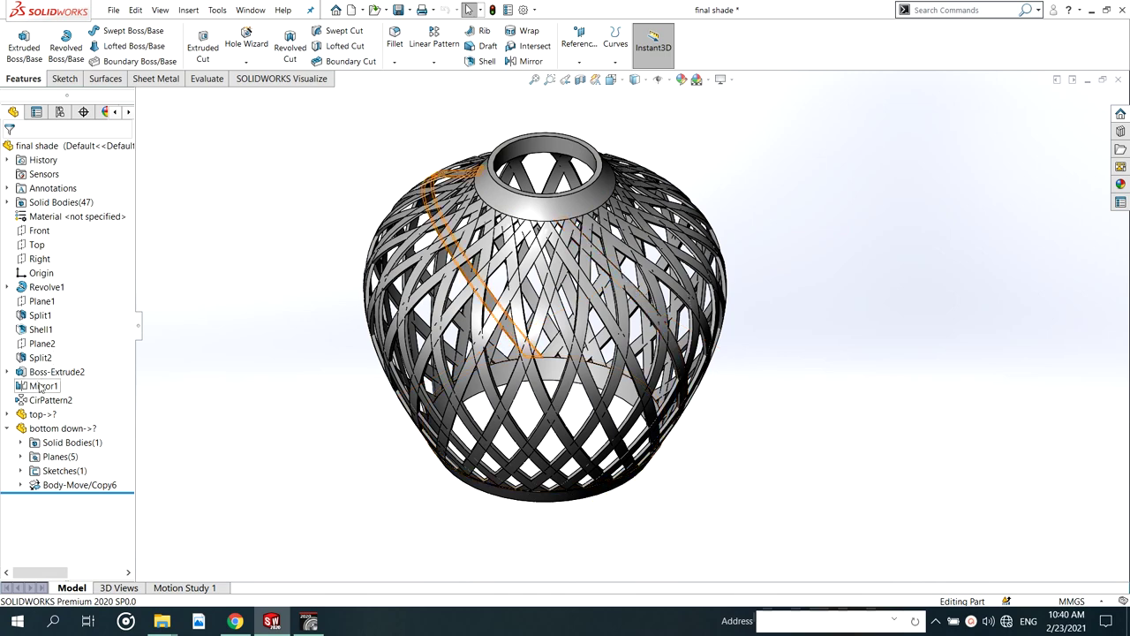
pyautogui.doubleClick(58, 202)
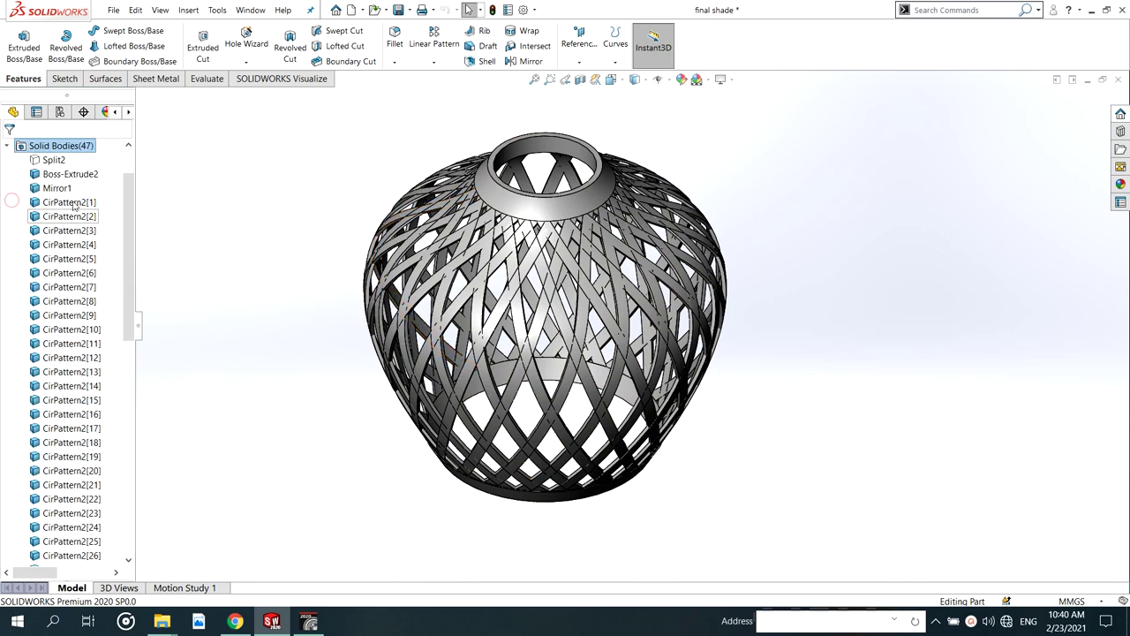
pyautogui.scroll(10, 69, 364)
pyautogui.click(7, 202)
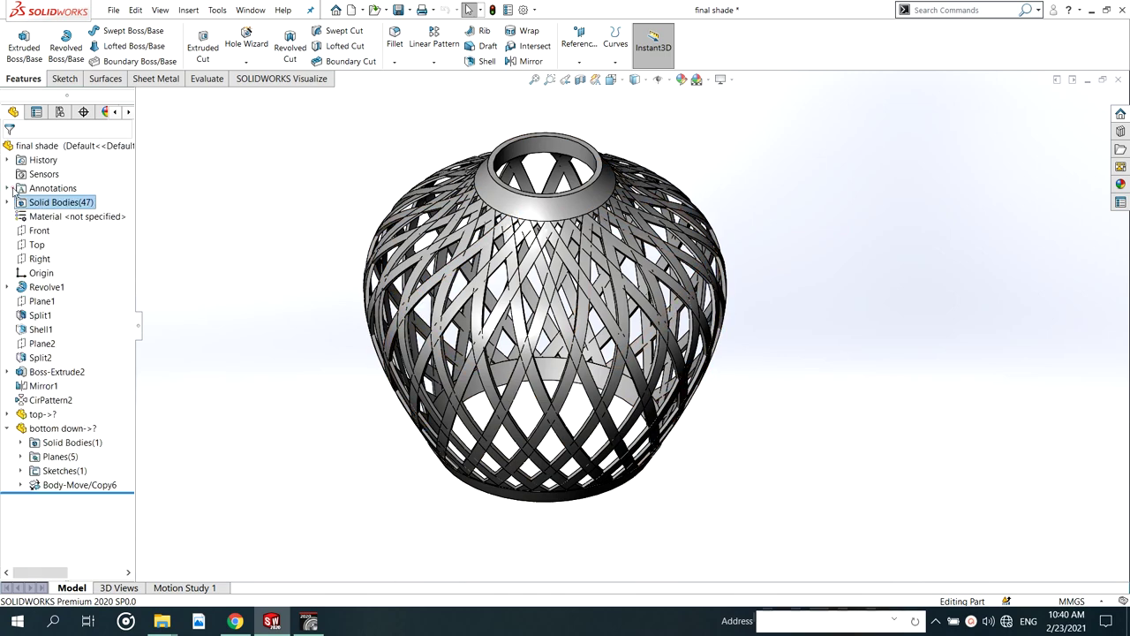
pyautogui.scroll(2, 452, 248)
pyautogui.moveTo(521, 285); pyautogui.dragTo(626, 337, button='middle')
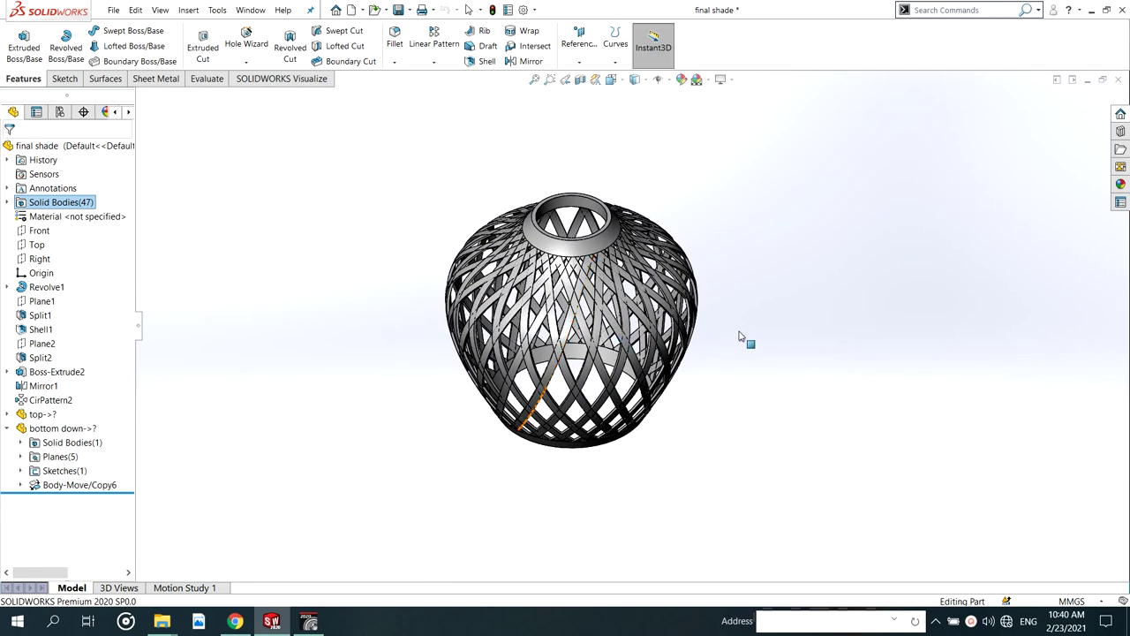
pyautogui.scroll(-4, 777, 318)
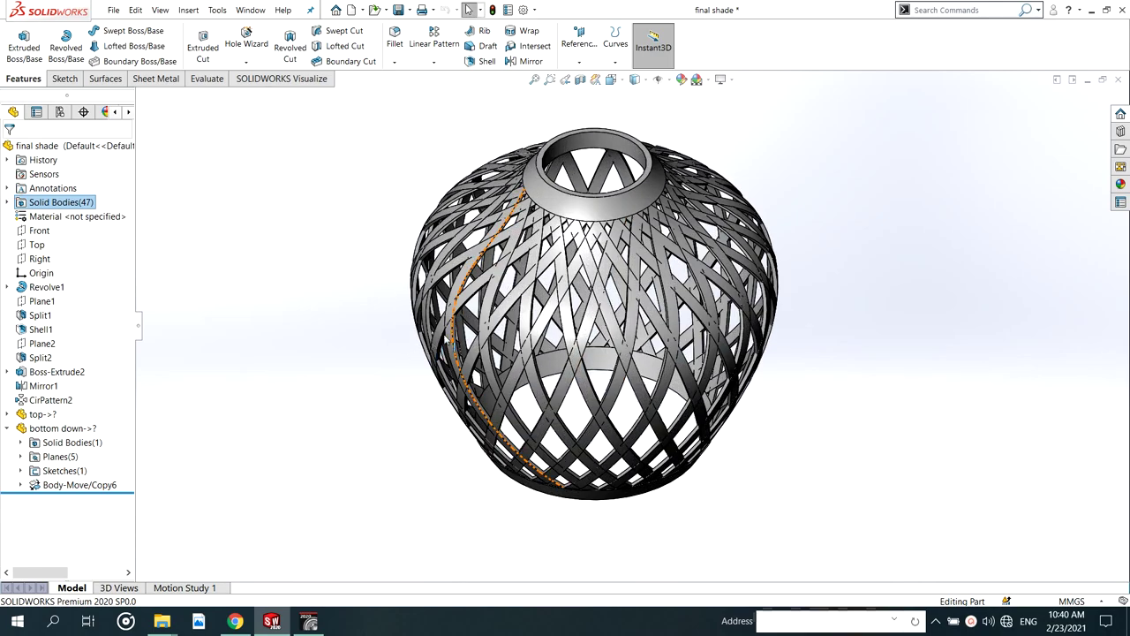
pyautogui.moveTo(527, 309); pyautogui.dragTo(298, 324, button='middle')
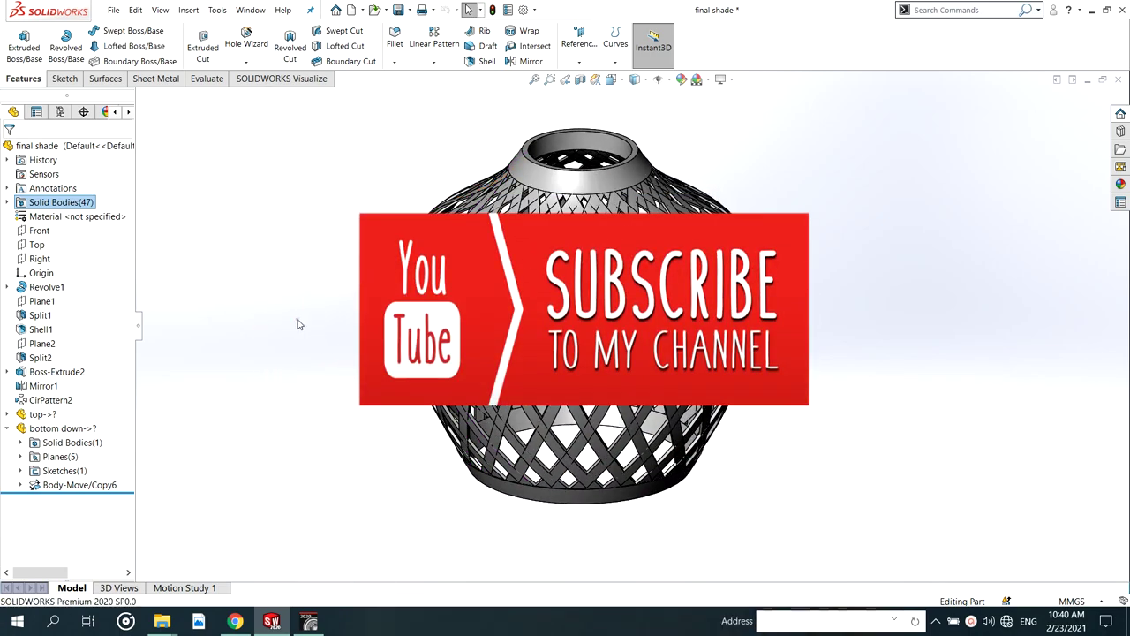
# Switch to SOLIDWORKS Visualize and inspect the rendered lampshade from a slightly different camera angle
pyautogui.click(307, 622)
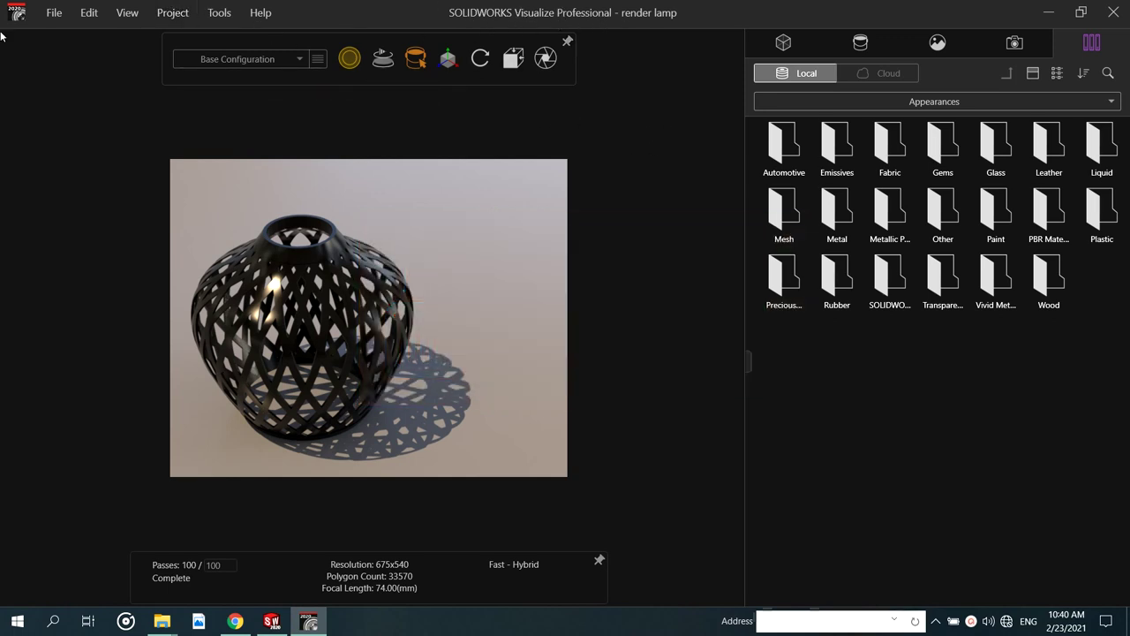
pyautogui.scroll(-3, 313, 376)
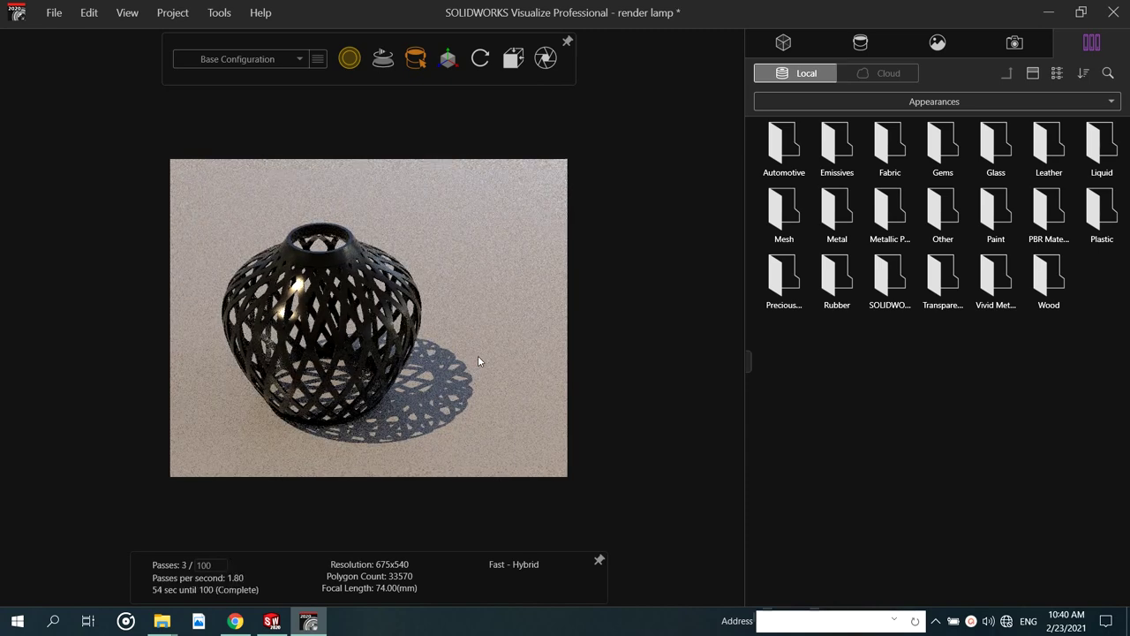
pyautogui.moveTo(478, 362); pyautogui.dragTo(397, 362)
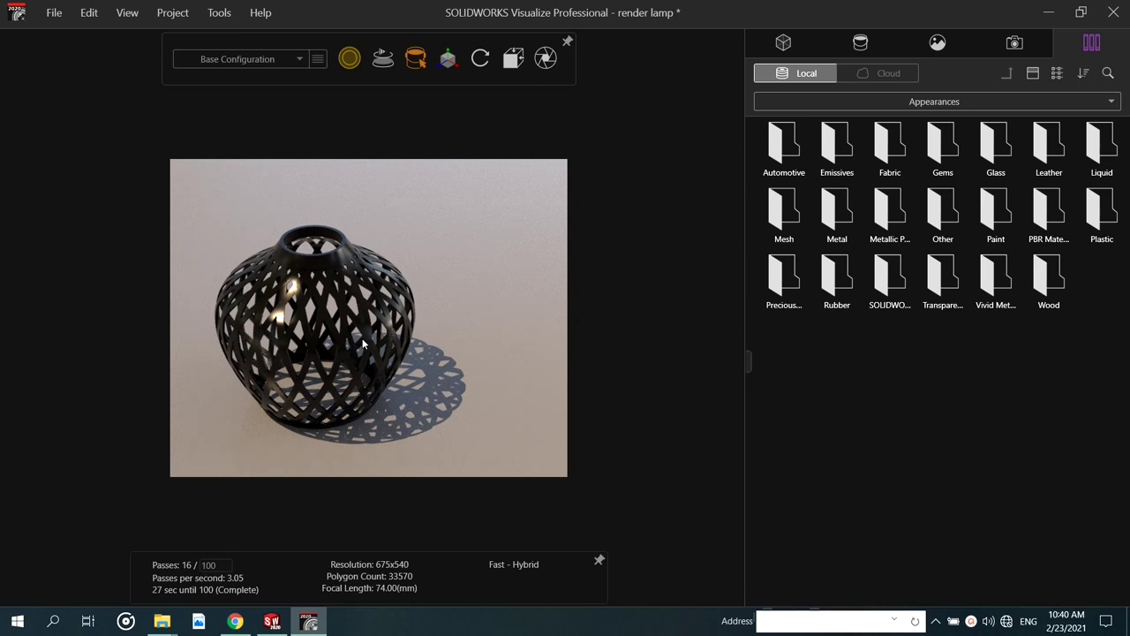
pyautogui.moveTo(381, 87)
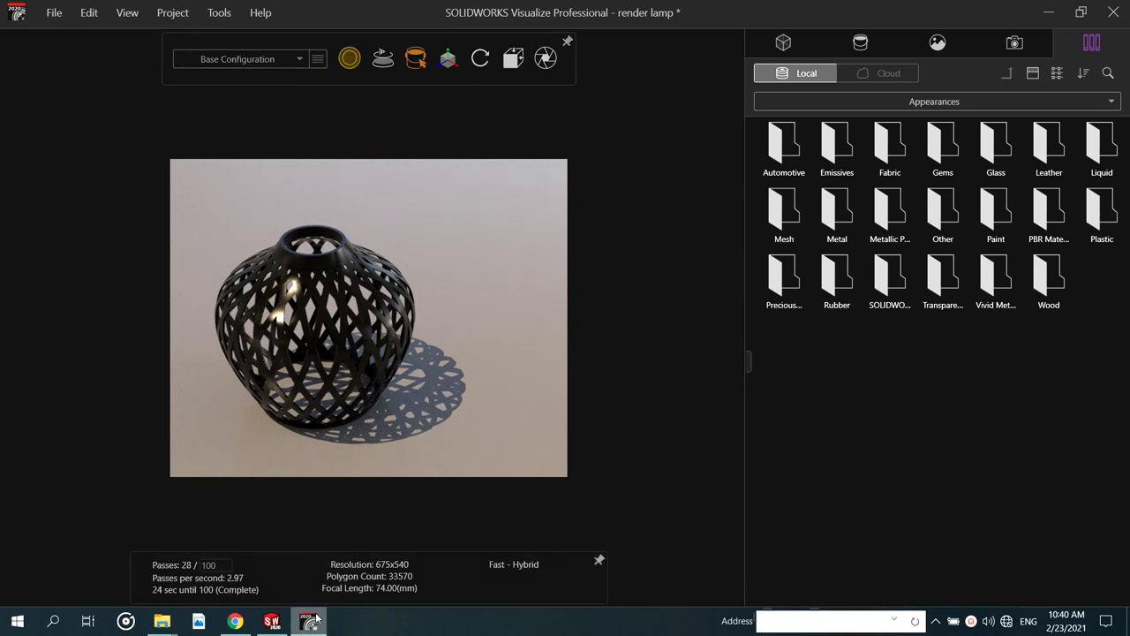
# Switch back to SOLIDWORKS and exit the revolve profile sketch of the final shade part
pyautogui.click(273, 622)
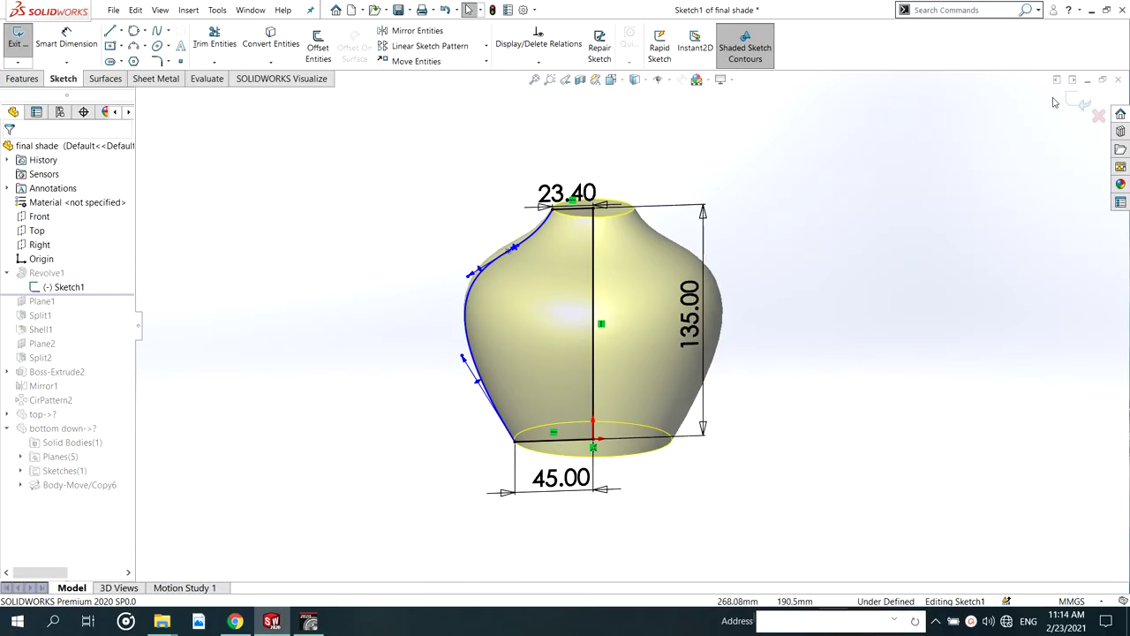
pyautogui.click(1073, 99)
pyautogui.scroll(2, 618, 285)
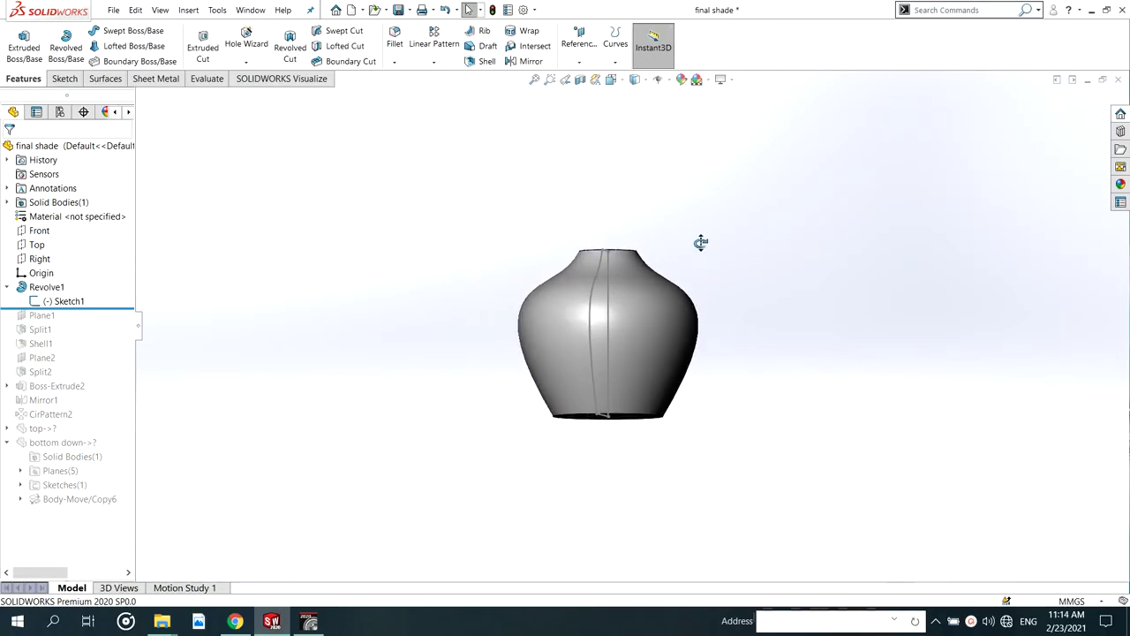
pyautogui.moveTo(614, 302); pyautogui.dragTo(614, 281, button='middle')
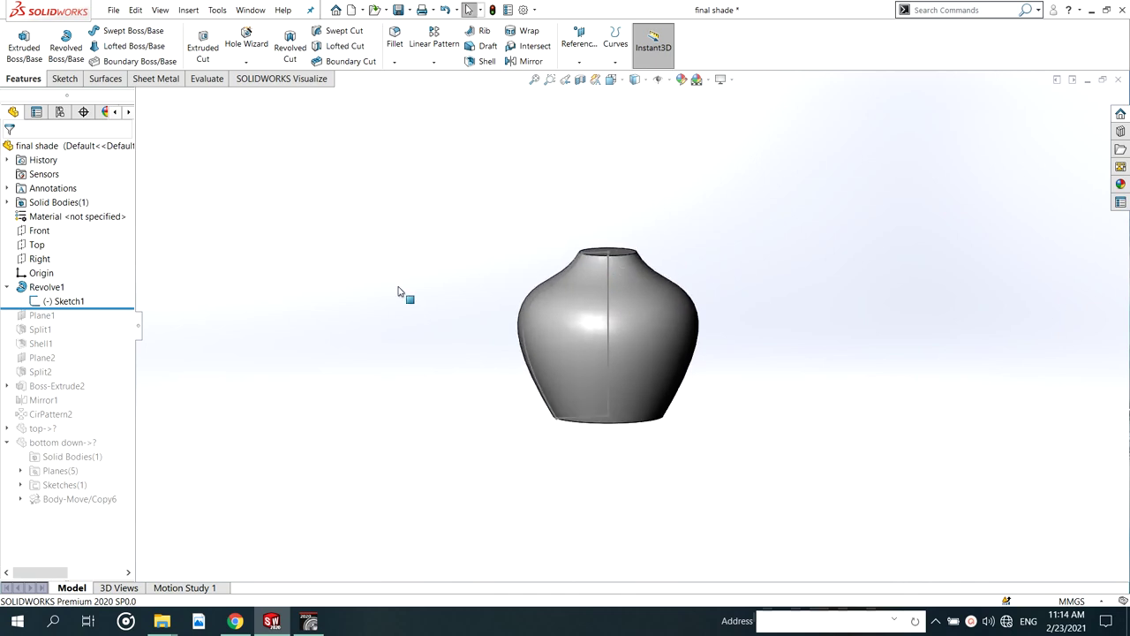
# Examine the dimensions of Sketch1, the profile behind the revolved shade body
pyautogui.click(49, 301)
pyautogui.click(500, 292)
pyautogui.scroll(-3, 546, 281)
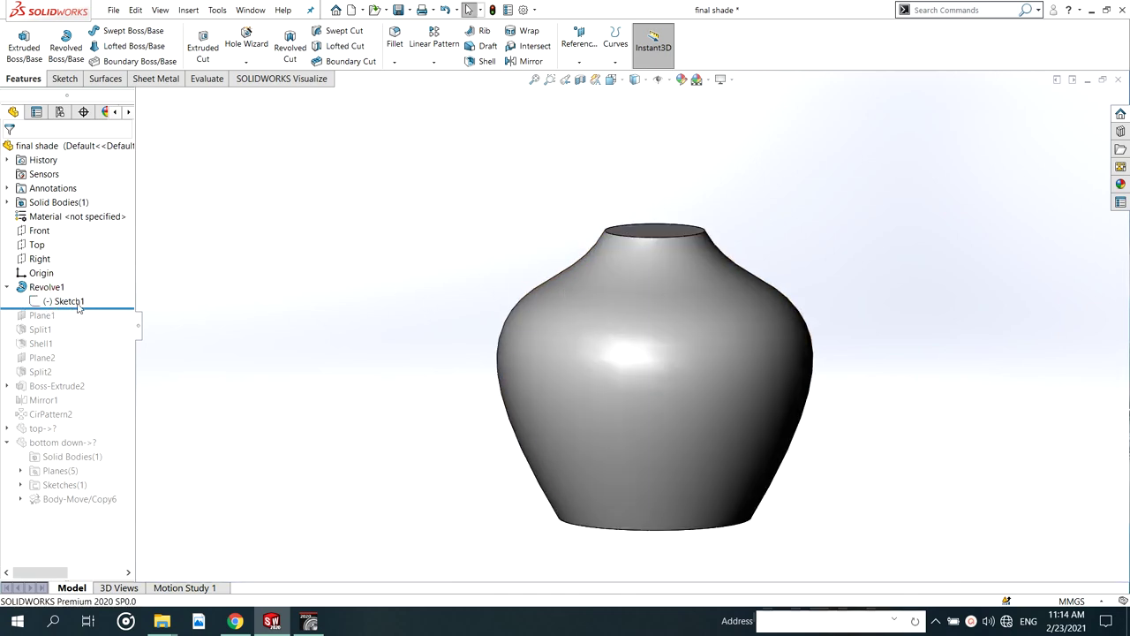
pyautogui.click(75, 302)
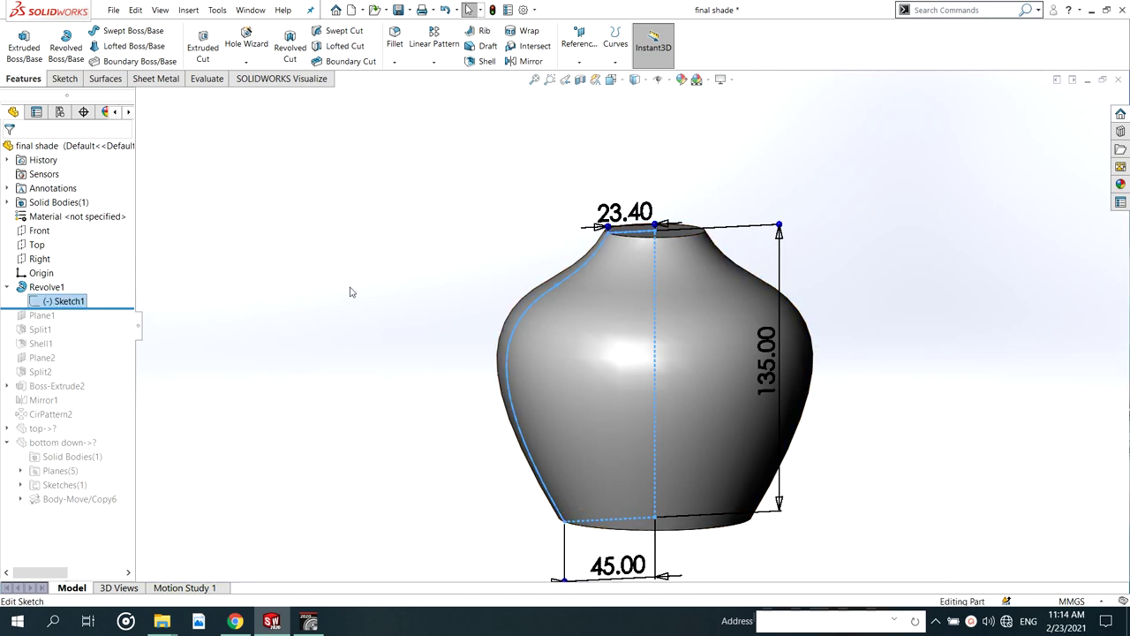
pyautogui.scroll(2, 591, 303)
pyautogui.scroll(-2, 693, 298)
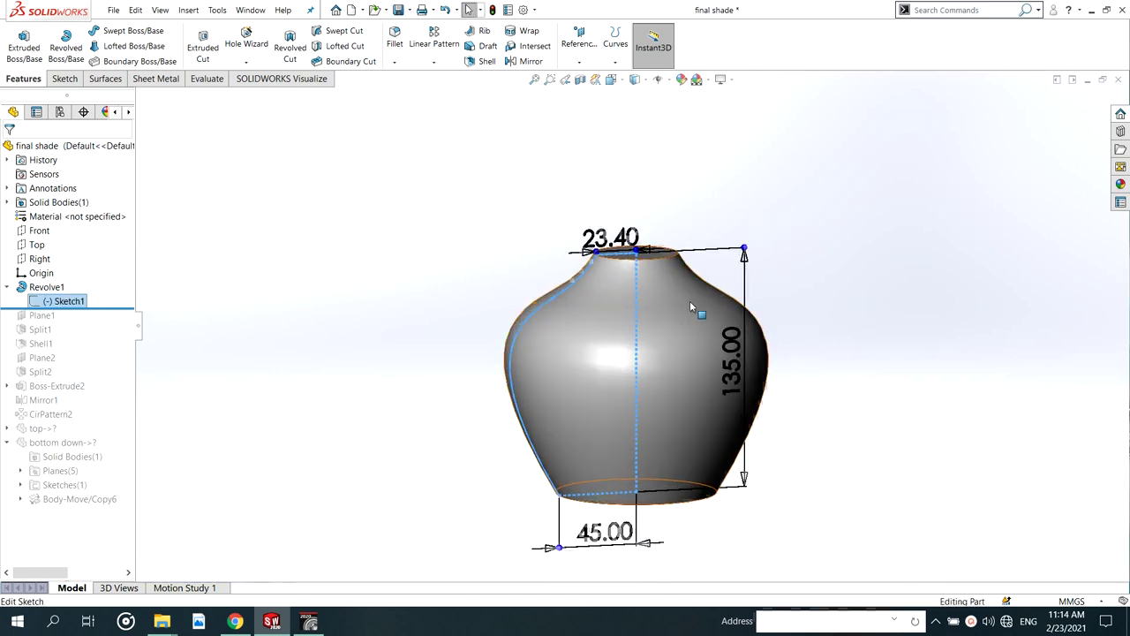
pyautogui.moveTo(637, 296)
pyautogui.mouseDown(button='middle')
pyautogui.moveTo(630, 278)
pyautogui.moveTo(631, 309)
pyautogui.mouseUp(button='middle')
pyautogui.scroll(2, 630, 278)
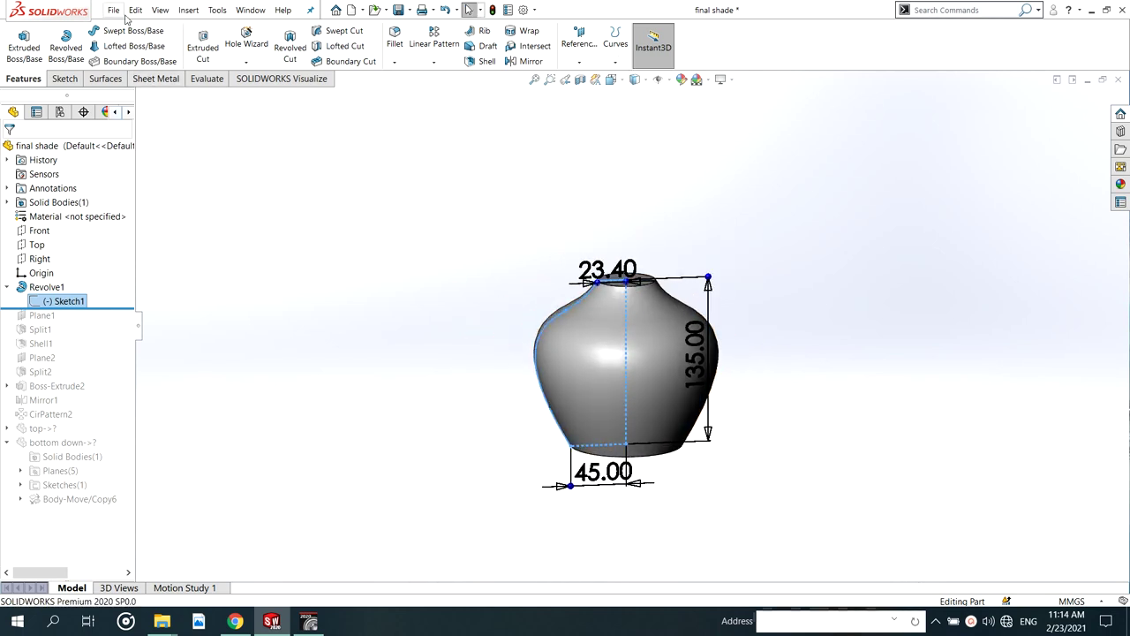
pyautogui.click(1004, 134)
# Create a new part document
pyautogui.click(112, 11)
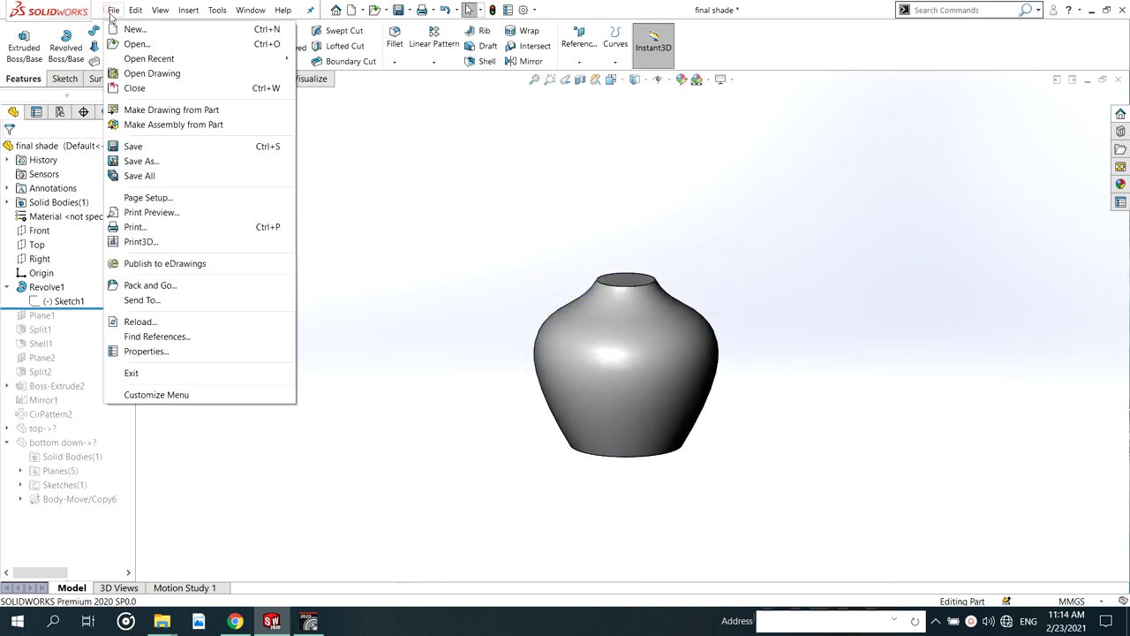
pyautogui.click(132, 30)
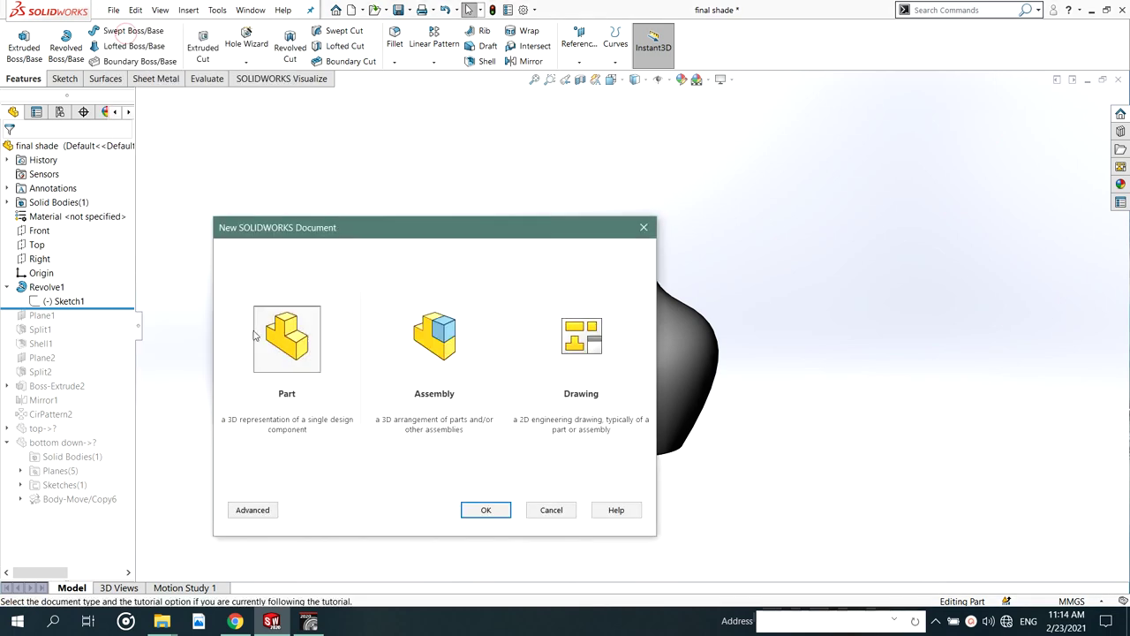
pyautogui.click(493, 510)
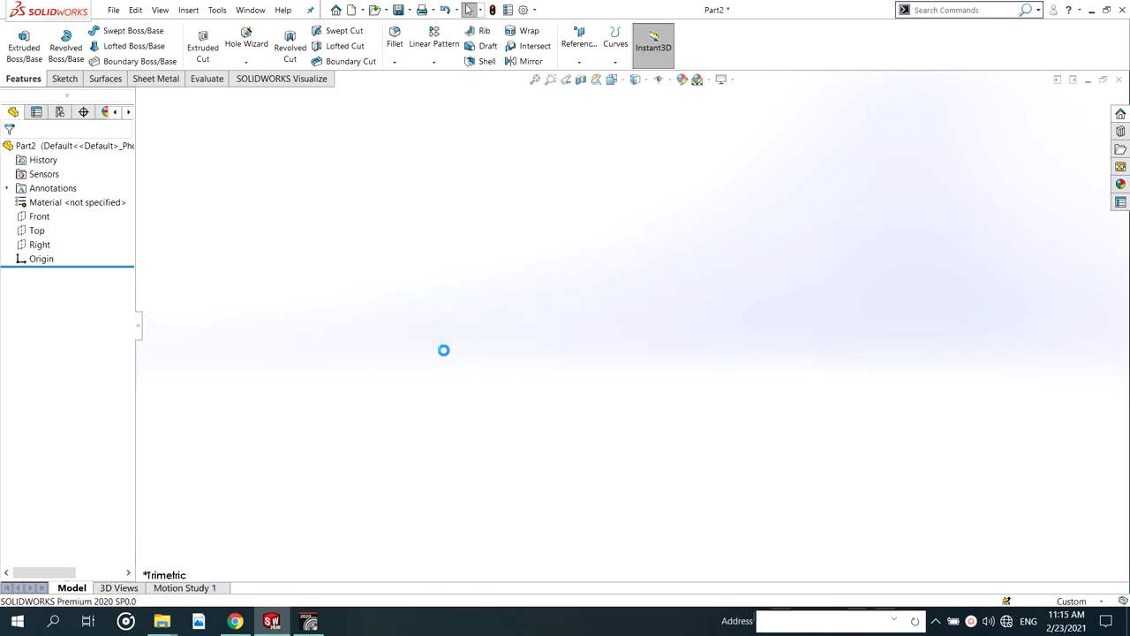
# Start a new sketch on the Front plane
pyautogui.click(39, 216)
pyautogui.click(49, 196)
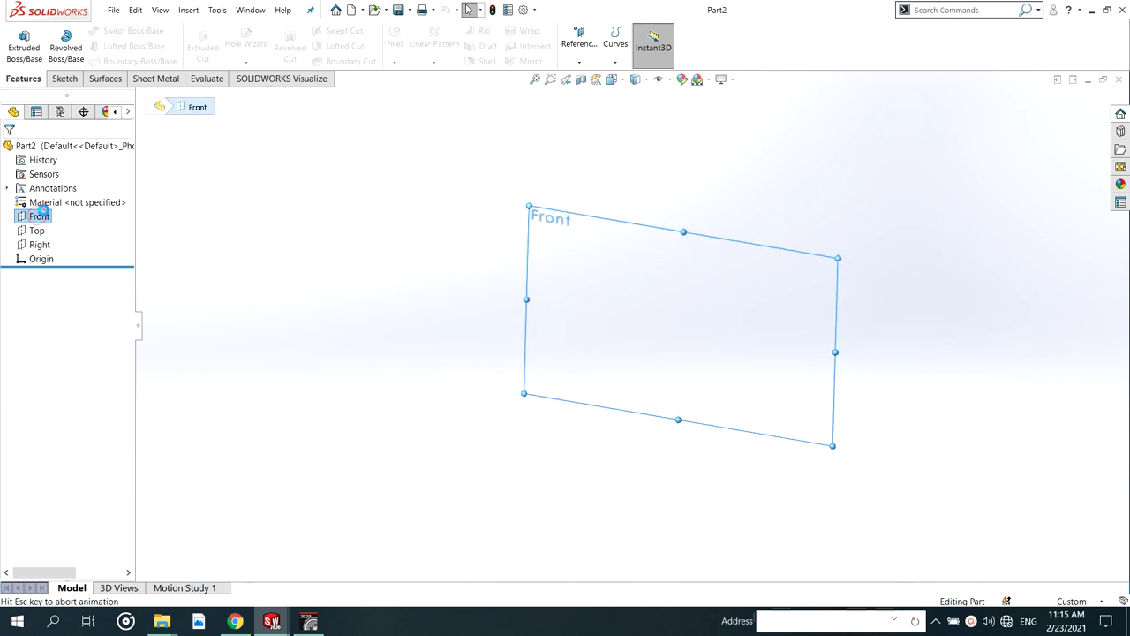
pyautogui.rightClick(40, 218)
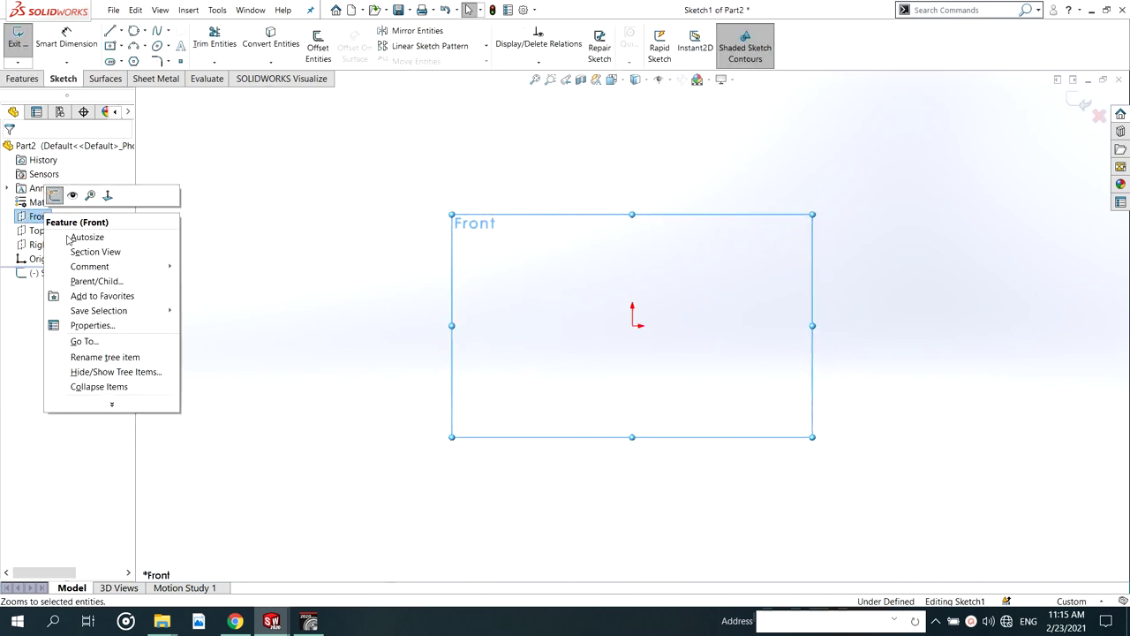
pyautogui.click(25, 325)
pyautogui.click(37, 277)
pyautogui.click(606, 286)
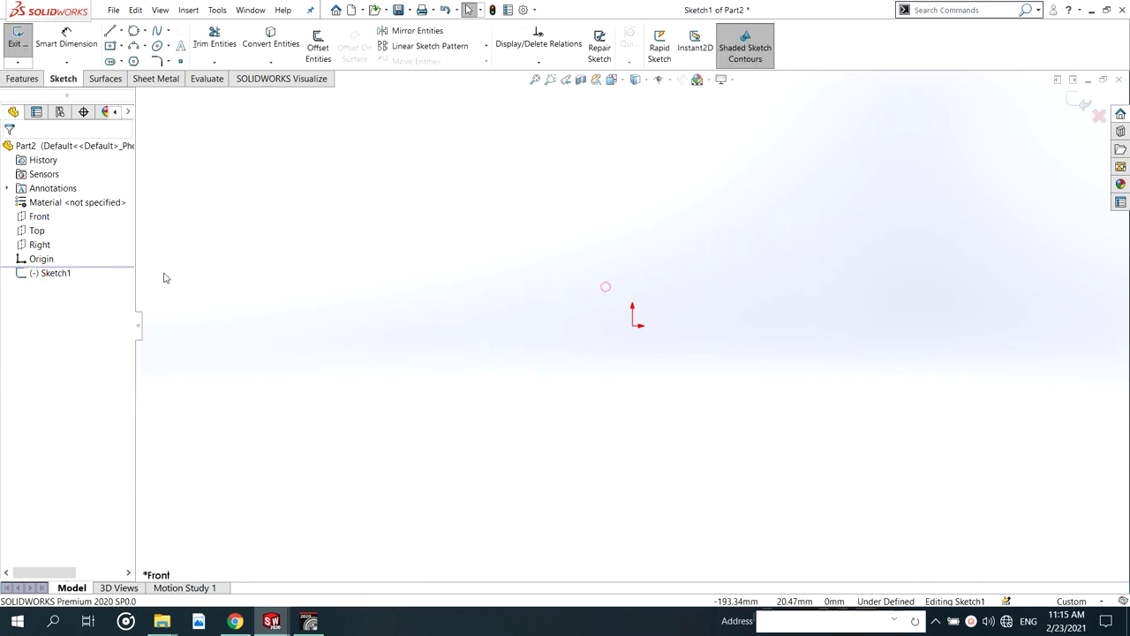
pyautogui.click(58, 272)
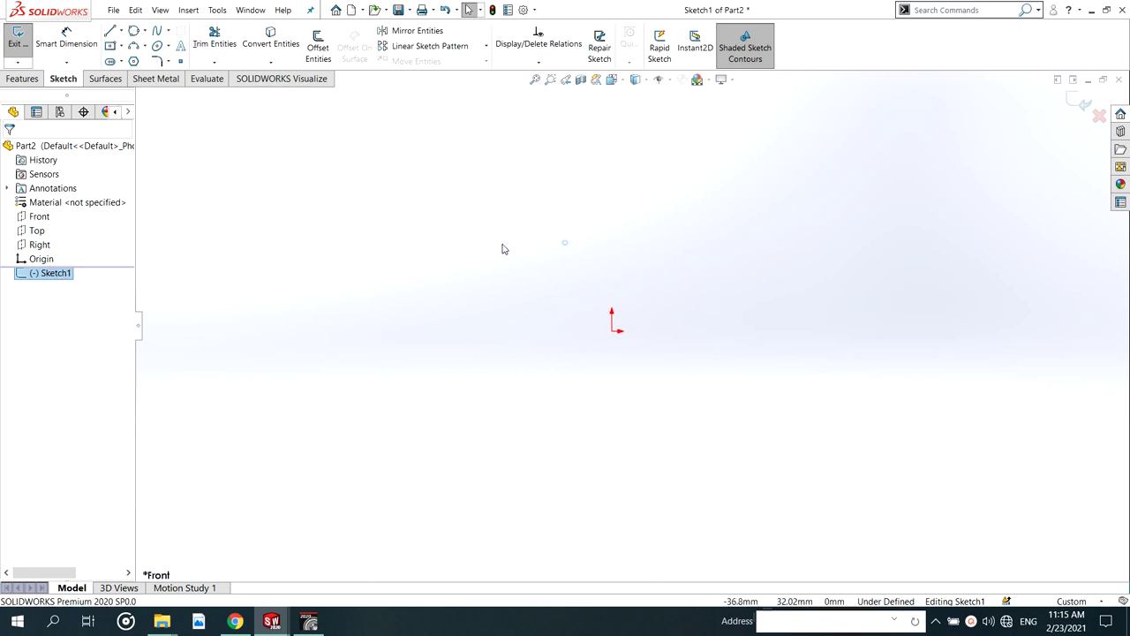
# Sketch a vertical line about 144 mm long through the origin and convert it to construction geometry
pyautogui.press('l')
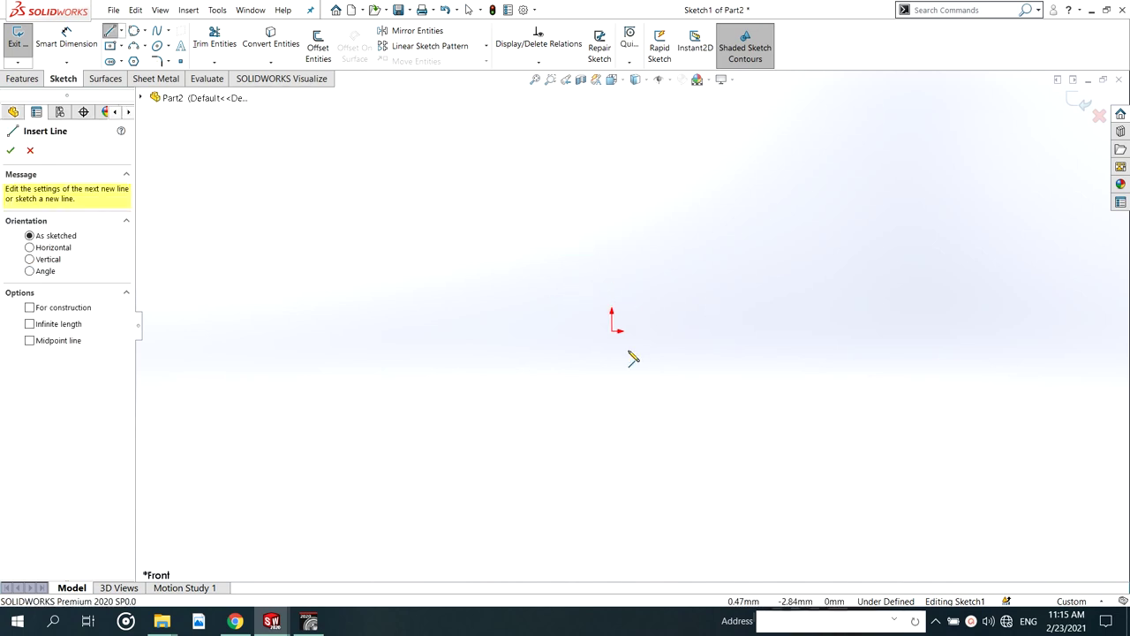
pyautogui.click(613, 516)
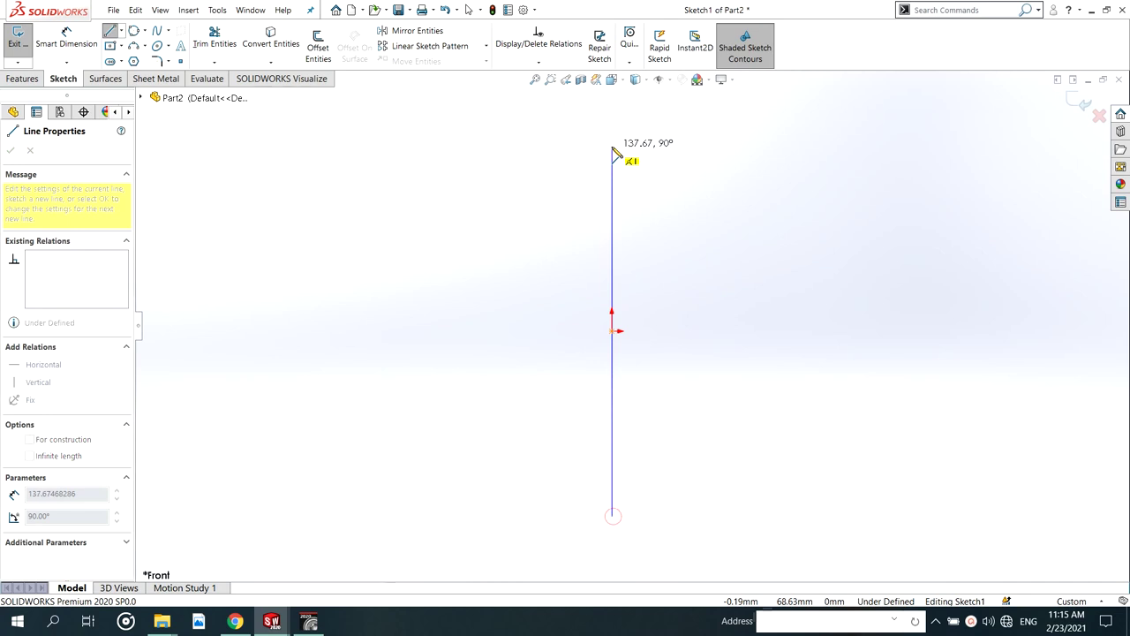
pyautogui.click(614, 130)
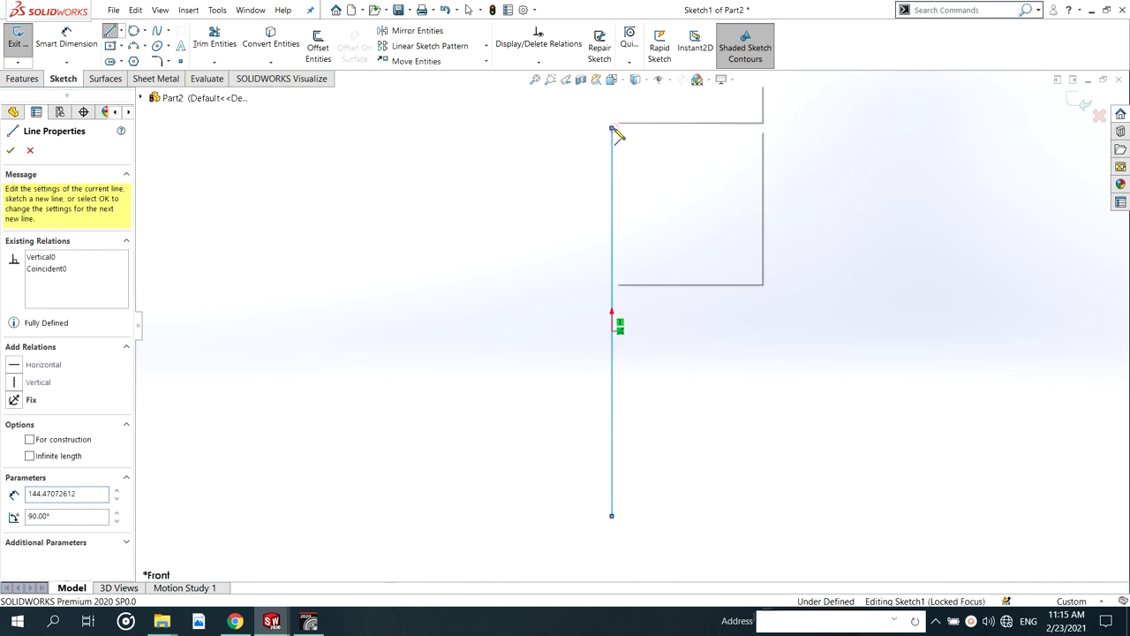
pyautogui.rightClick(616, 133)
pyautogui.click(649, 134)
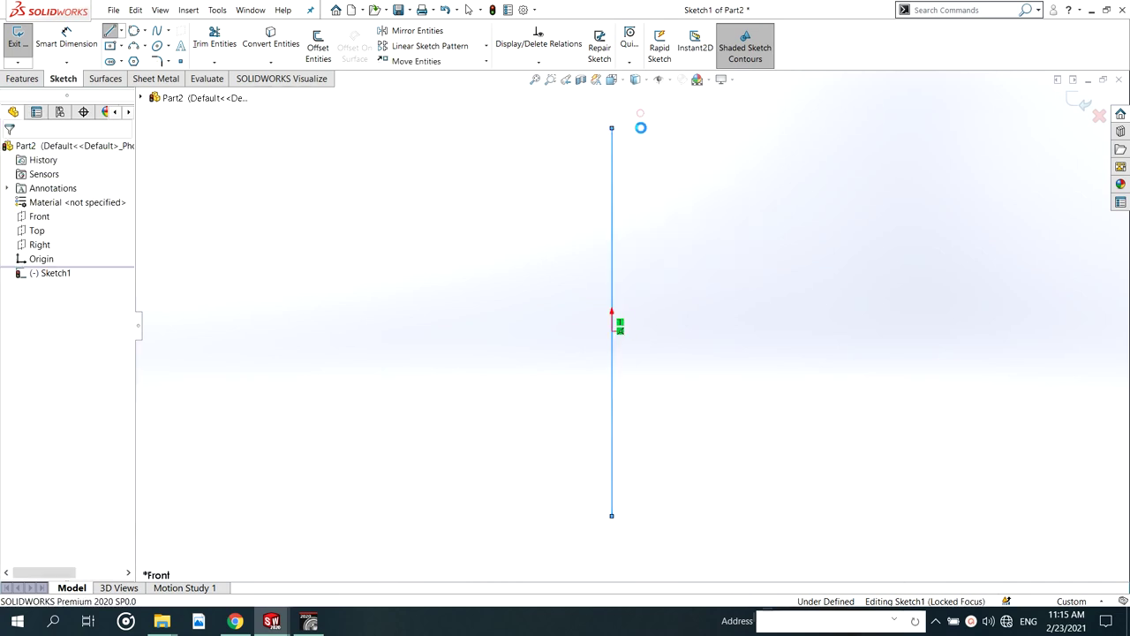
pyautogui.click(615, 261)
pyautogui.click(678, 267)
# Draw a horizontal line about 44 mm long leftward from the midpoint of the vertical centerline
pyautogui.press('l')
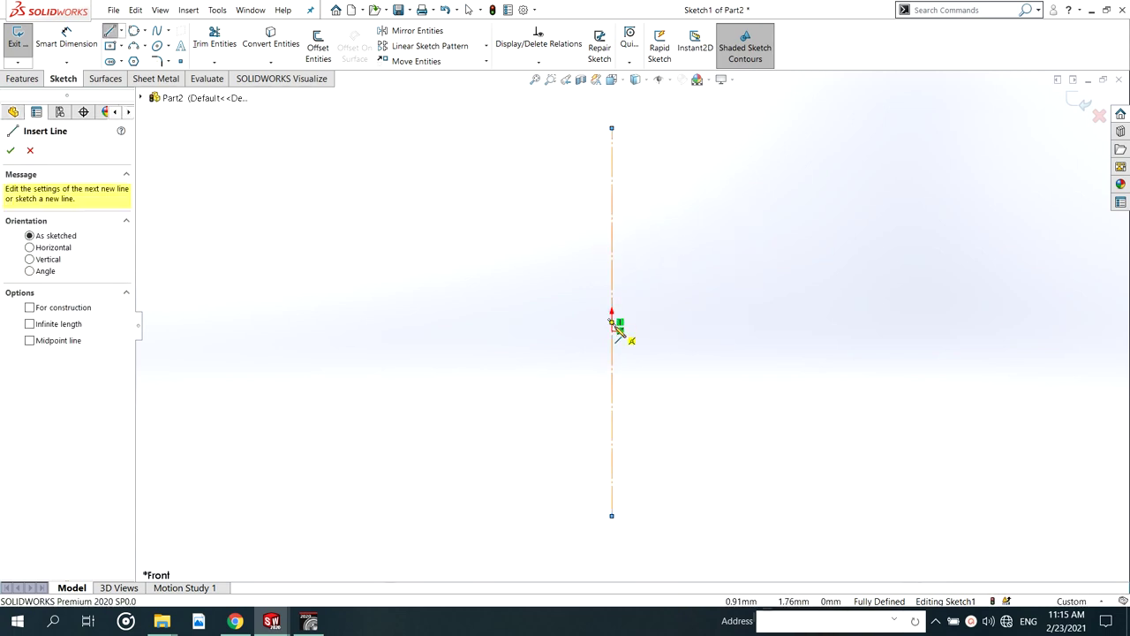
pyautogui.click(612, 322)
pyautogui.click(494, 322)
pyautogui.press('Escape')
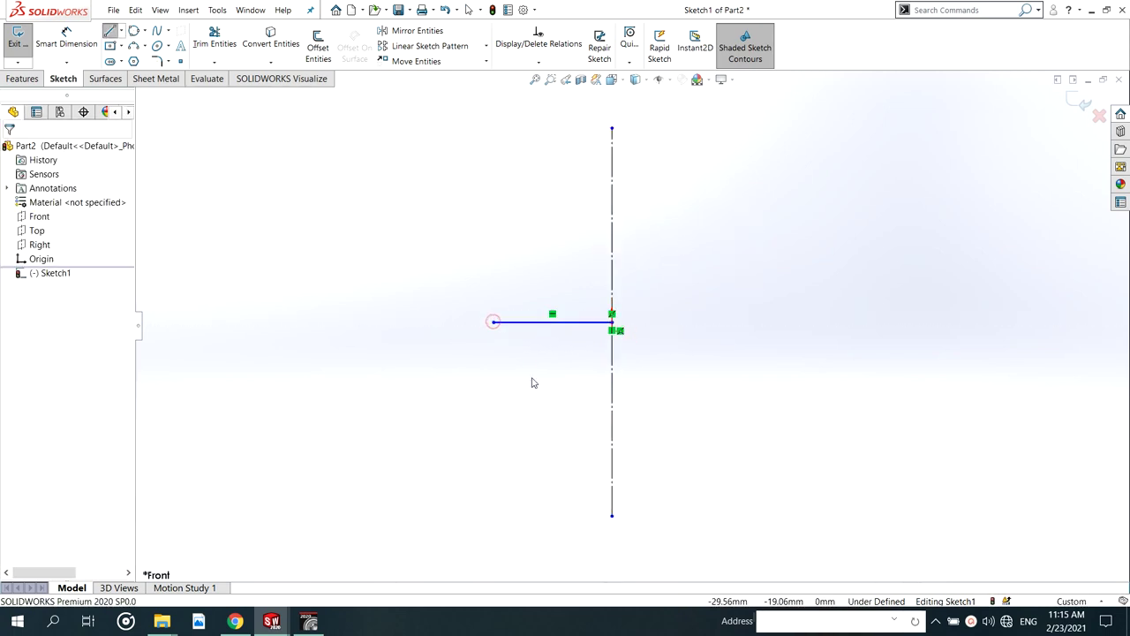
# Dimension the horizontal line at the centerline's middle to 45 mm
pyautogui.moveTo(532, 383); pyautogui.dragTo(551, 331, button='right')
pyautogui.click(547, 323)
pyautogui.click(555, 378)
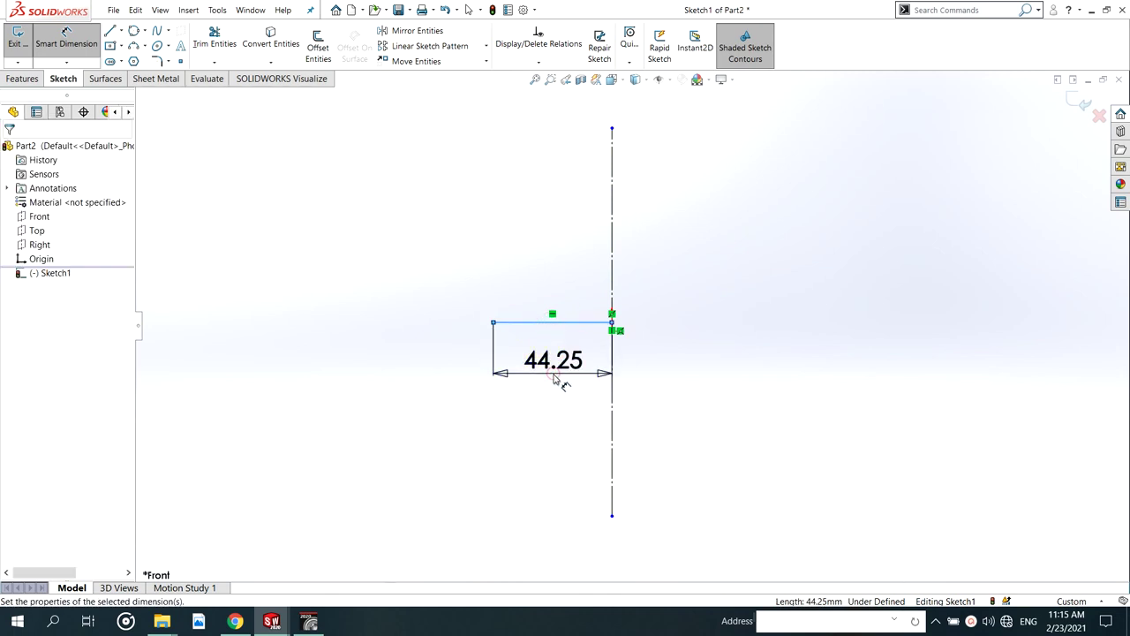
pyautogui.write('45')
pyautogui.press('Return')
pyautogui.press('Escape')
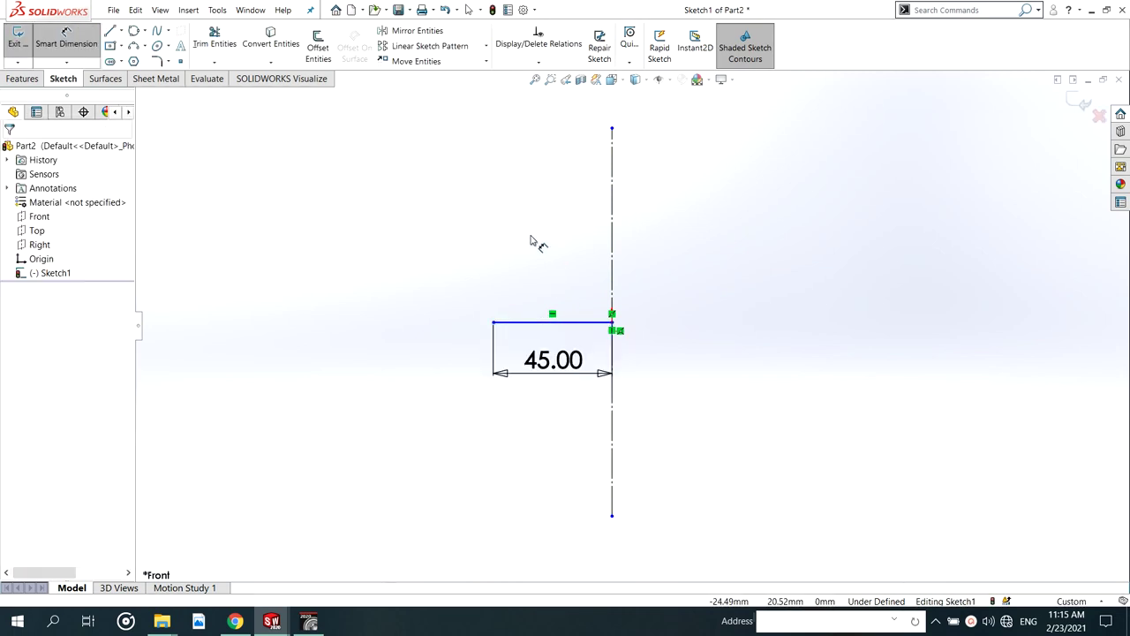
# Draw a horizontal line about 32 mm long leftward from the upper end of the vertical centerline
pyautogui.press('l')
pyautogui.click(612, 130)
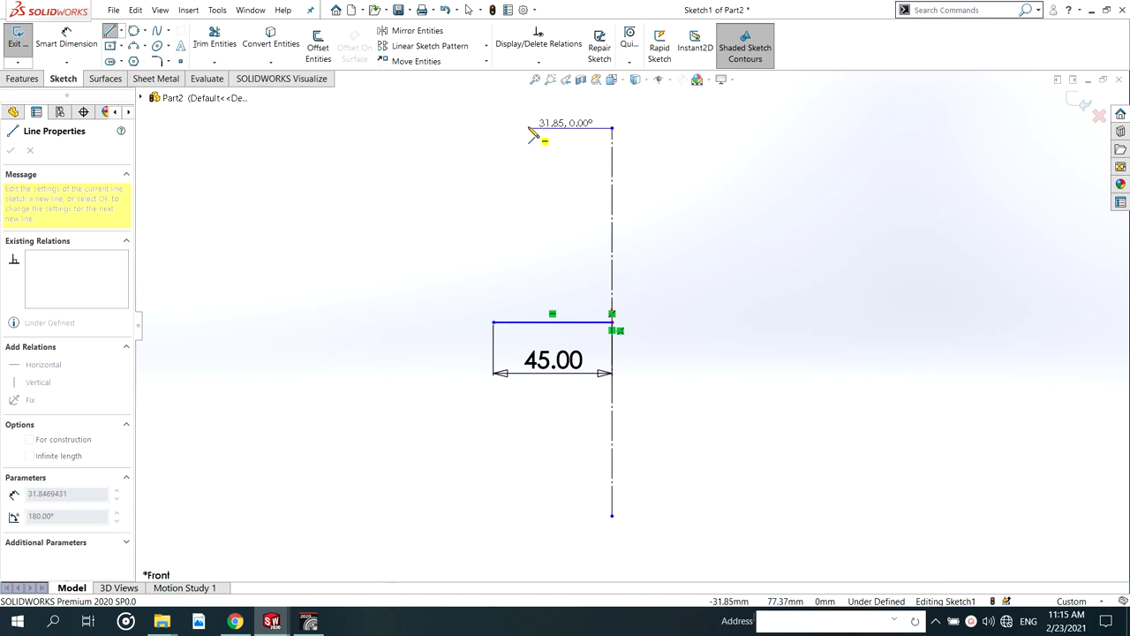
pyautogui.doubleClick(529, 129)
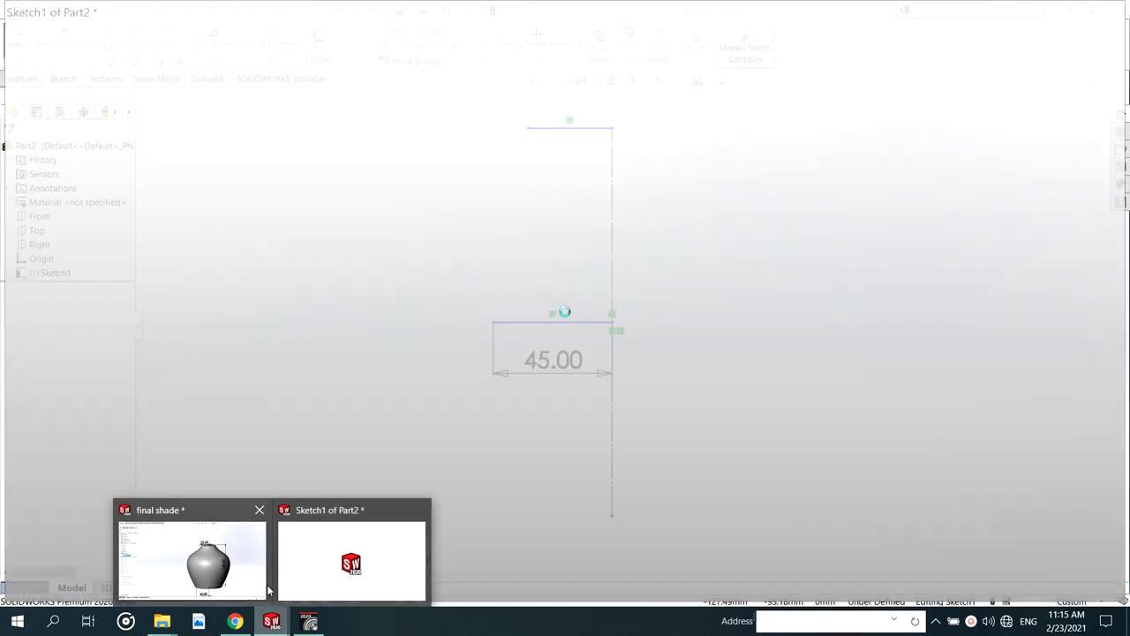
# Examine the dimensions of the revolve profile sketch in the final shade part, and return to the new part
pyautogui.click(243, 574)
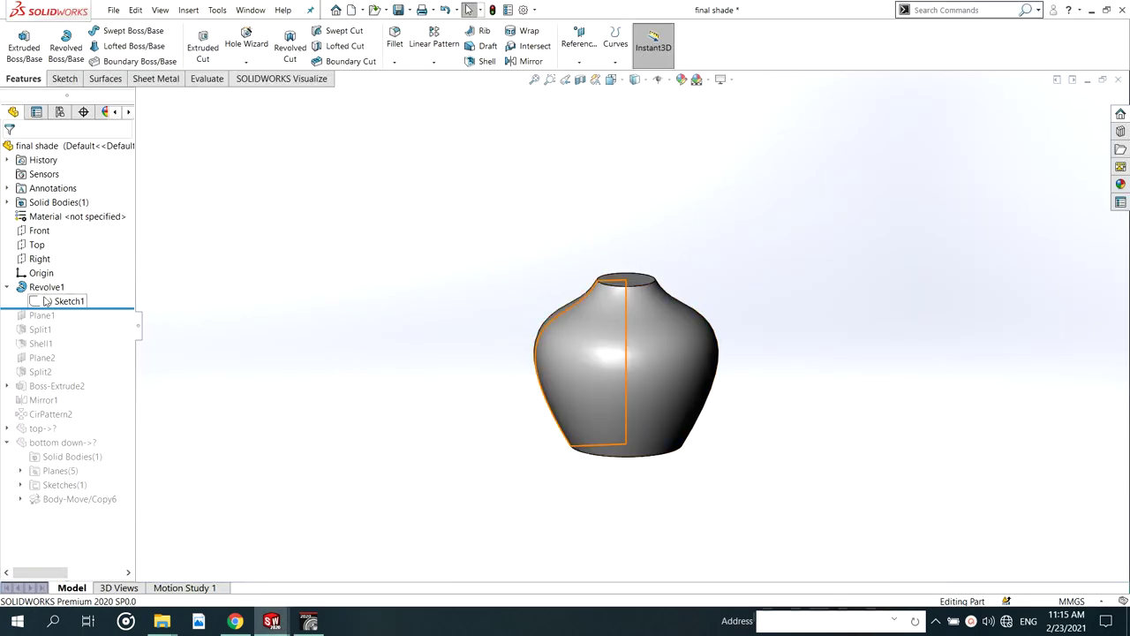
pyautogui.click(66, 301)
pyautogui.click(65, 279)
pyautogui.click(79, 302)
pyautogui.click(80, 284)
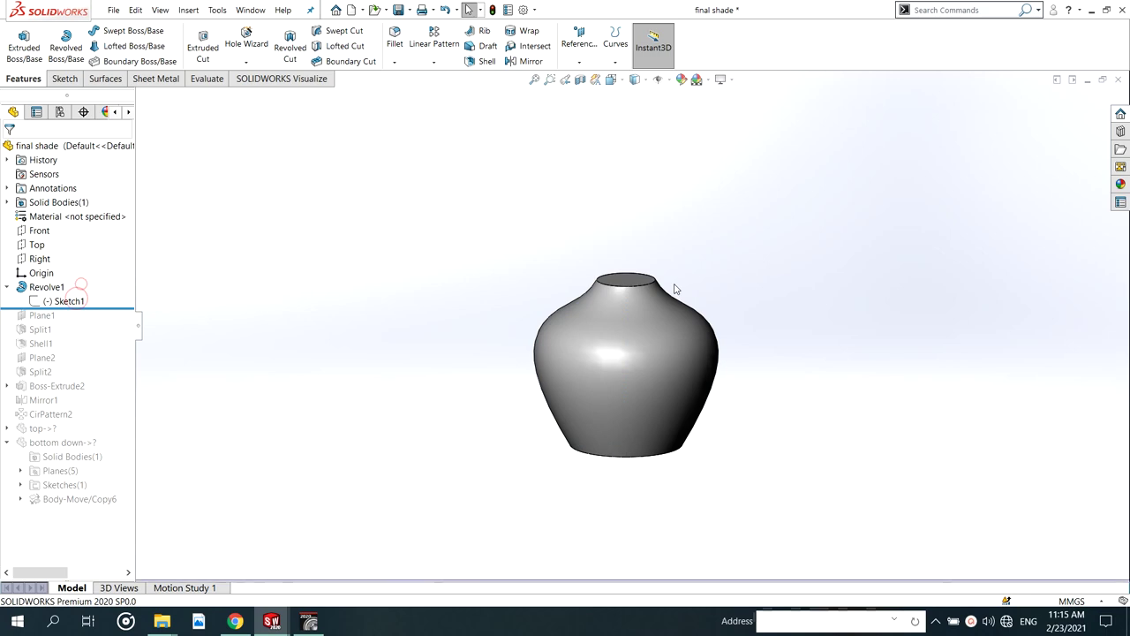
pyautogui.click(35, 303)
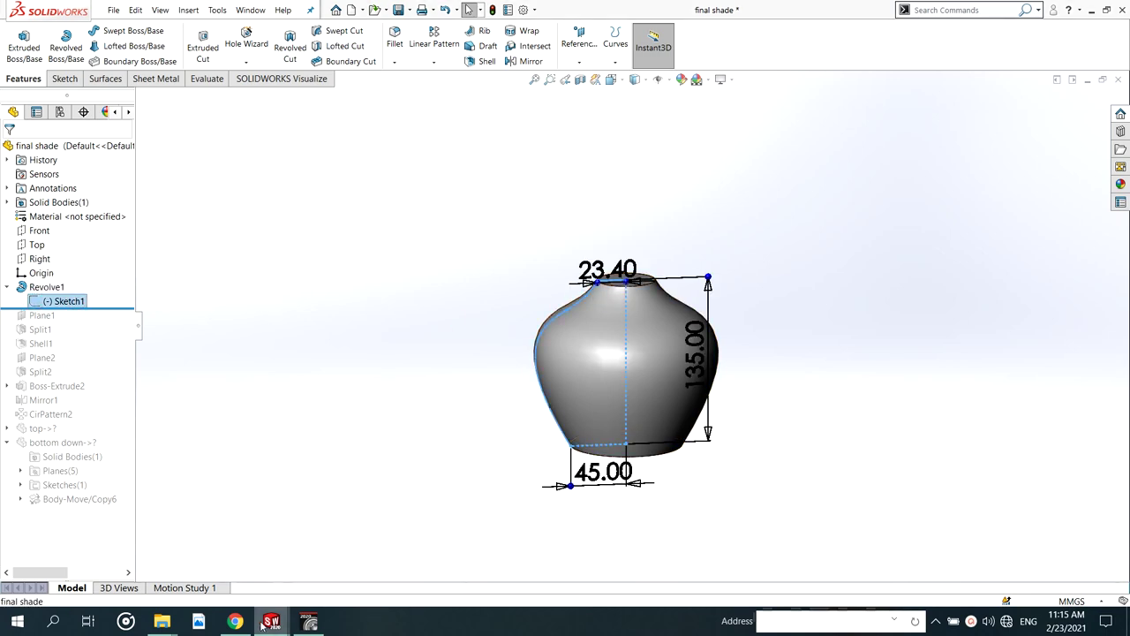
pyautogui.moveTo(263, 626)
pyautogui.click(337, 570)
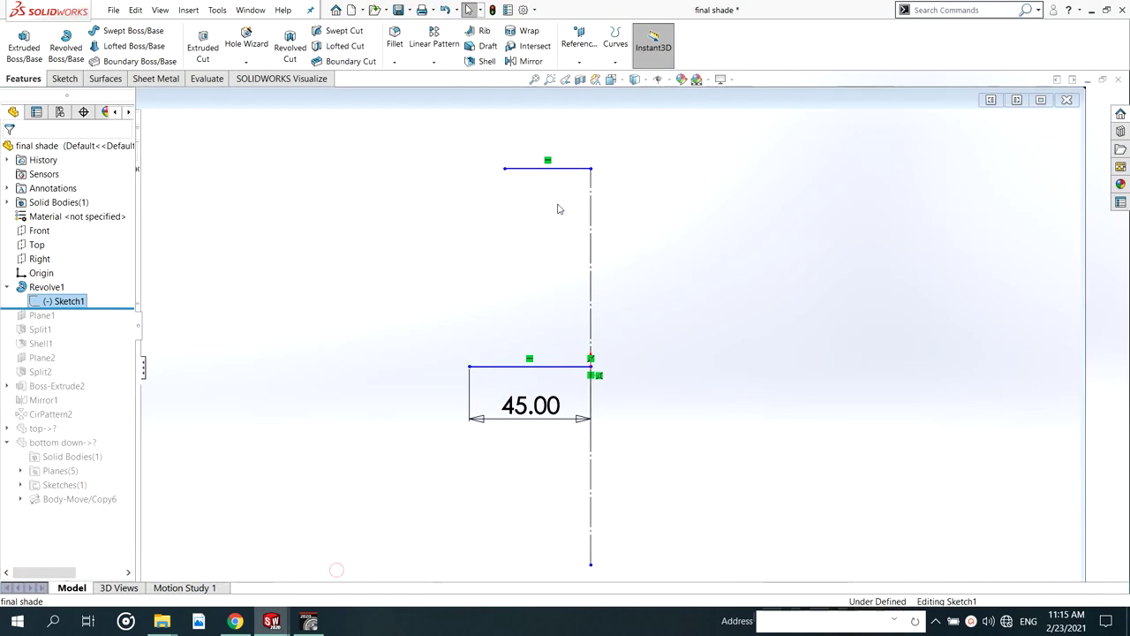
# Dimension the upper horizontal line to 23.4 mm
pyautogui.click(507, 232)
pyautogui.click(553, 126)
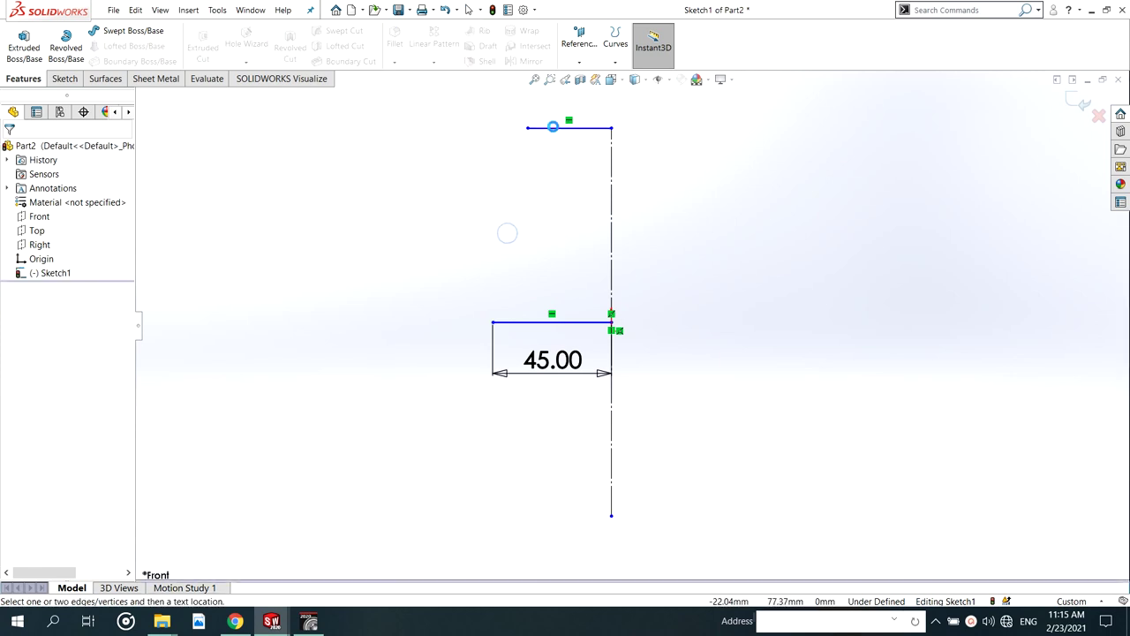
pyautogui.click(471, 115)
pyautogui.write('23.')
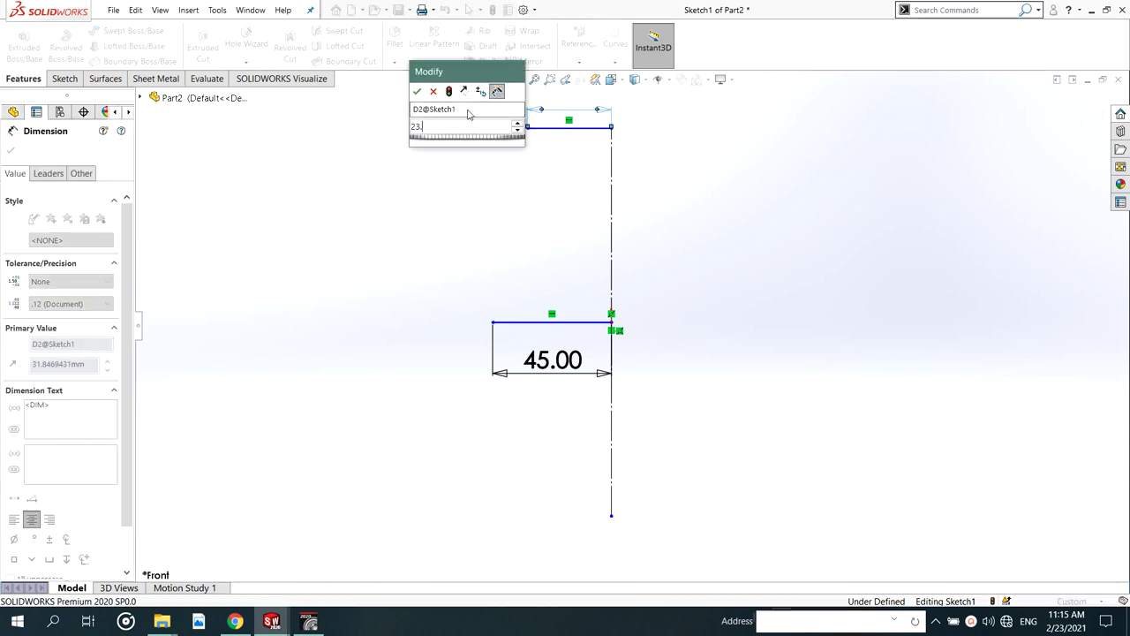
pyautogui.write('4')
pyautogui.press('Return')
pyautogui.scroll(2, 603, 103)
pyautogui.scroll(-2, 612, 144)
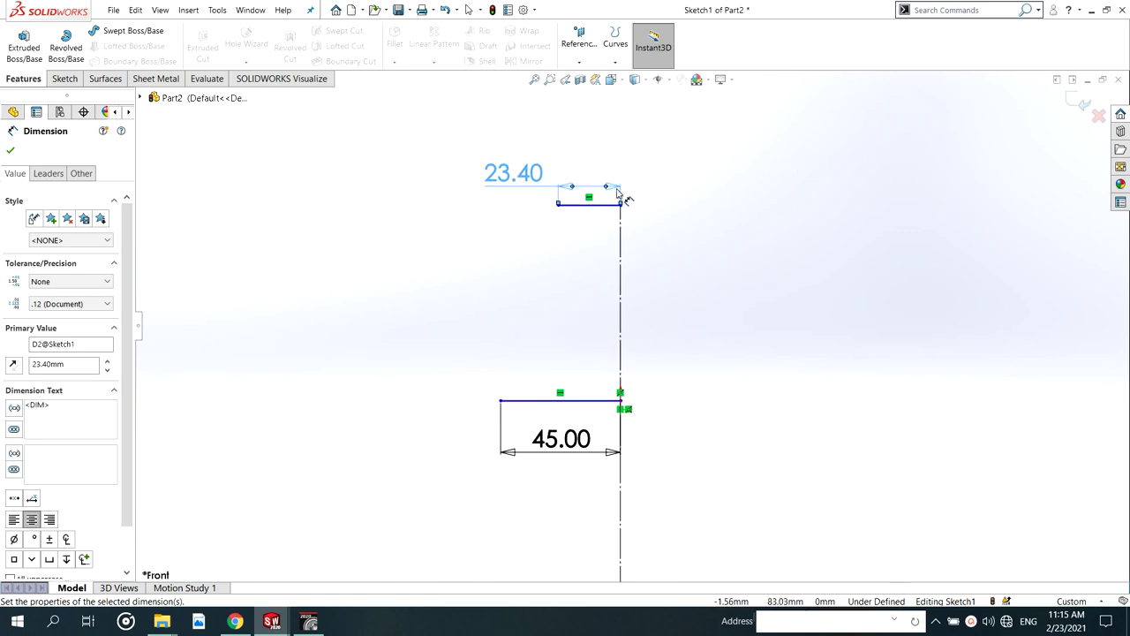
pyautogui.click(524, 265)
pyautogui.press('Escape')
pyautogui.scroll(-1, 673, 243)
# Sketch a three-point spline bulging outward between the outer ends of the two horizontal lines, and lower its middle point
pyautogui.press('s')
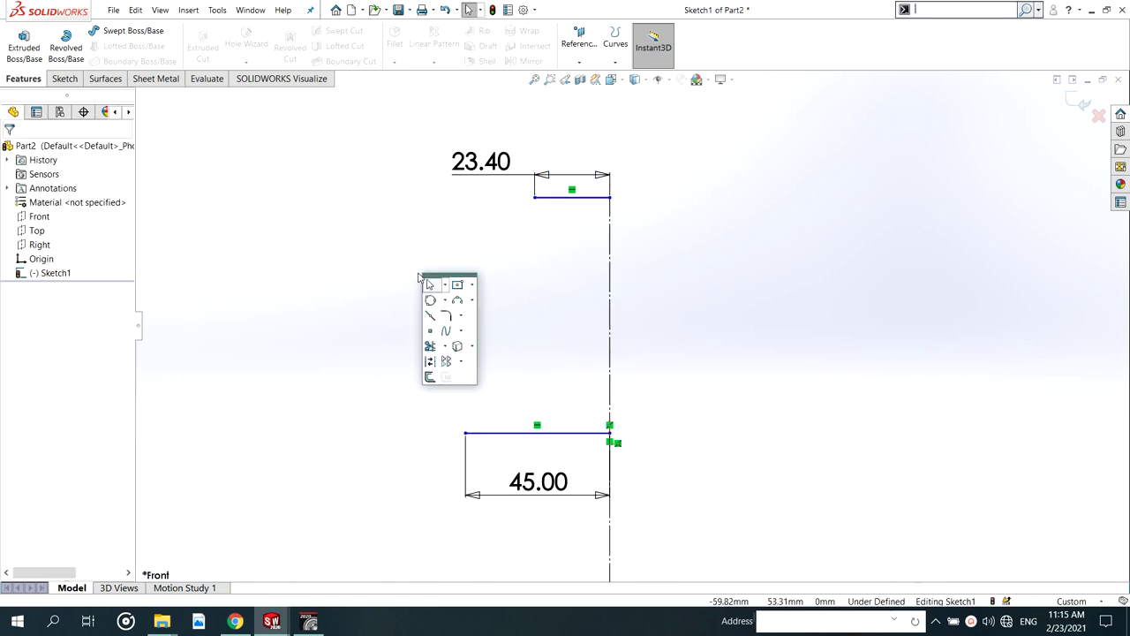
pyautogui.click(444, 331)
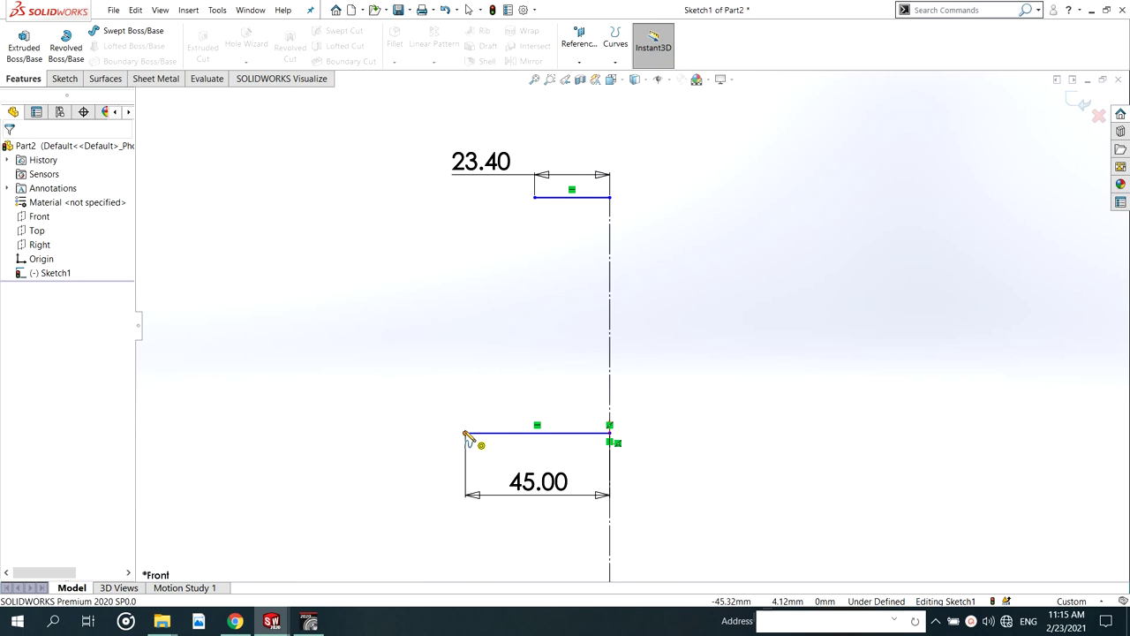
pyautogui.click(465, 432)
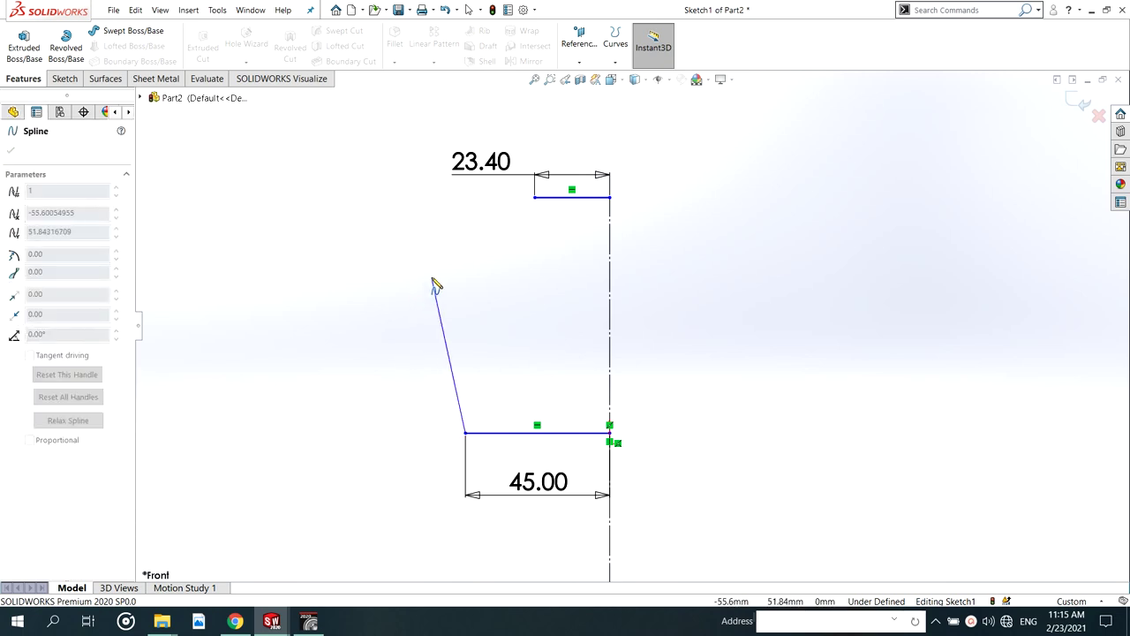
pyautogui.click(433, 279)
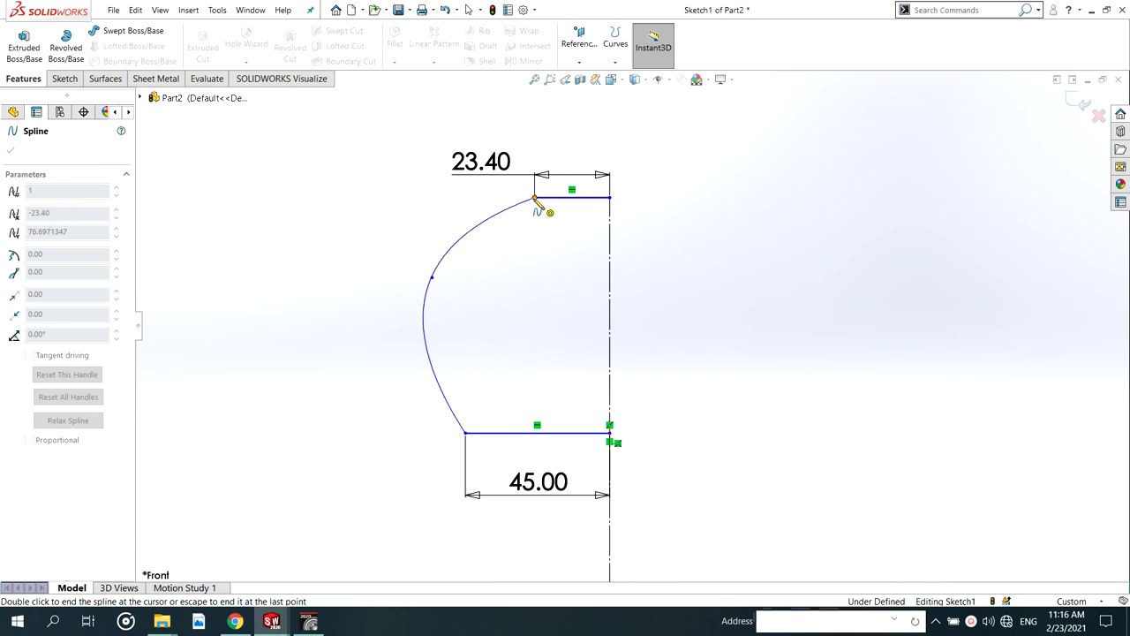
pyautogui.doubleClick(549, 219)
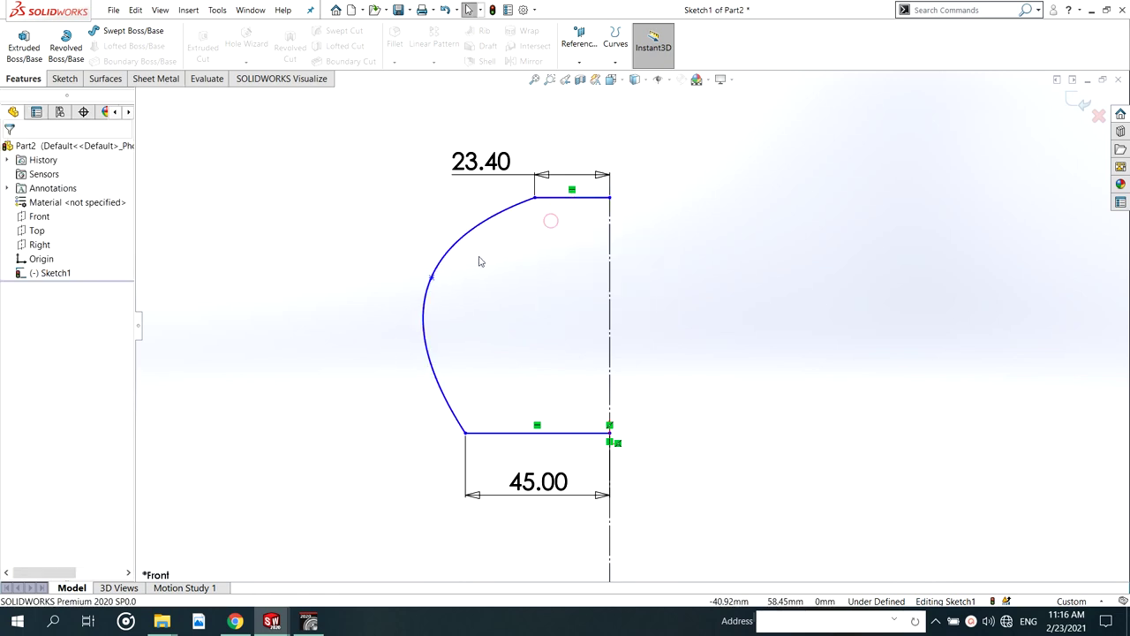
pyautogui.moveTo(431, 279); pyautogui.dragTo(427, 329)
pyautogui.click(487, 333)
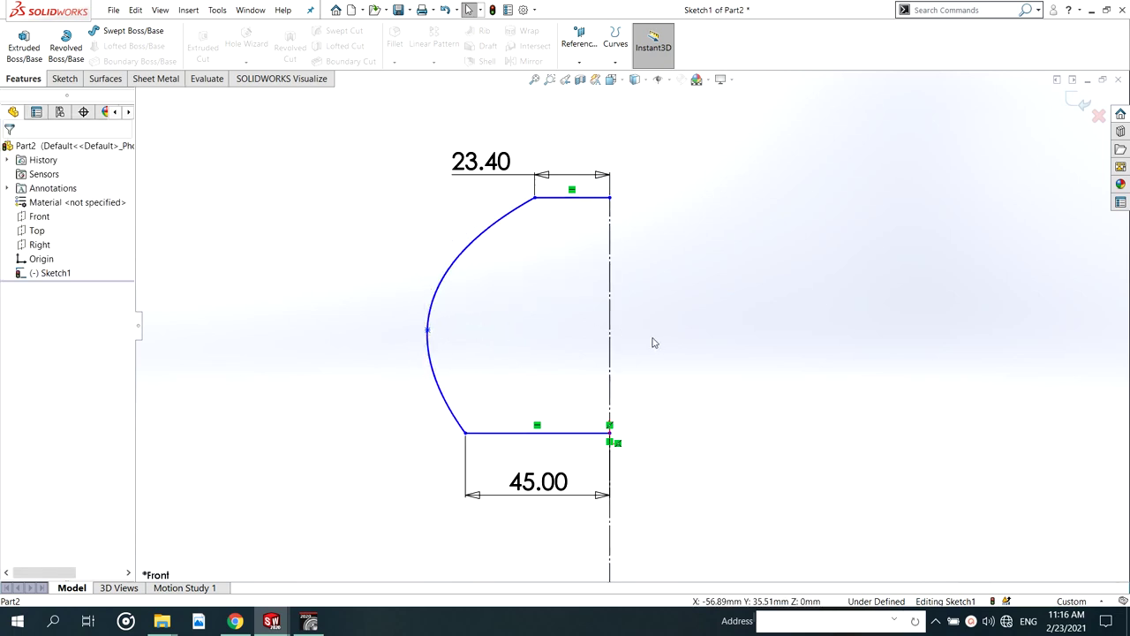
# Dimension the vertical distance between the inner ends of the two horizontal lines to 135 mm
pyautogui.click(610, 256)
pyautogui.press('Escape')
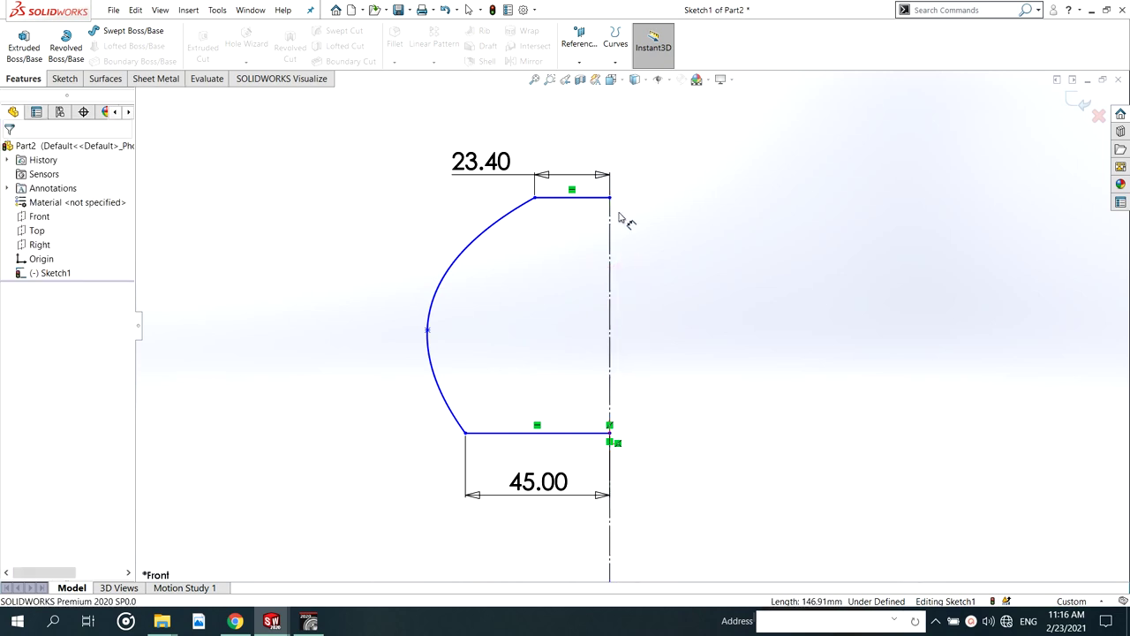
pyautogui.click(610, 198)
pyautogui.click(613, 437)
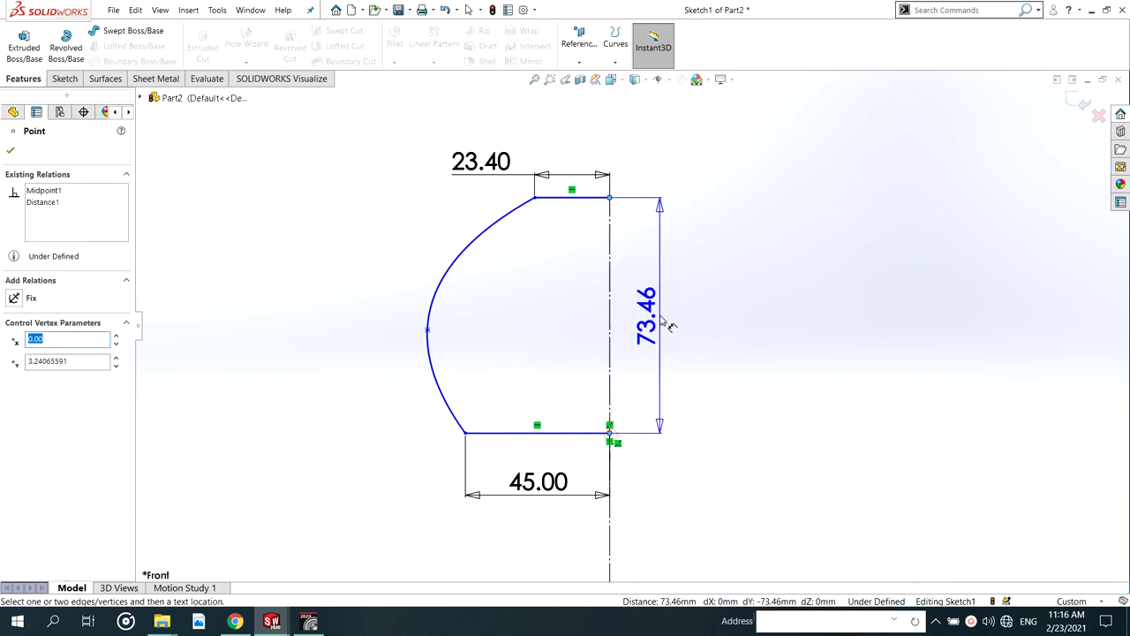
pyautogui.click(676, 318)
pyautogui.write('135')
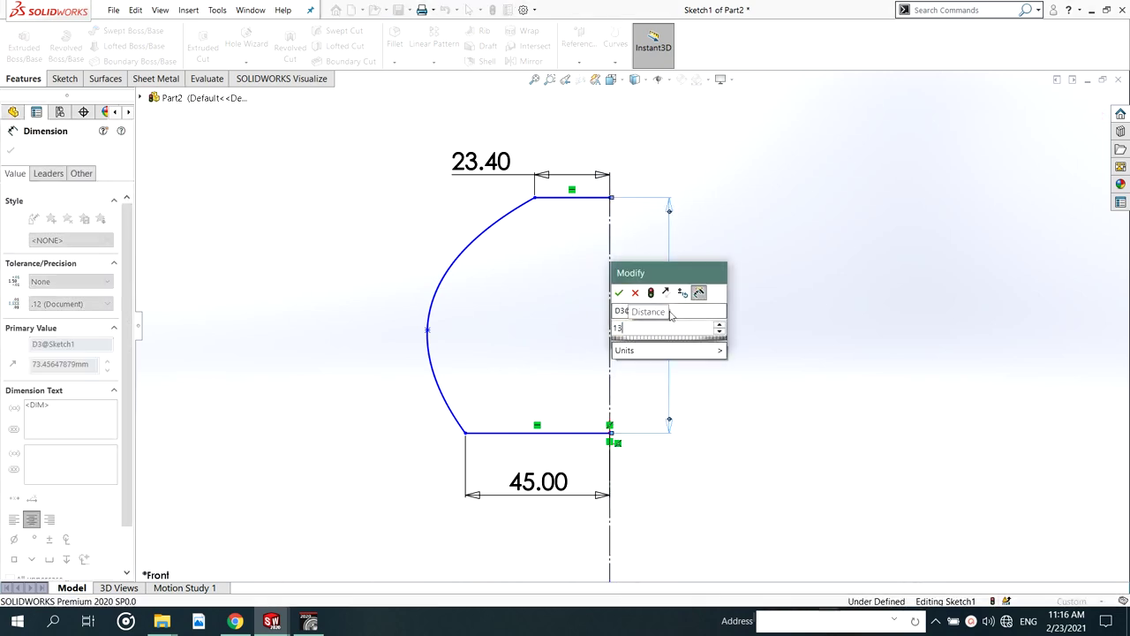
pyautogui.press('Return')
pyautogui.scroll(2, 682, 298)
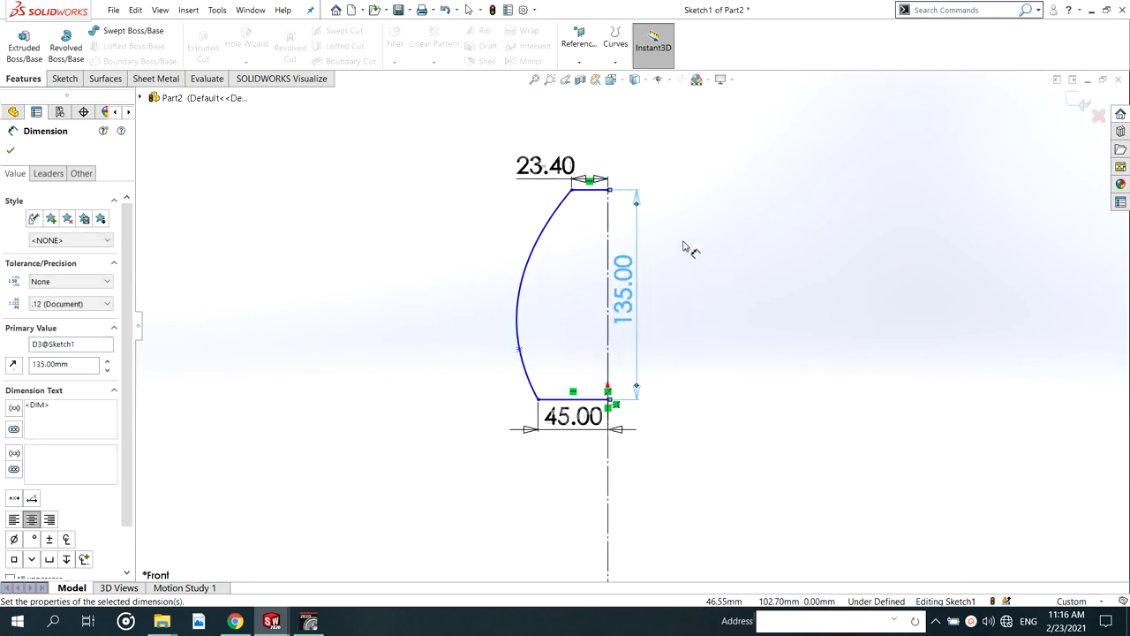
pyautogui.scroll(-2, 681, 242)
pyautogui.press('Escape')
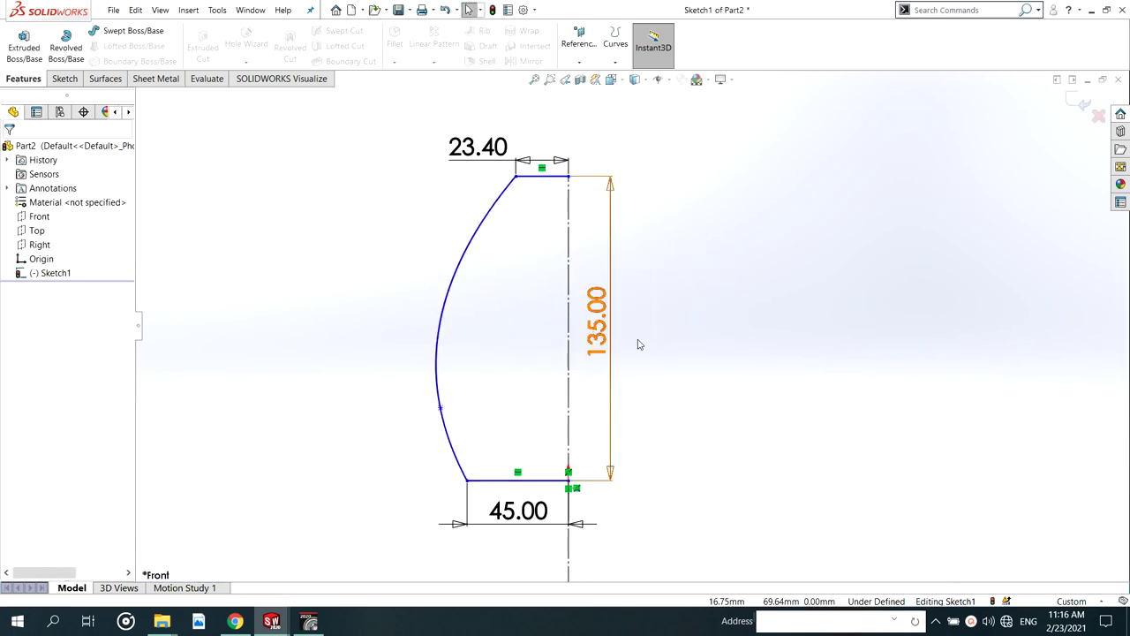
pyautogui.click(1071, 601)
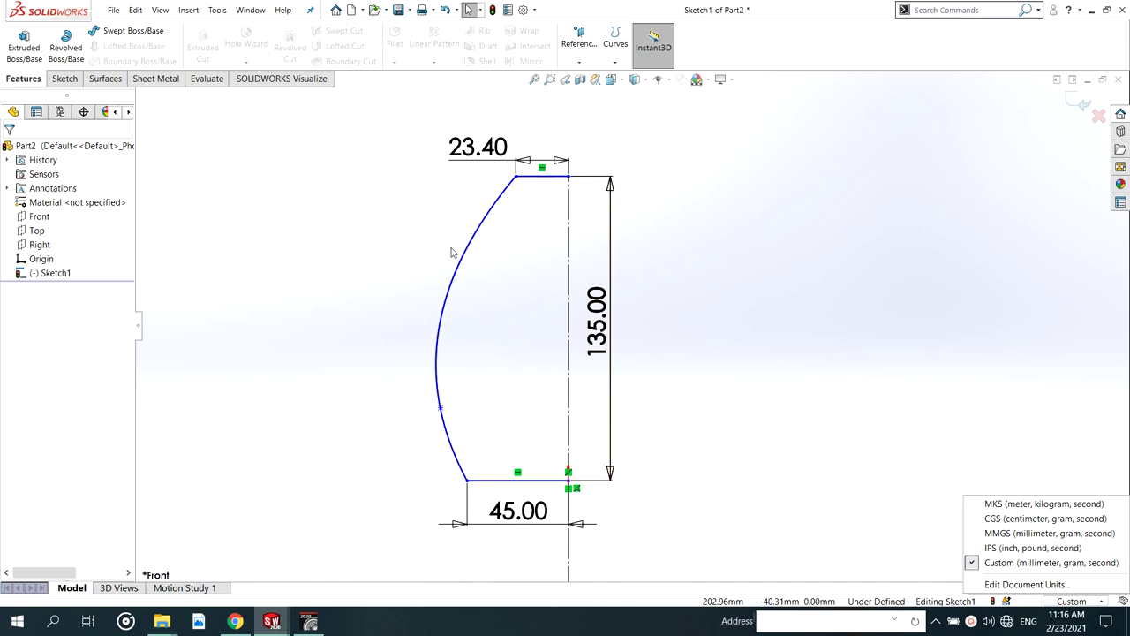
# Raise the spline's middle point to about X -60.8, Y 62.3 mm
pyautogui.moveTo(440, 407)
pyautogui.mouseDown()
pyautogui.moveTo(431, 347)
pyautogui.moveTo(462, 349)
pyautogui.mouseUp()
pyautogui.scroll(-3, 441, 398)
pyautogui.click(458, 301)
pyautogui.scroll(2, 582, 263)
pyautogui.scroll(-1, 687, 237)
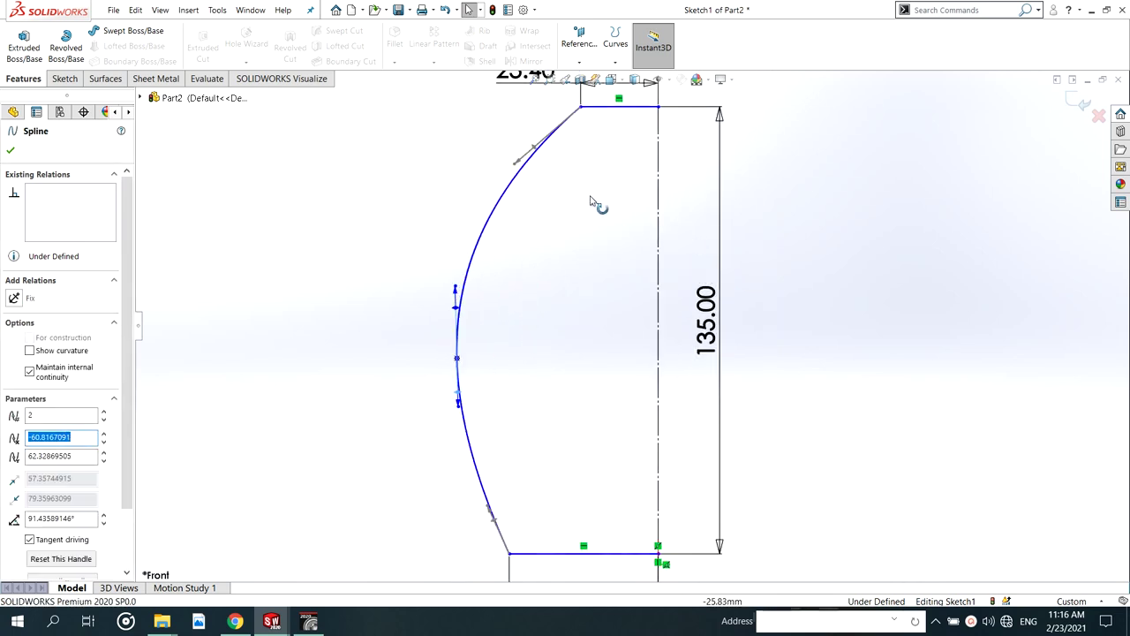
# Insert an additional spline point on the upper part of the curve, between the belly and the neck
pyautogui.click(511, 196)
pyautogui.rightClick(511, 196)
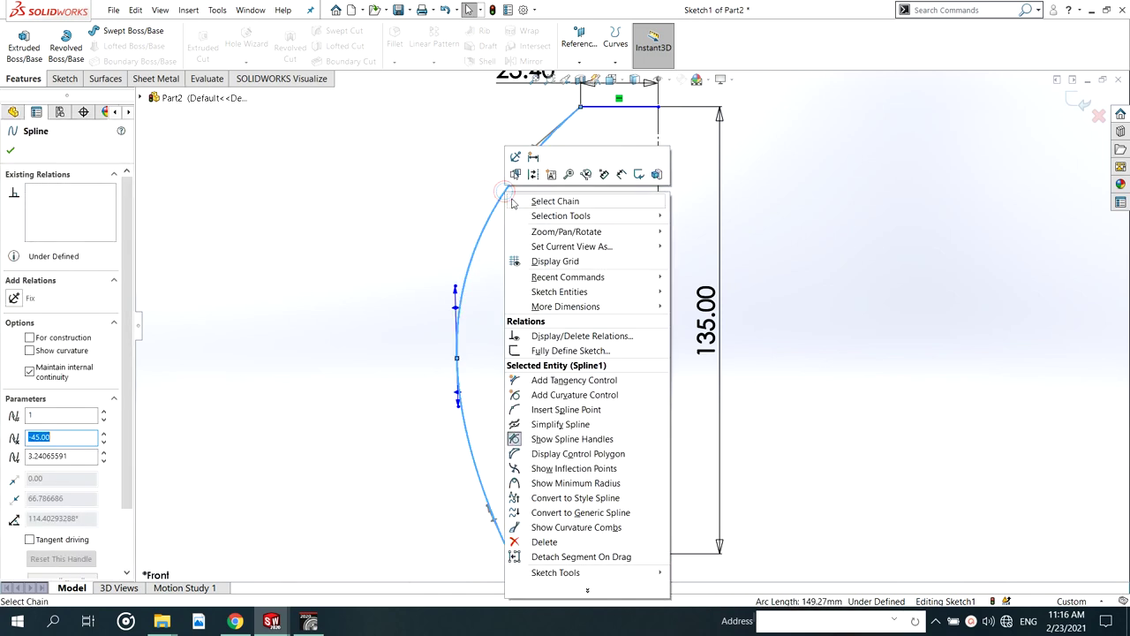
pyautogui.click(570, 411)
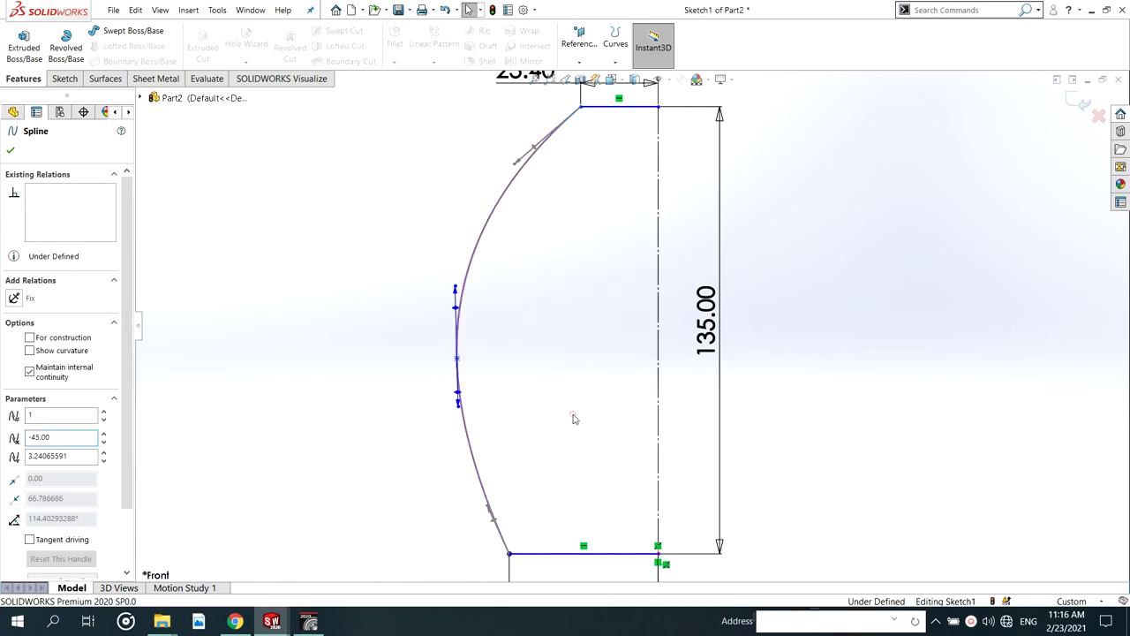
pyautogui.click(509, 187)
pyautogui.press('Escape')
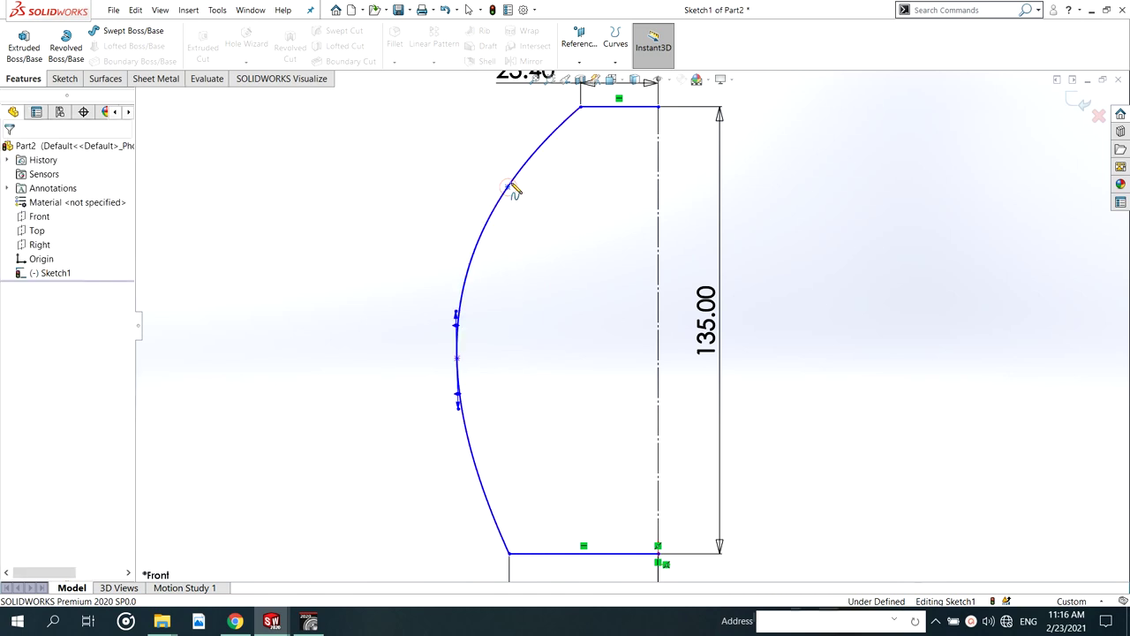
# Reshape the spline with its points and handles into an S-curve with a concave neck and a wide belly
pyautogui.moveTo(508, 188)
pyautogui.mouseDown()
pyautogui.moveTo(523, 184)
pyautogui.moveTo(497, 208)
pyautogui.moveTo(520, 182)
pyautogui.moveTo(515, 170)
pyautogui.moveTo(522, 184)
pyautogui.mouseUp()
pyautogui.moveTo(457, 319)
pyautogui.mouseDown()
pyautogui.moveTo(457, 298)
pyautogui.moveTo(456, 310)
pyautogui.mouseUp()
pyautogui.moveTo(497, 210); pyautogui.dragTo(493, 206)
pyautogui.moveTo(495, 517); pyautogui.dragTo(487, 521)
pyautogui.moveTo(457, 358)
pyautogui.mouseDown()
pyautogui.moveTo(435, 338)
pyautogui.moveTo(448, 319)
pyautogui.moveTo(435, 358)
pyautogui.mouseUp()
pyautogui.click(540, 184)
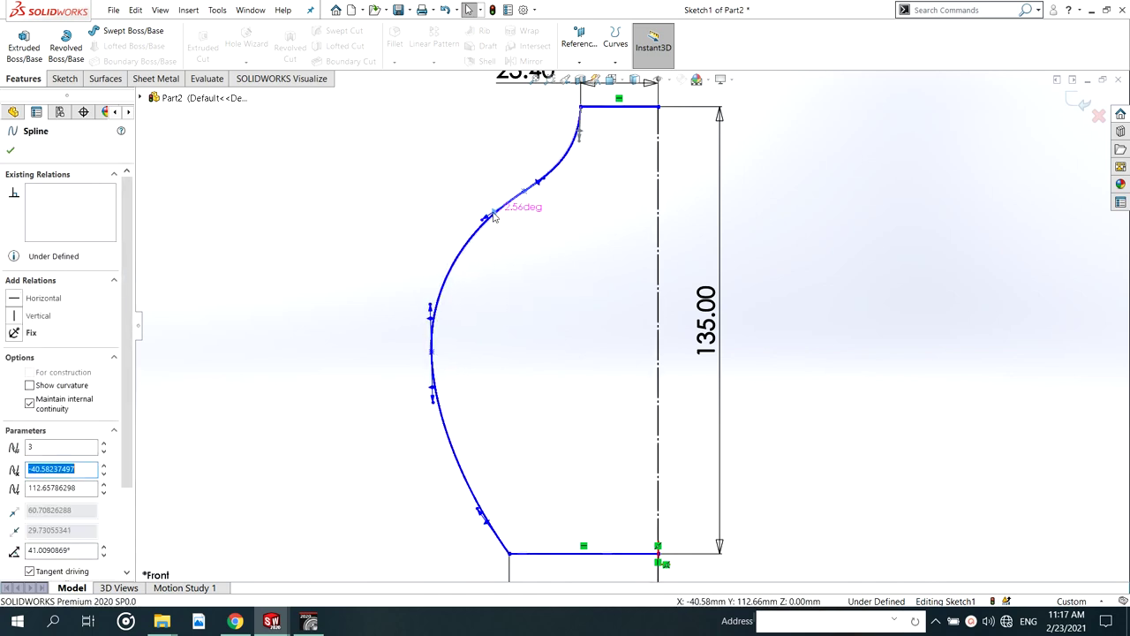
pyautogui.moveTo(541, 188); pyautogui.dragTo(514, 191)
pyautogui.moveTo(433, 352); pyautogui.dragTo(423, 363)
pyautogui.moveTo(515, 192); pyautogui.dragTo(495, 215)
pyautogui.moveTo(528, 193); pyautogui.dragTo(515, 189)
# Make the inner end of the lower horizontal line coincident with the origin
pyautogui.click(658, 548)
pyautogui.keyDown('ctrl'); pyautogui.click(658, 565); pyautogui.keyUp('ctrl')
pyautogui.click(14, 393)
# Adjust the spline's belly point to about X -73.4, Y 66.2 mm
pyautogui.scroll(-1, 590, 248)
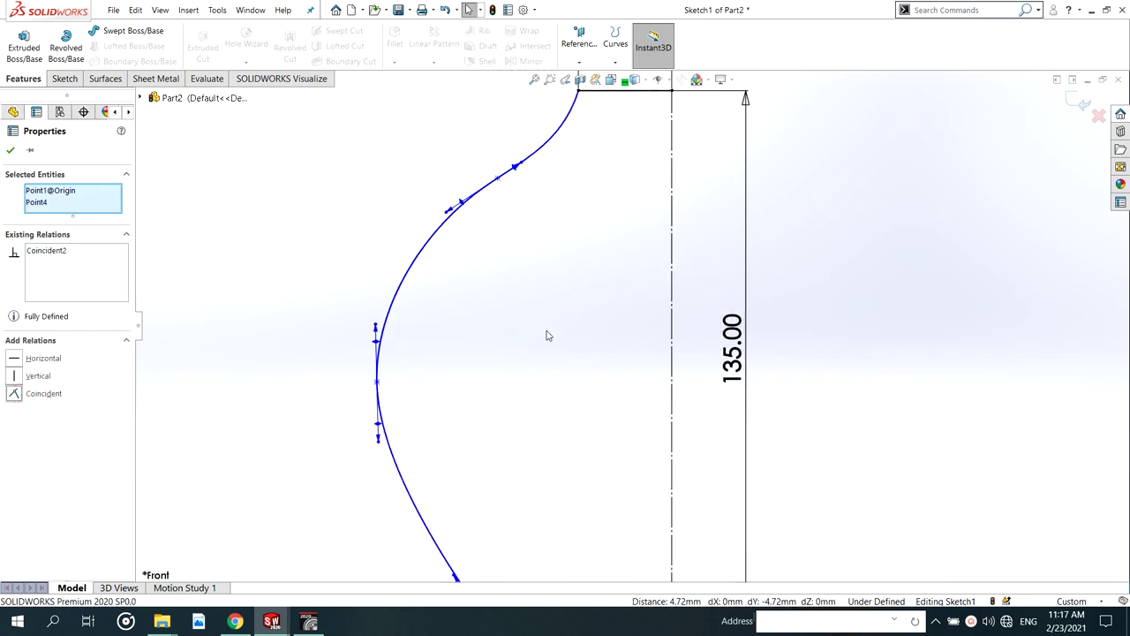
pyautogui.scroll(3, 546, 336)
pyautogui.moveTo(512, 343); pyautogui.dragTo(517, 349)
pyautogui.click(541, 272)
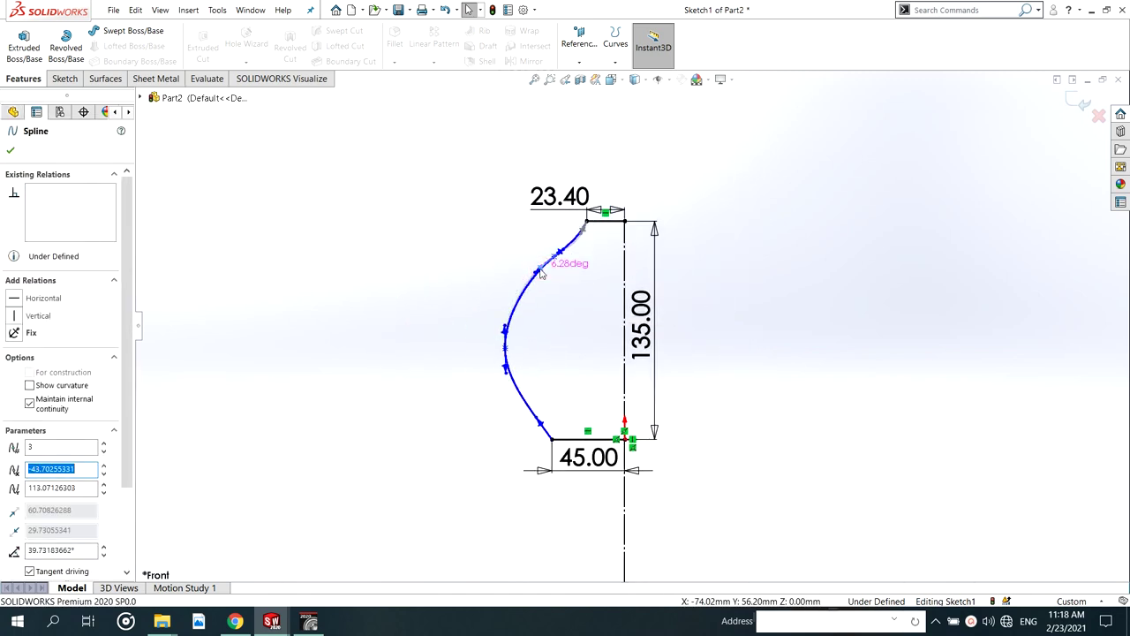
pyautogui.scroll(-3, 543, 262)
pyautogui.click(588, 292)
pyautogui.moveTo(475, 415); pyautogui.dragTo(476, 386)
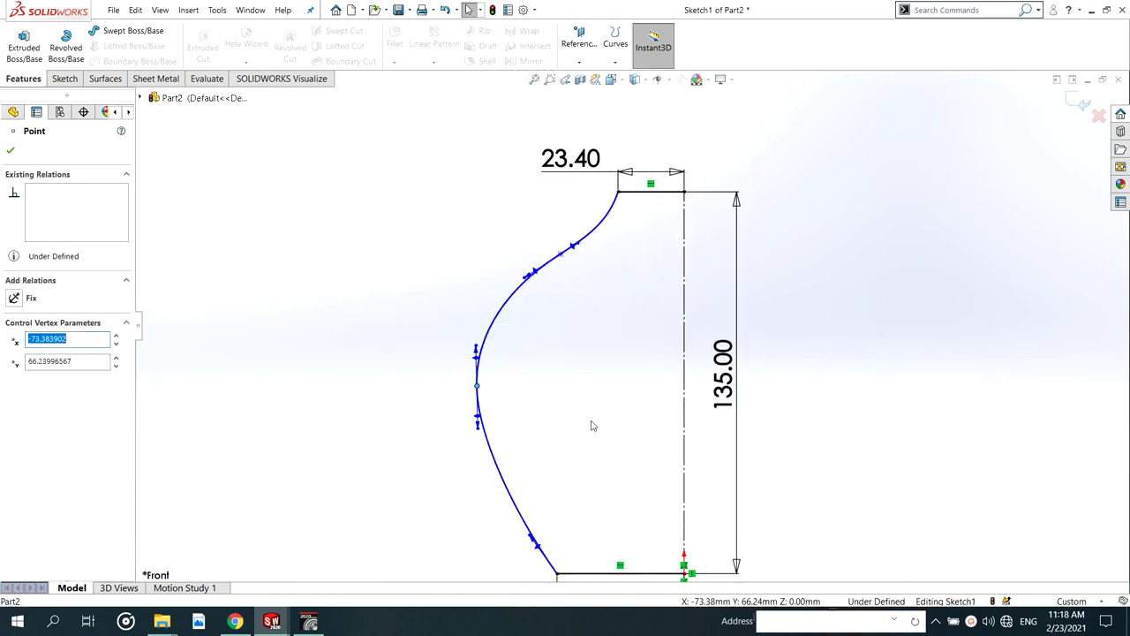
pyautogui.click(840, 379)
# Move the 23.4 mm dimension outward from the neck, remove the 135 mm height dimension, and undo the trial move of the top line
pyautogui.scroll(3, 841, 380)
pyautogui.moveTo(548, 214); pyautogui.dragTo(470, 212)
pyautogui.moveTo(630, 354)
pyautogui.mouseDown()
pyautogui.moveTo(652, 364)
pyautogui.moveTo(640, 360)
pyautogui.mouseUp()
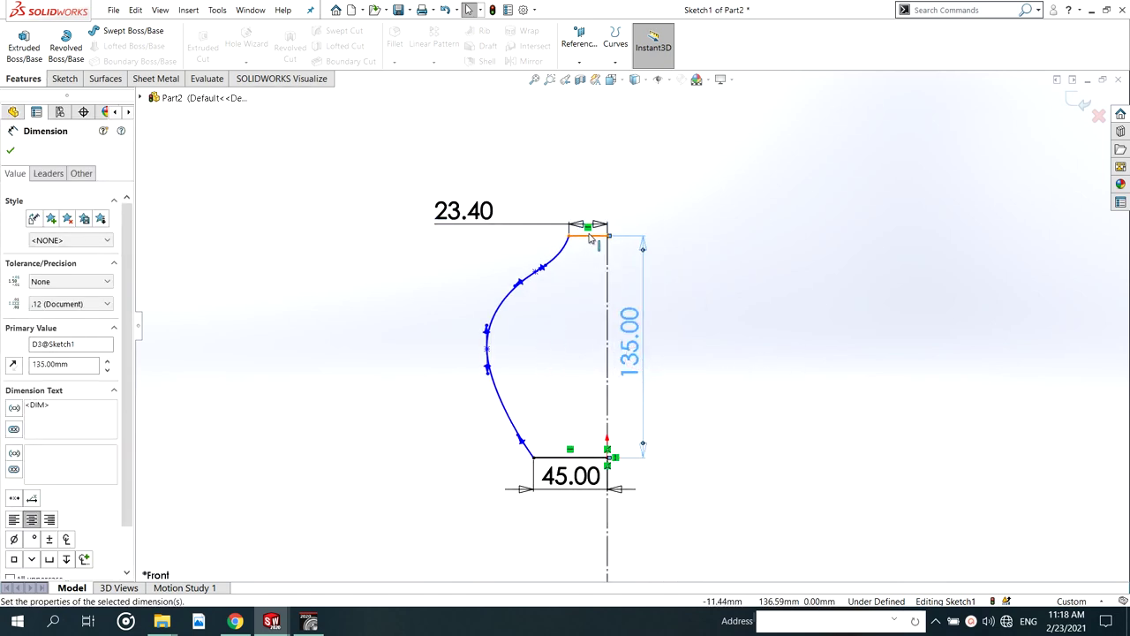
pyautogui.click(588, 235)
pyautogui.click(646, 342)
pyautogui.moveTo(583, 237); pyautogui.dragTo(586, 218)
pyautogui.hotkey('ctrl', 'z')
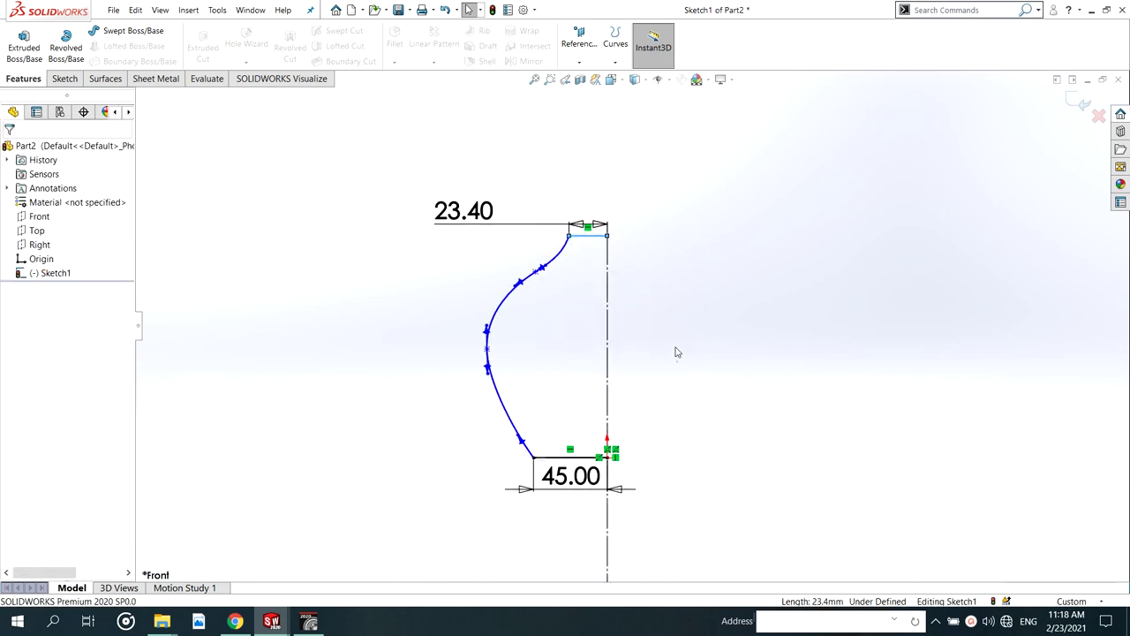
# Dimension the profile height along the centerline, from the origin to the inner end of the top line, to 135 mm
pyautogui.press('d')
pyautogui.click(608, 458)
pyautogui.click(608, 236)
pyautogui.click(671, 325)
pyautogui.press('Return')
# Dimension the spline's belly point to 75 mm from the vertical centerline
pyautogui.click(487, 349)
pyautogui.click(607, 346)
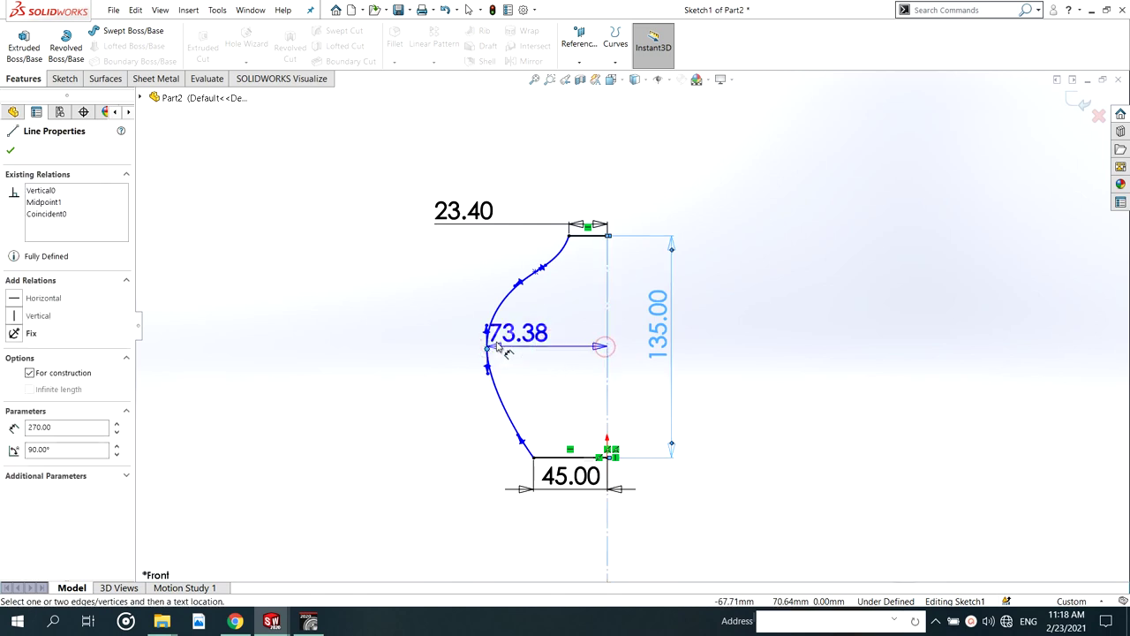
pyautogui.click(439, 339)
pyautogui.write('75')
pyautogui.press('Return')
# Try a profile height of 150 mm and restore it to 135 mm
pyautogui.doubleClick(678, 339)
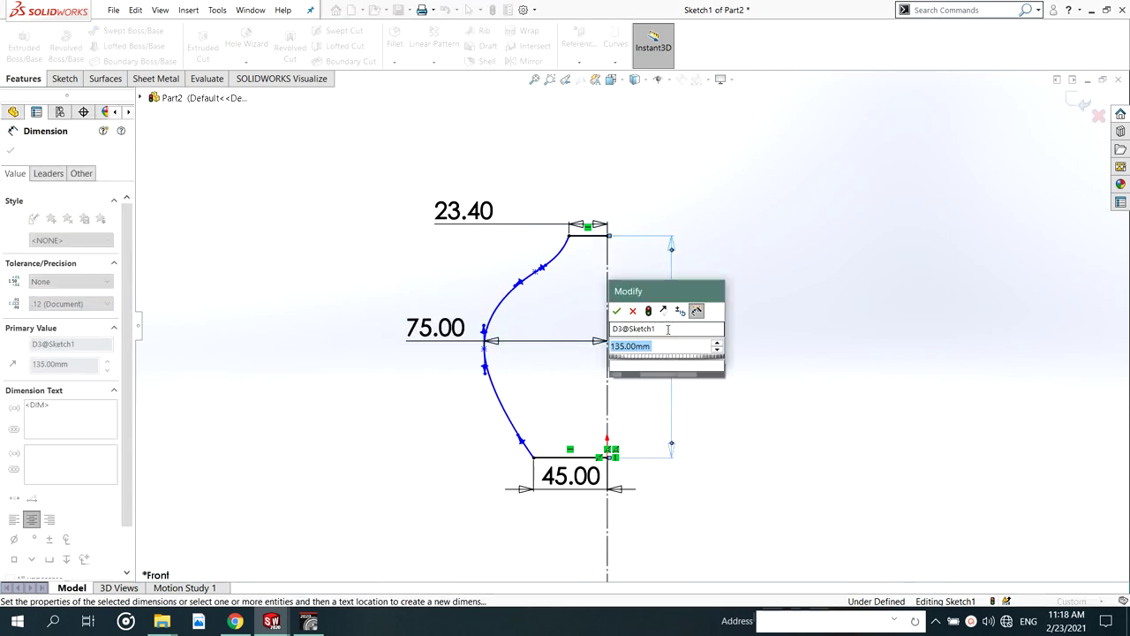
pyautogui.write('150')
pyautogui.press('Return')
pyautogui.doubleClick(658, 309)
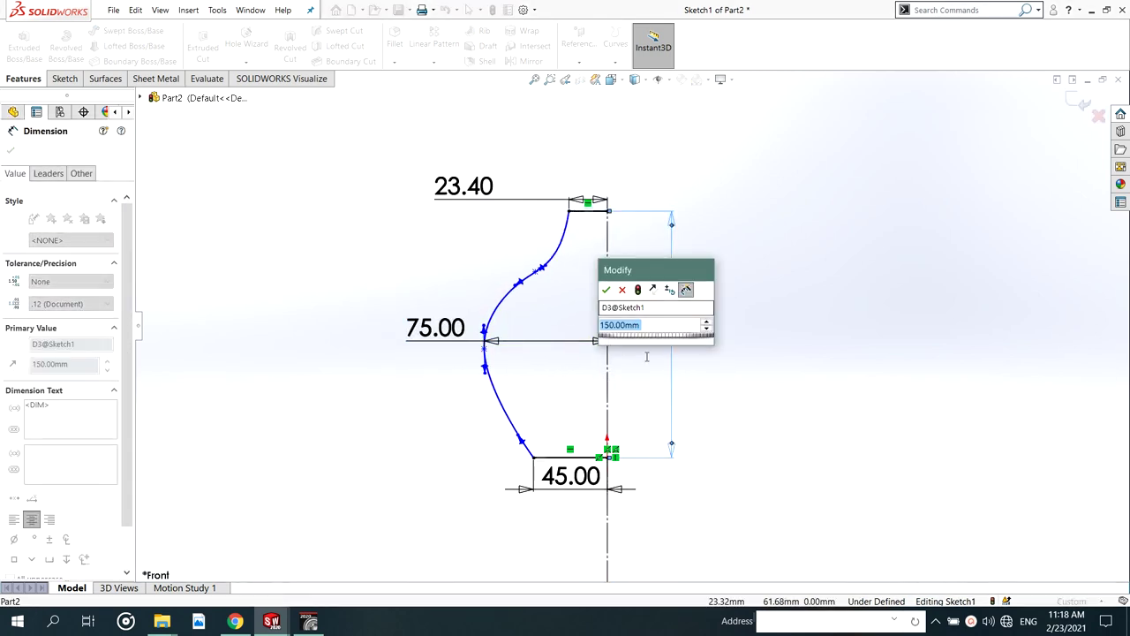
pyautogui.write('135')
pyautogui.press('Return')
pyautogui.press('Escape')
pyautogui.moveTo(653, 345)
pyautogui.mouseDown(button='middle')
pyautogui.moveTo(729, 358)
pyautogui.moveTo(641, 370)
pyautogui.mouseUp(button='middle')
pyautogui.click(40, 218)
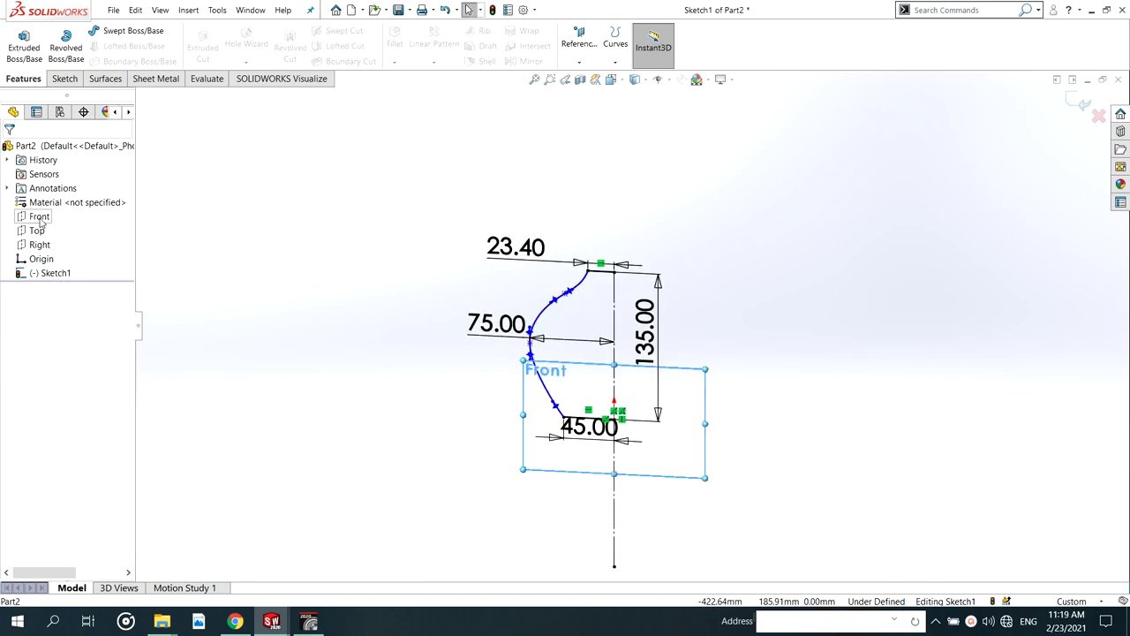
pyautogui.click(46, 273)
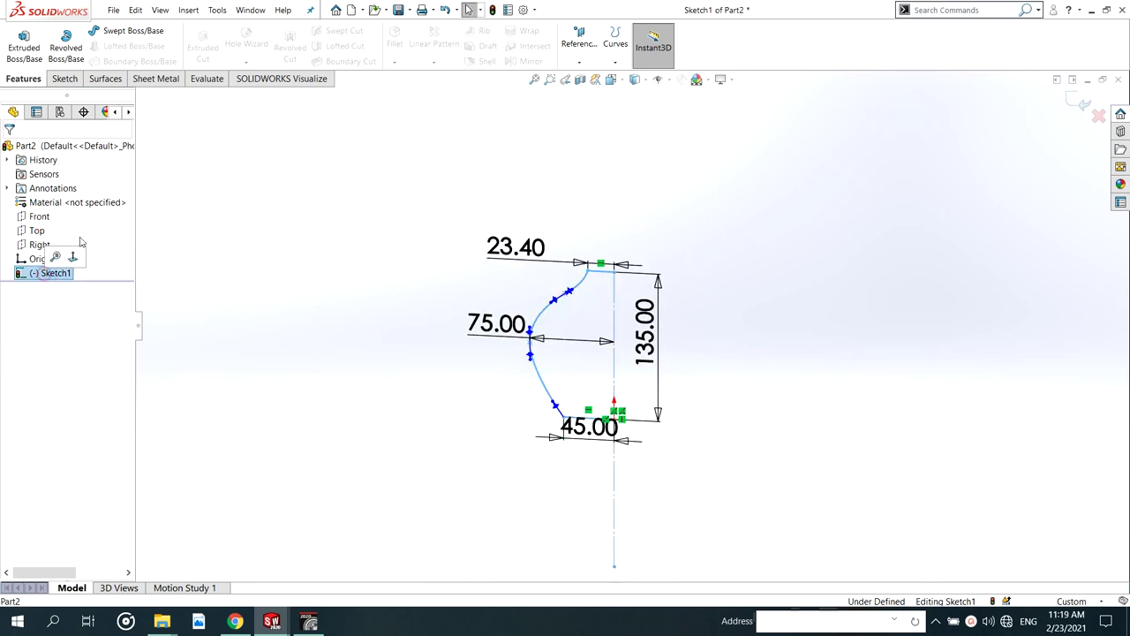
pyautogui.click(55, 48)
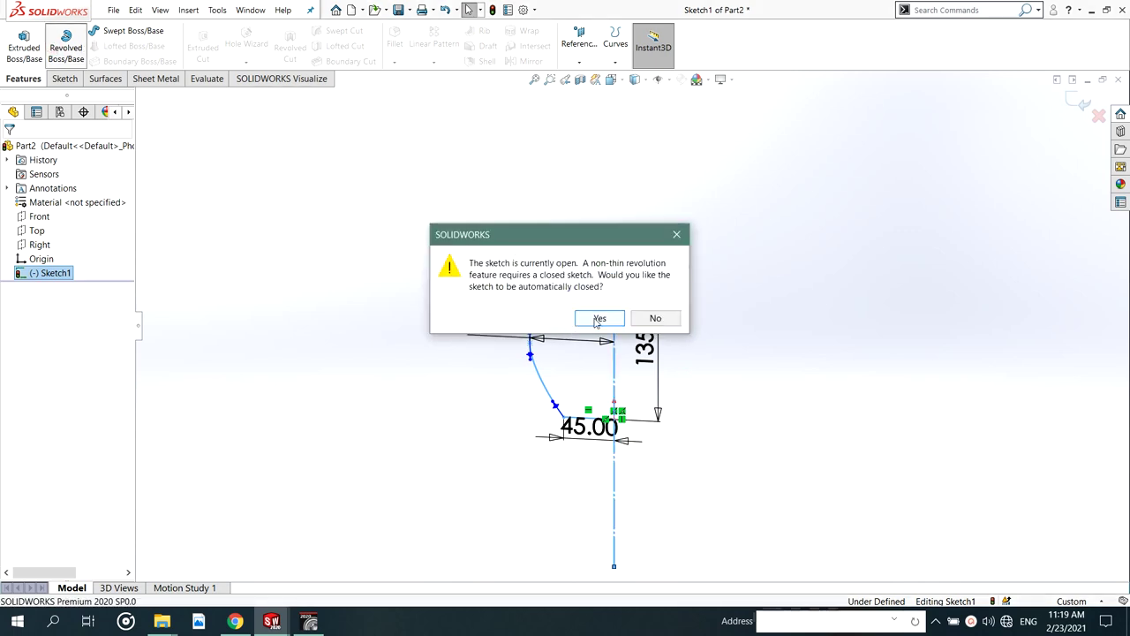
pyautogui.click(599, 319)
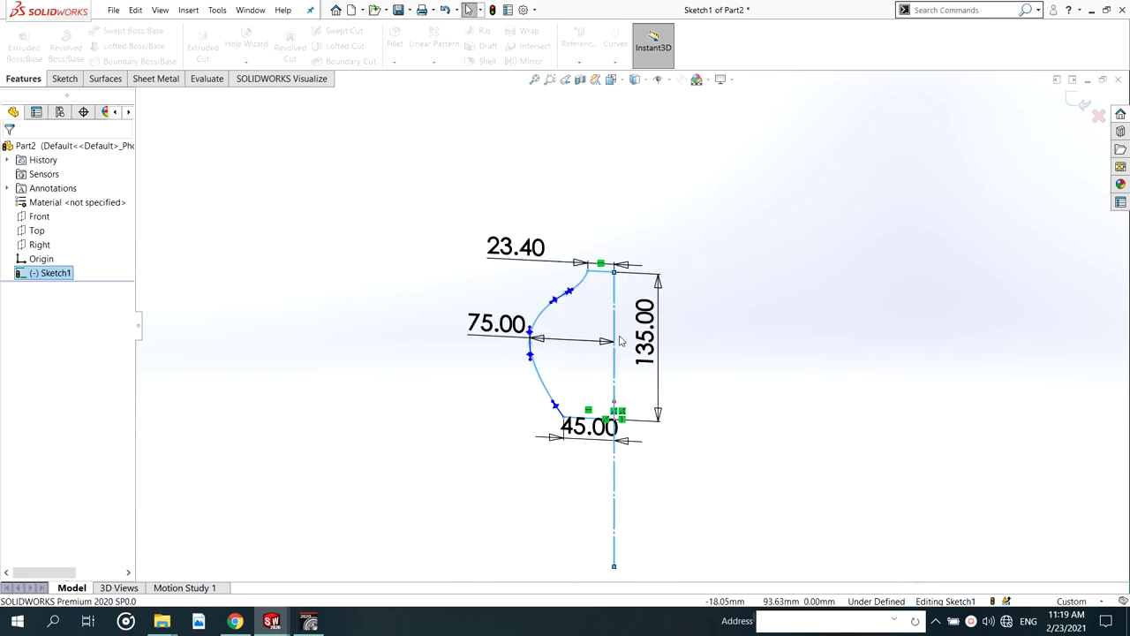
pyautogui.scroll(-1, 621, 339)
pyautogui.moveTo(616, 330); pyautogui.dragTo(595, 317, button='middle')
pyautogui.press('Escape')
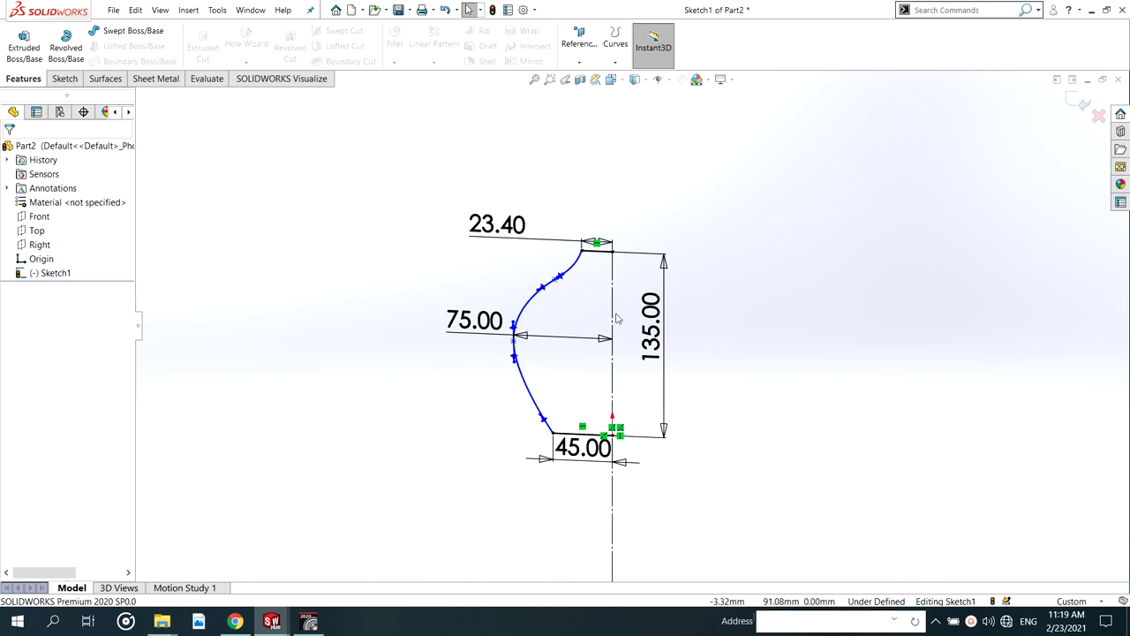
# Close the profile with a vertical line along the centerline from the inner end of the top line to the origin
pyautogui.moveTo(764, 370); pyautogui.dragTo(643, 276, button='right')
pyautogui.click(613, 252)
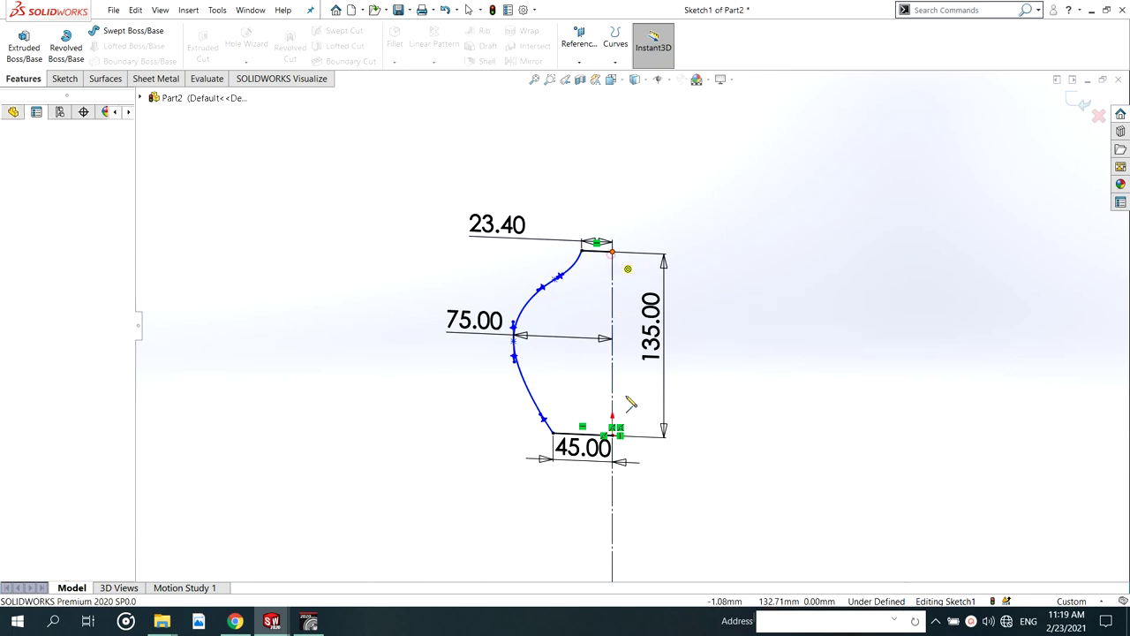
pyautogui.click(613, 434)
pyautogui.press('Escape')
pyautogui.press('Escape')
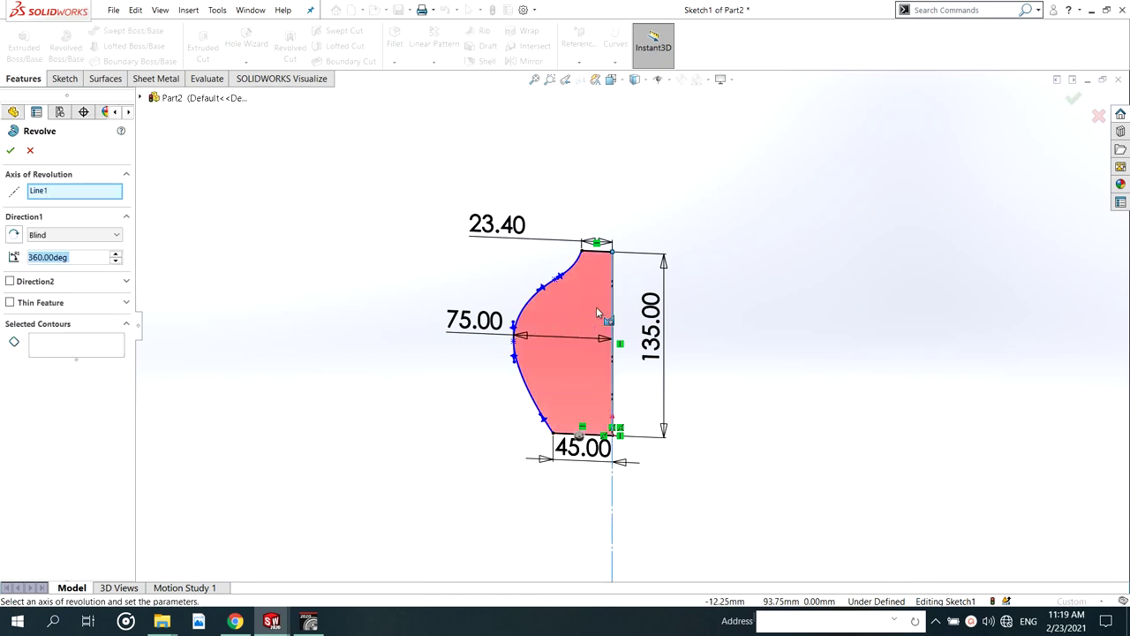
# Revolve the closed profile 360° about the vertical centerline into a solid body
pyautogui.moveTo(576, 313)
pyautogui.mouseDown(button='middle')
pyautogui.moveTo(694, 503)
pyautogui.moveTo(576, 417)
pyautogui.moveTo(570, 297)
pyautogui.moveTo(592, 394)
pyautogui.mouseUp(button='middle')
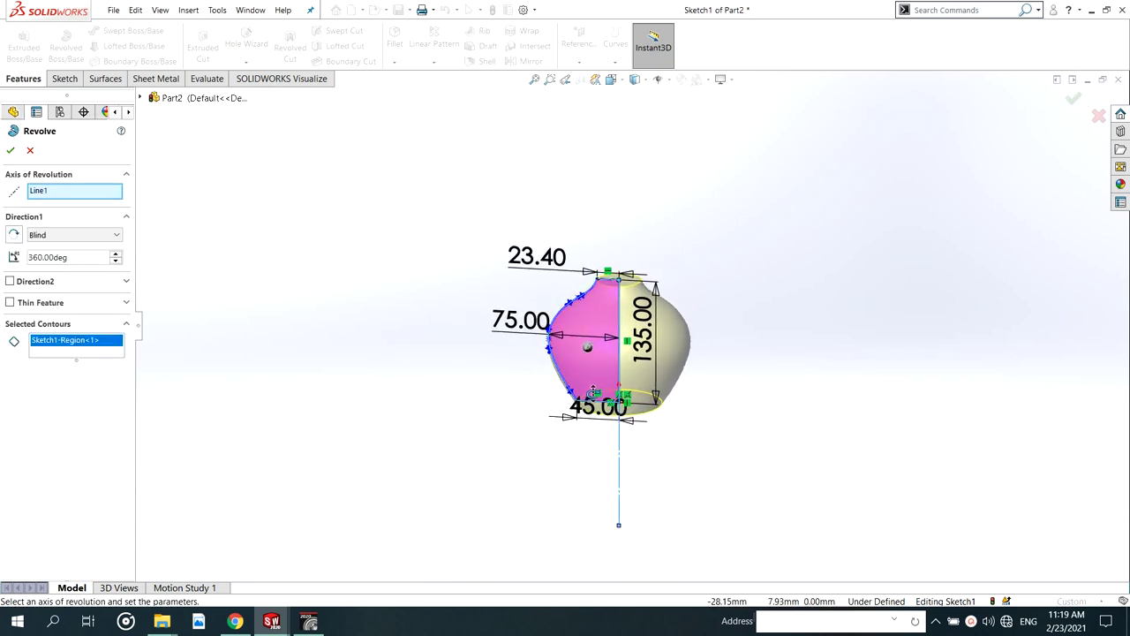
pyautogui.scroll(-2, 629, 474)
pyautogui.moveTo(630, 475); pyautogui.dragTo(395, 305, button='middle')
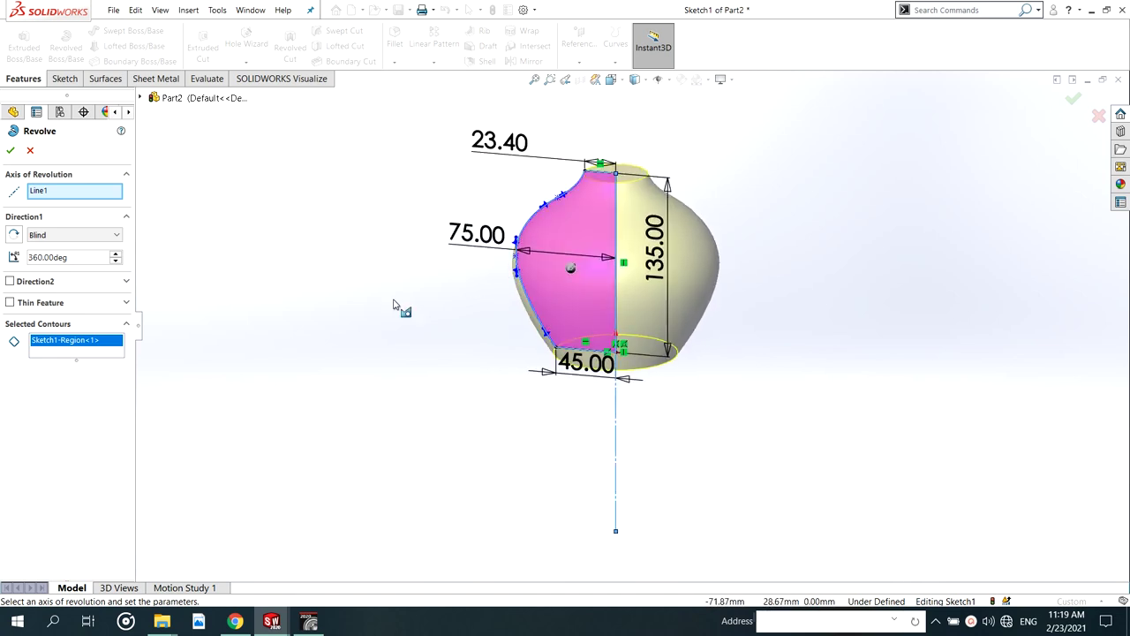
pyautogui.click(9, 148)
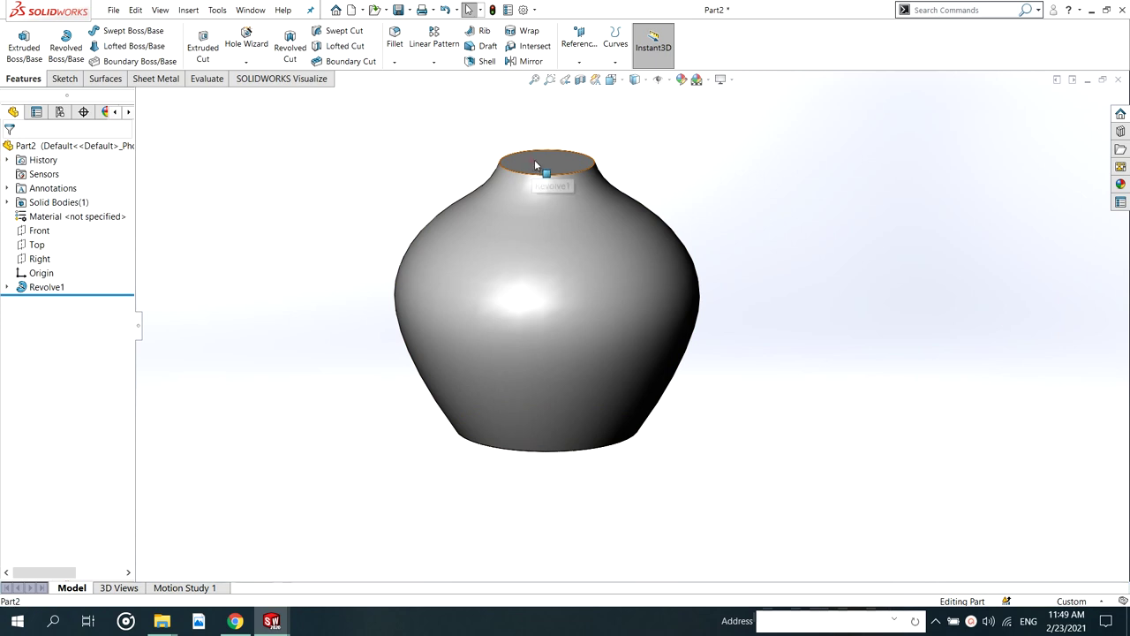
pyautogui.click(534, 163)
pyautogui.rightClick(536, 164)
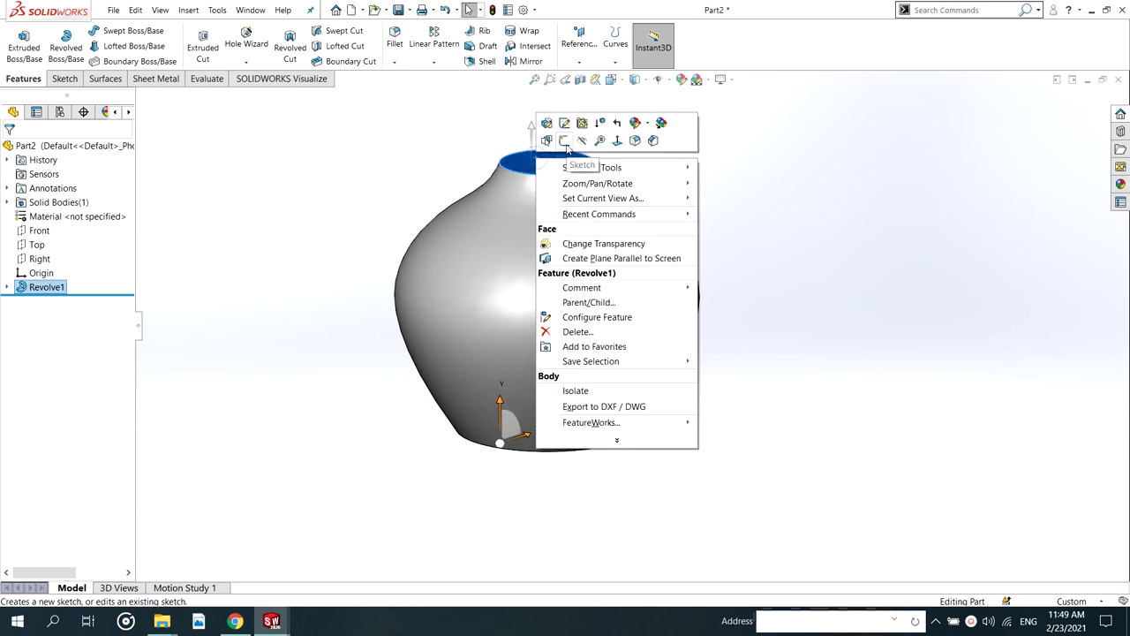
pyautogui.click(427, 177)
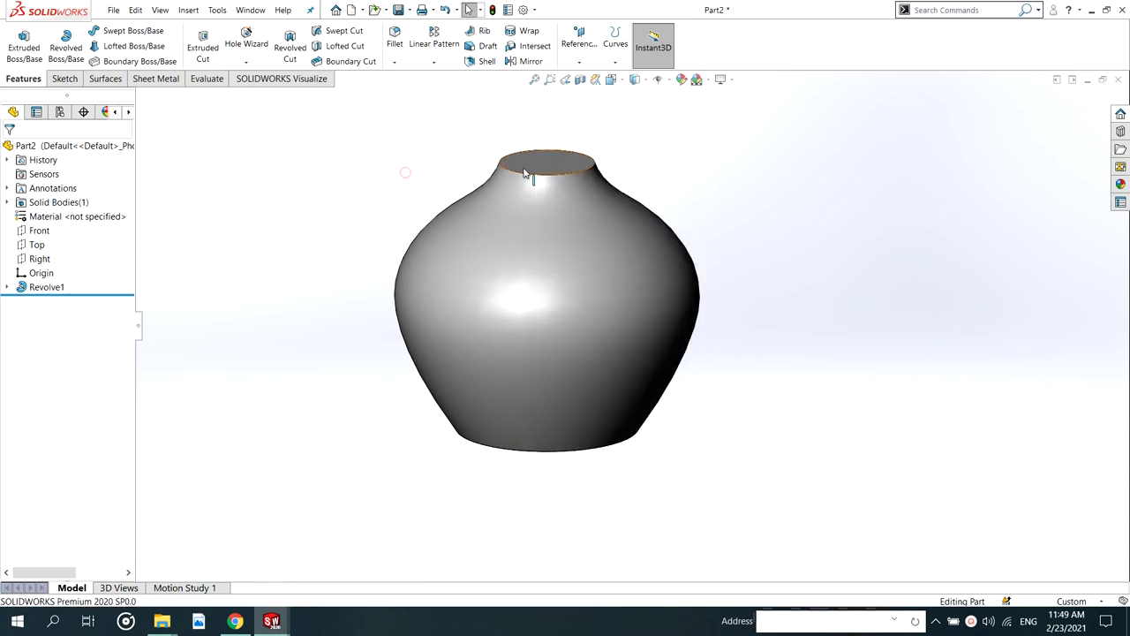
# Create a reference plane offset 8 mm from the body's top face, flipped downward into the neck
pyautogui.click(524, 166)
pyautogui.click(536, 244)
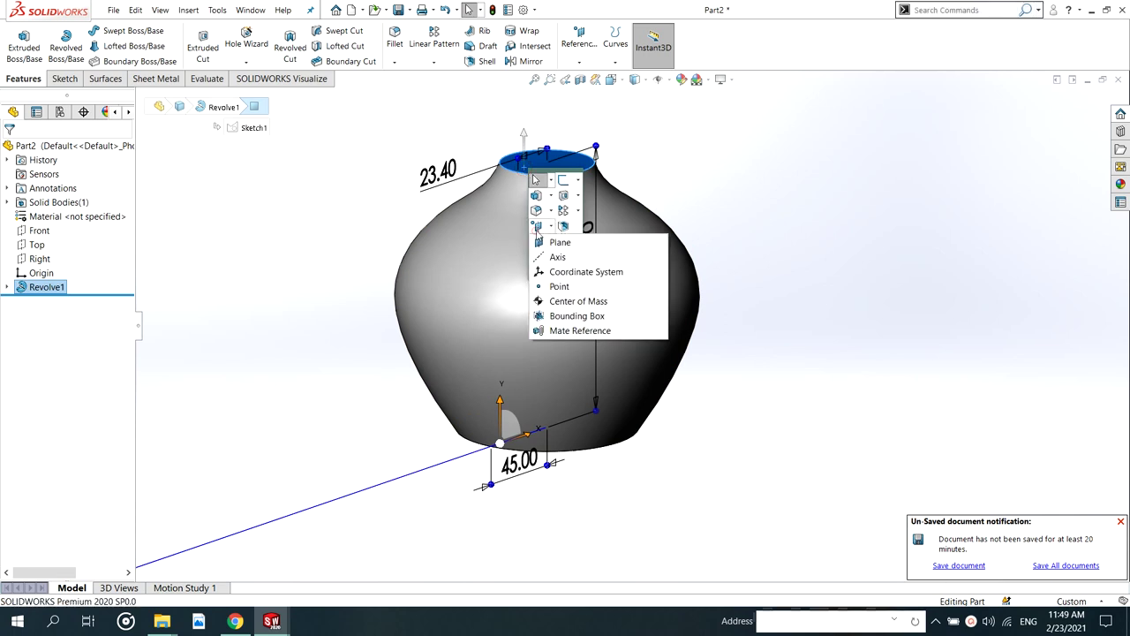
pyautogui.click(545, 244)
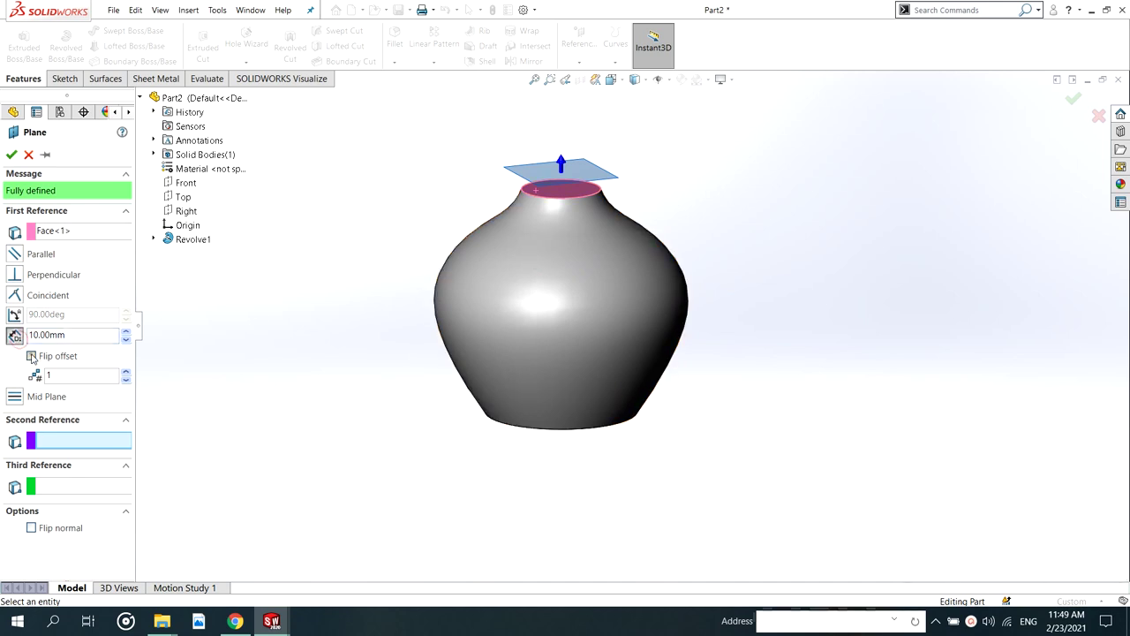
pyautogui.click(32, 356)
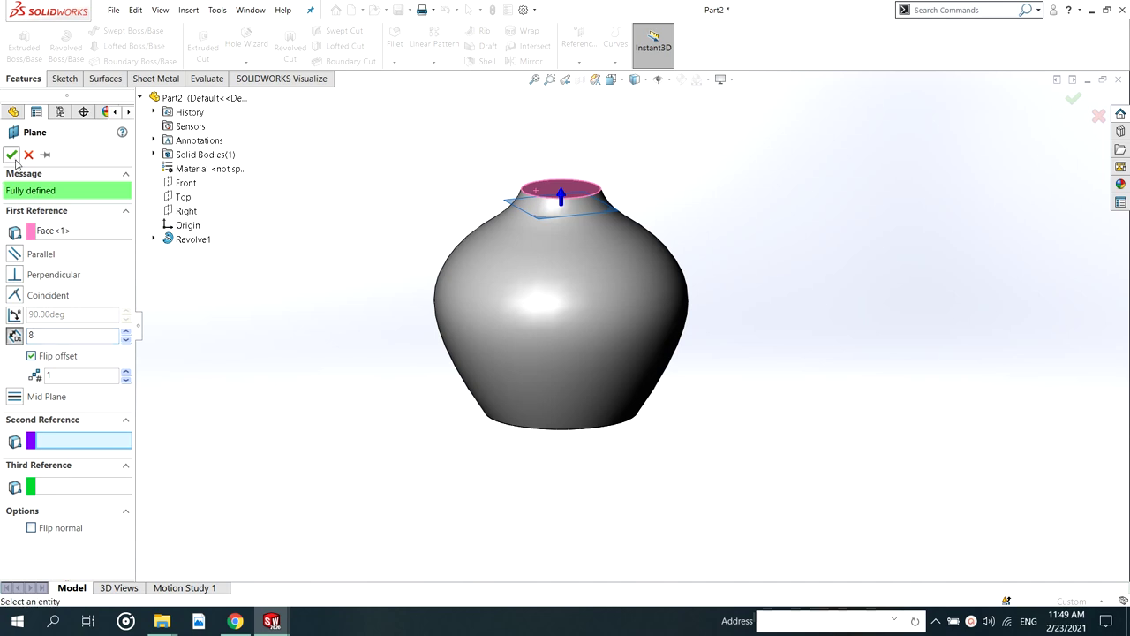
# Create a second reference plane offset 8 mm from the body's bottom face, flipped upward into the body
pyautogui.scroll(-2, 593, 310)
pyautogui.moveTo(593, 310); pyautogui.dragTo(593, 212, button='middle')
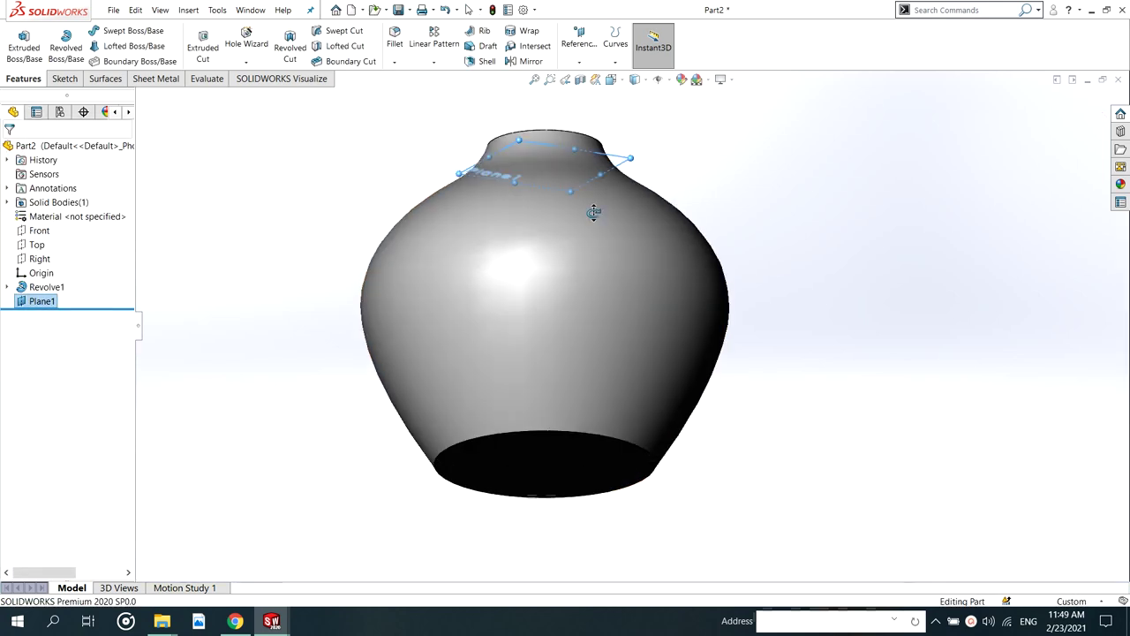
pyautogui.click(548, 467)
pyautogui.press('s')
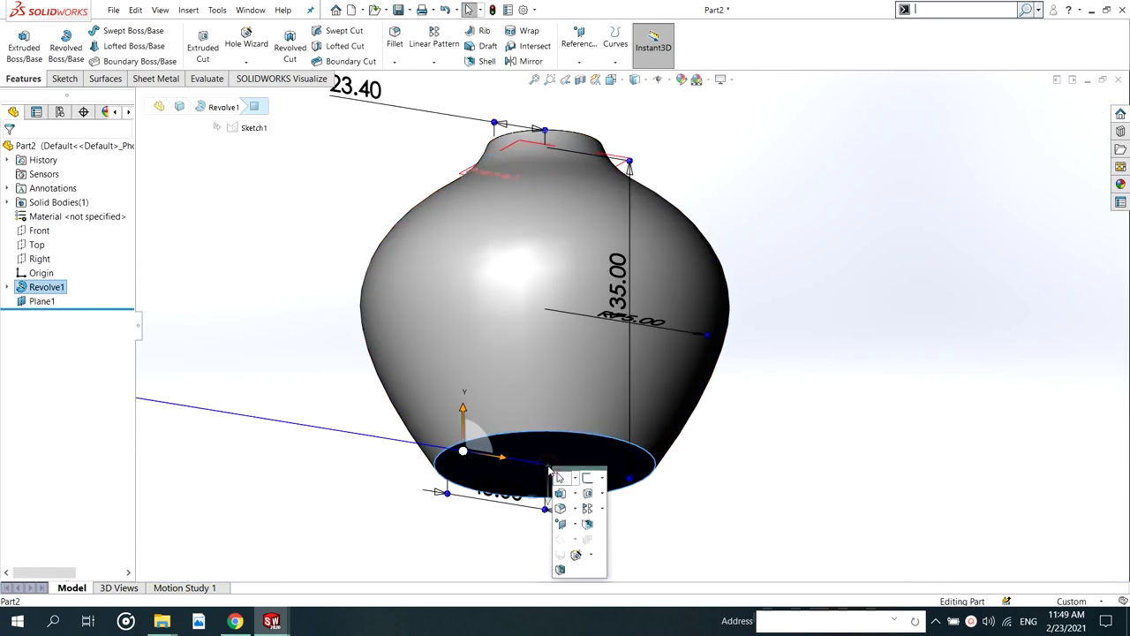
pyautogui.click(567, 529)
pyautogui.click(586, 432)
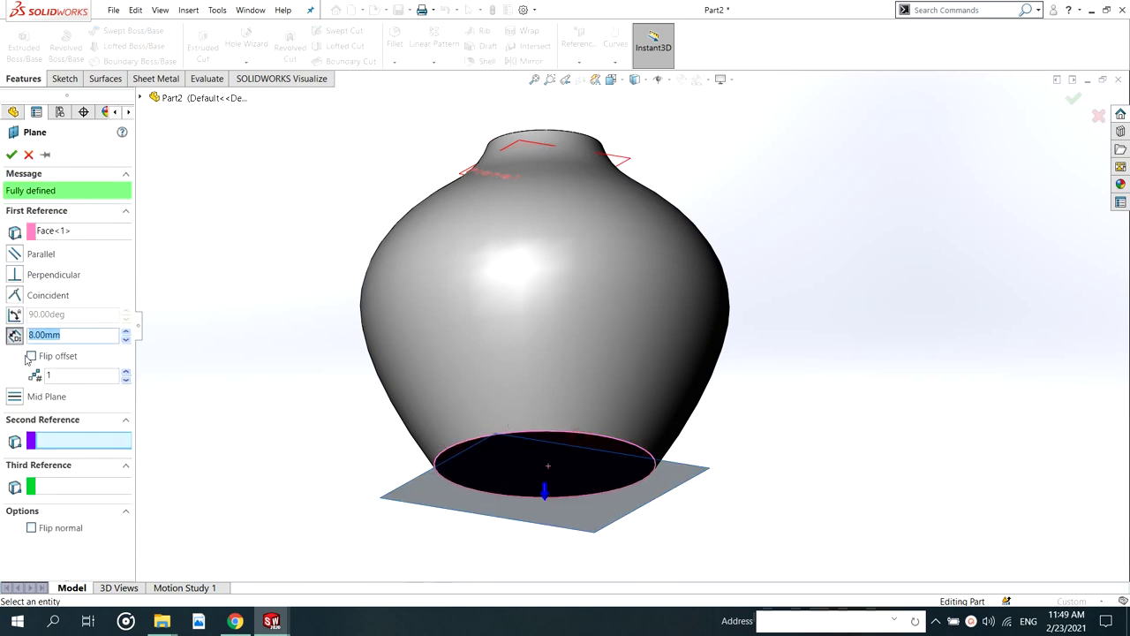
pyautogui.click(33, 356)
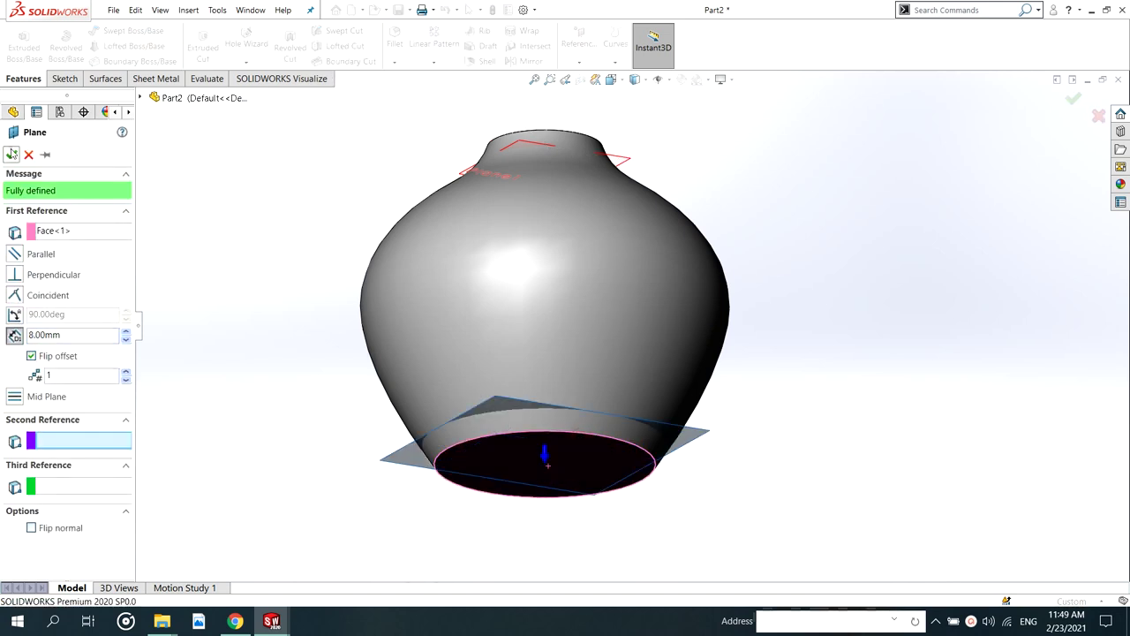
pyautogui.click(11, 154)
pyautogui.scroll(4, 644, 386)
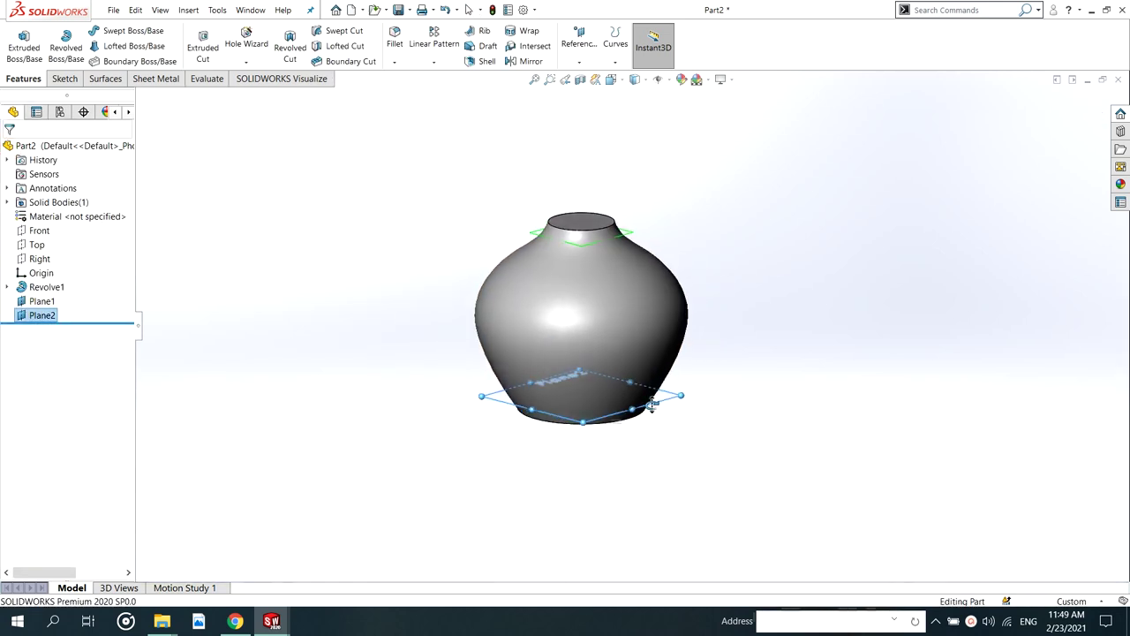
pyautogui.moveTo(652, 404); pyautogui.dragTo(606, 407, button='middle')
pyautogui.scroll(-3, 622, 310)
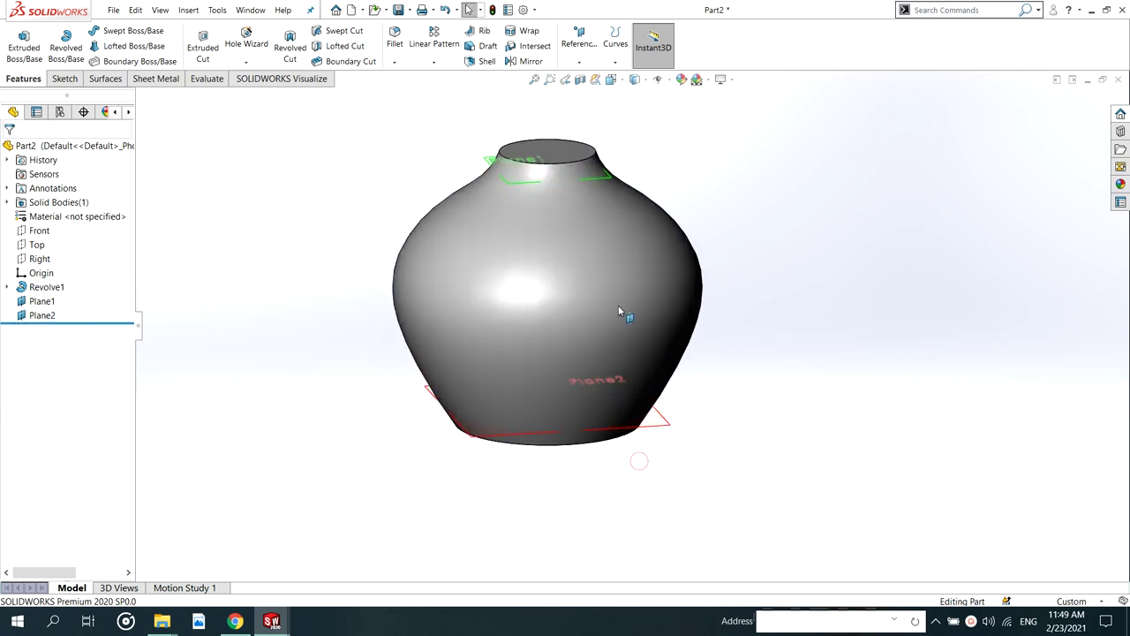
pyautogui.moveTo(618, 309); pyautogui.dragTo(618, 353, button='middle')
pyautogui.scroll(-2, 623, 356)
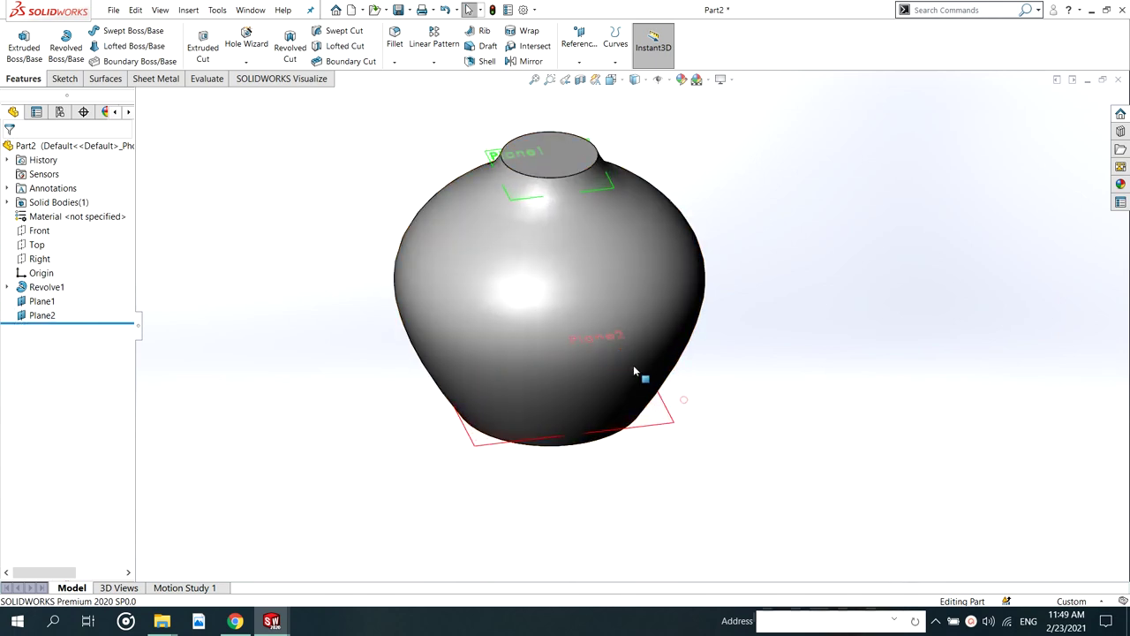
pyautogui.press('s')
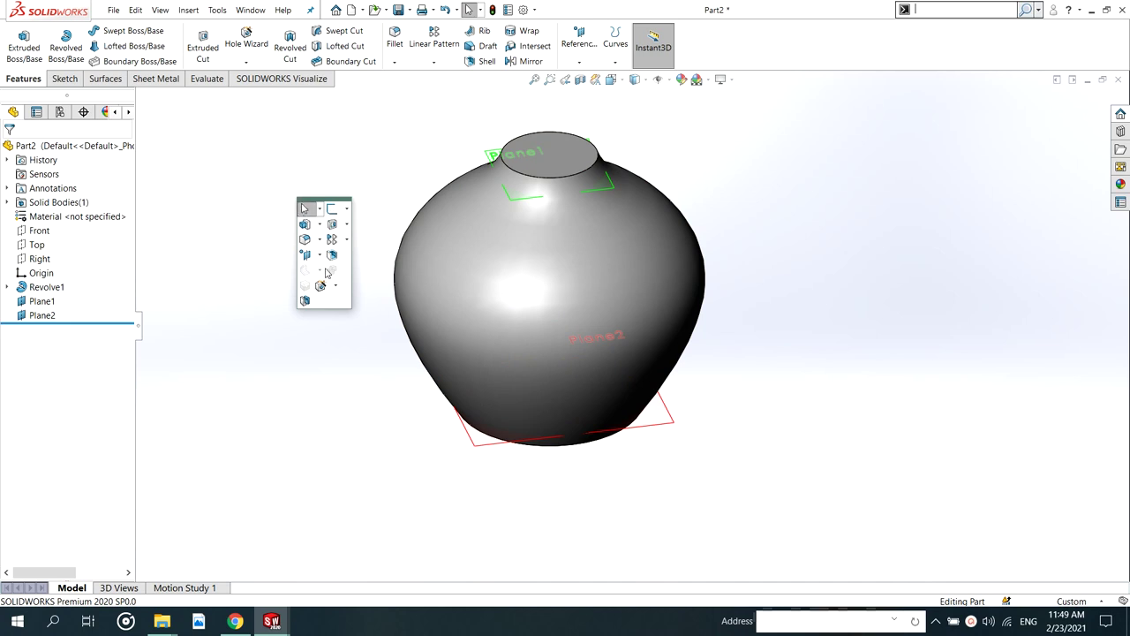
pyautogui.click(306, 302)
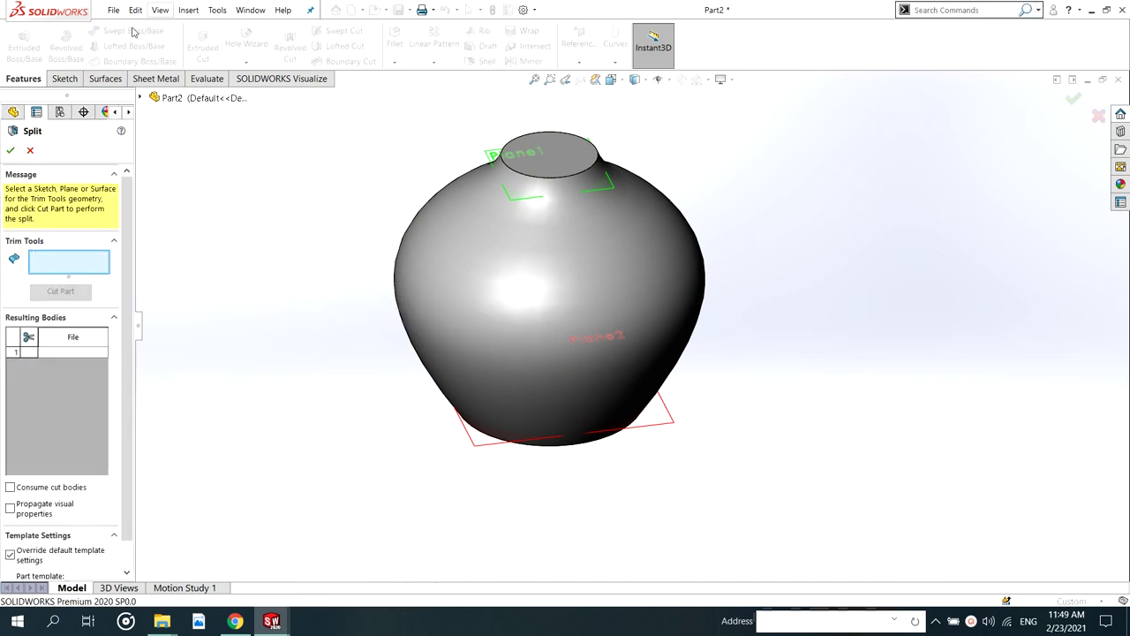
pyautogui.press('Escape')
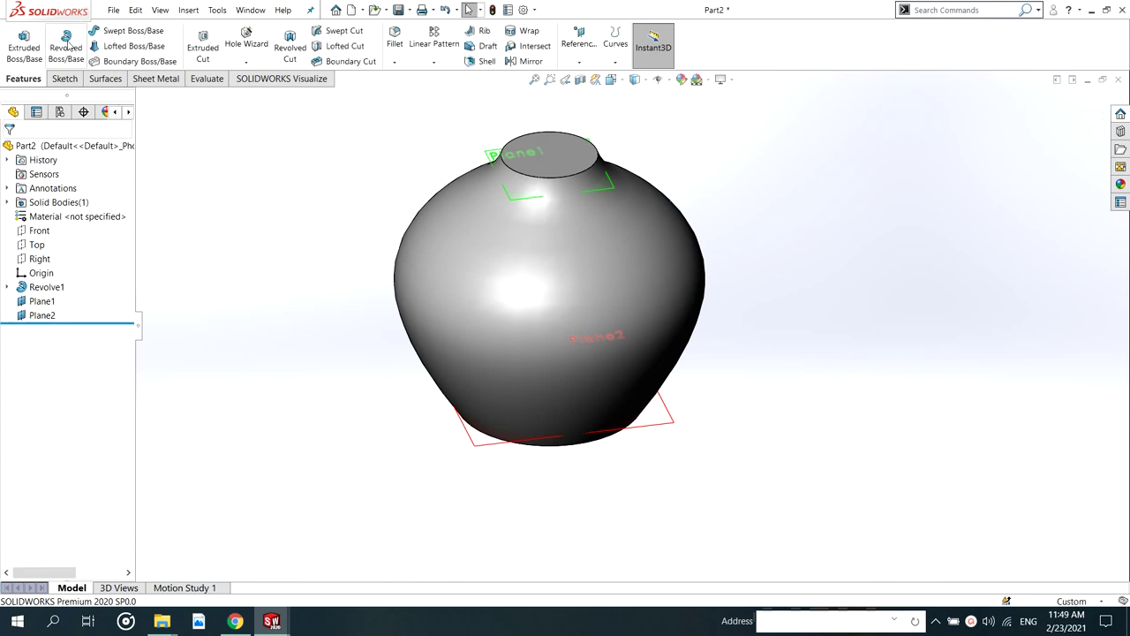
pyautogui.click(189, 10)
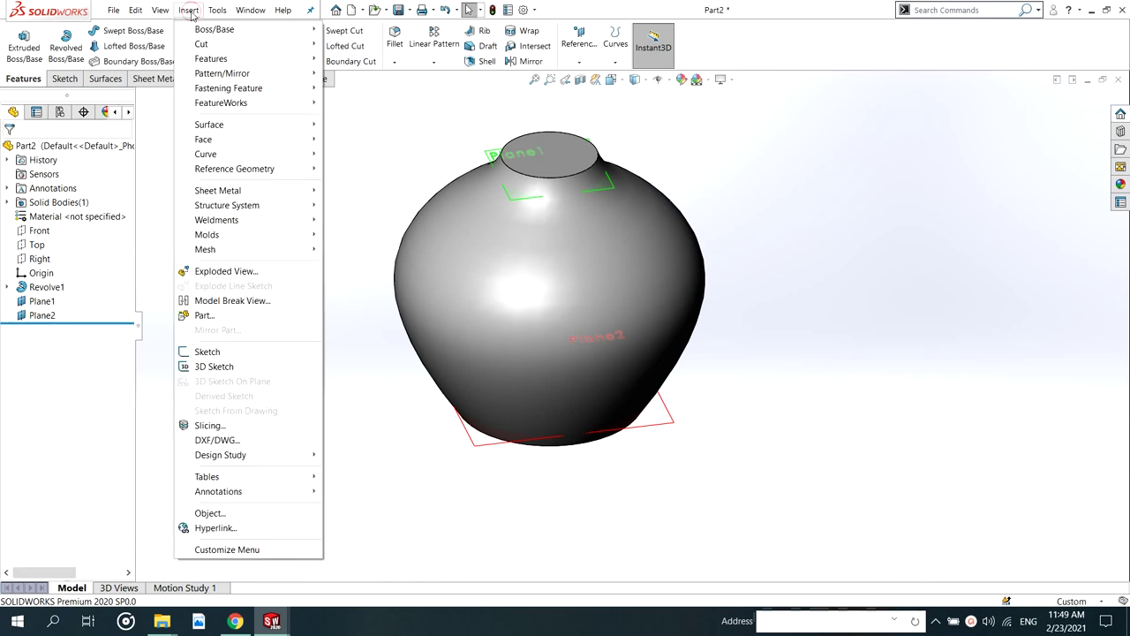
pyautogui.moveTo(210, 58)
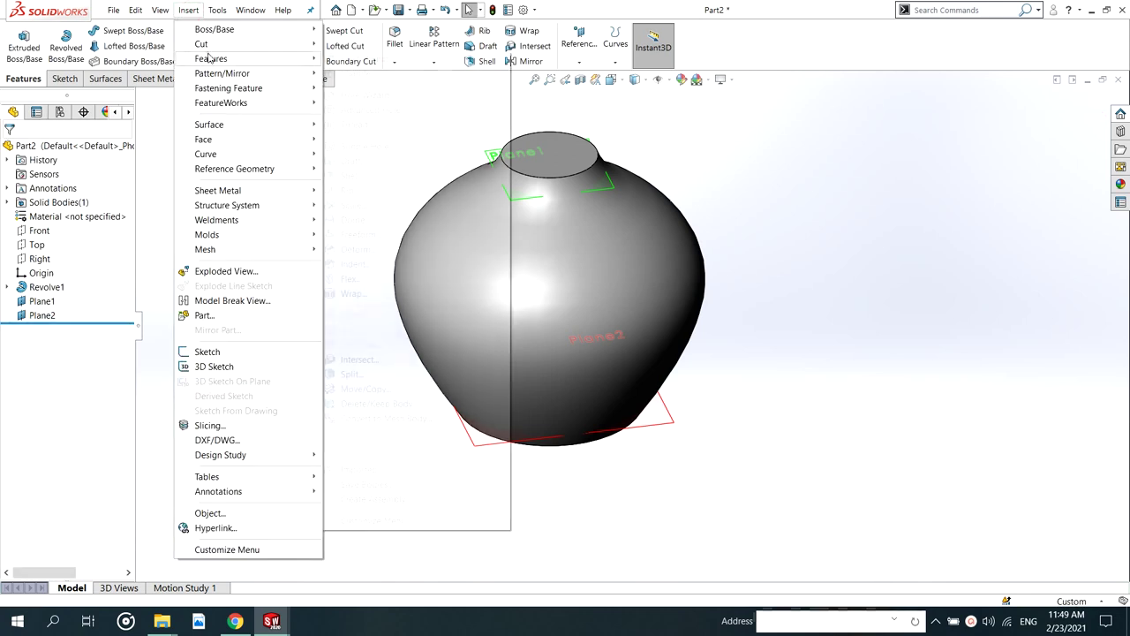
pyautogui.click(361, 376)
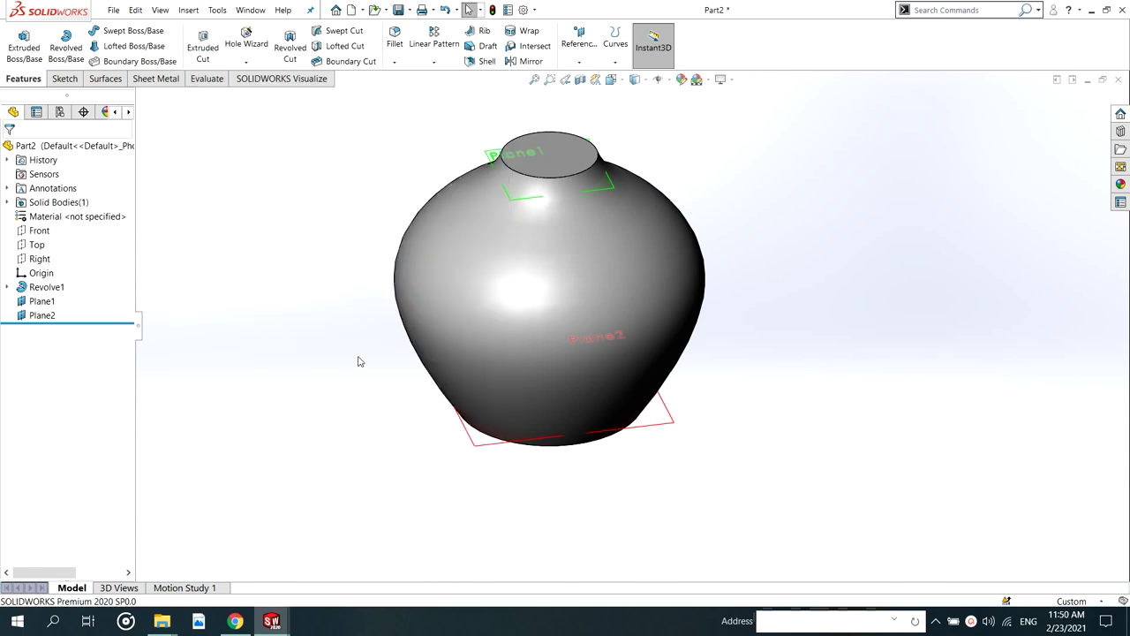
# Cut the revolved solid with the Split command, using the upper and lower offset planes as trim tools
pyautogui.press('s')
pyautogui.click(374, 458)
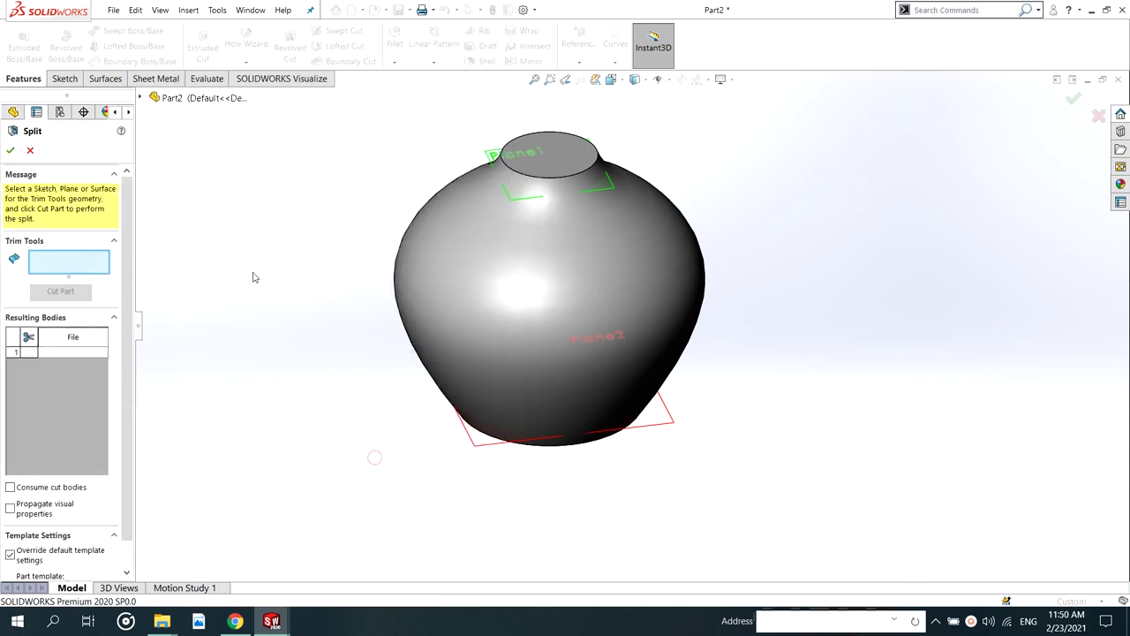
pyautogui.moveTo(394, 332); pyautogui.dragTo(427, 303, button='middle')
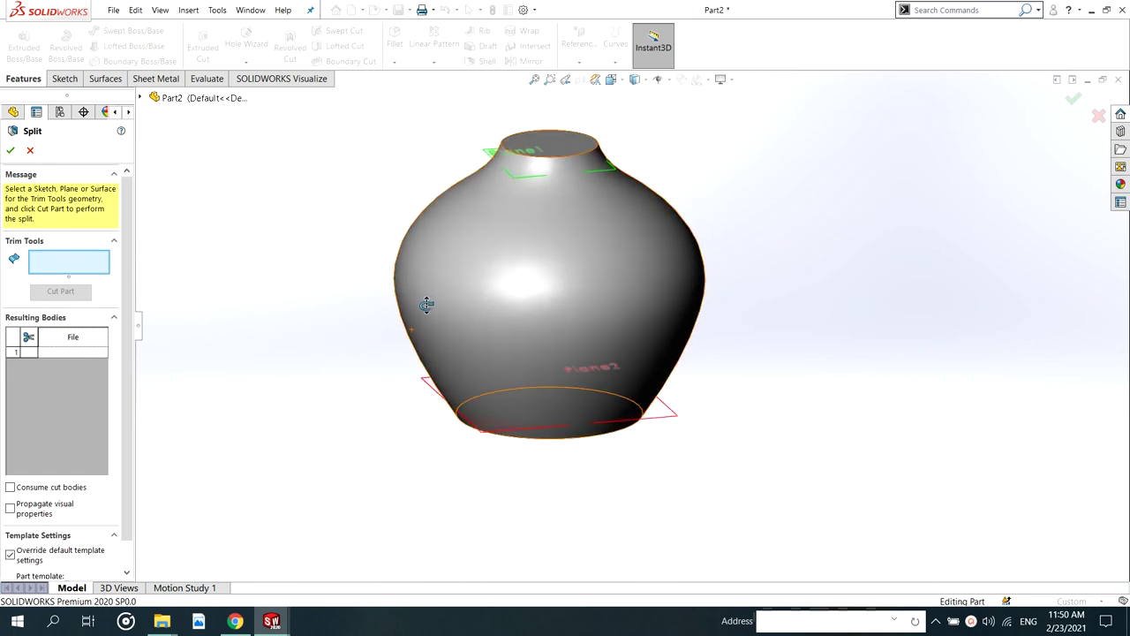
pyautogui.click(519, 182)
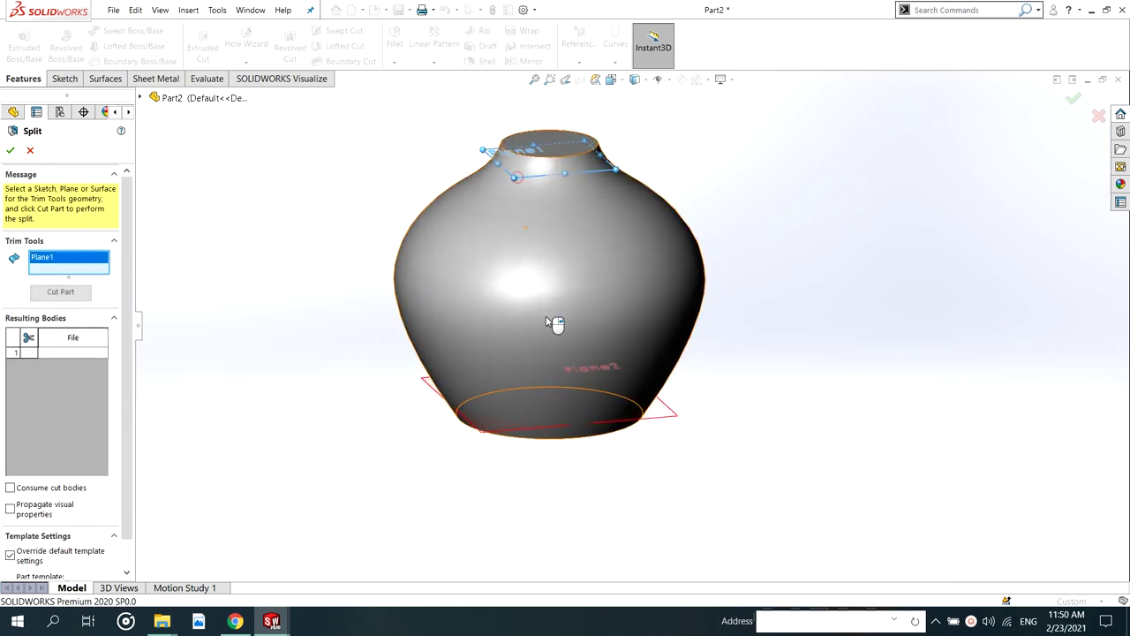
pyautogui.click(485, 439)
pyautogui.click(51, 305)
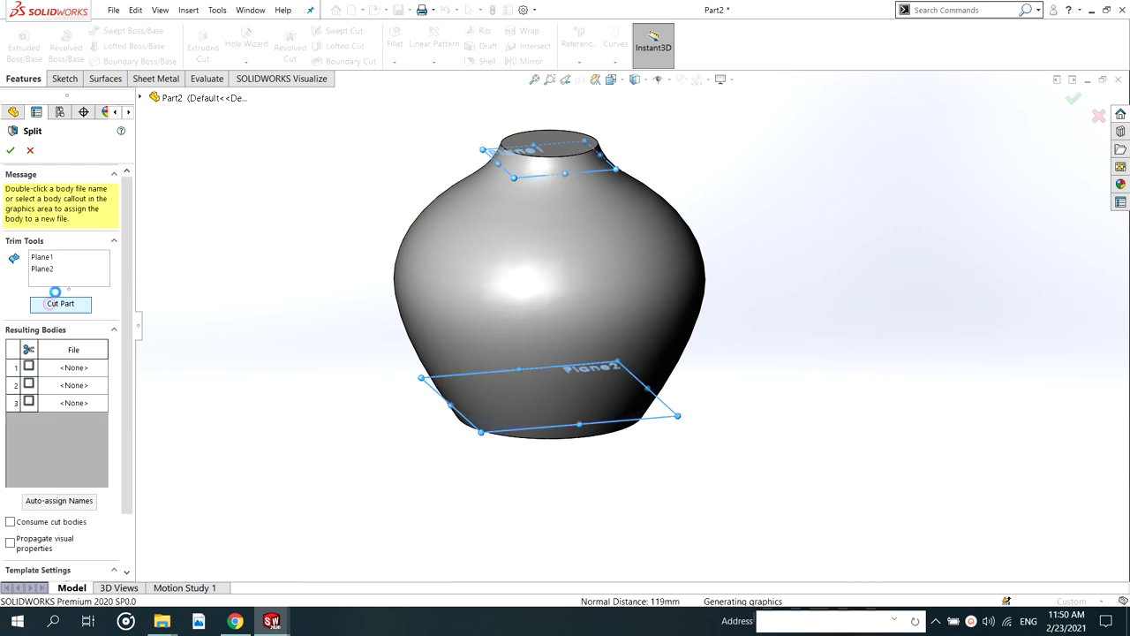
# Mark all three resulting bodies for splitting and complete the Split feature
pyautogui.click(27, 407)
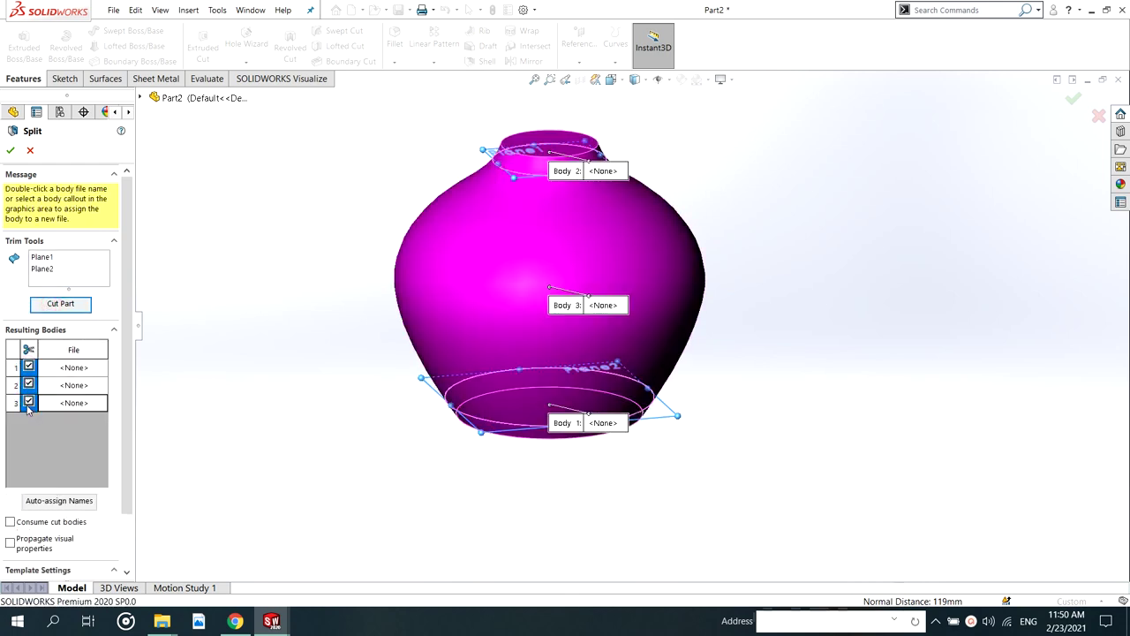
pyautogui.click(11, 523)
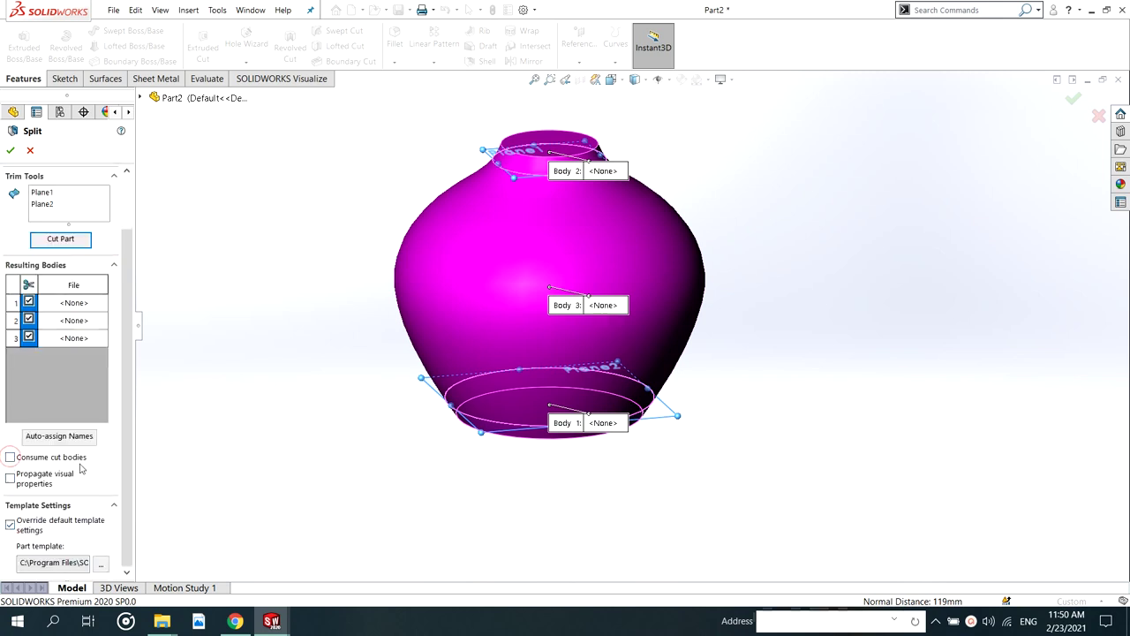
pyautogui.scroll(2, 128, 377)
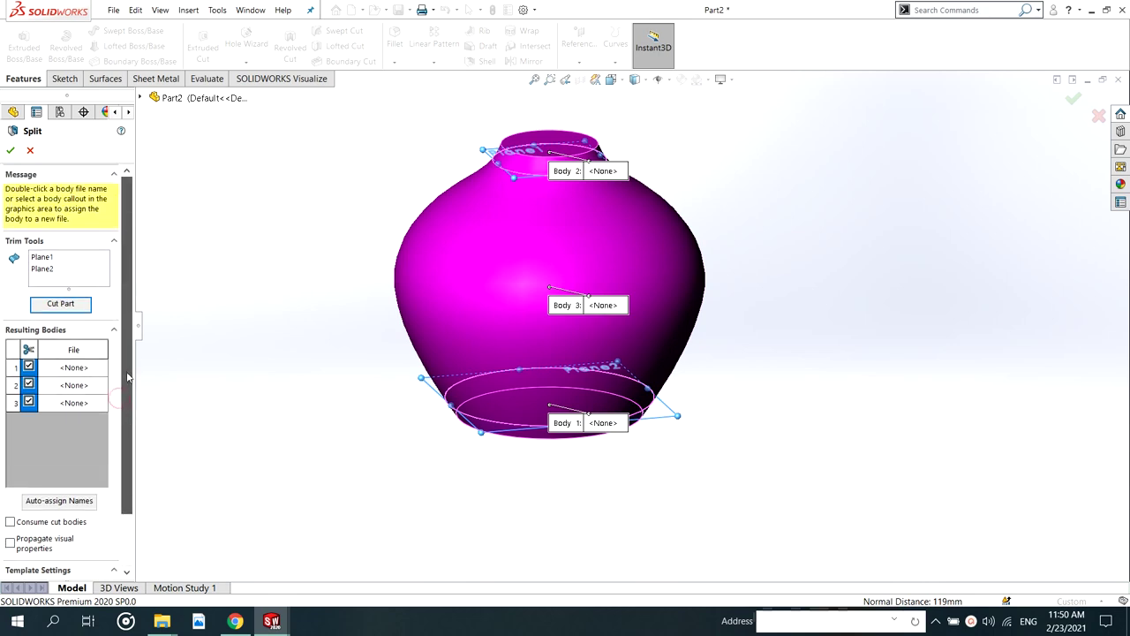
pyautogui.scroll(-2, 721, 262)
pyautogui.moveTo(653, 239); pyautogui.dragTo(591, 323, button='middle')
pyautogui.scroll(3, 600, 320)
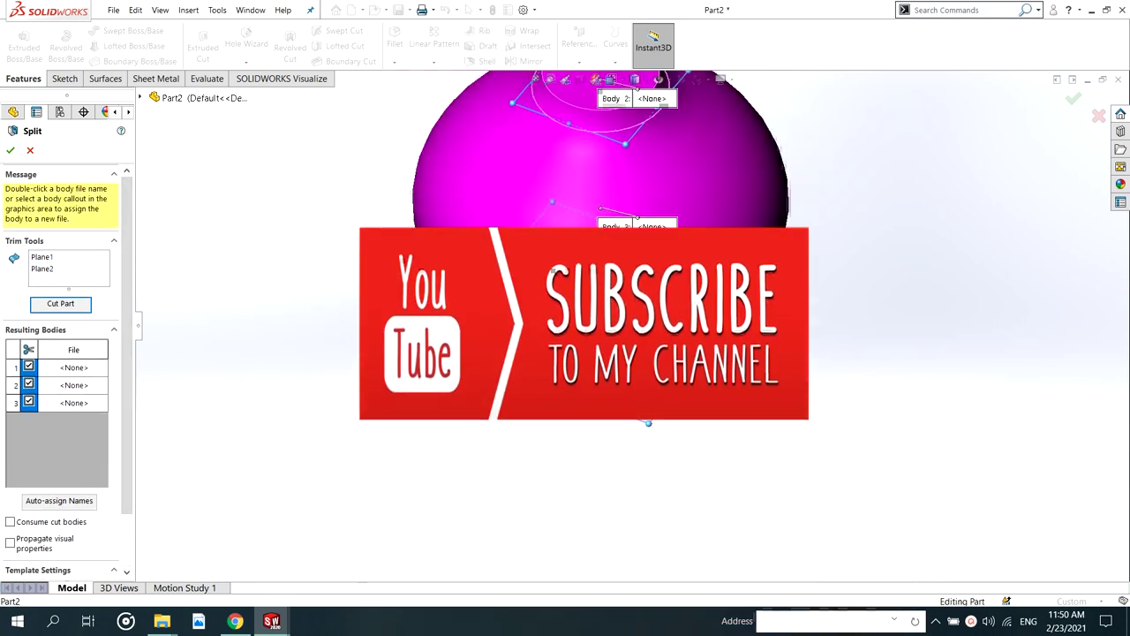
pyautogui.moveTo(651, 185); pyautogui.dragTo(609, 212, button='middle')
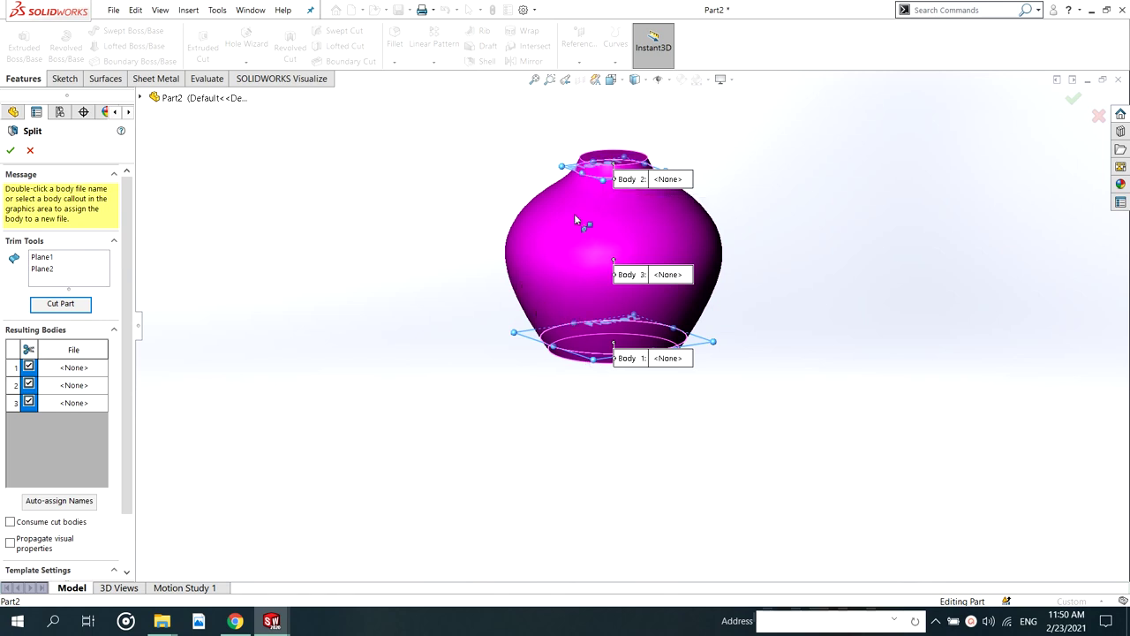
pyautogui.click(11, 151)
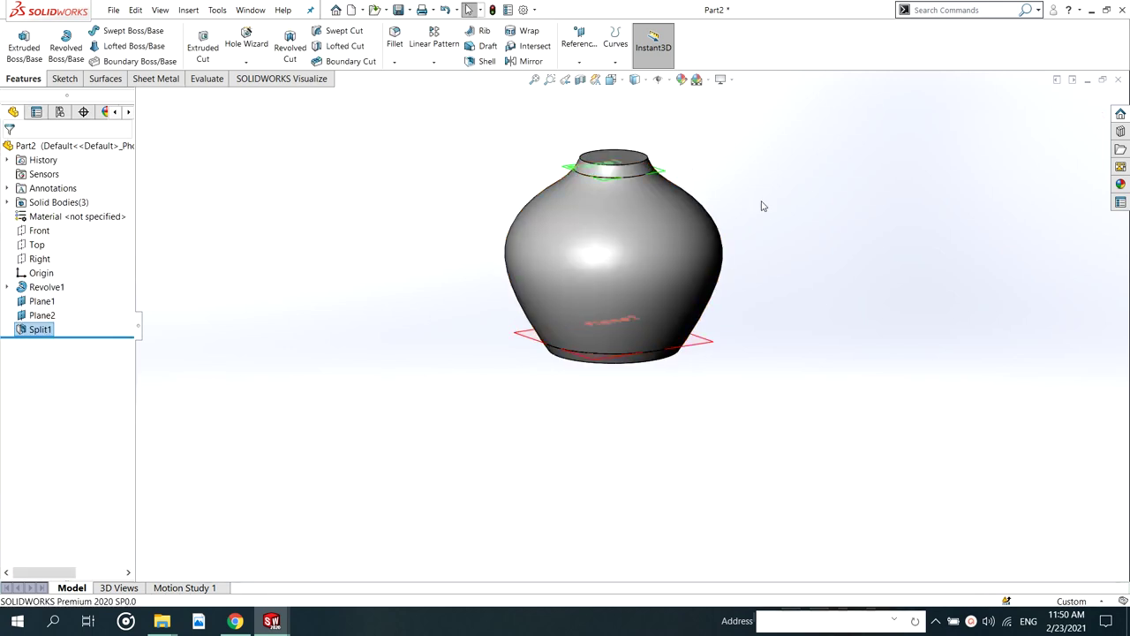
# Examine which portion of the lampshade each of the three split solid bodies covers
pyautogui.scroll(-4, 783, 212)
pyautogui.moveTo(777, 265); pyautogui.dragTo(698, 240, button='middle')
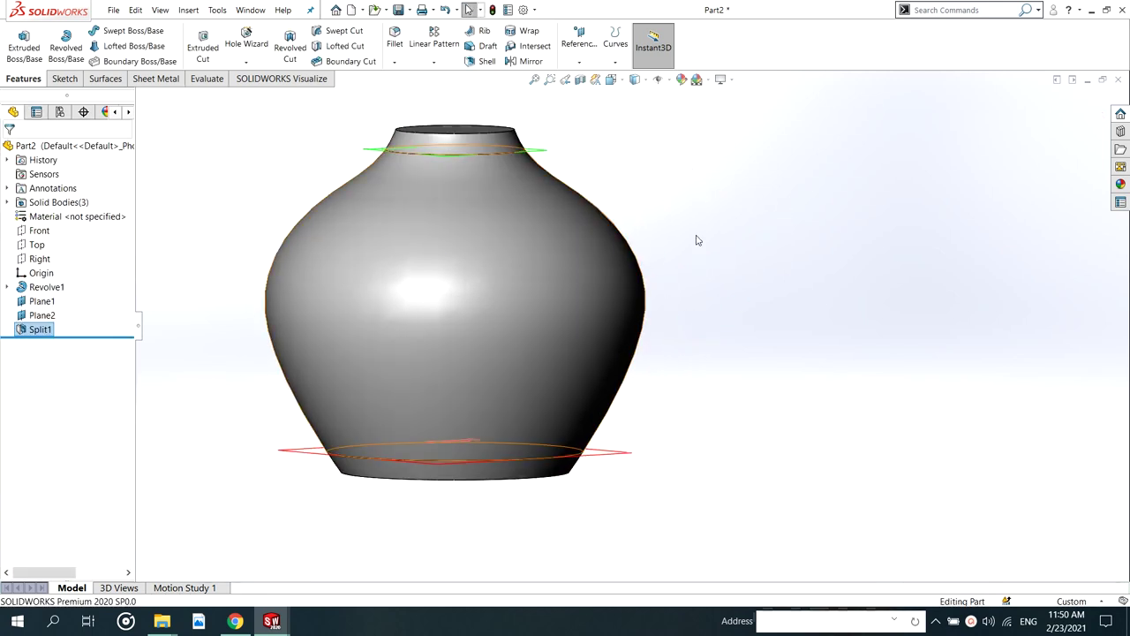
pyautogui.click(7, 202)
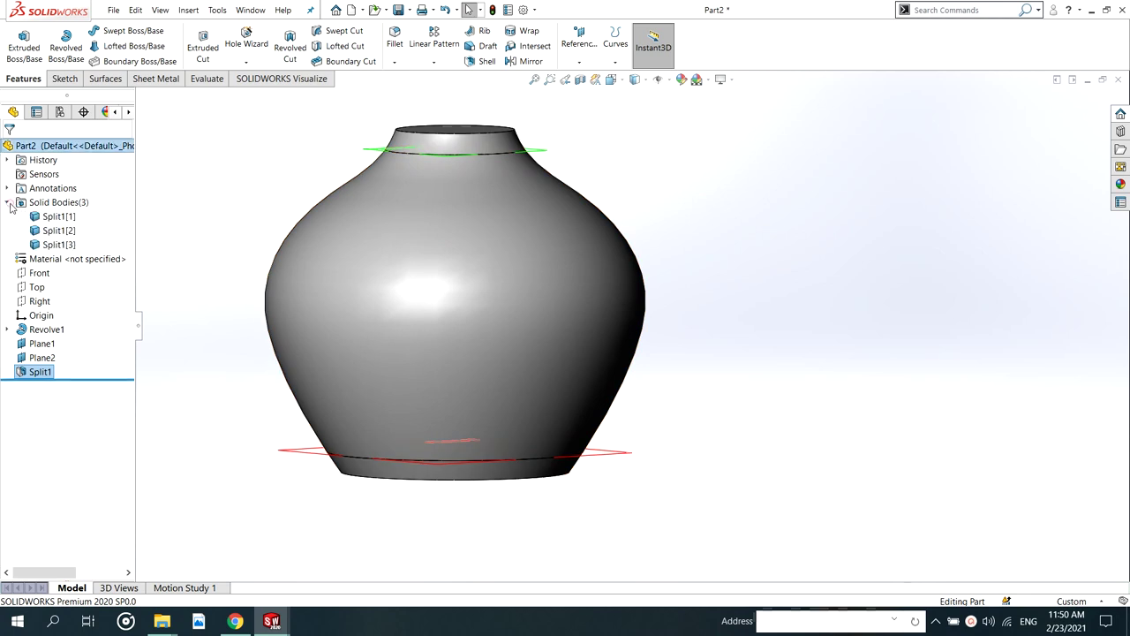
pyautogui.click(56, 219)
pyautogui.click(59, 231)
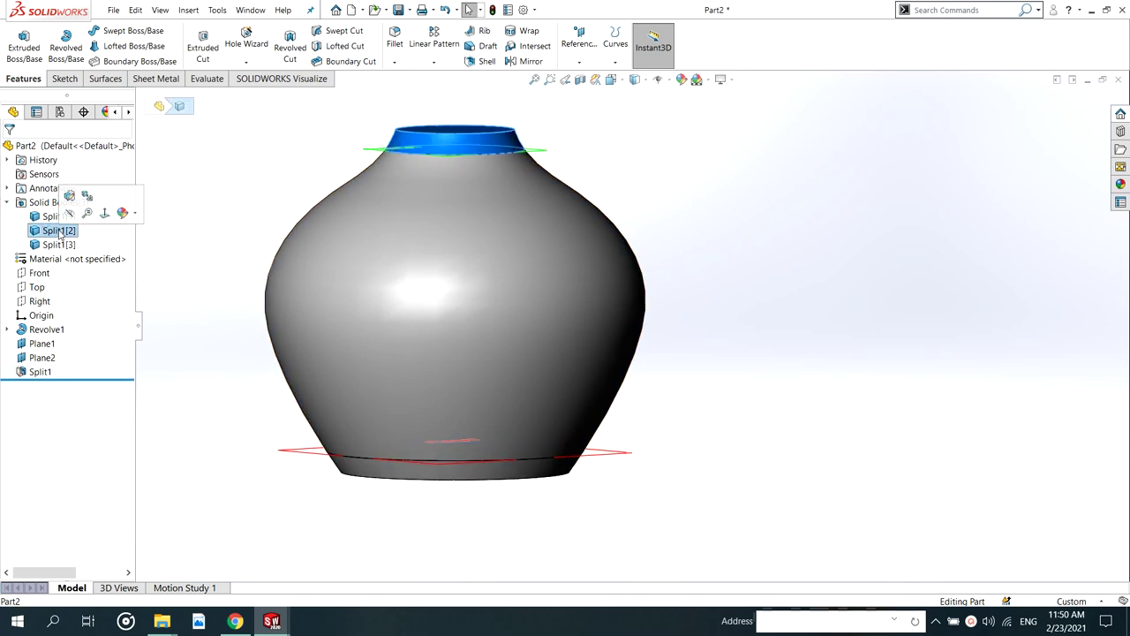
pyautogui.click(59, 245)
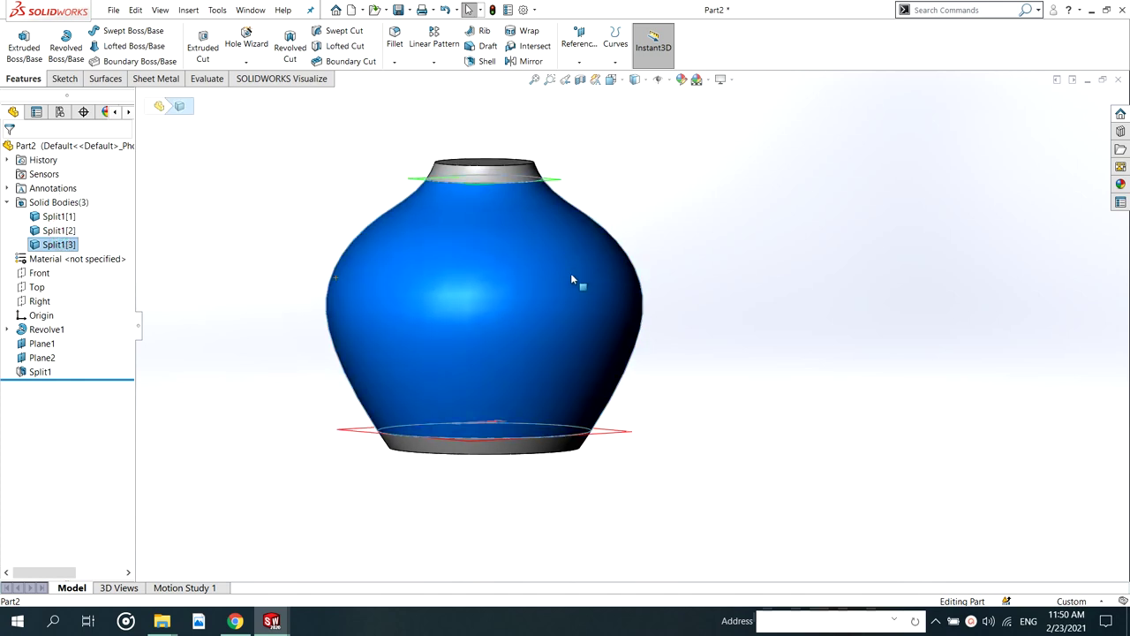
pyautogui.moveTo(580, 283); pyautogui.dragTo(505, 317, button='middle')
pyautogui.click(60, 244)
pyautogui.click(59, 230)
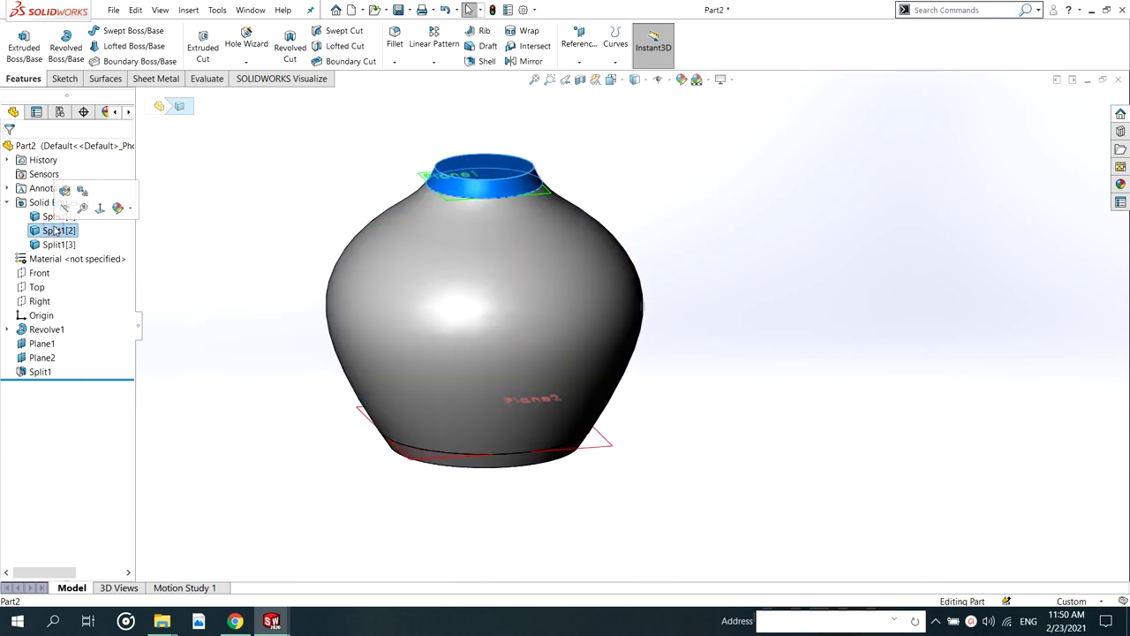
pyautogui.click(56, 245)
pyautogui.click(53, 217)
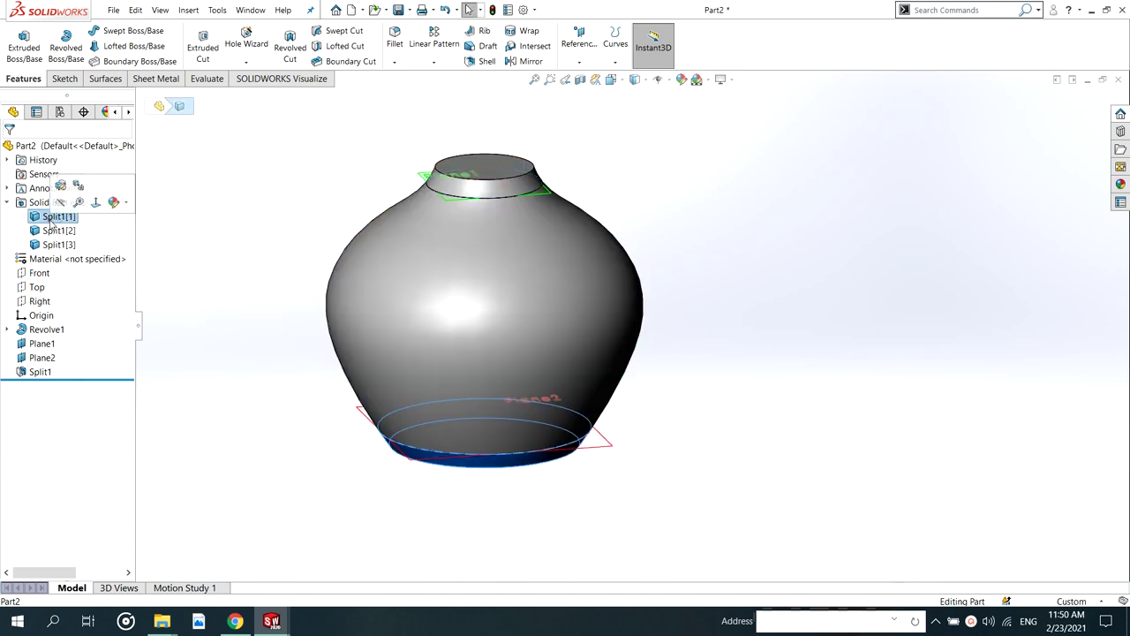
pyautogui.moveTo(433, 423); pyautogui.dragTo(503, 265, button='middle')
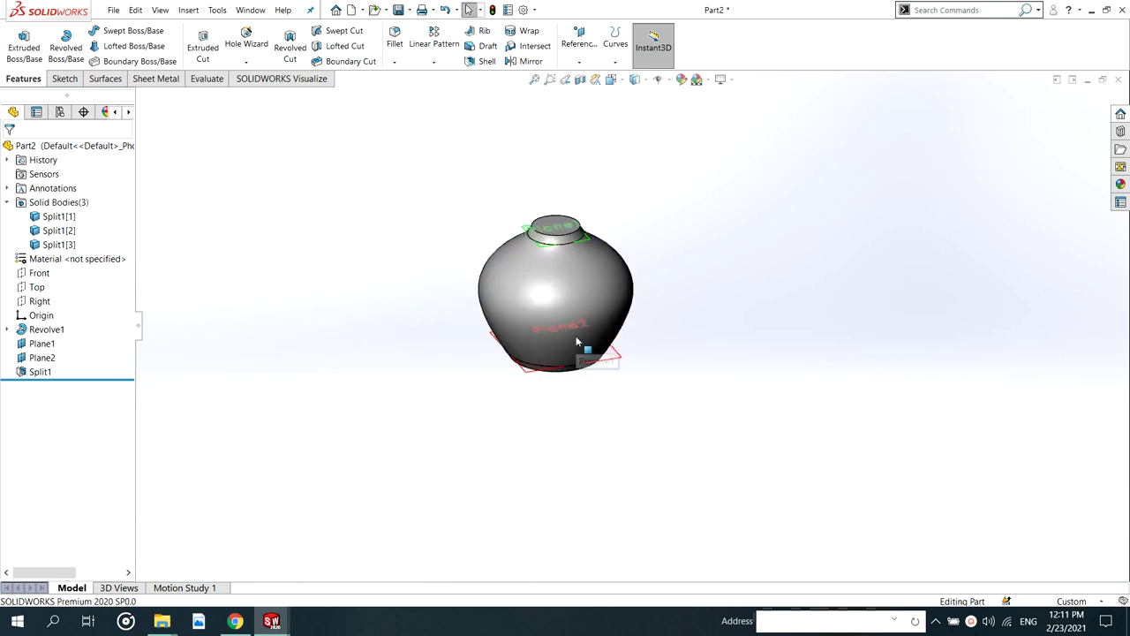
pyautogui.moveTo(586, 348); pyautogui.dragTo(558, 262, button='middle')
# Hide the top neck body and the large middle body so that only the bottom body is shown
pyautogui.click(71, 217)
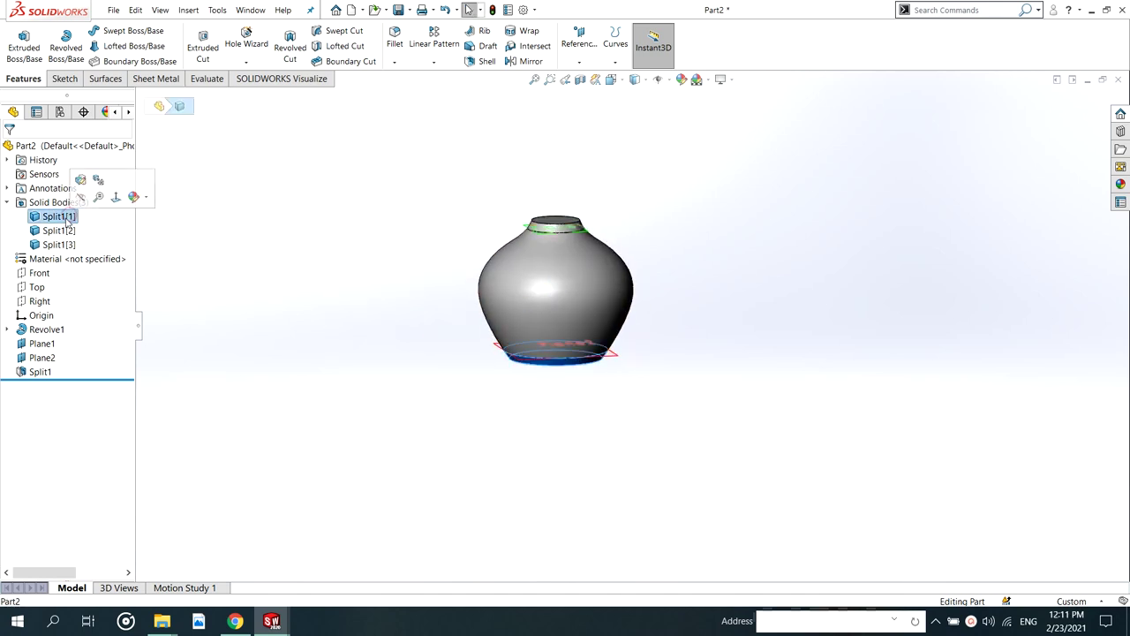
pyautogui.click(60, 229)
pyautogui.rightClick(61, 226)
pyautogui.press('Escape')
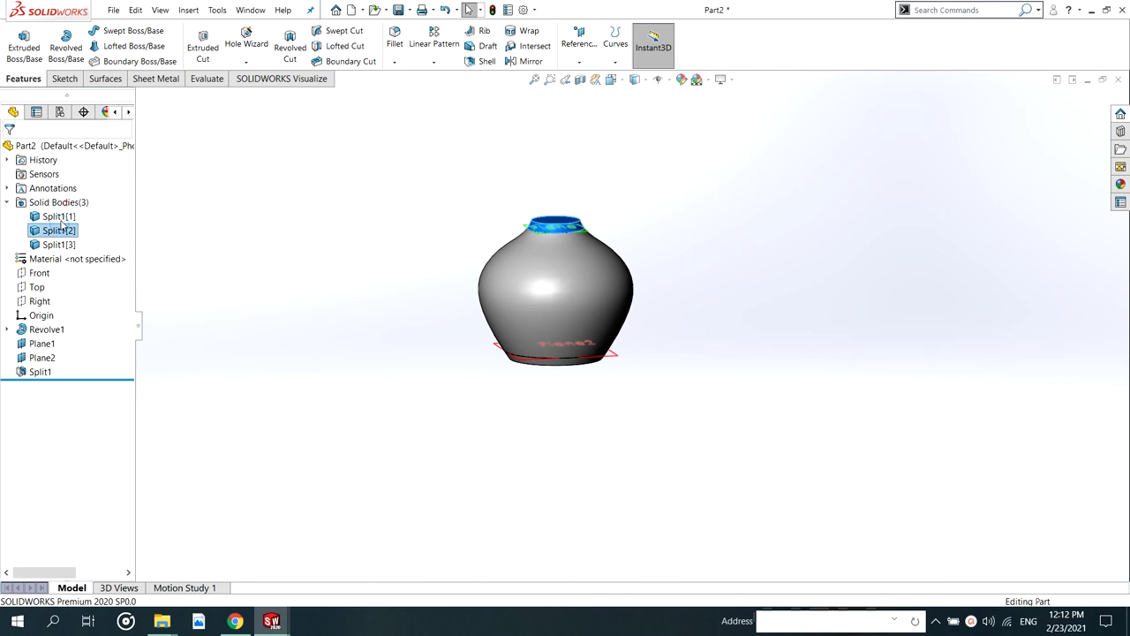
pyautogui.rightClick(55, 244)
pyautogui.click(65, 222)
pyautogui.scroll(-3, 616, 335)
pyautogui.moveTo(607, 382); pyautogui.dragTo(570, 336, button='middle')
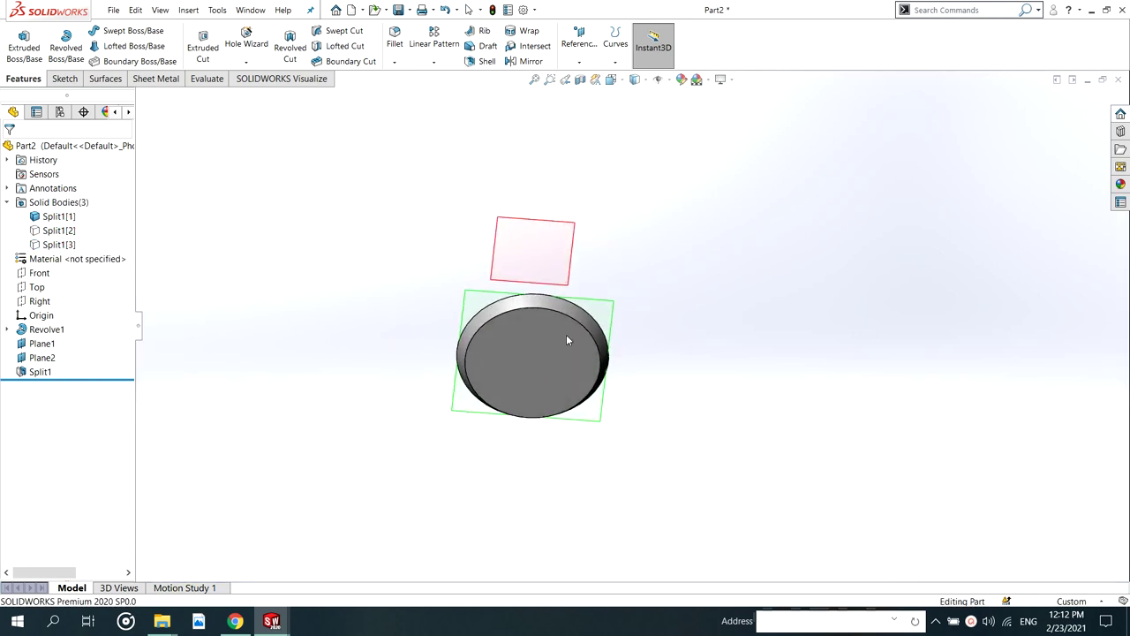
# Sketch a circle centered on the origin on the bottom body's underside face, about 7 mm inside the face's edge
pyautogui.click(512, 340)
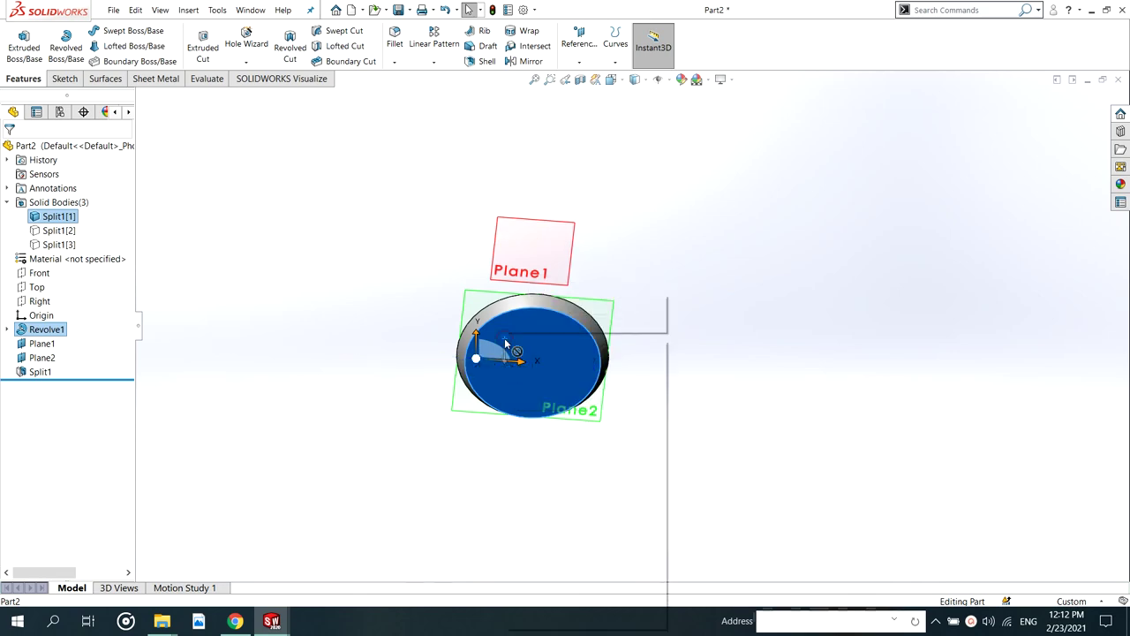
pyautogui.rightClick(505, 340)
pyautogui.click(531, 327)
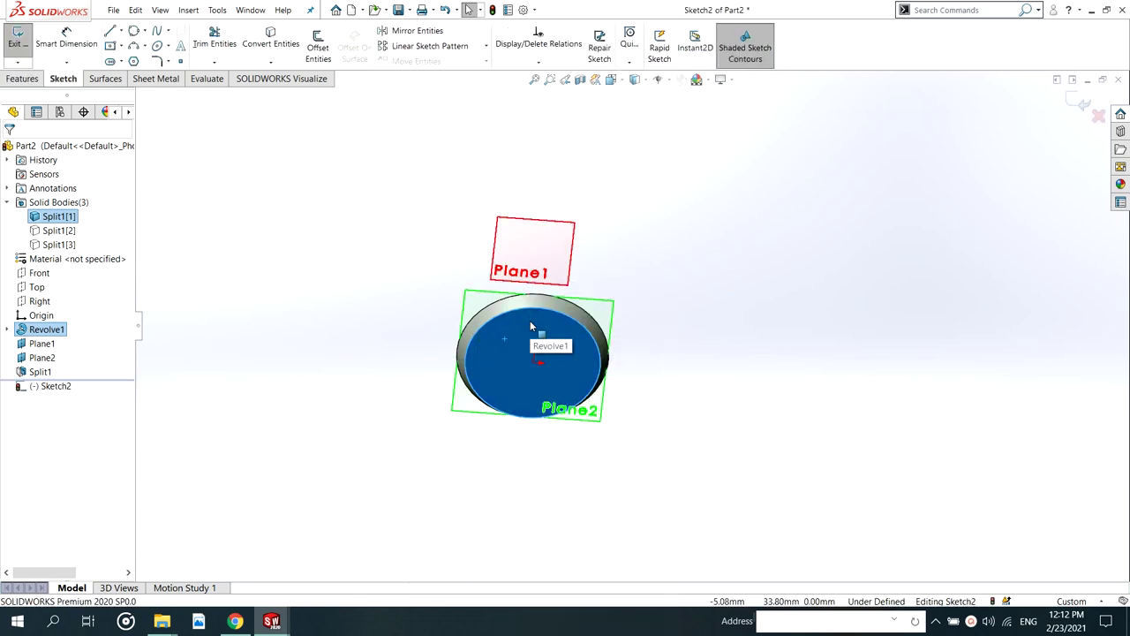
pyautogui.press('space')
pyautogui.click(502, 426)
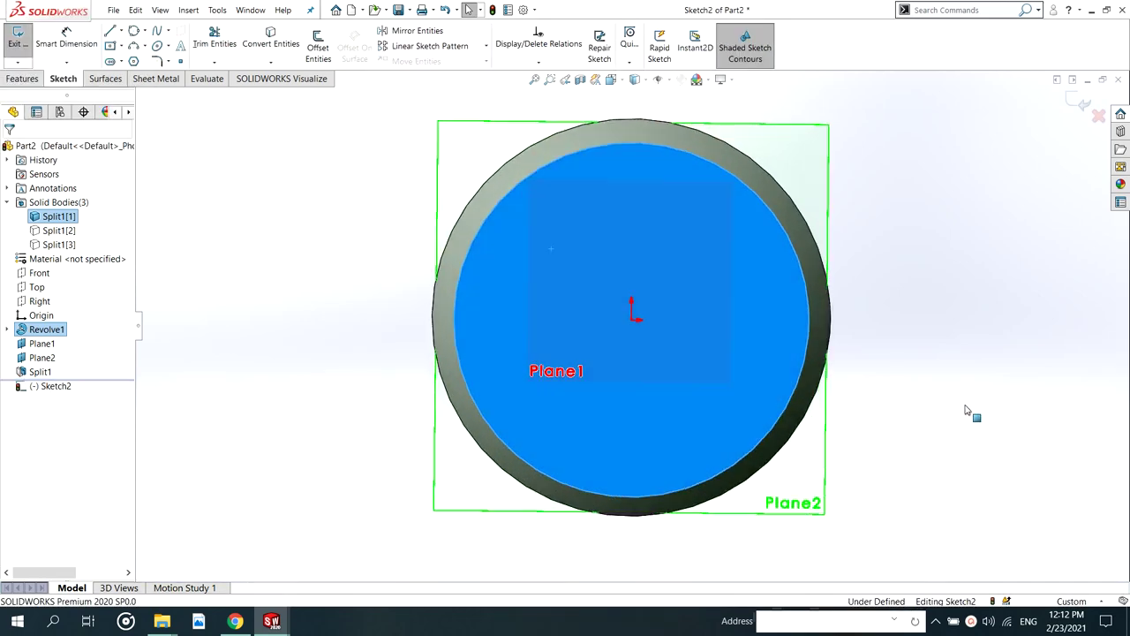
pyautogui.press('c')
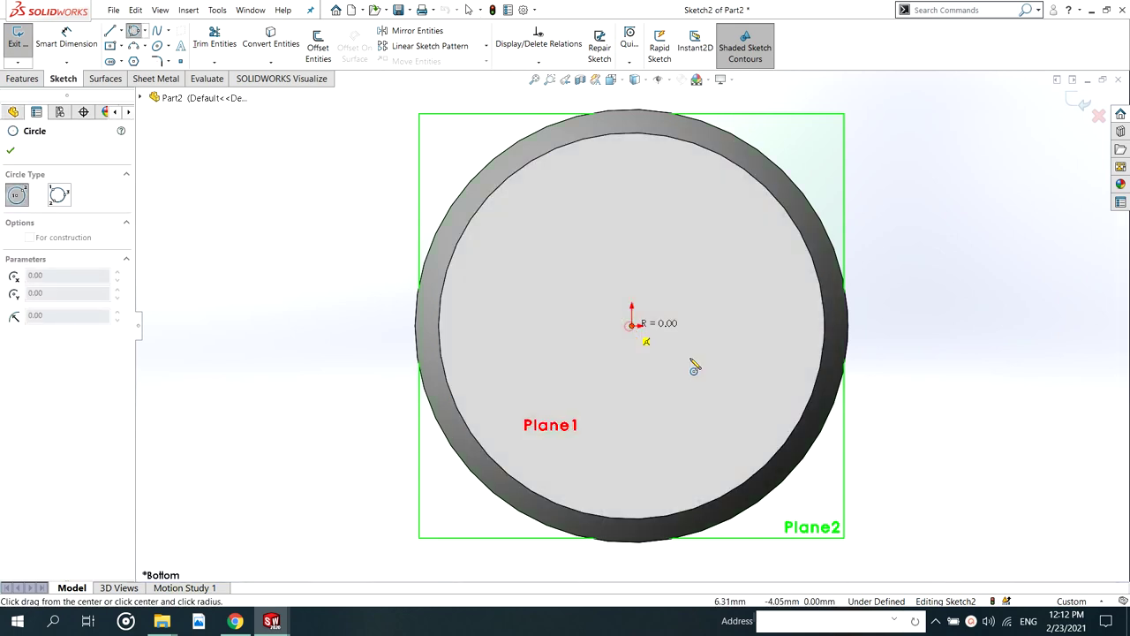
pyautogui.click(636, 327)
pyautogui.click(777, 404)
# Dimension the gap between the circle and the bottom face's outer edge to 1 mm
pyautogui.moveTo(934, 474); pyautogui.dragTo(884, 397, button='right')
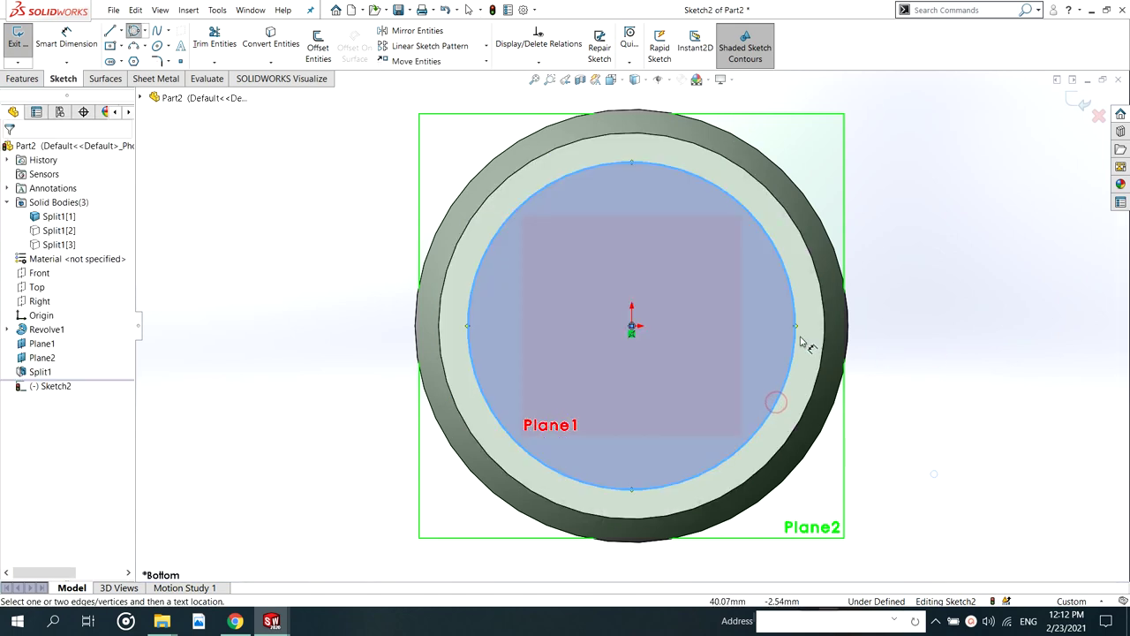
pyautogui.click(799, 353)
pyautogui.click(829, 353)
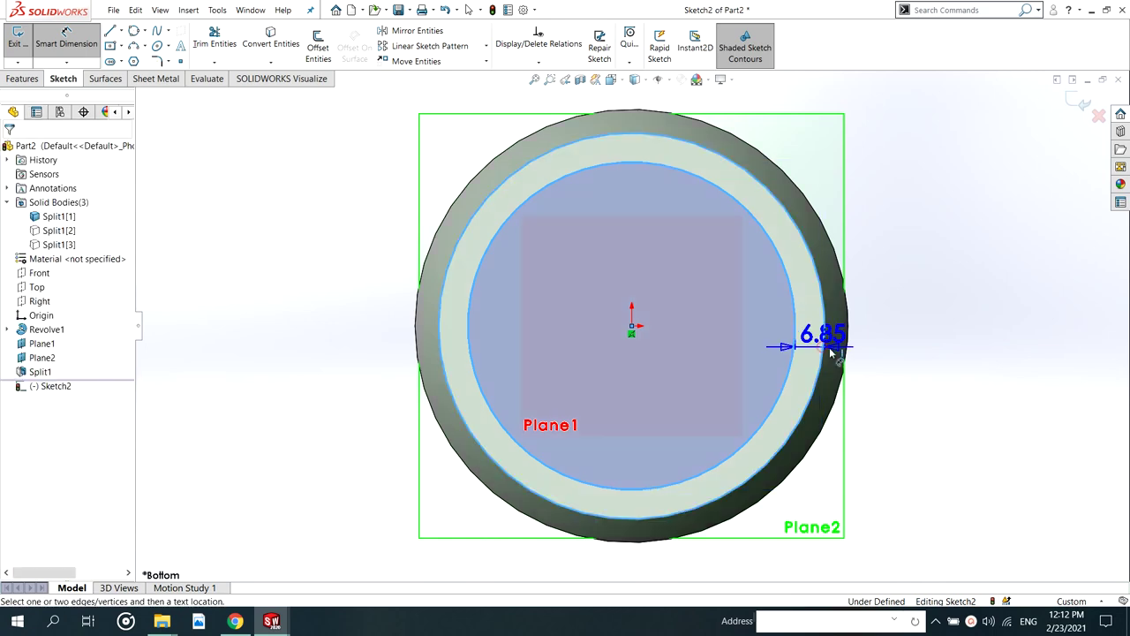
pyautogui.click(938, 354)
pyautogui.write('1')
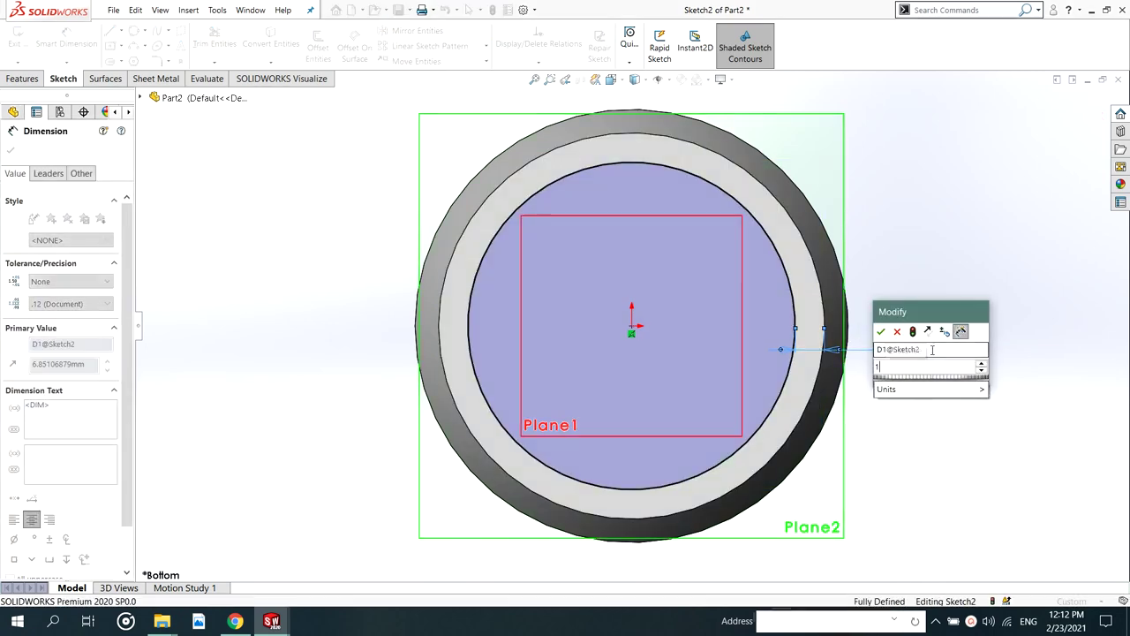
pyautogui.press('Return')
# Cut-extrude the circle through the bottom body with the Up To Next end condition, leaving a ring
pyautogui.moveTo(785, 303)
pyautogui.mouseDown(button='middle')
pyautogui.moveTo(786, 378)
pyautogui.moveTo(818, 415)
pyautogui.moveTo(795, 456)
pyautogui.moveTo(853, 376)
pyautogui.moveTo(863, 311)
pyautogui.moveTo(737, 424)
pyautogui.moveTo(737, 530)
pyautogui.moveTo(683, 550)
pyautogui.moveTo(725, 550)
pyautogui.moveTo(759, 494)
pyautogui.moveTo(777, 572)
pyautogui.moveTo(839, 416)
pyautogui.moveTo(840, 430)
pyautogui.mouseUp(button='middle')
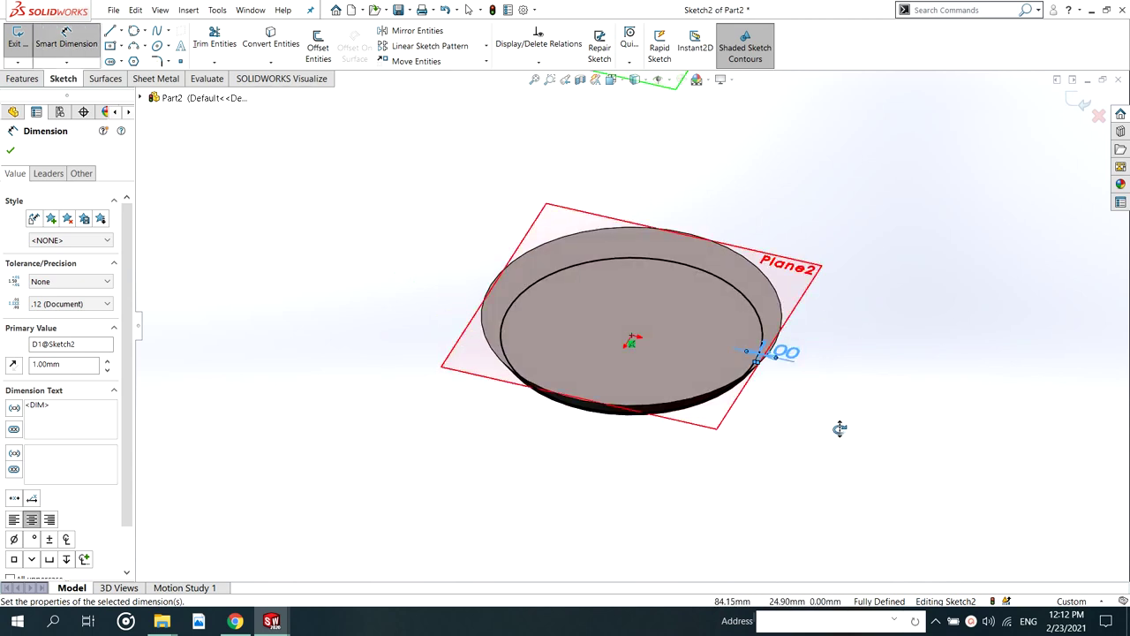
pyautogui.moveTo(652, 329); pyautogui.dragTo(674, 305, button='middle')
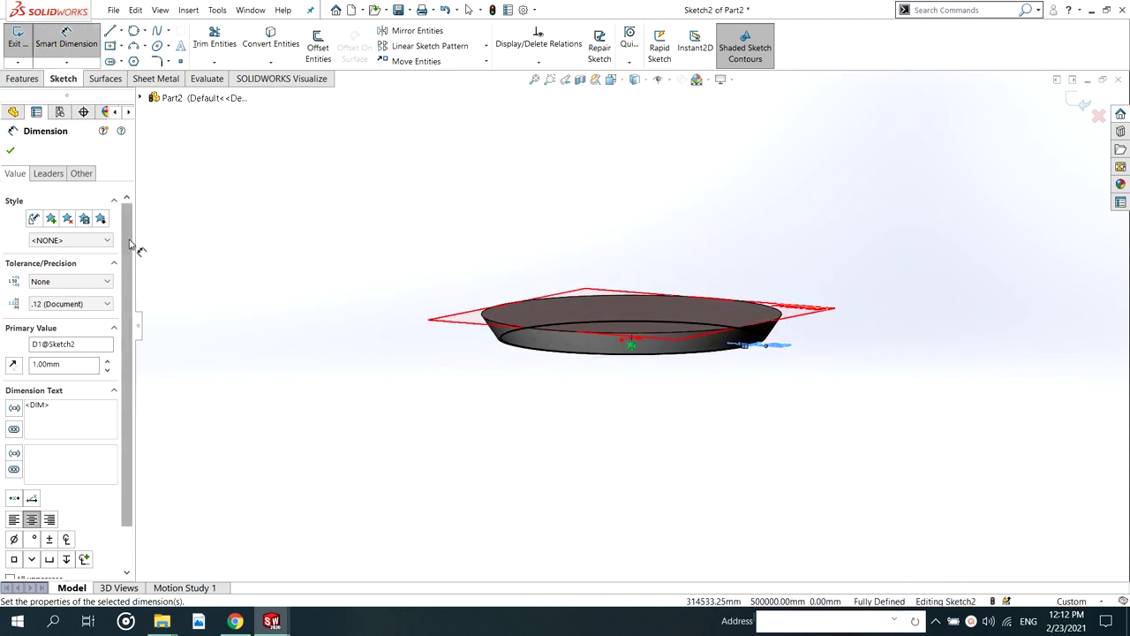
pyautogui.click(27, 78)
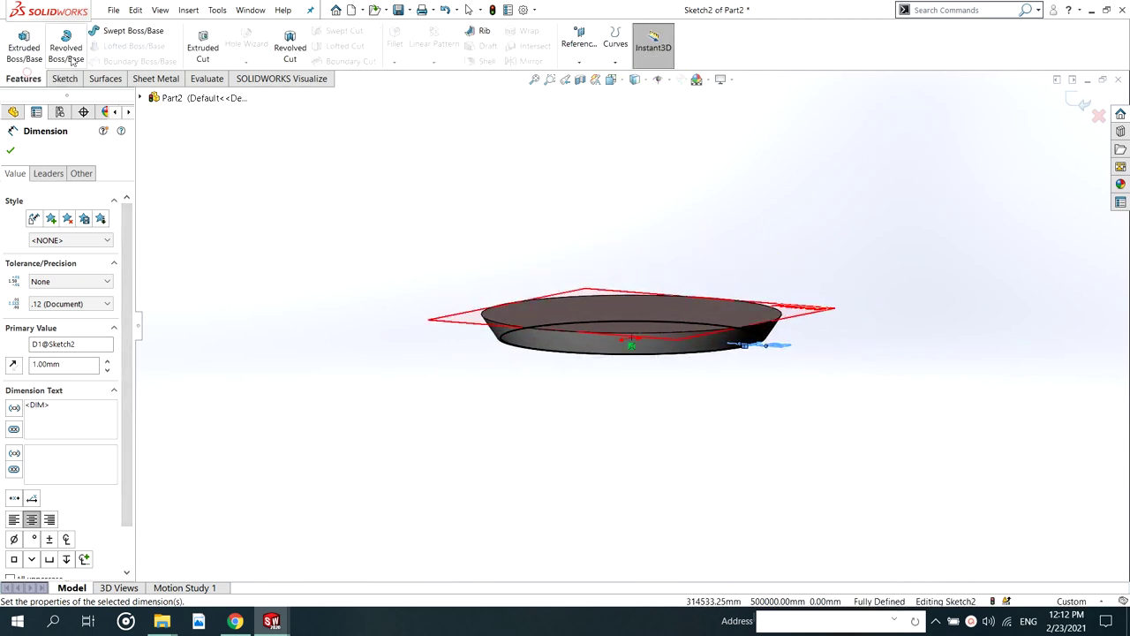
pyautogui.click(220, 46)
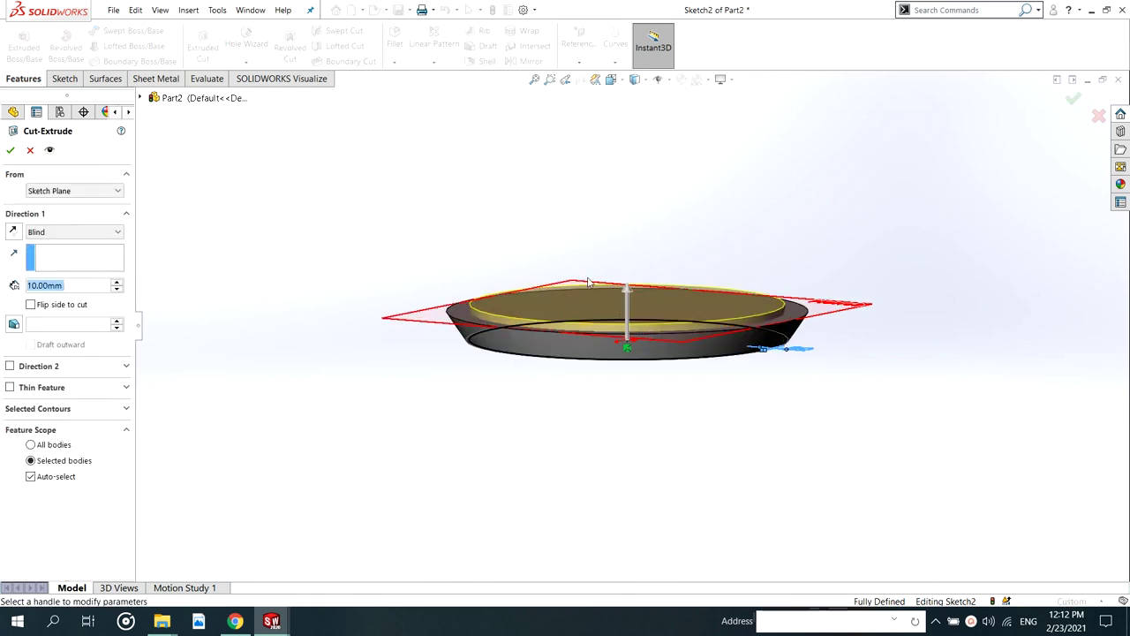
pyautogui.click(80, 233)
pyautogui.click(80, 276)
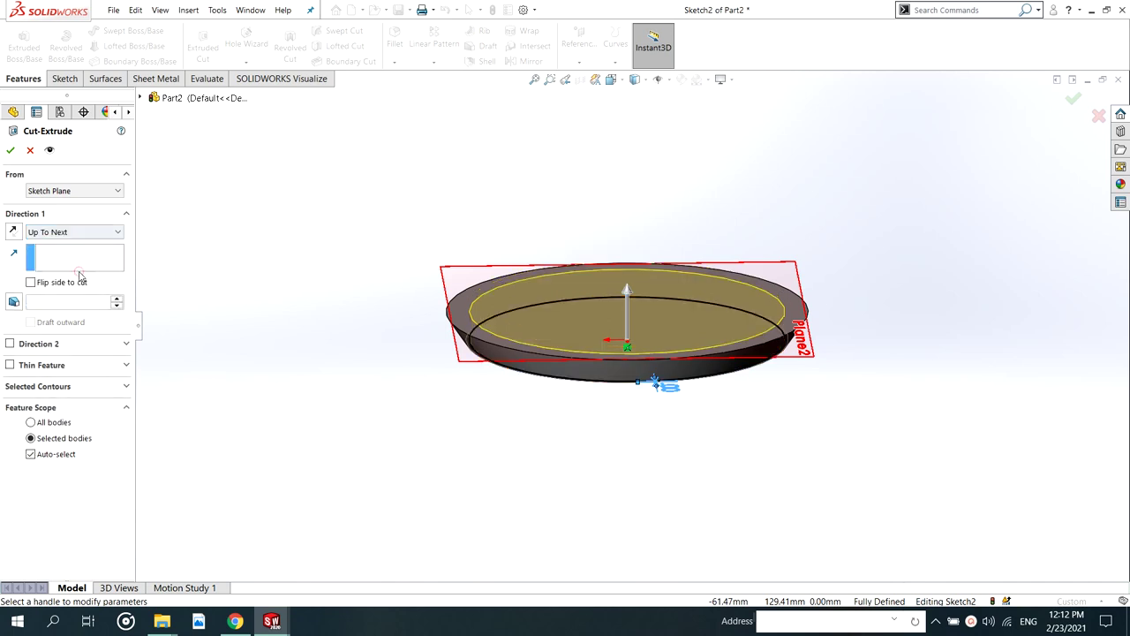
pyautogui.moveTo(593, 281); pyautogui.dragTo(557, 323, button='middle')
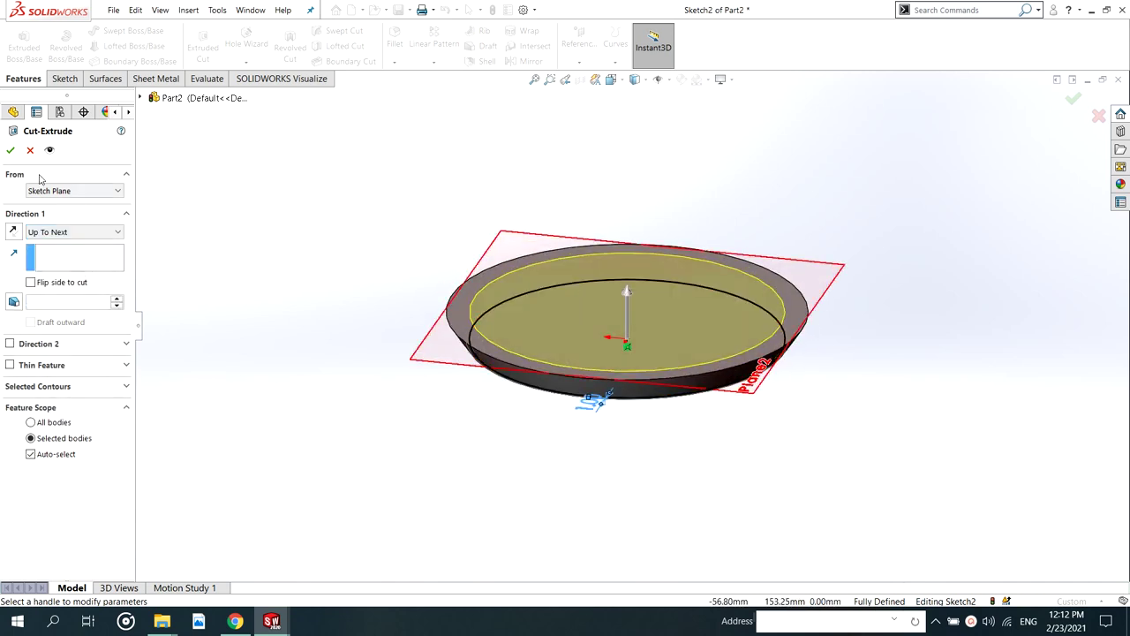
pyautogui.click(11, 150)
pyautogui.moveTo(601, 371); pyautogui.dragTo(631, 399, button='middle')
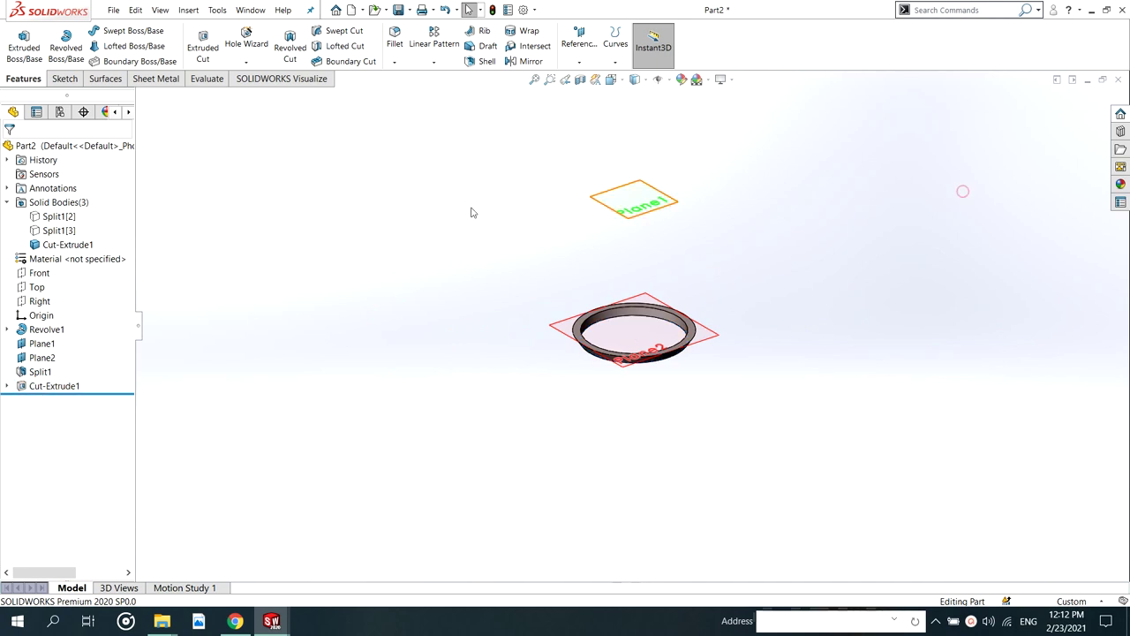
pyautogui.scroll(-2, 724, 253)
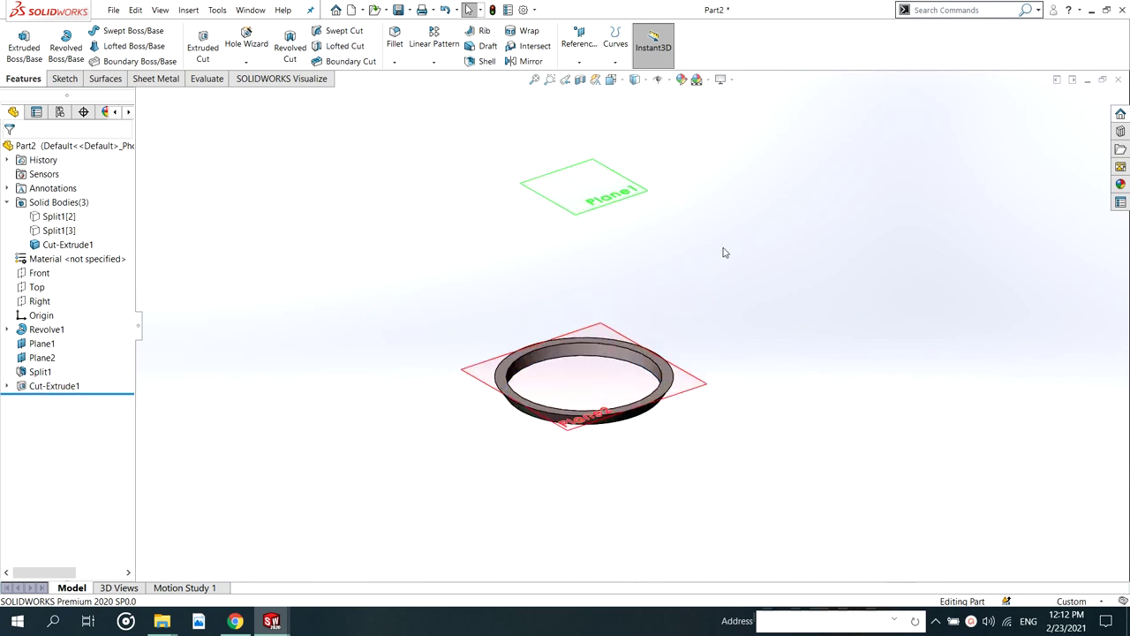
# Show the hidden top neck body together with the bottom ring
pyautogui.click(52, 217)
pyautogui.click(51, 203)
pyautogui.click(681, 171)
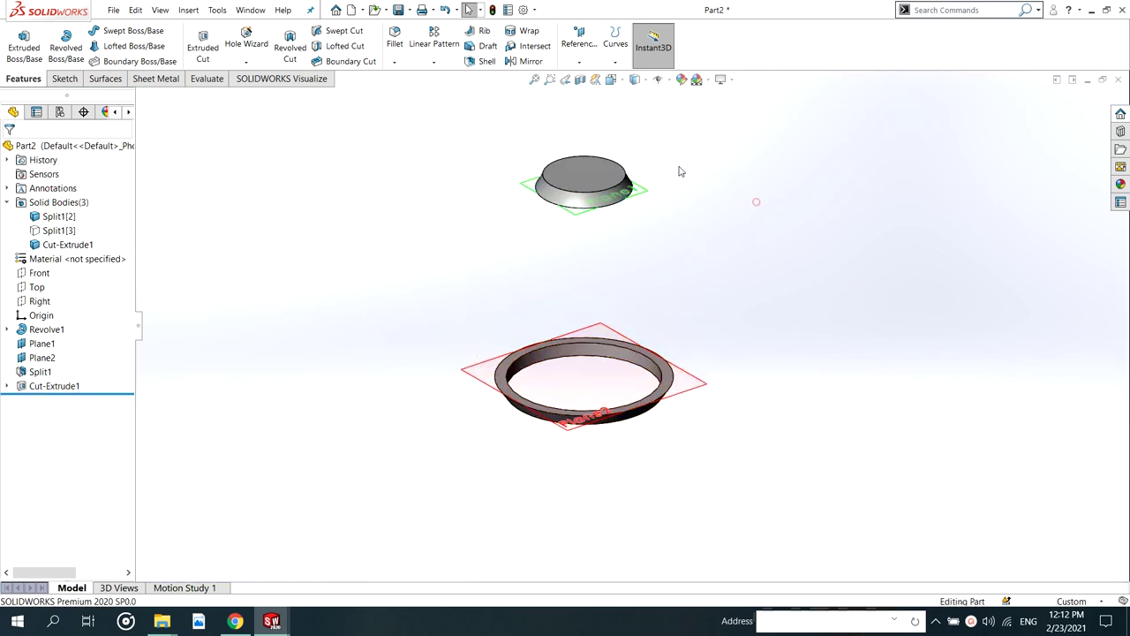
# Sketch a circle about 27 mm in diameter, centered on the origin, on the top neck body's upper face
pyautogui.moveTo(681, 171); pyautogui.dragTo(572, 281, button='middle')
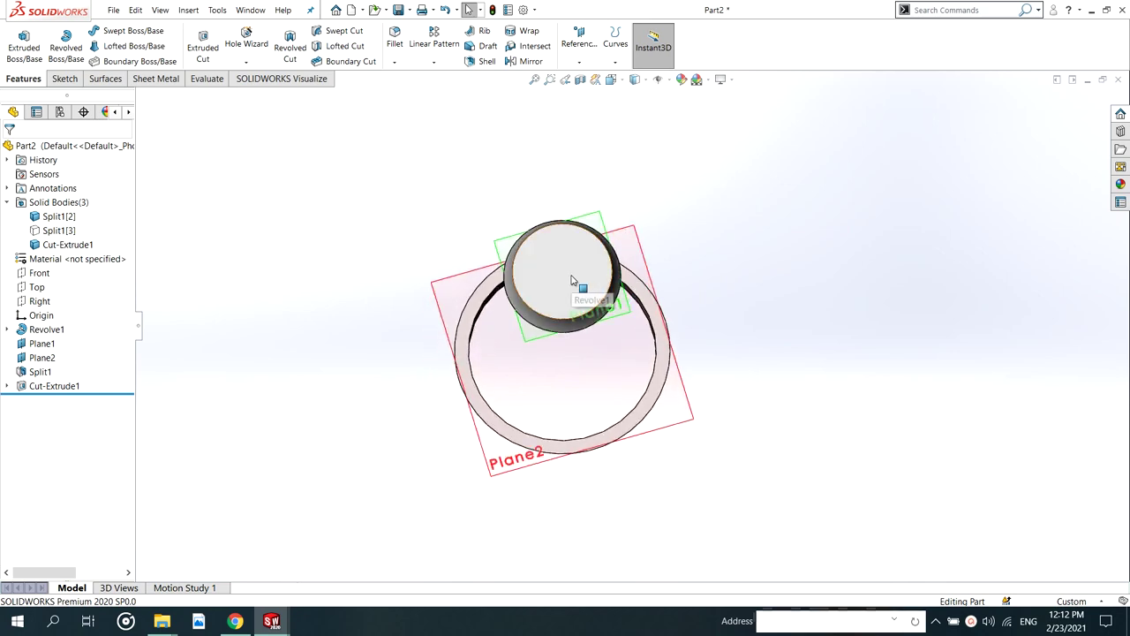
pyautogui.rightClick(571, 281)
pyautogui.click(599, 258)
pyautogui.press('space')
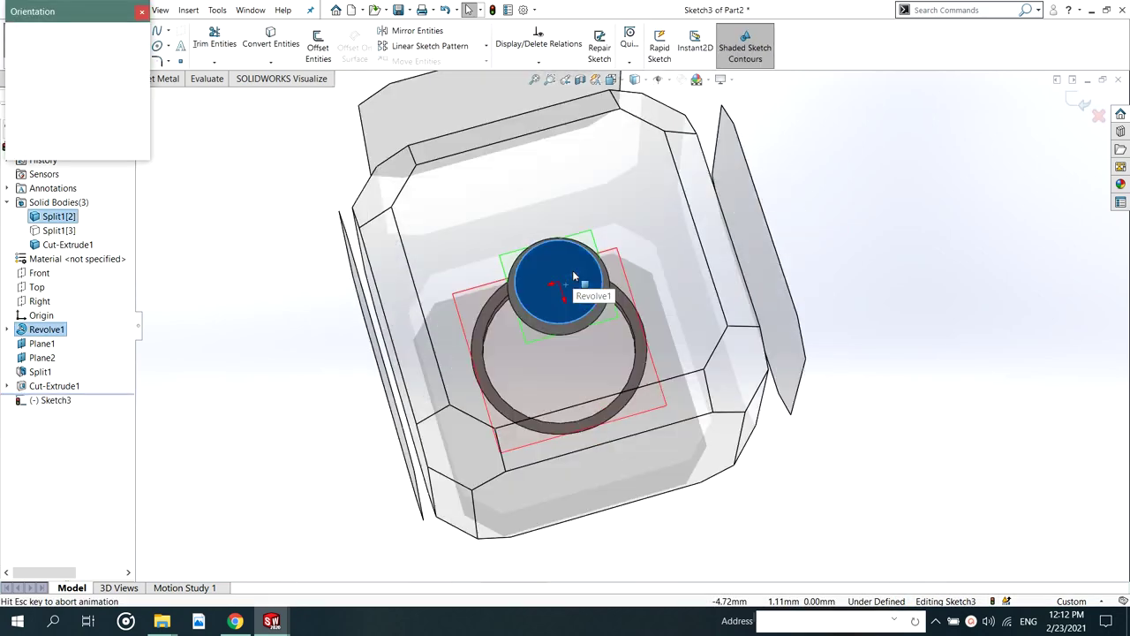
pyautogui.click(498, 330)
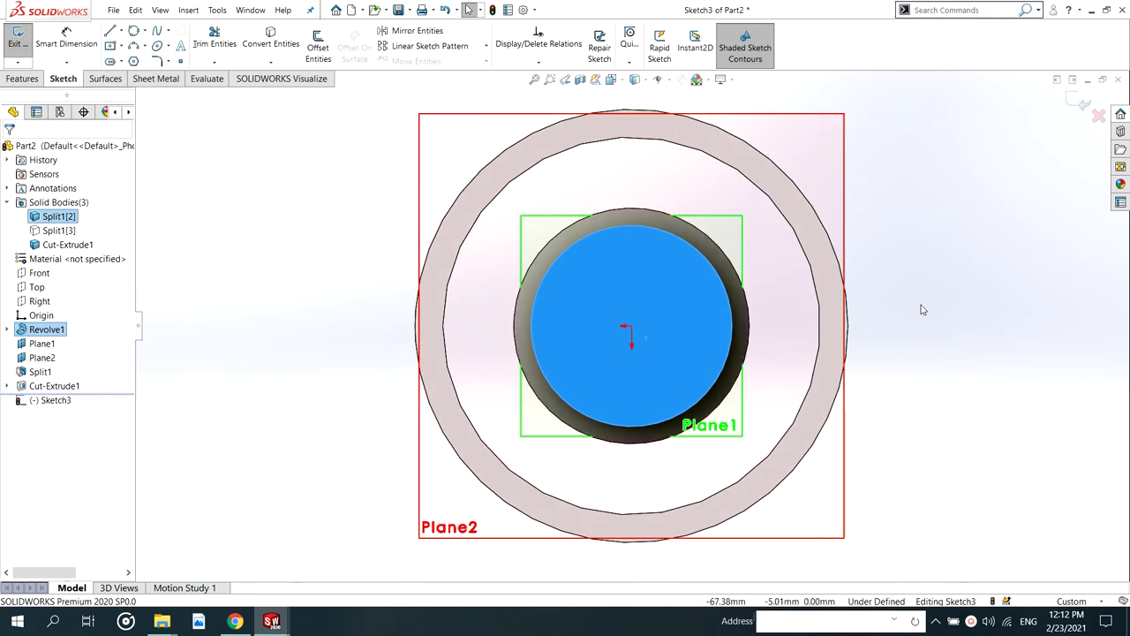
pyautogui.moveTo(1031, 304); pyautogui.dragTo(708, 314, button='right')
pyautogui.click(631, 327)
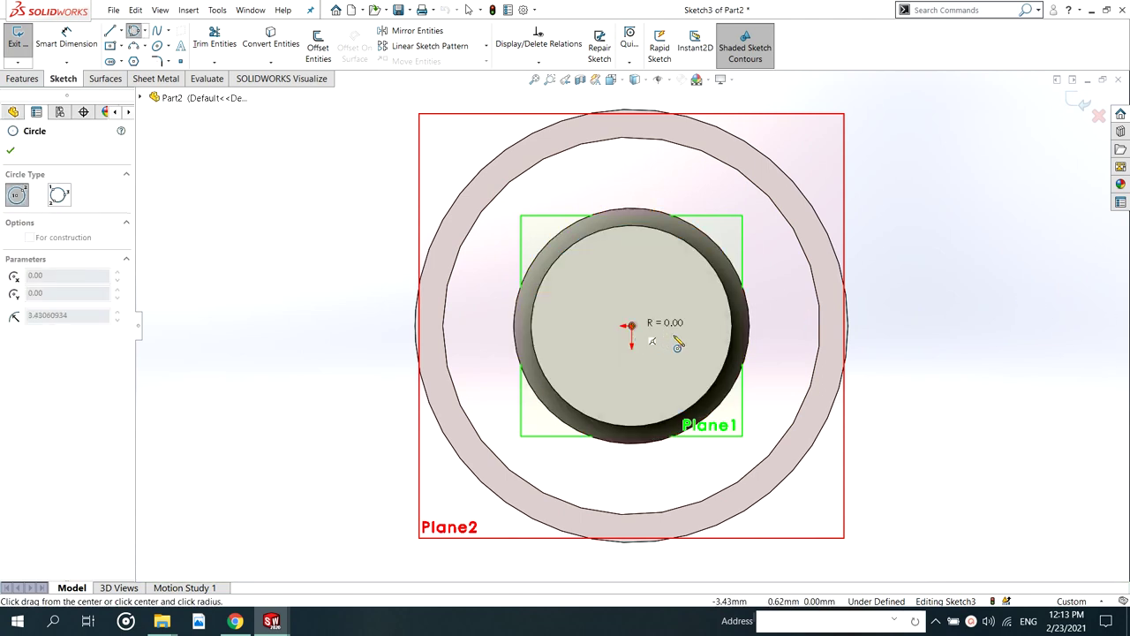
pyautogui.click(688, 339)
# Dimension the circle on the neck body's upper face to a diameter of 28 mm
pyautogui.press('d')
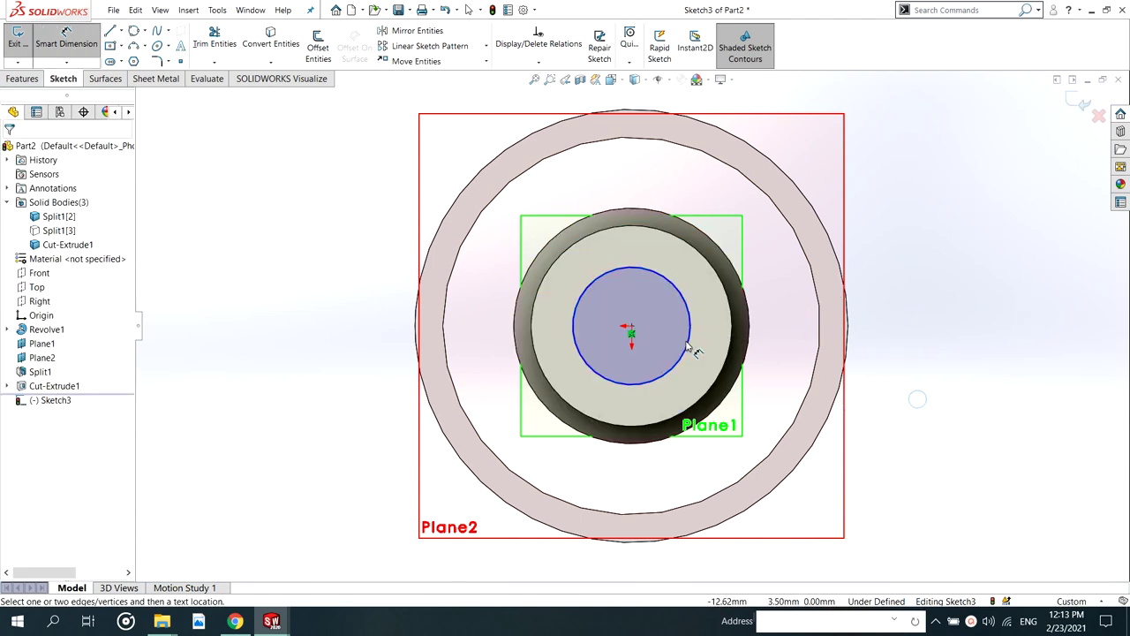
pyautogui.click(690, 340)
pyautogui.click(938, 295)
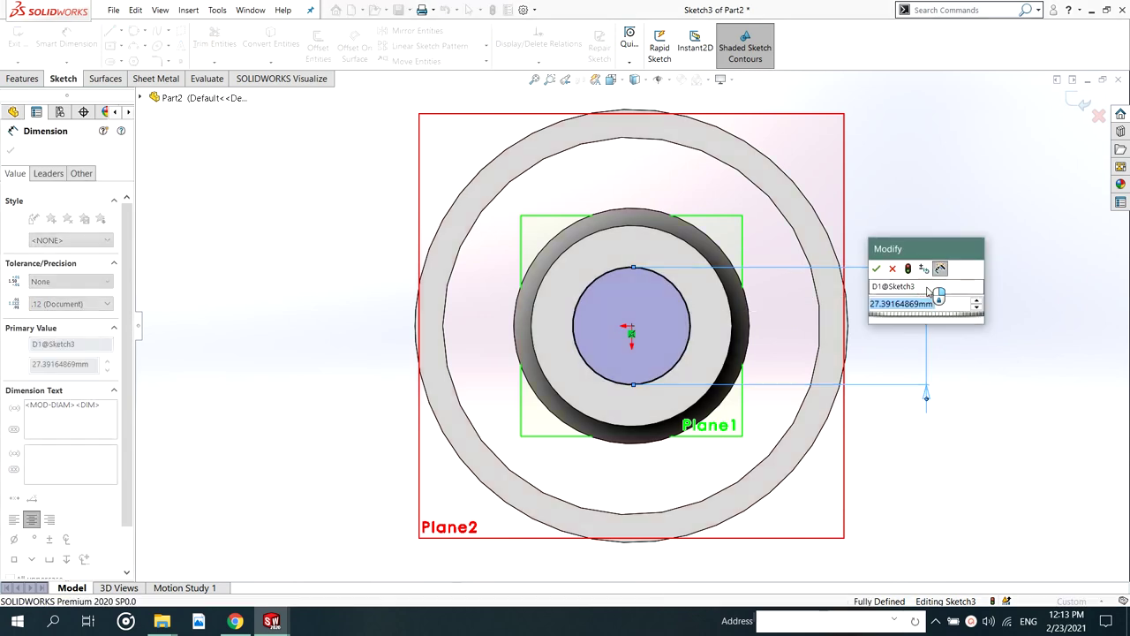
pyautogui.write('28')
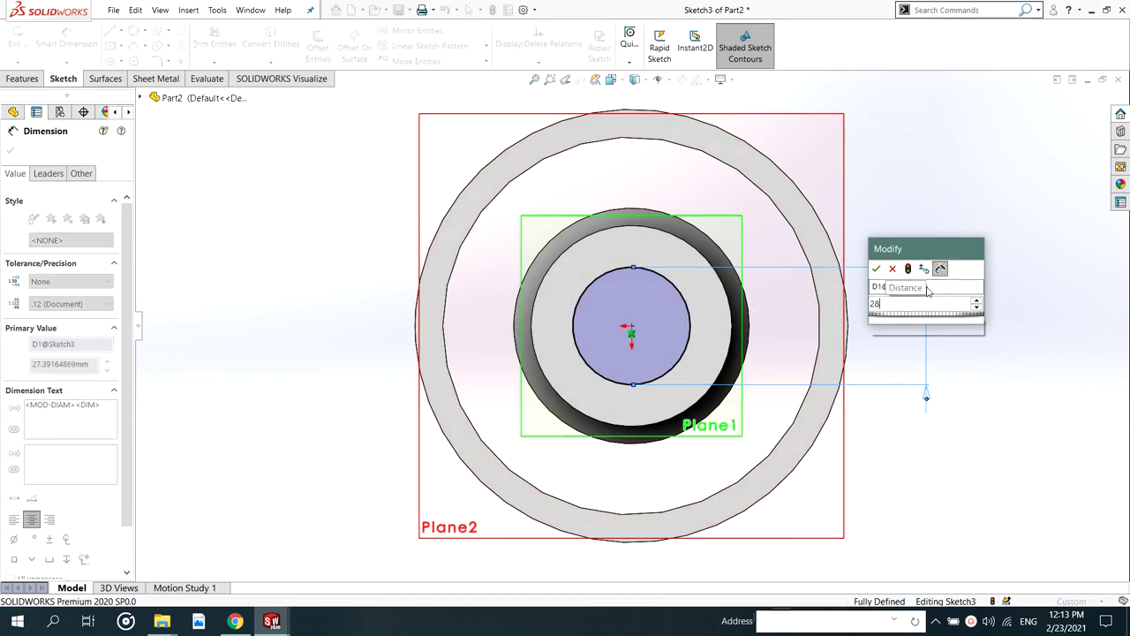
pyautogui.press('Return')
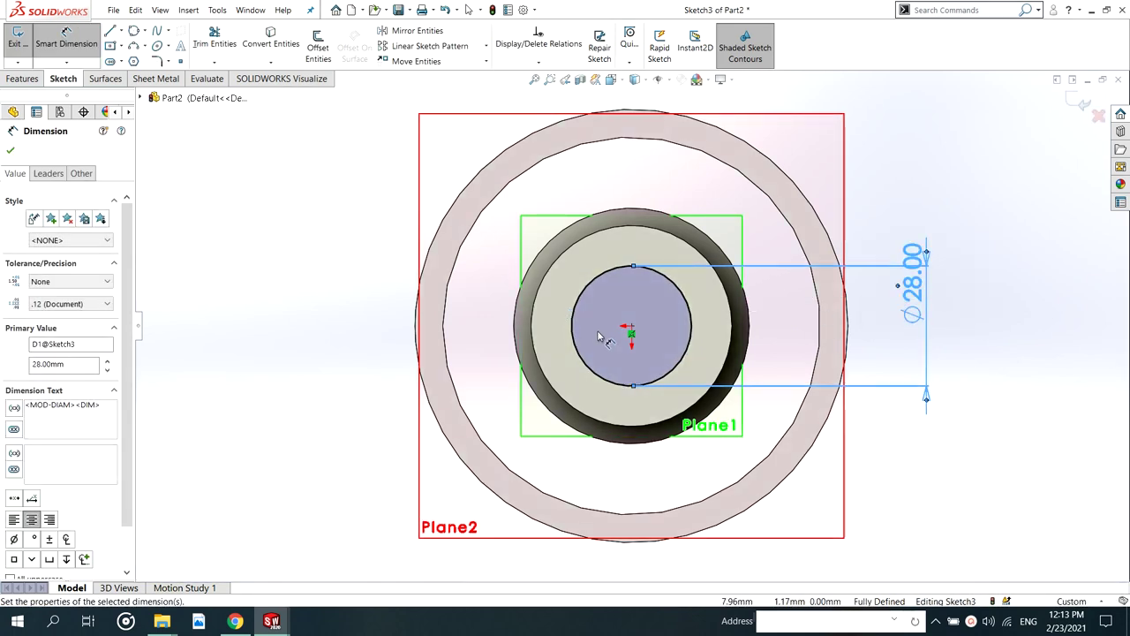
pyautogui.scroll(2, 609, 338)
pyautogui.moveTo(653, 373); pyautogui.dragTo(628, 144, button='middle')
pyautogui.press('Escape')
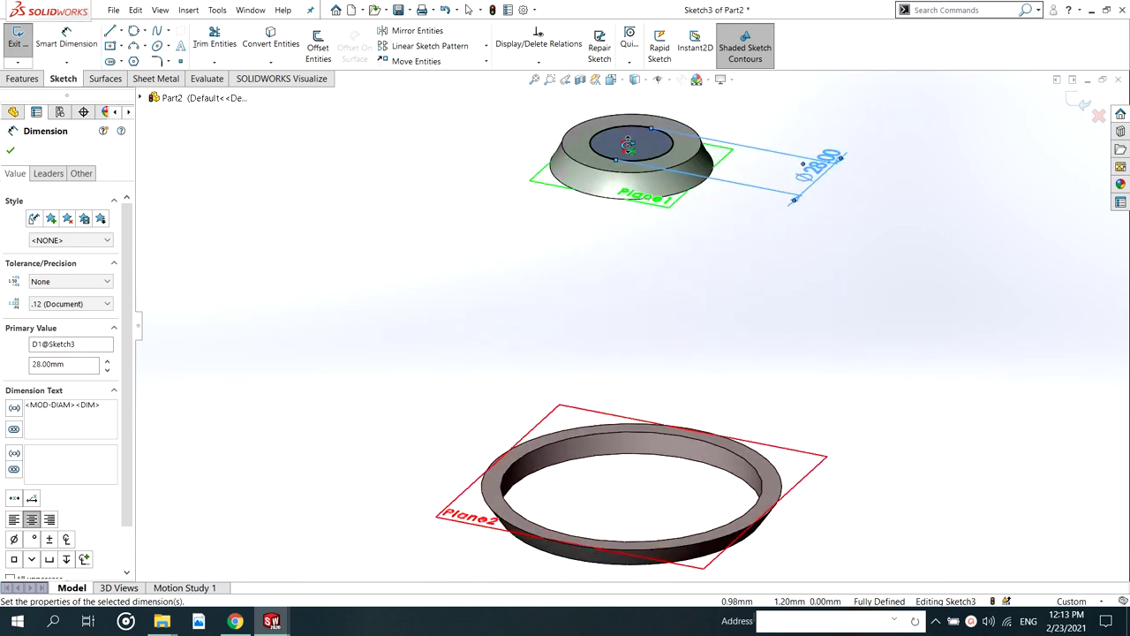
# Cut-extrude the 28 mm circle through the top neck body with the Up To Next end condition
pyautogui.click(23, 80)
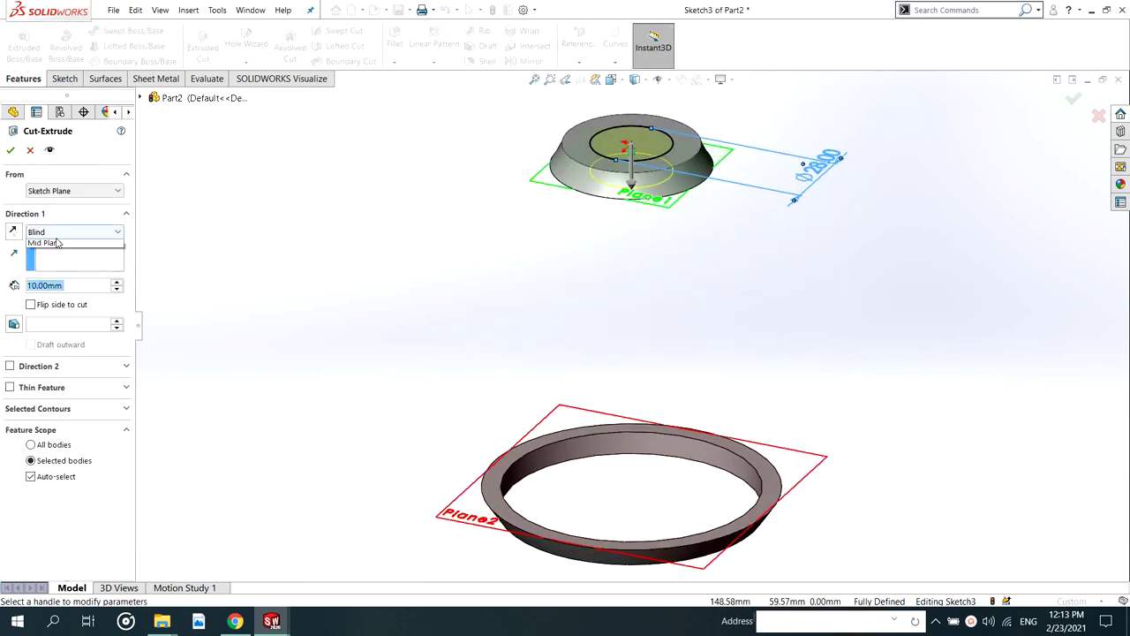
pyautogui.click(47, 275)
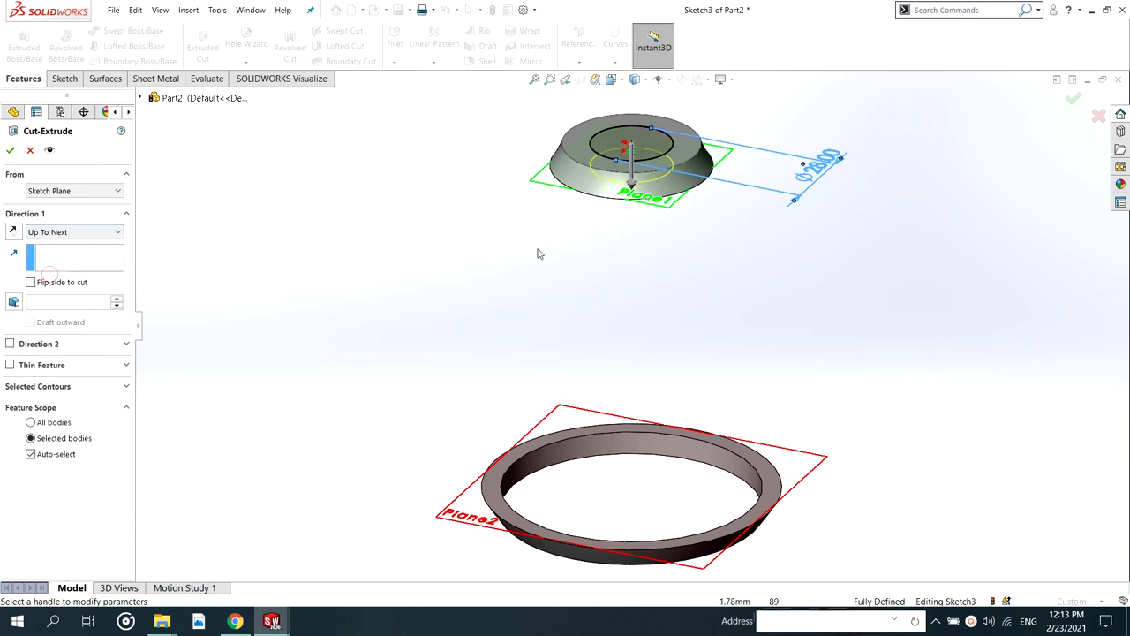
pyautogui.moveTo(537, 250); pyautogui.dragTo(581, 261, button='middle')
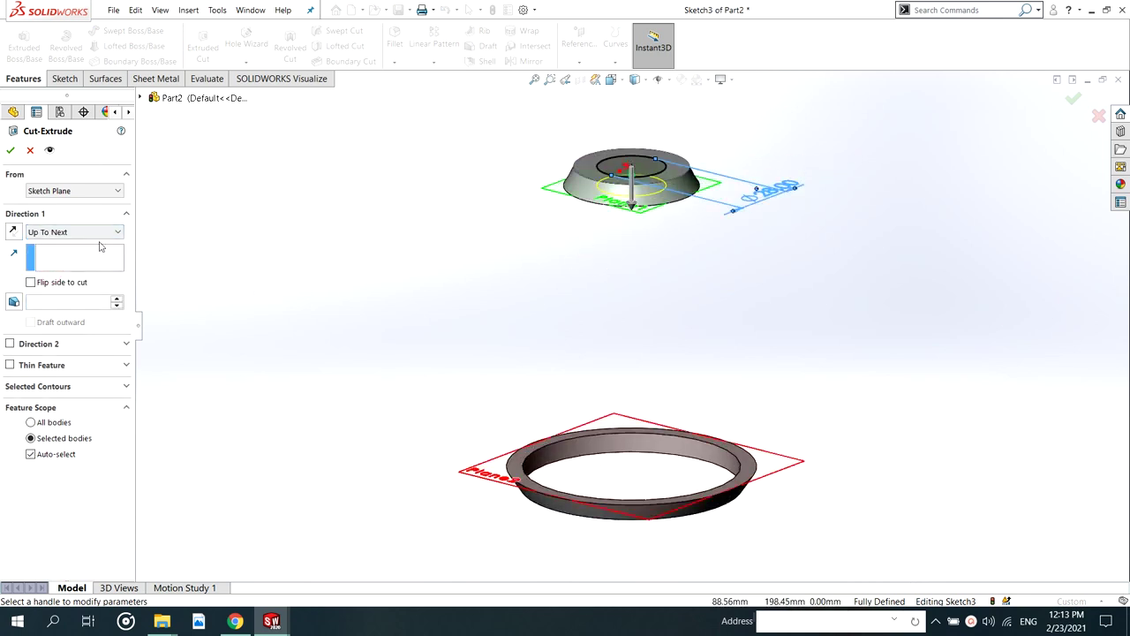
pyautogui.click(11, 152)
pyautogui.scroll(-3, 639, 169)
pyautogui.moveTo(645, 196); pyautogui.dragTo(716, 231, button='middle')
pyautogui.click(752, 243)
pyautogui.scroll(3, 729, 268)
# Show the large middle body and hide the top and bottom rings
pyautogui.rightClick(53, 216)
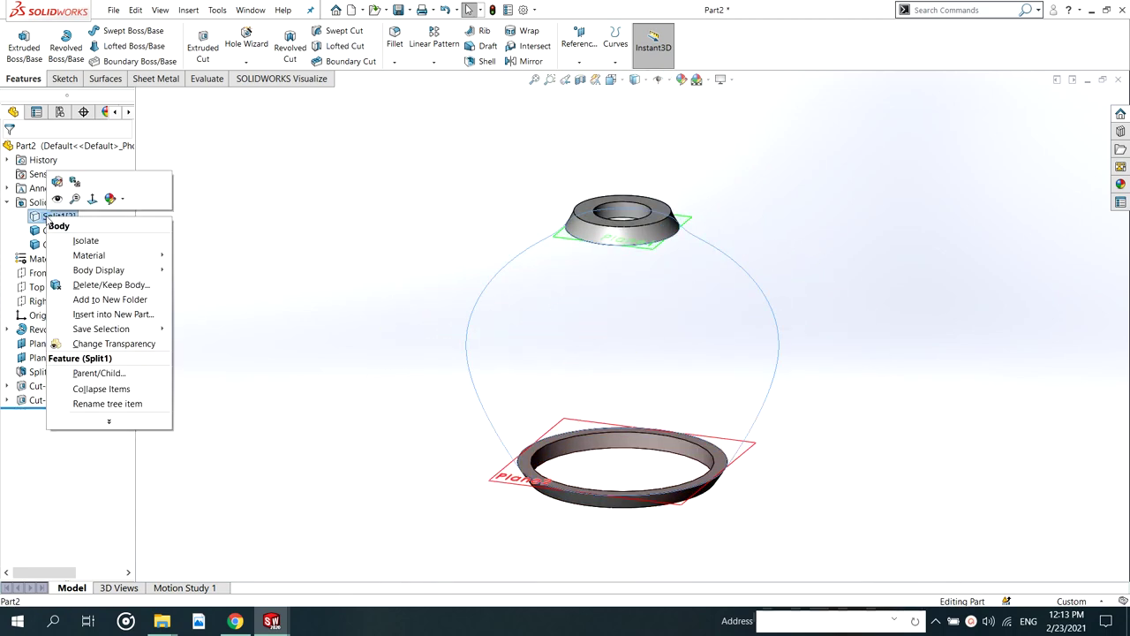
pyautogui.click(56, 199)
pyautogui.rightClick(51, 232)
pyautogui.click(59, 215)
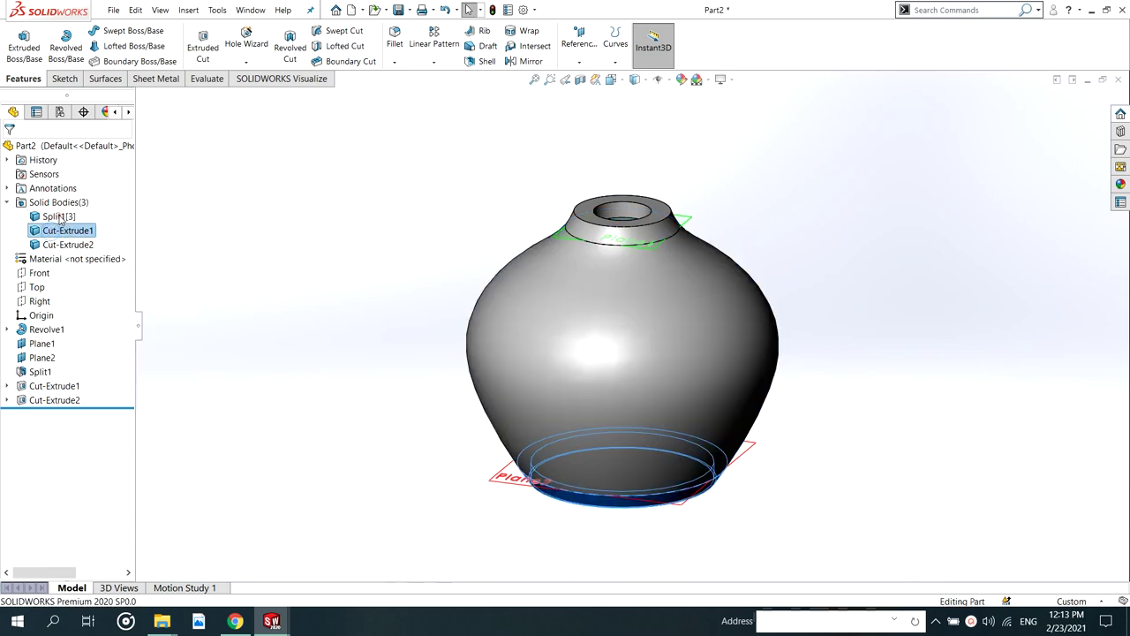
pyautogui.rightClick(58, 229)
pyautogui.click(88, 199)
pyautogui.click(67, 245)
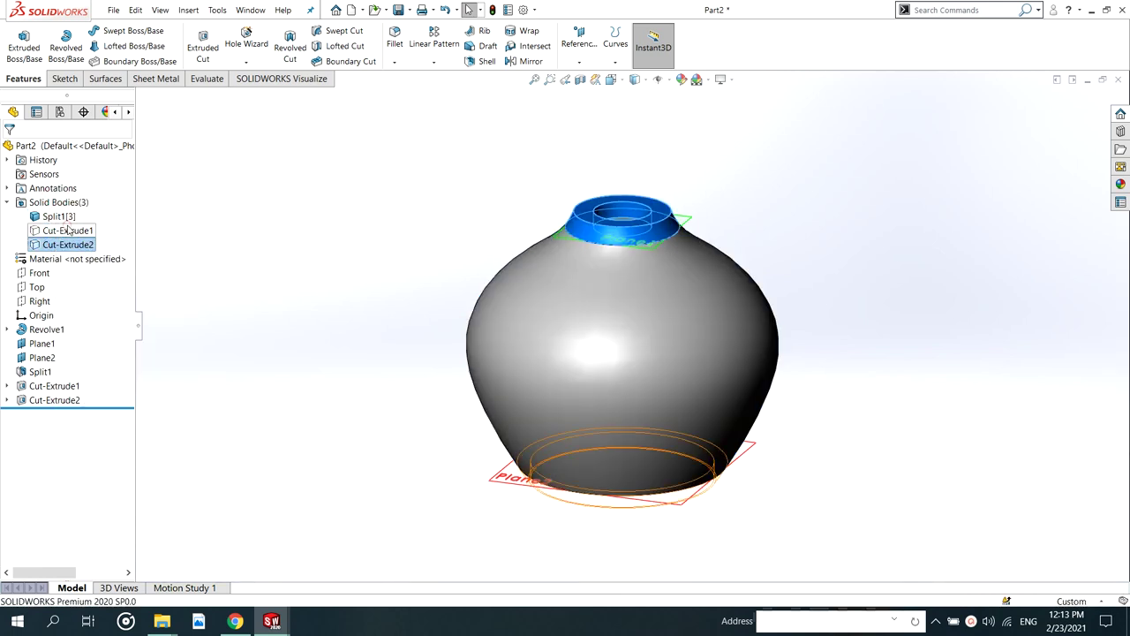
pyautogui.click(861, 304)
pyautogui.scroll(3, 874, 307)
pyautogui.moveTo(775, 355)
pyautogui.mouseDown(button='middle')
pyautogui.moveTo(730, 250)
pyautogui.moveTo(698, 360)
pyautogui.moveTo(772, 354)
pyautogui.mouseUp(button='middle')
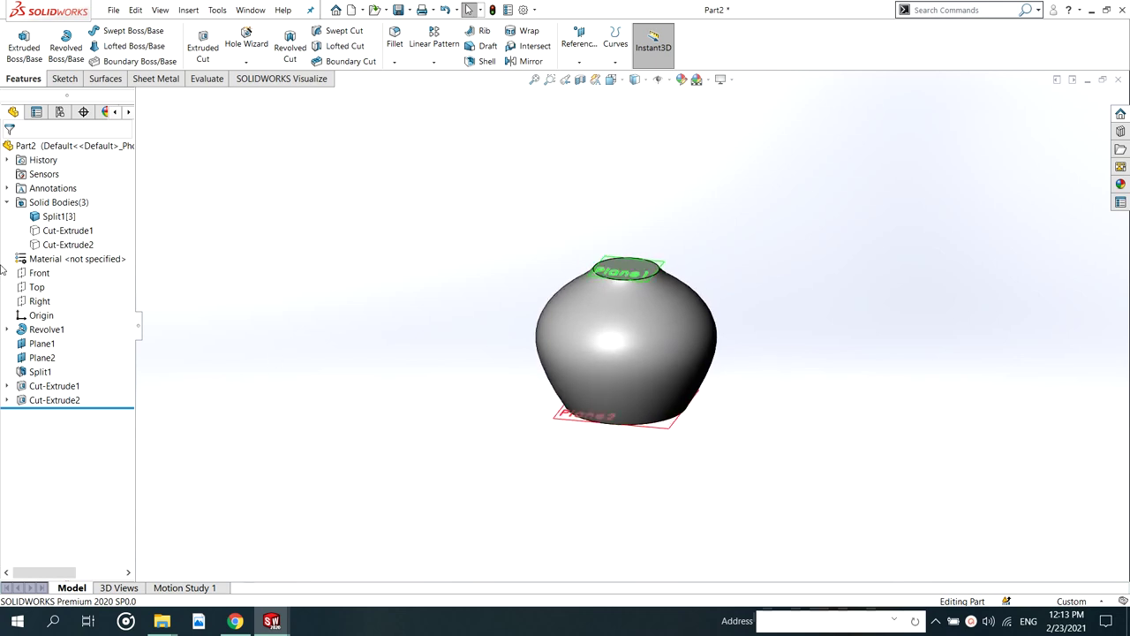
# On the Front plane, sketch a slanted line about 130 mm long from the middle body's top edge to its bottom edge
pyautogui.click(39, 273)
pyautogui.click(39, 253)
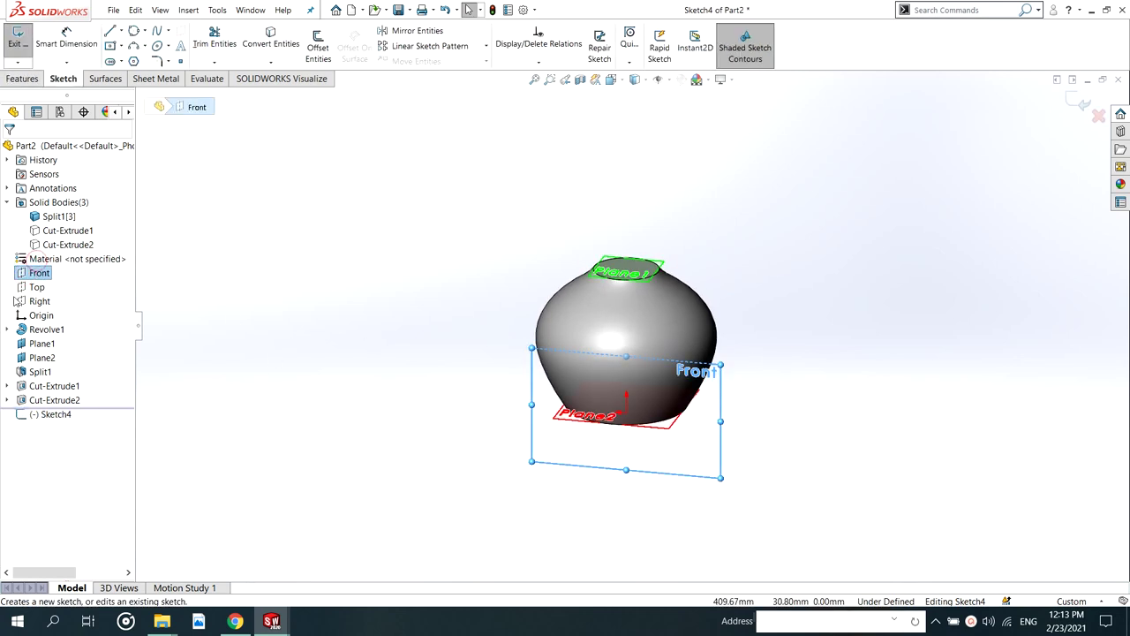
pyautogui.click(53, 414)
pyautogui.rightClick(53, 415)
pyautogui.click(61, 403)
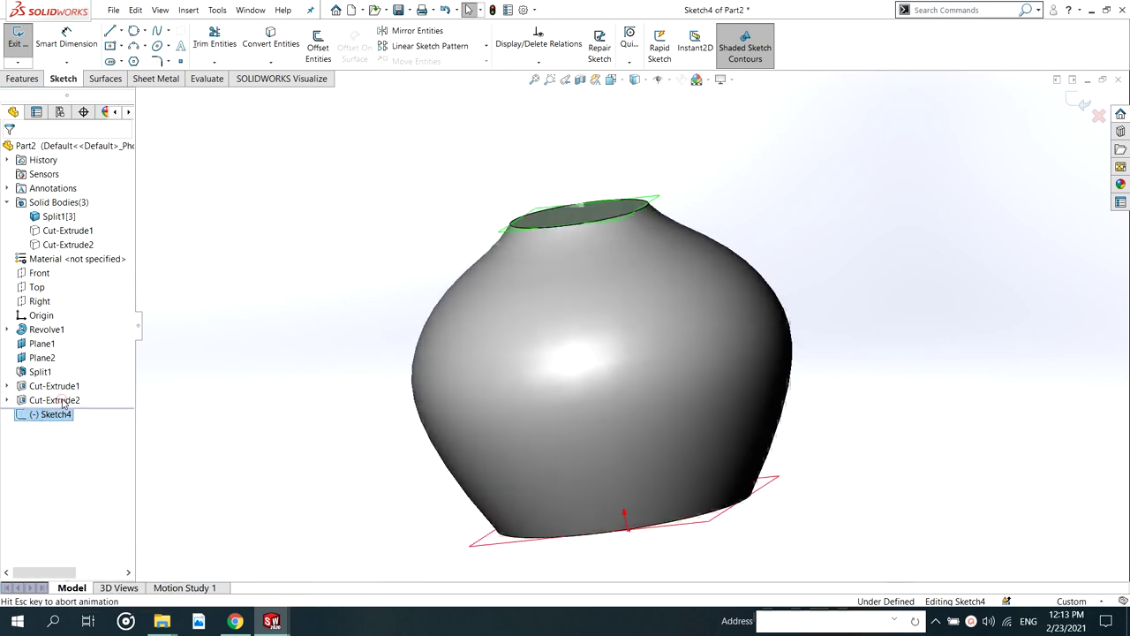
pyautogui.scroll(3, 707, 344)
pyautogui.press('l')
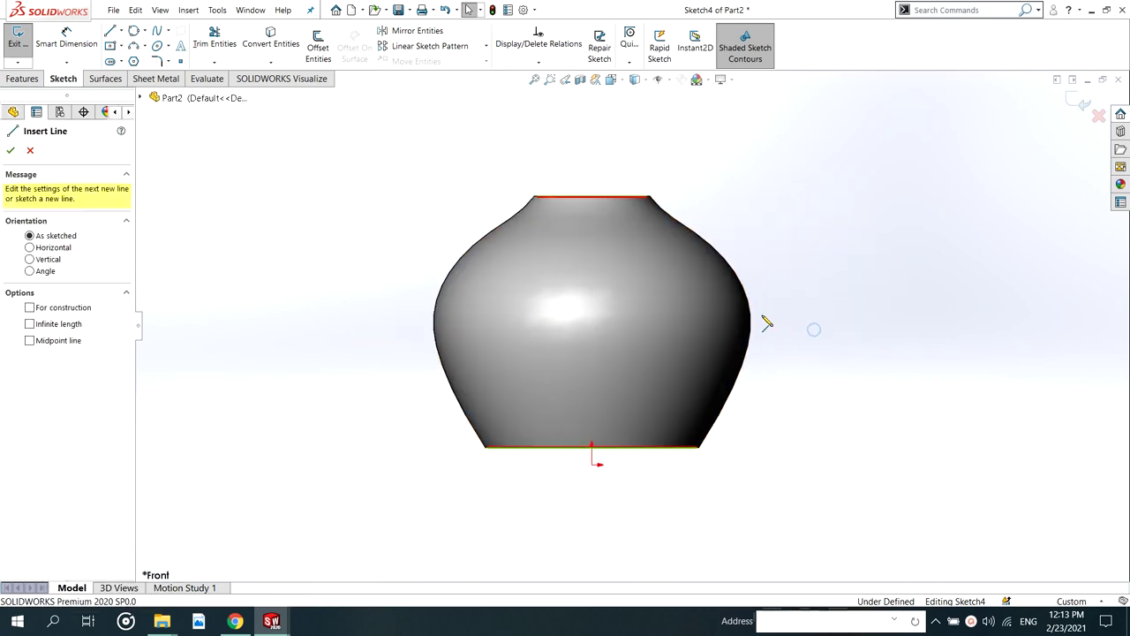
pyautogui.click(551, 197)
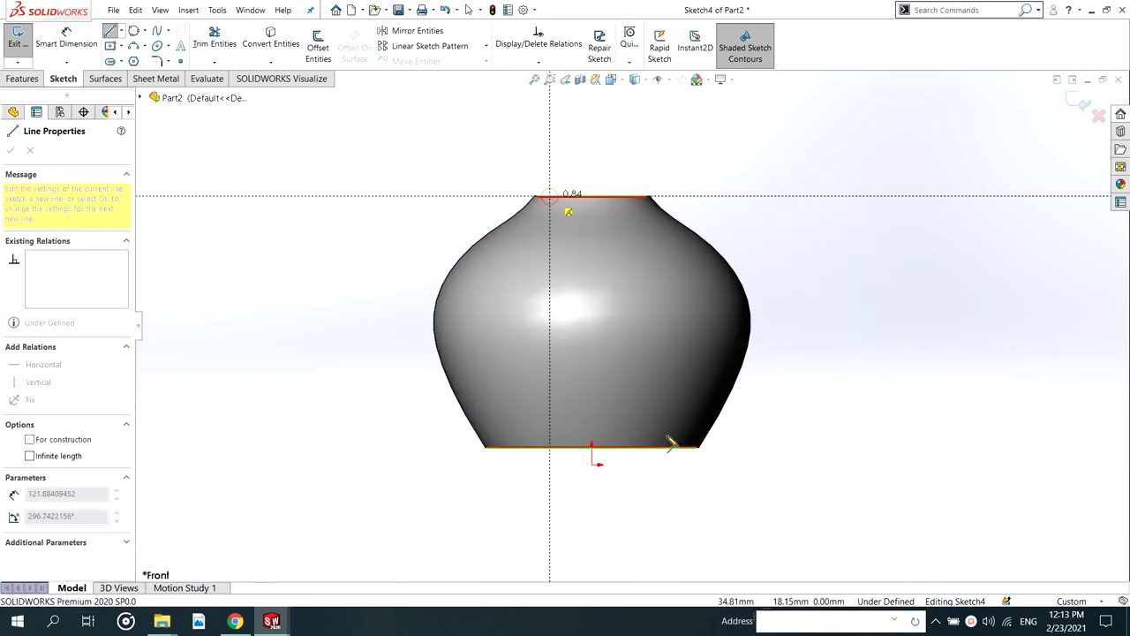
pyautogui.click(659, 447)
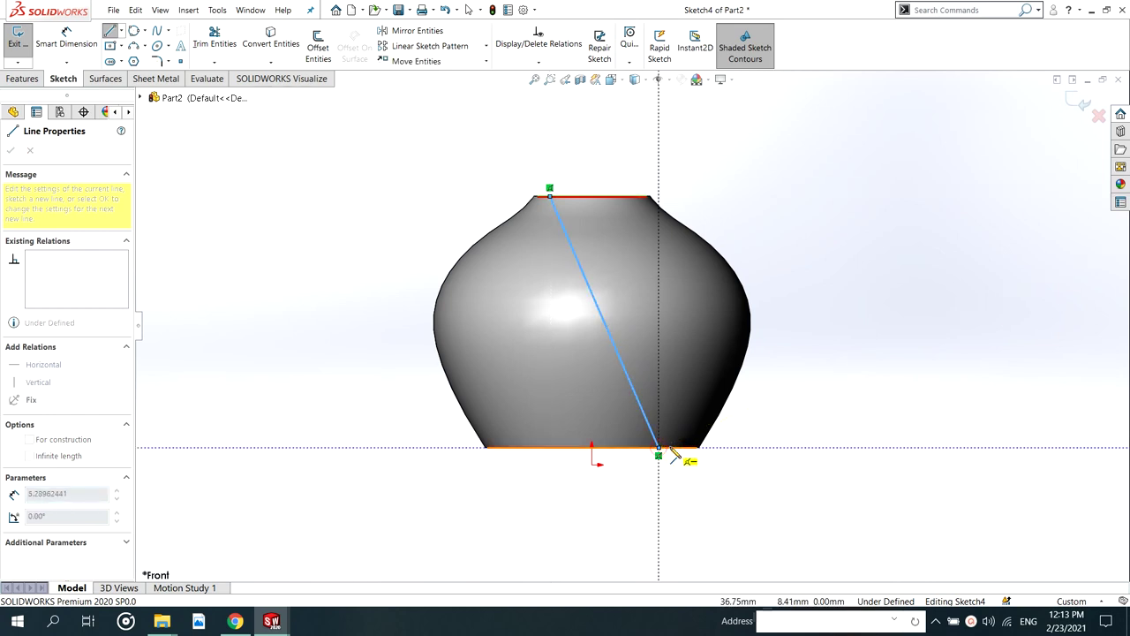
# Complete the slanted line into a closed parallelogram strip about 6.5 mm wide, with a parallel second side and horizontal ends on the body's edges
pyautogui.scroll(-2, 674, 455)
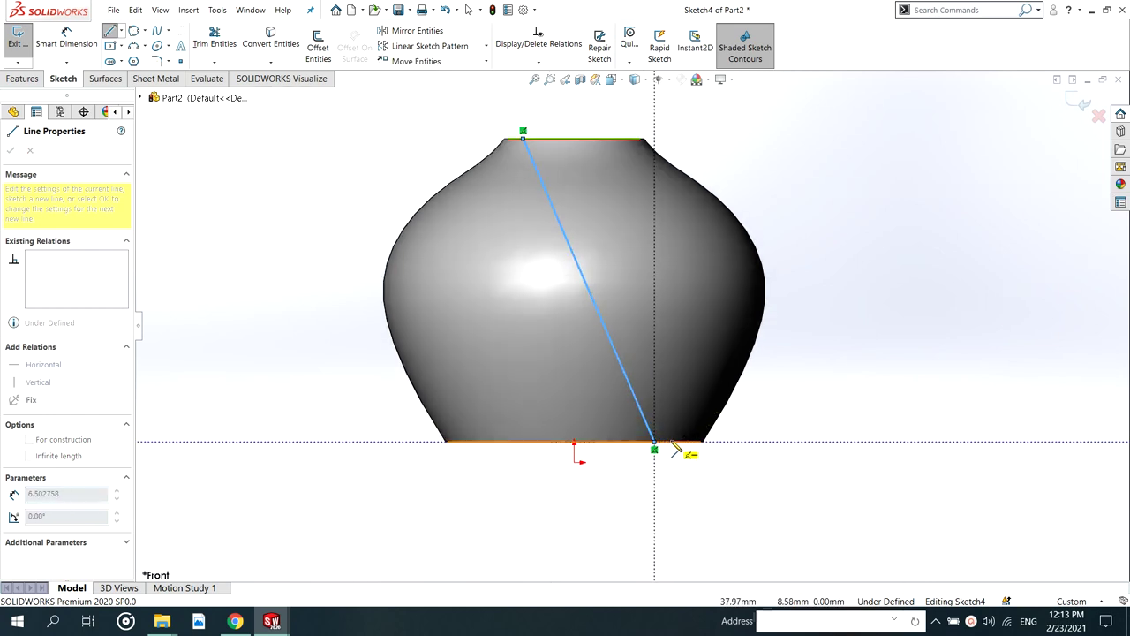
pyautogui.click(671, 444)
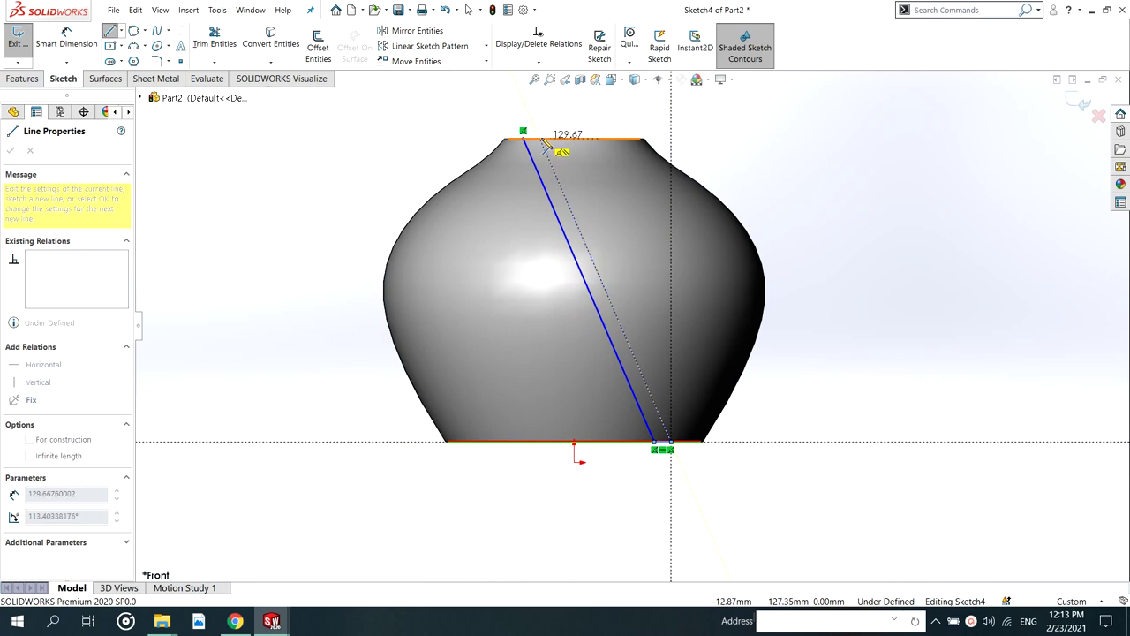
pyautogui.click(540, 138)
pyautogui.click(527, 139)
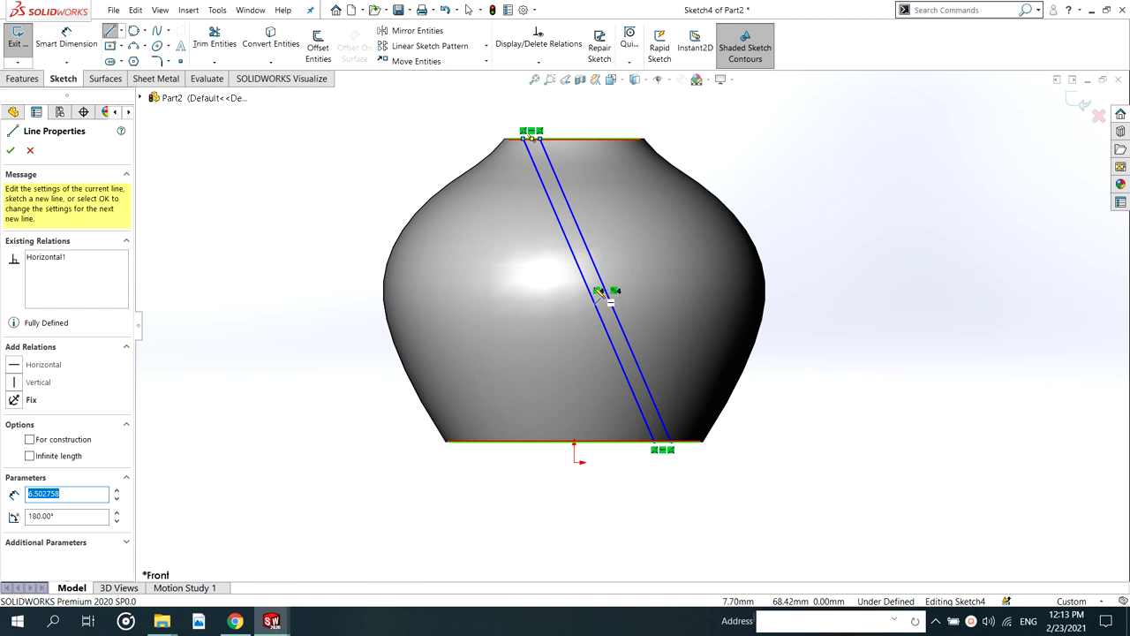
pyautogui.press('Escape')
pyautogui.press('Escape')
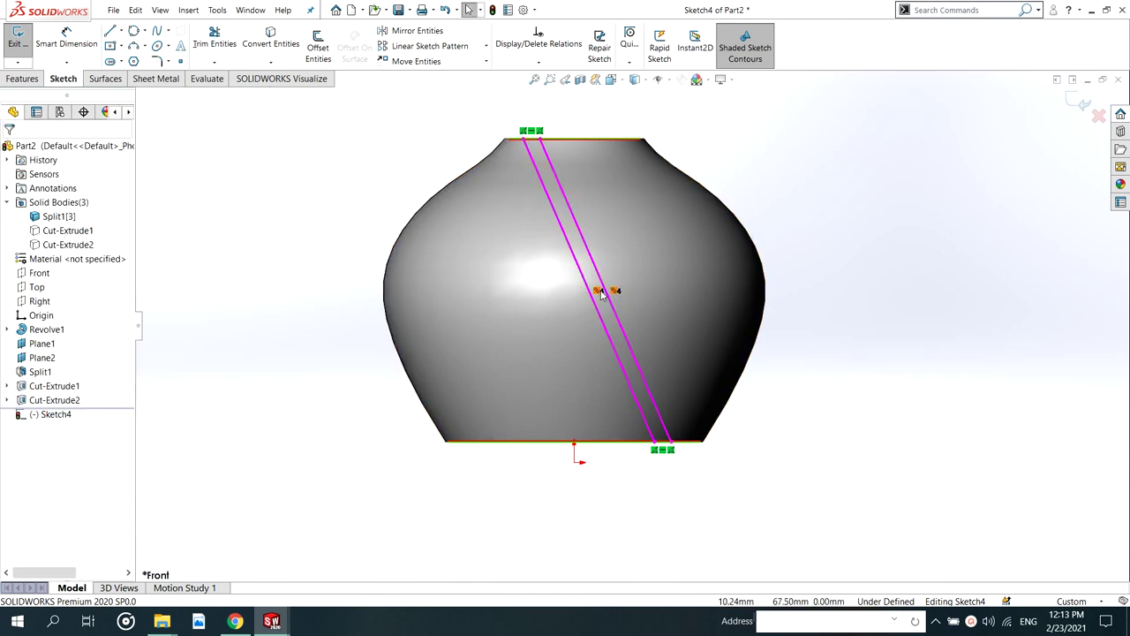
# Dimension the horizontal width of the slanted strip at its bottom end to 5.5 mm
pyautogui.moveTo(765, 517); pyautogui.dragTo(721, 426, button='right')
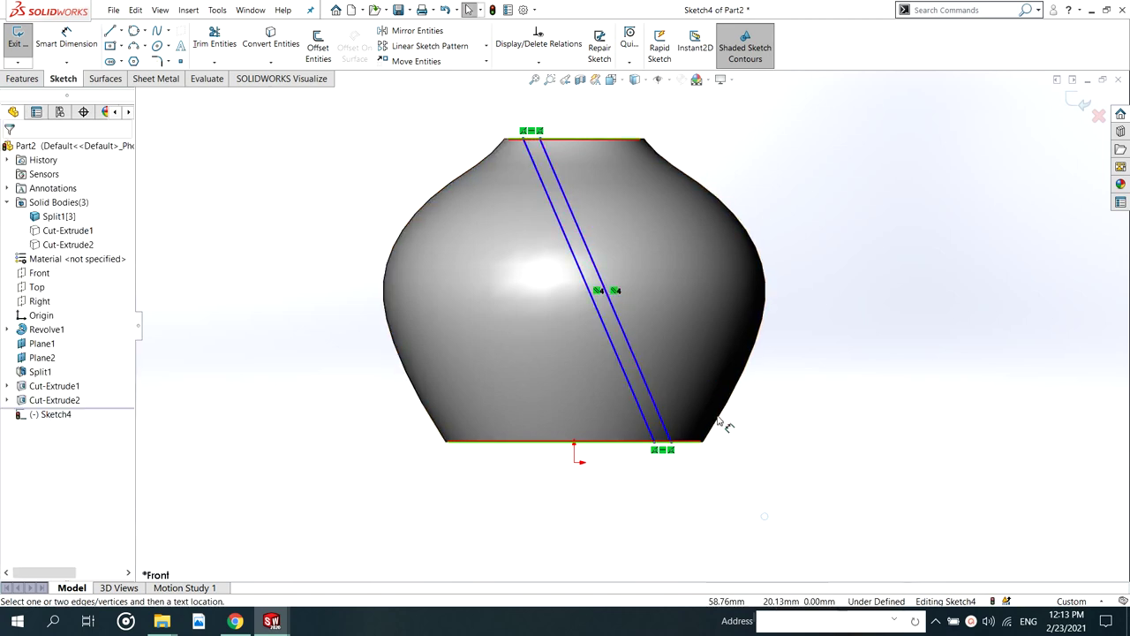
pyautogui.click(670, 450)
pyautogui.click(816, 482)
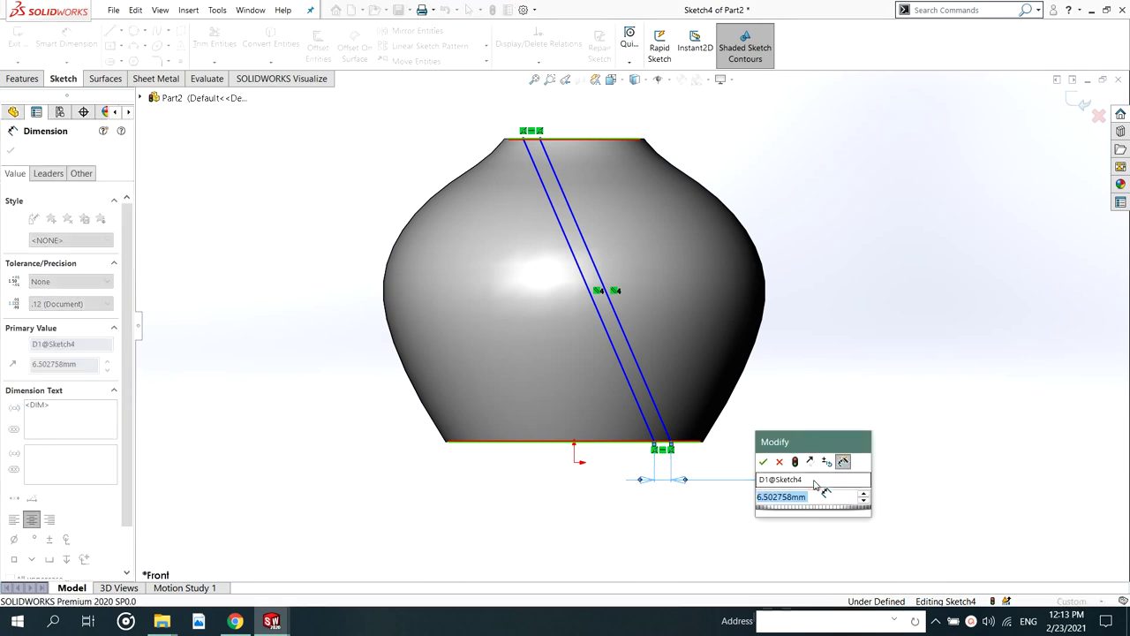
pyautogui.write('5.5')
pyautogui.press('Return')
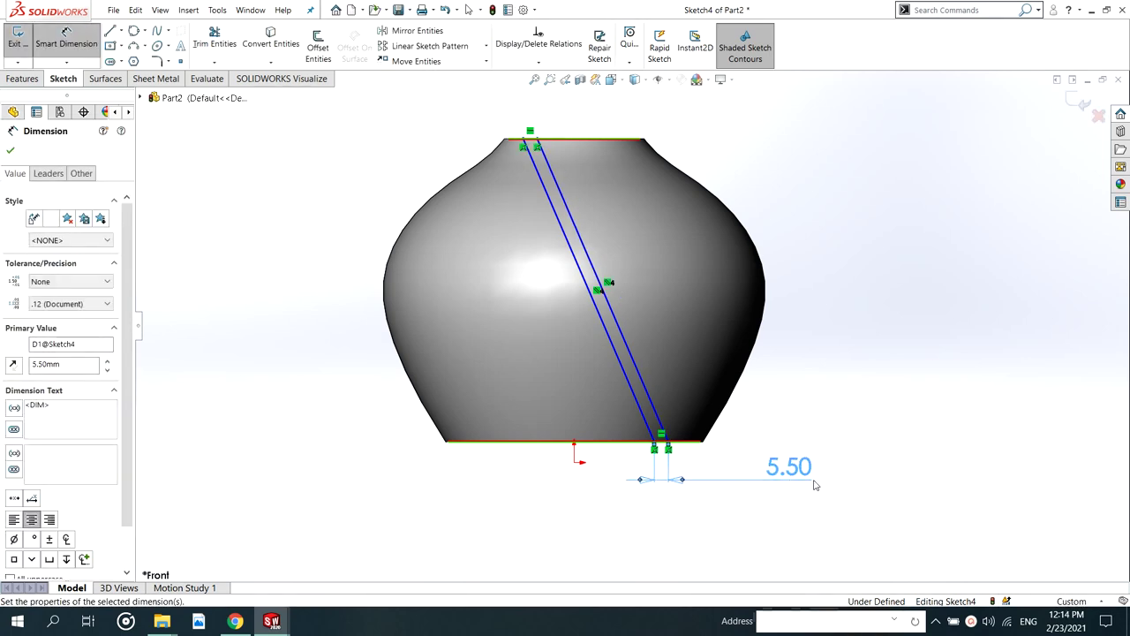
pyautogui.moveTo(816, 487); pyautogui.dragTo(765, 486, button='middle')
pyautogui.scroll(-4, 589, 258)
pyautogui.scroll(5, 590, 243)
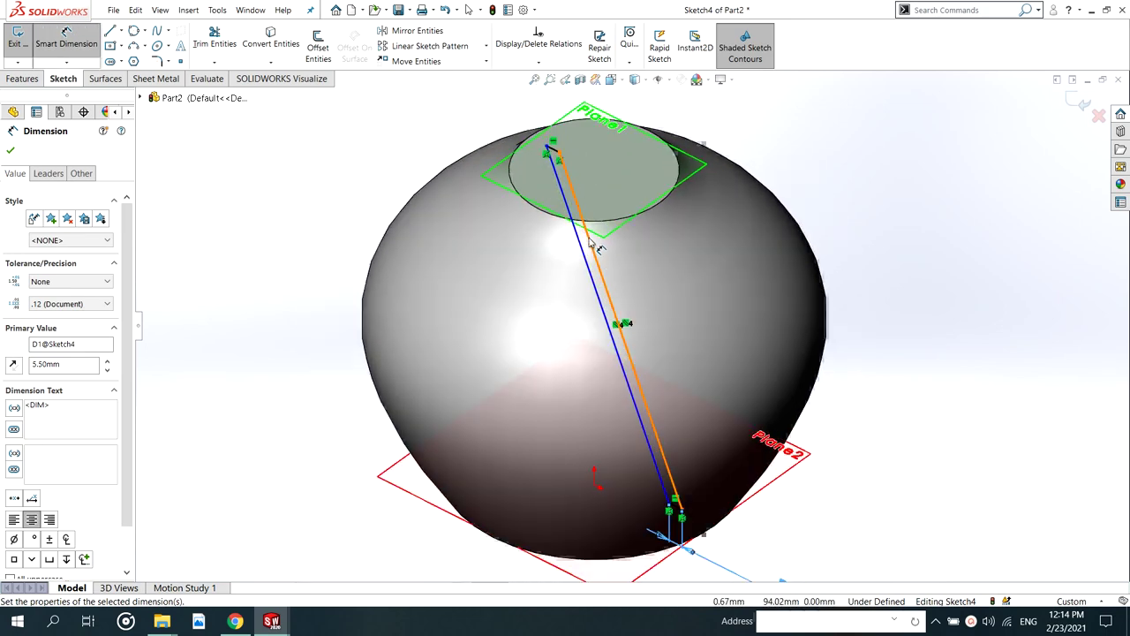
pyautogui.moveTo(726, 392)
pyautogui.mouseDown(button='middle')
pyautogui.moveTo(712, 360)
pyautogui.moveTo(733, 397)
pyautogui.mouseUp(button='middle')
pyautogui.scroll(-2, 683, 314)
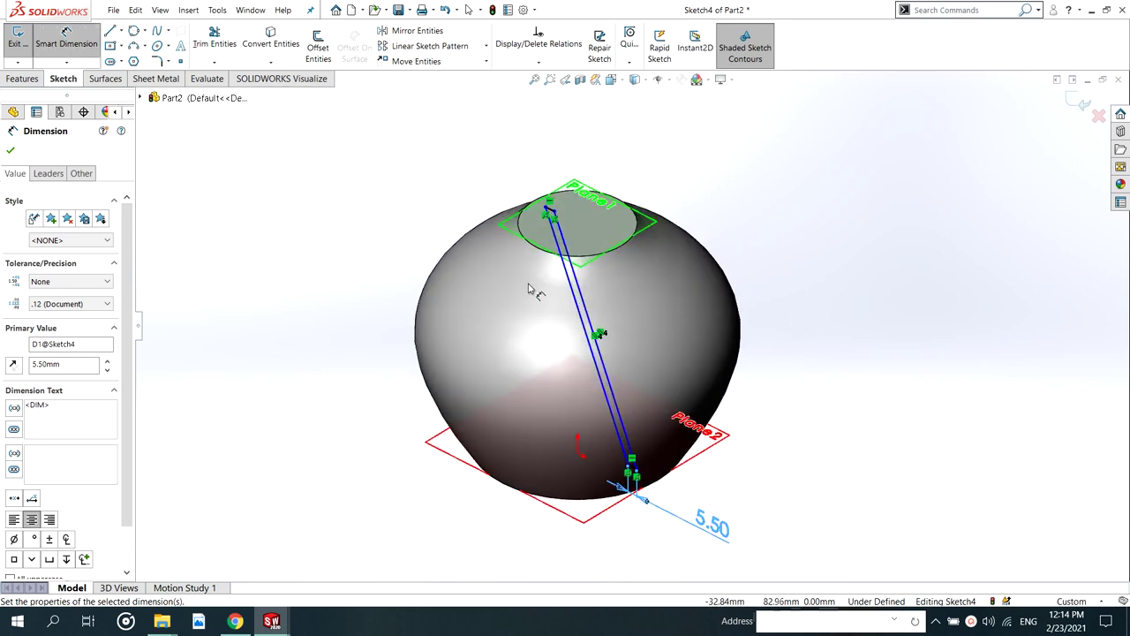
pyautogui.click(13, 152)
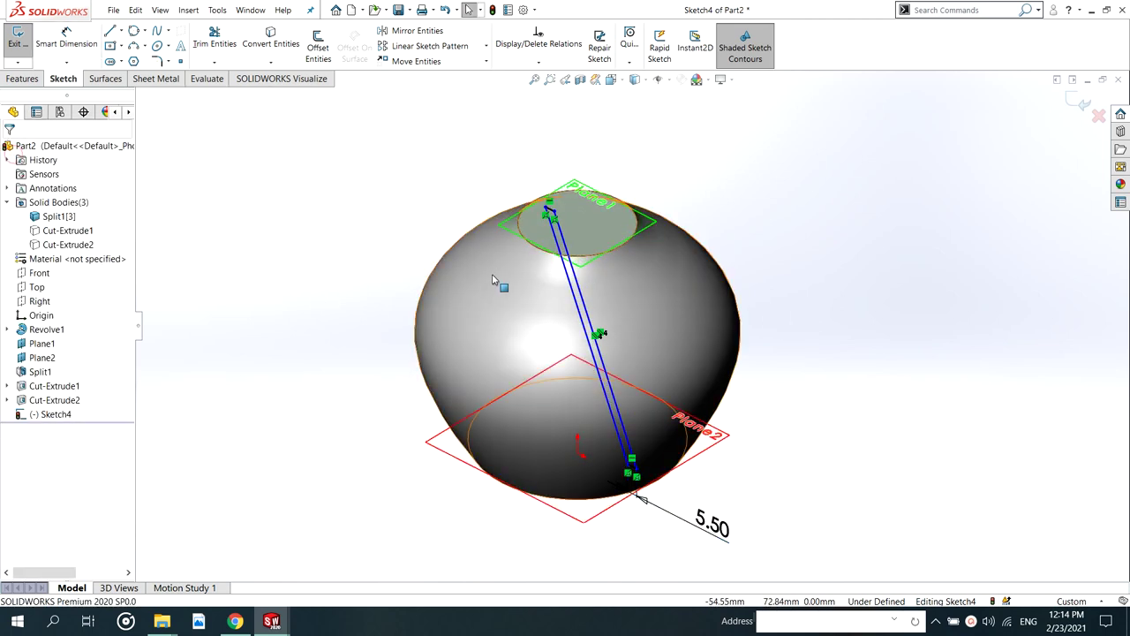
# Exit the slanted strip sketch without building a feature from it
pyautogui.scroll(2, 620, 368)
pyautogui.moveTo(742, 380)
pyautogui.mouseDown(button='middle')
pyautogui.moveTo(745, 310)
pyautogui.moveTo(749, 368)
pyautogui.mouseUp(button='middle')
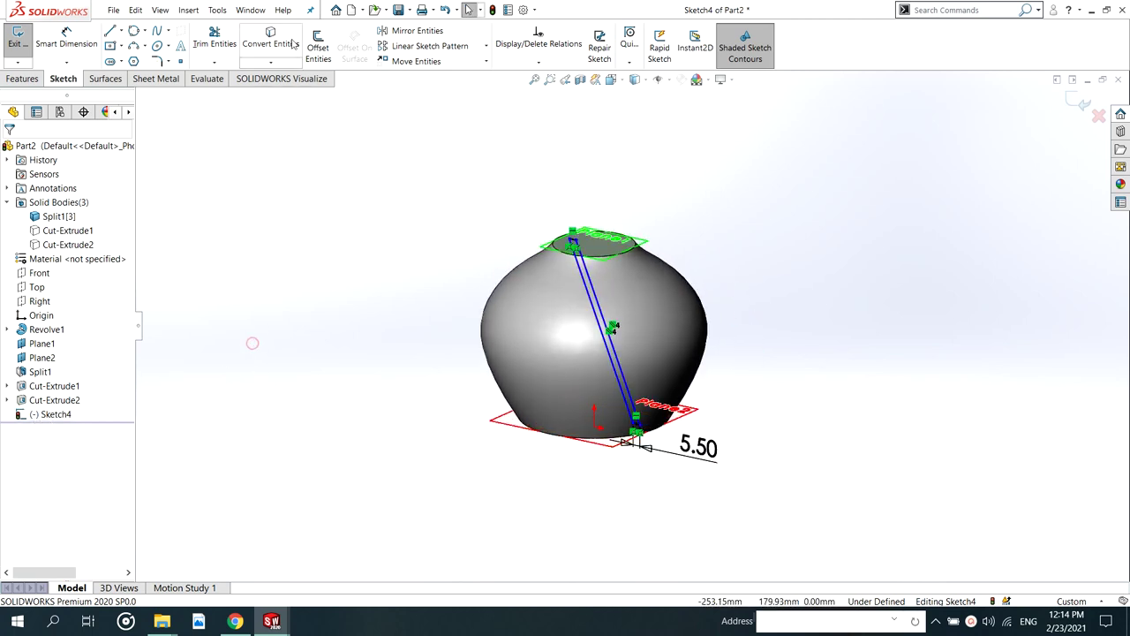
pyautogui.press('s')
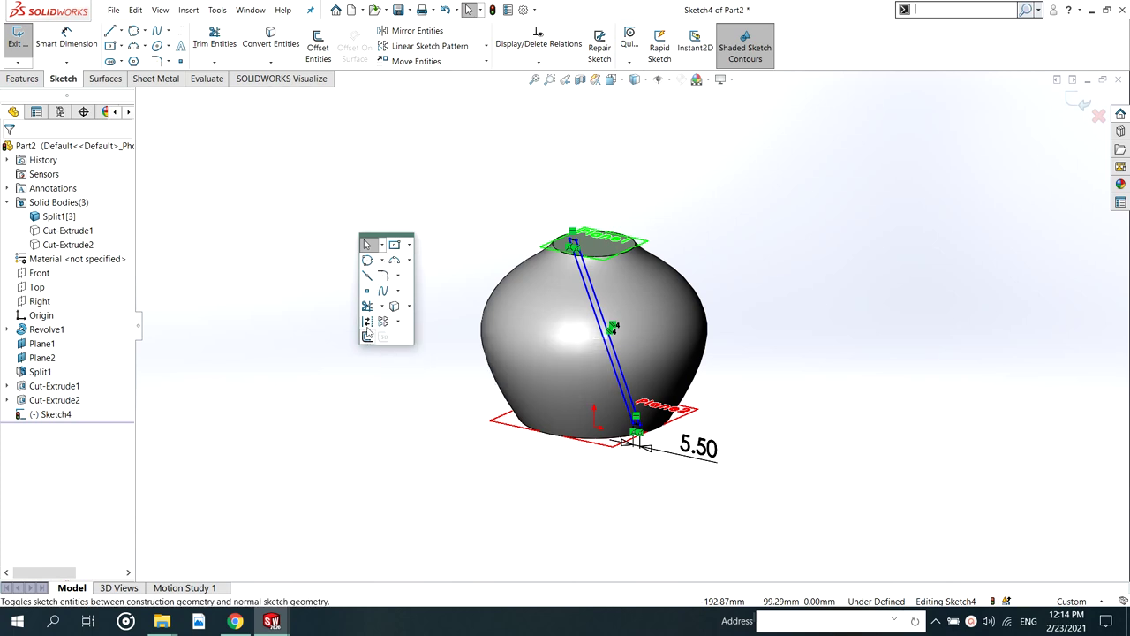
pyautogui.click(398, 162)
pyautogui.click(22, 79)
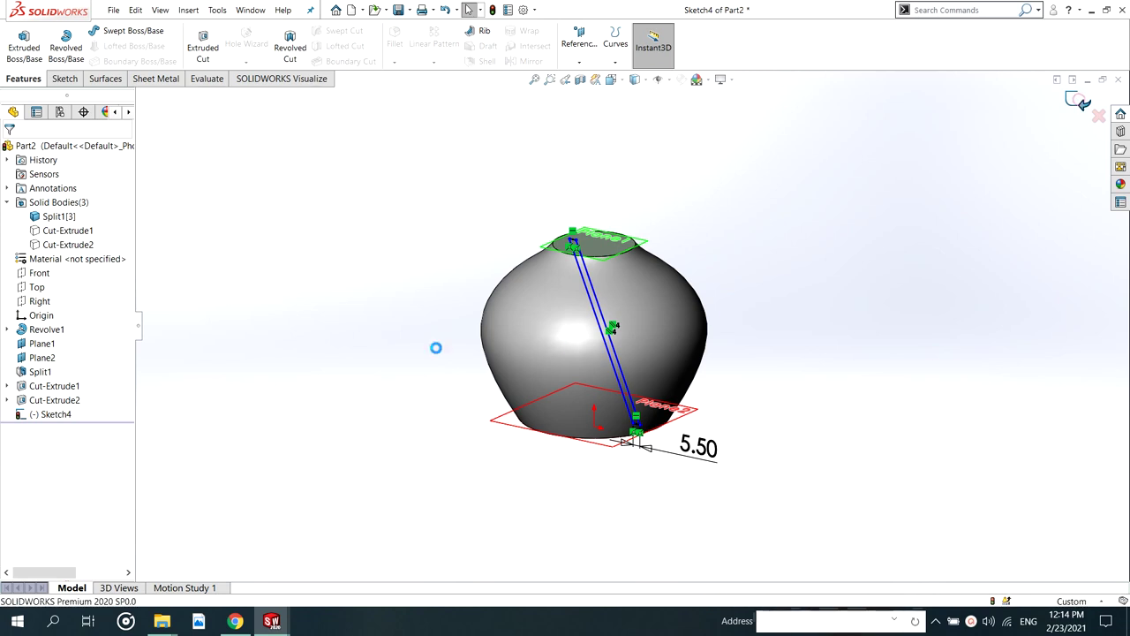
pyautogui.moveTo(547, 249); pyautogui.dragTo(540, 288, button='middle')
pyautogui.click(384, 285)
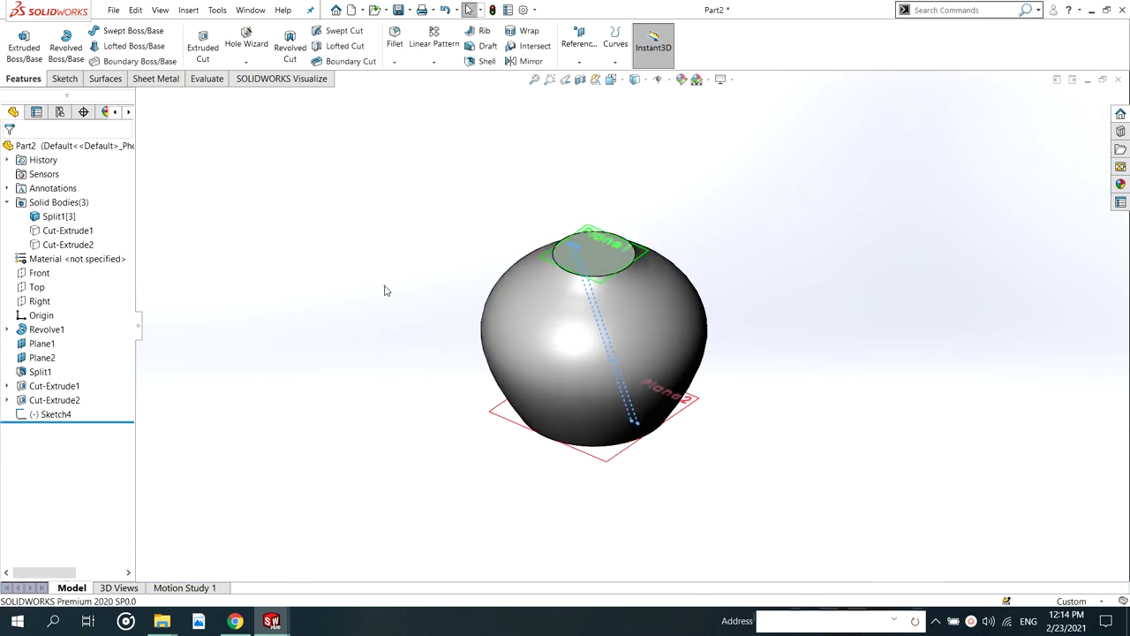
# Shell the middle body to a 1.60 mm wall, removing its flat top and bottom faces
pyautogui.press('s')
pyautogui.click(424, 343)
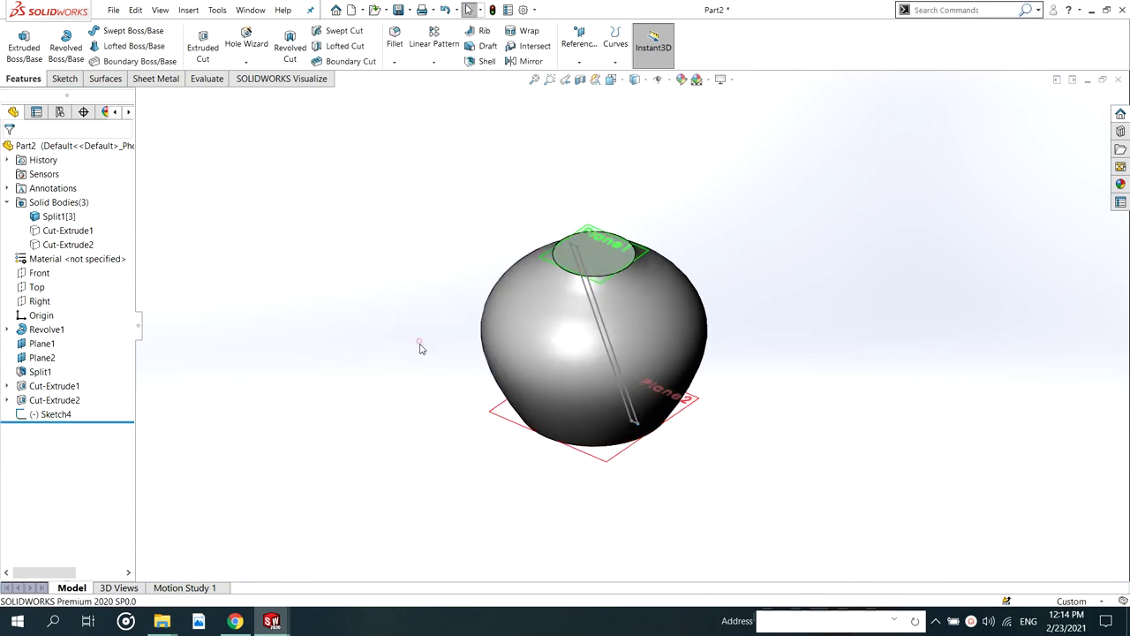
pyautogui.click(603, 263)
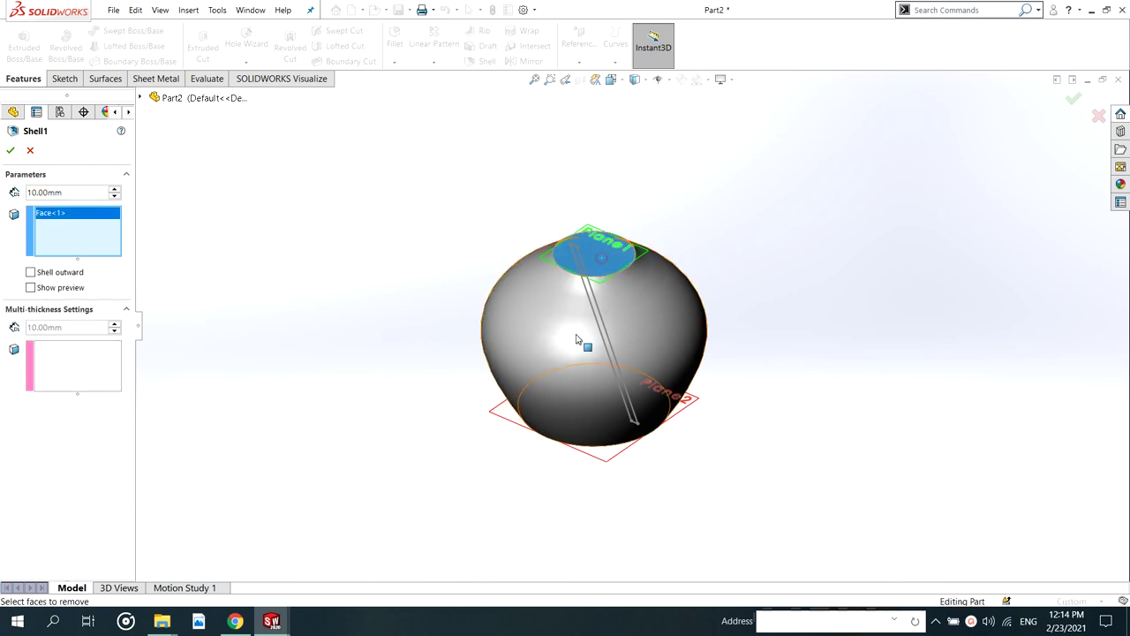
pyautogui.moveTo(586, 343); pyautogui.dragTo(541, 238, button='middle')
pyautogui.click(606, 404)
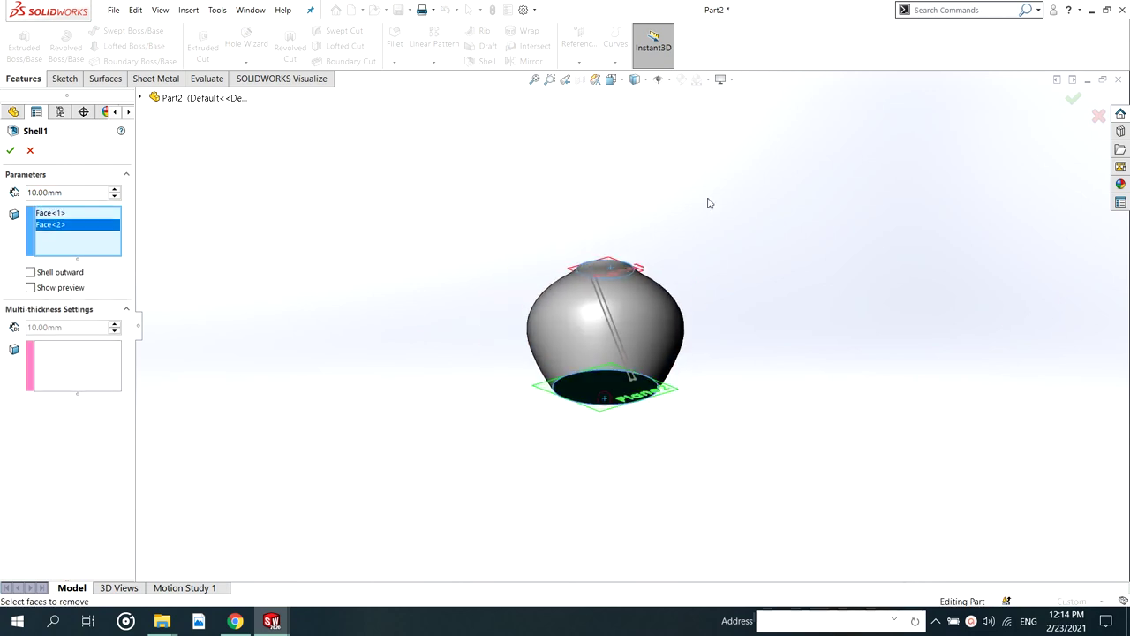
pyautogui.moveTo(706, 202); pyautogui.dragTo(592, 377, button='middle')
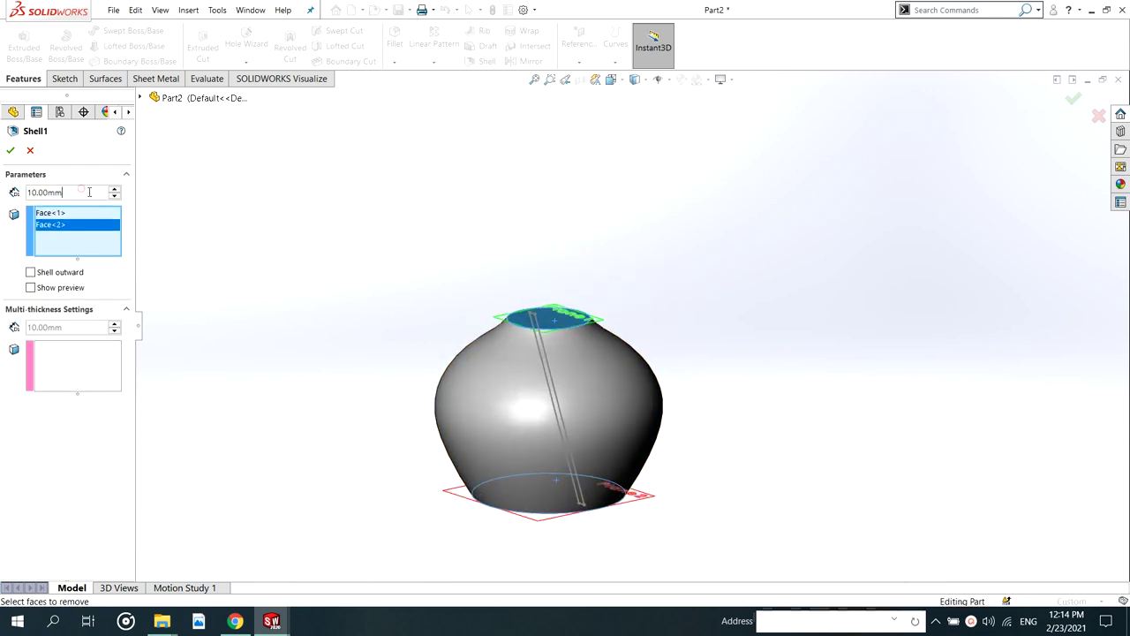
pyautogui.write('1')
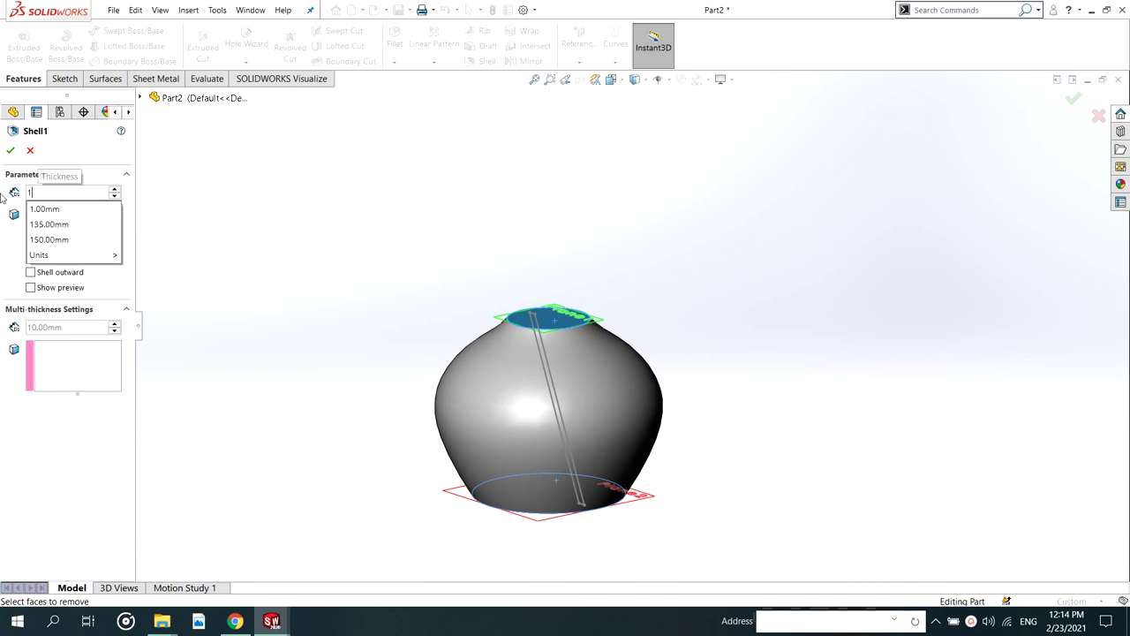
pyautogui.press('Return')
pyautogui.write('.')
pyautogui.press('BackSpace')
pyautogui.write('.60mm')
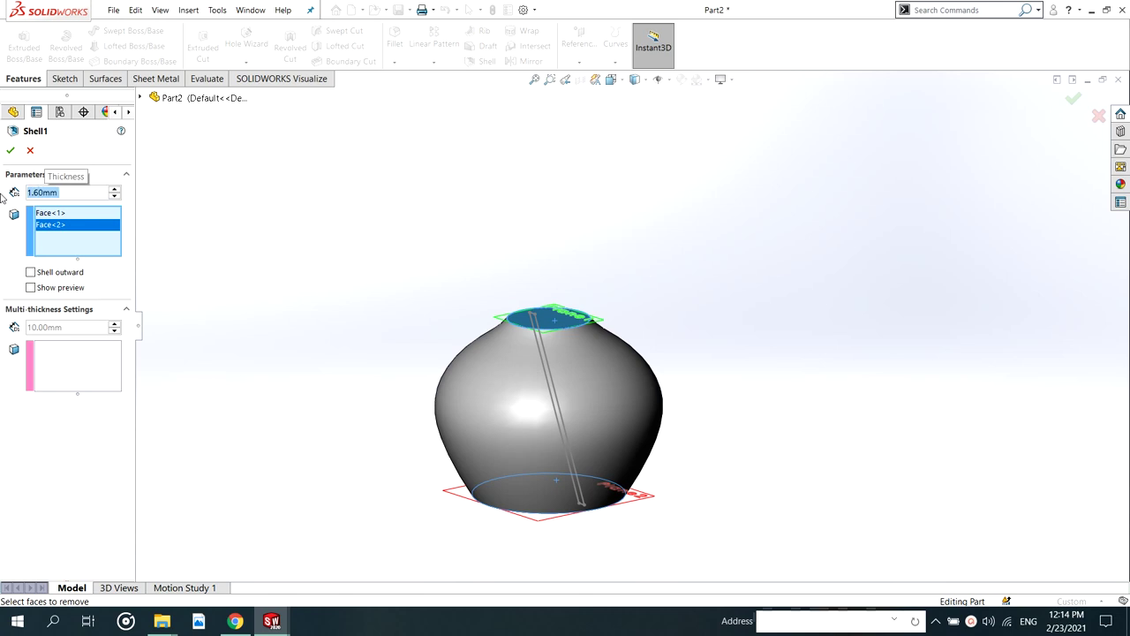
pyautogui.press('Return')
# Examine the shelled middle body's wall around its top and bottom openings
pyautogui.scroll(-5, 499, 402)
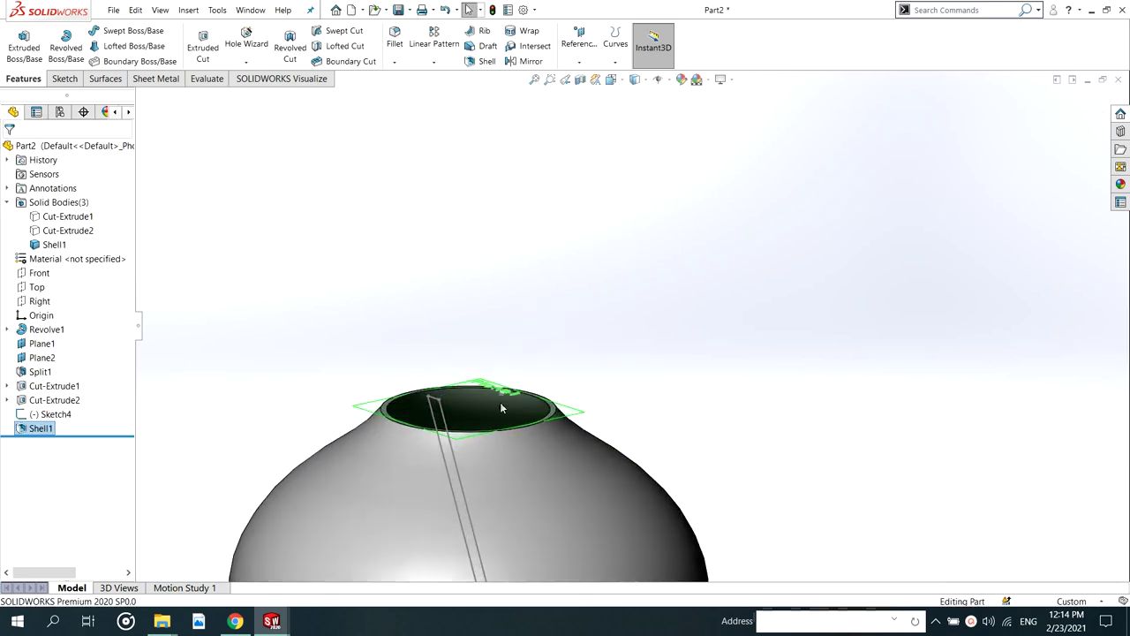
pyautogui.scroll(6, 526, 310)
pyautogui.moveTo(586, 304); pyautogui.dragTo(588, 235, button='middle')
pyautogui.scroll(-7, 599, 389)
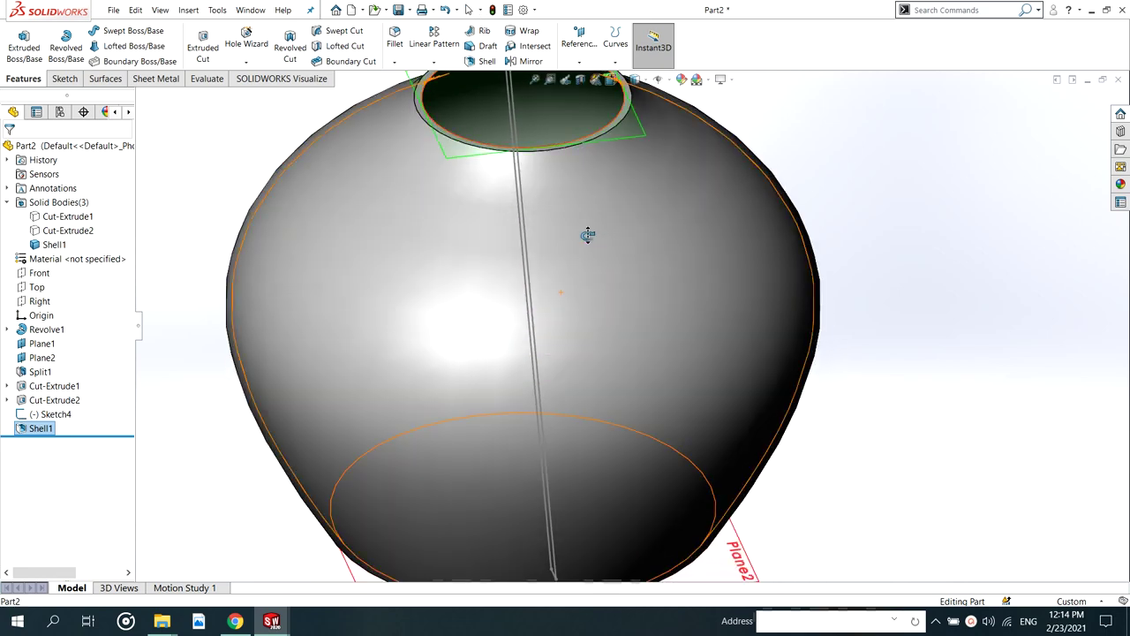
pyautogui.scroll(4, 590, 291)
pyautogui.scroll(4, 631, 327)
pyautogui.moveTo(610, 409); pyautogui.dragTo(542, 191, button='middle')
pyautogui.scroll(-6, 644, 391)
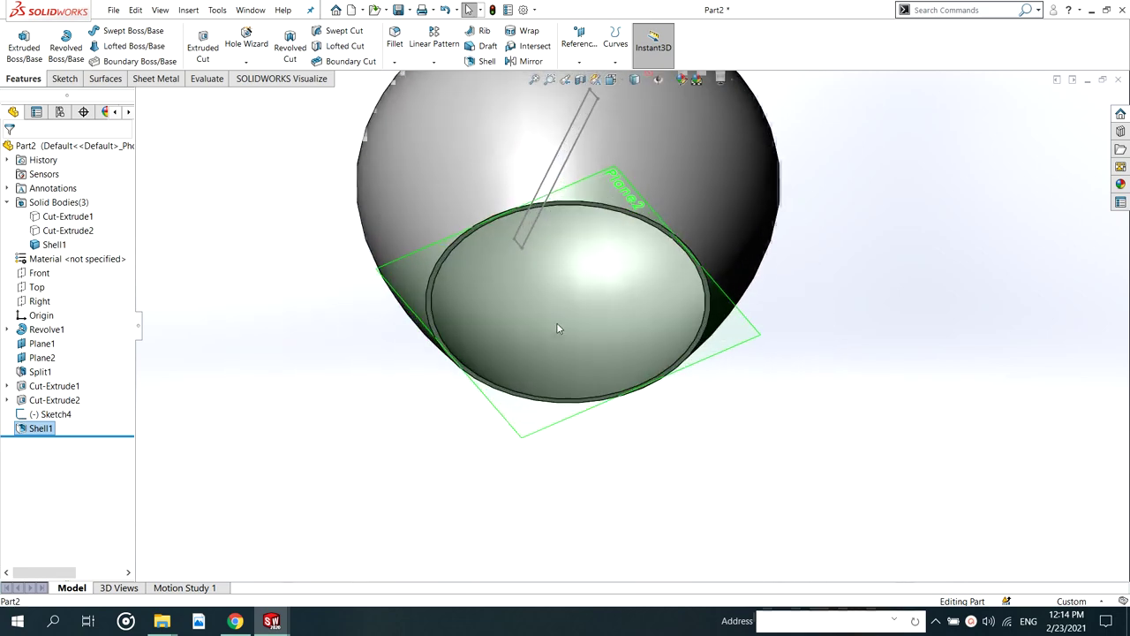
pyautogui.moveTo(556, 322); pyautogui.dragTo(212, 283, button='middle')
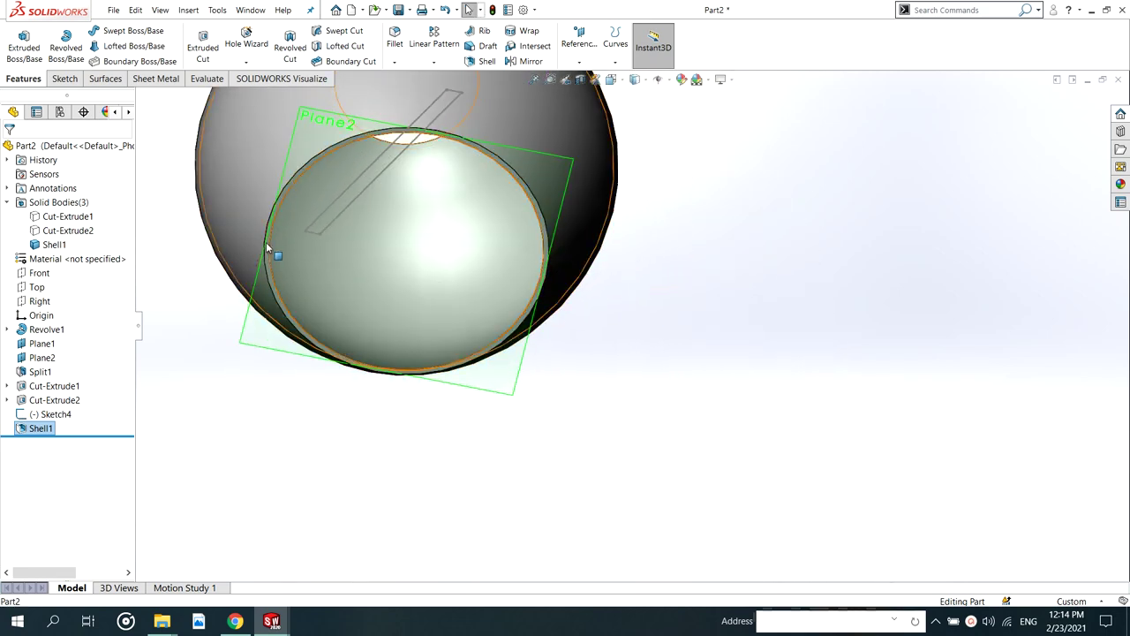
pyautogui.scroll(3, 317, 213)
pyautogui.moveTo(504, 160); pyautogui.dragTo(523, 259, button='middle')
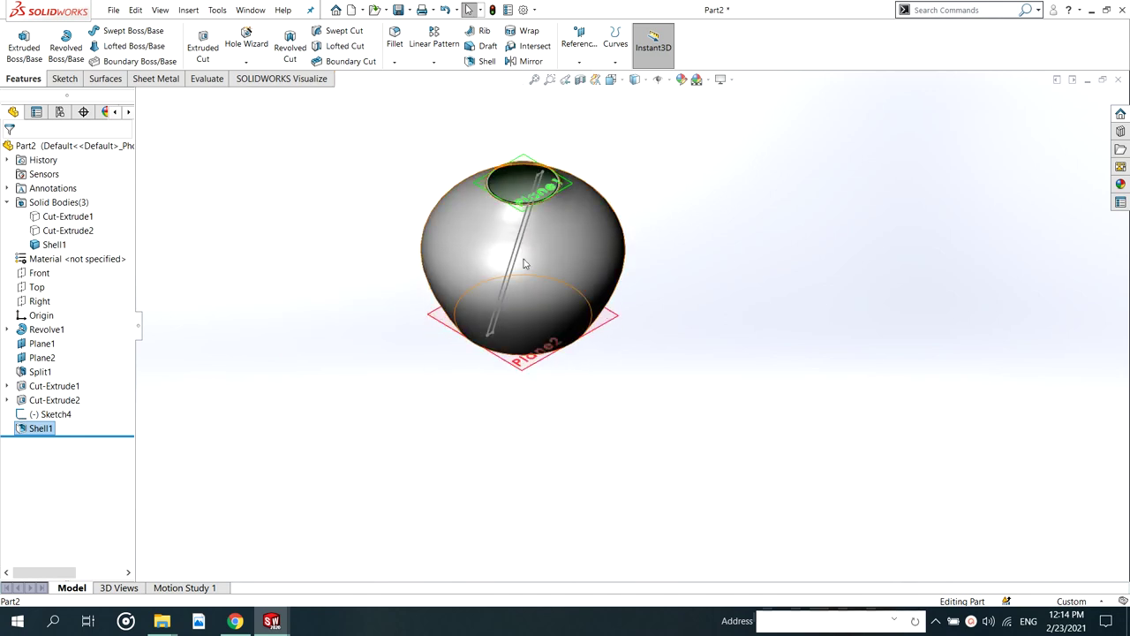
pyautogui.scroll(-3, 528, 221)
pyautogui.moveTo(531, 212)
pyautogui.mouseDown(button='middle')
pyautogui.moveTo(545, 304)
pyautogui.moveTo(524, 220)
pyautogui.mouseUp(button='middle')
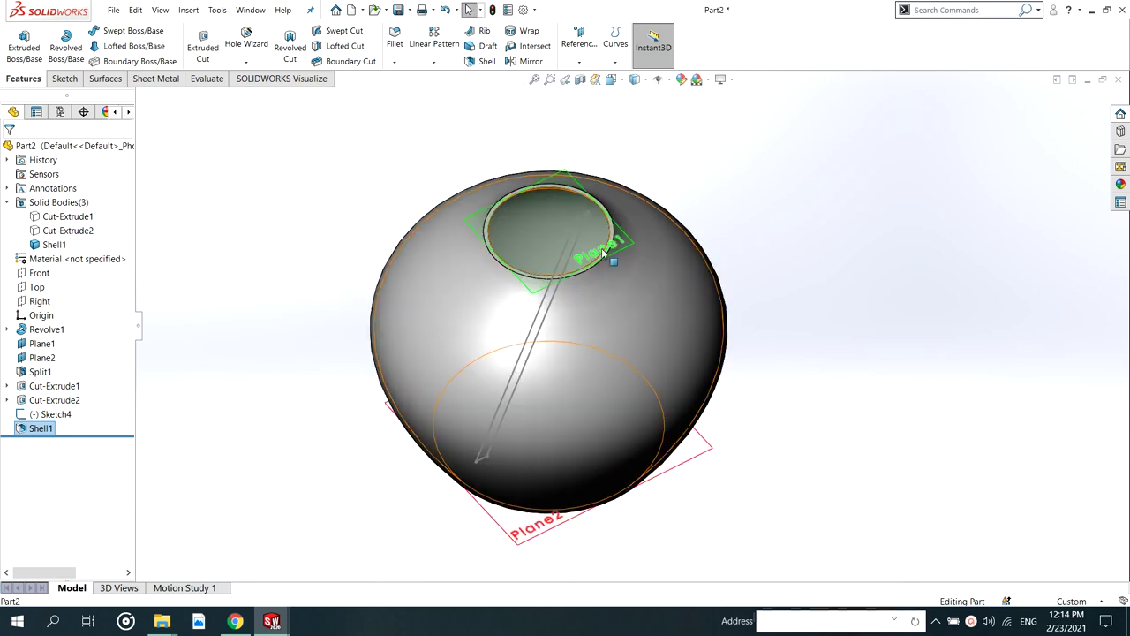
pyautogui.scroll(3, 651, 250)
pyautogui.scroll(-2, 637, 308)
pyautogui.moveTo(637, 310); pyautogui.dragTo(732, 287, button='middle')
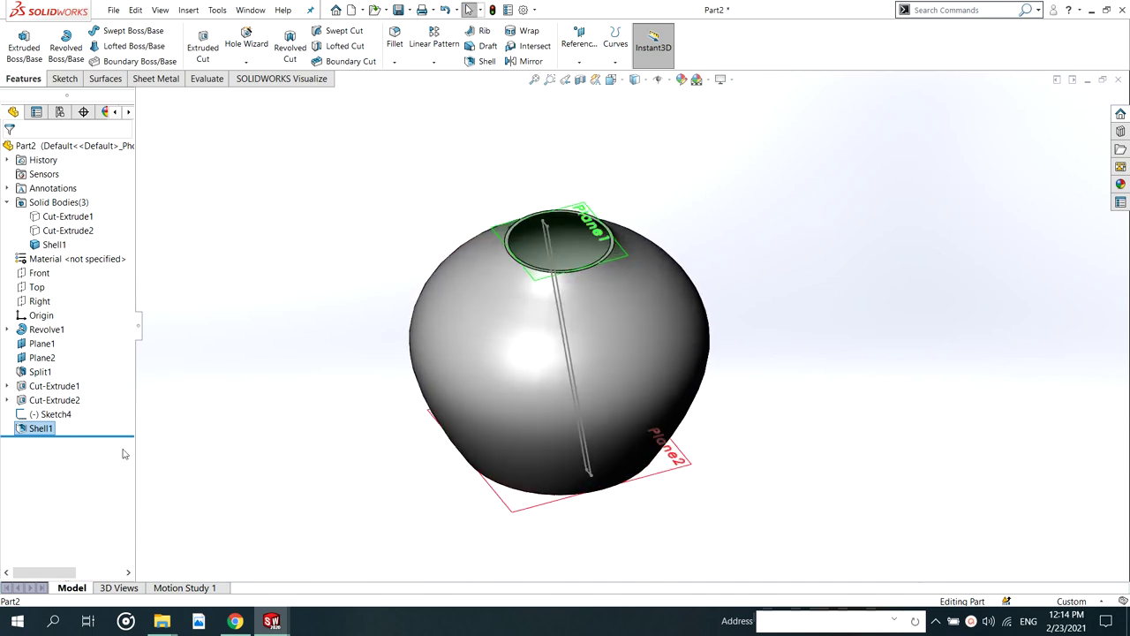
# Reorder the feature history so that Sketch4 comes after Shell1
pyautogui.click(40, 419)
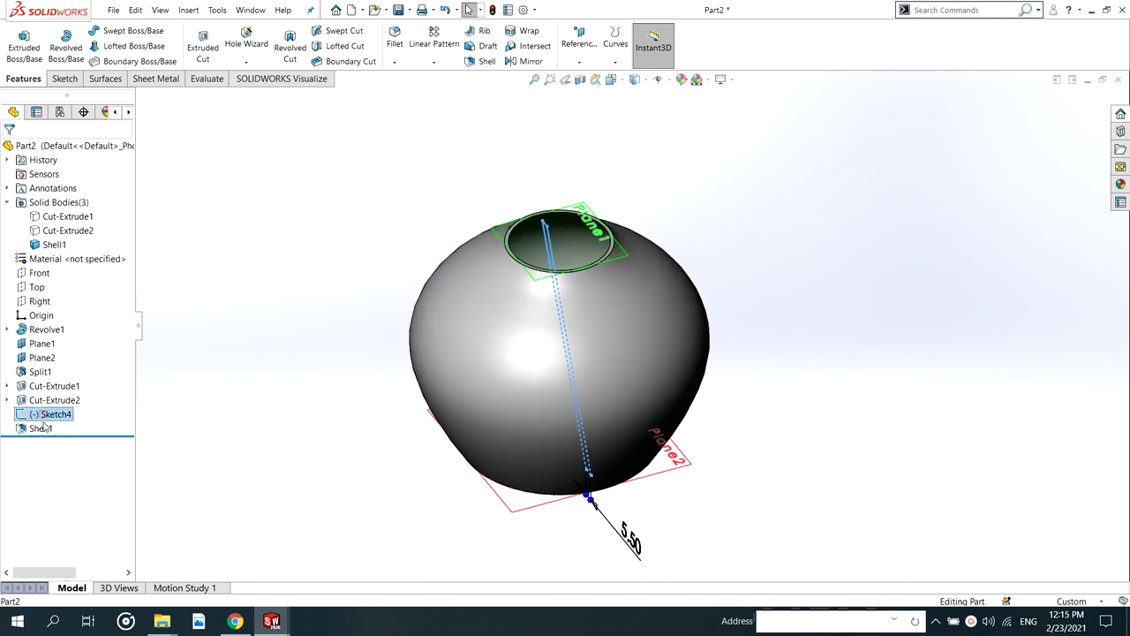
pyautogui.moveTo(39, 432); pyautogui.dragTo(40, 431)
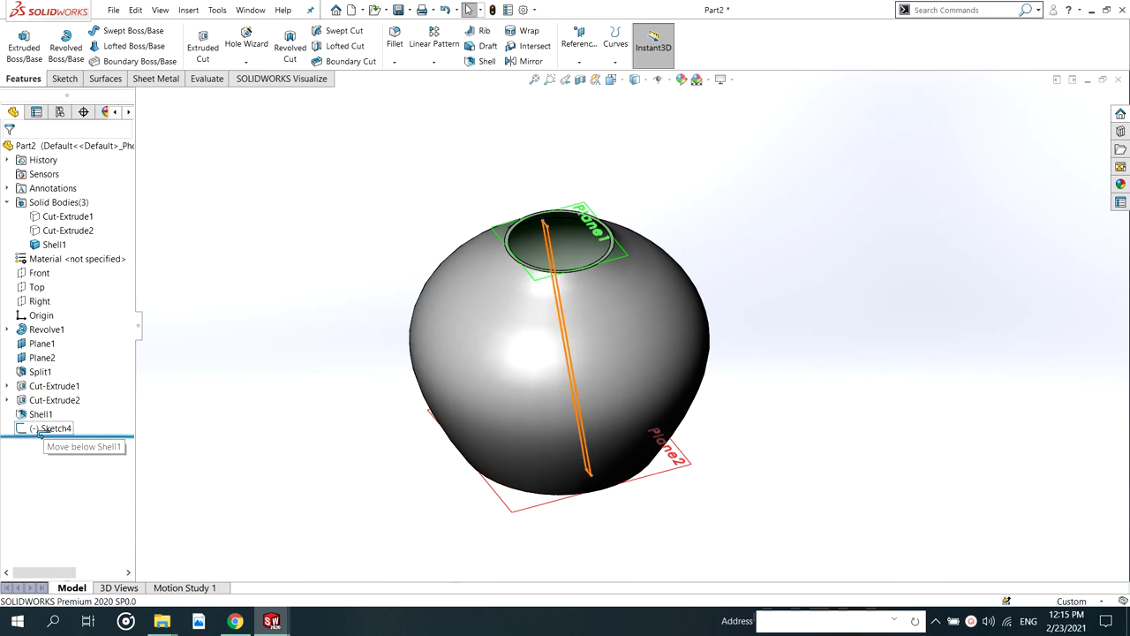
pyautogui.click(692, 406)
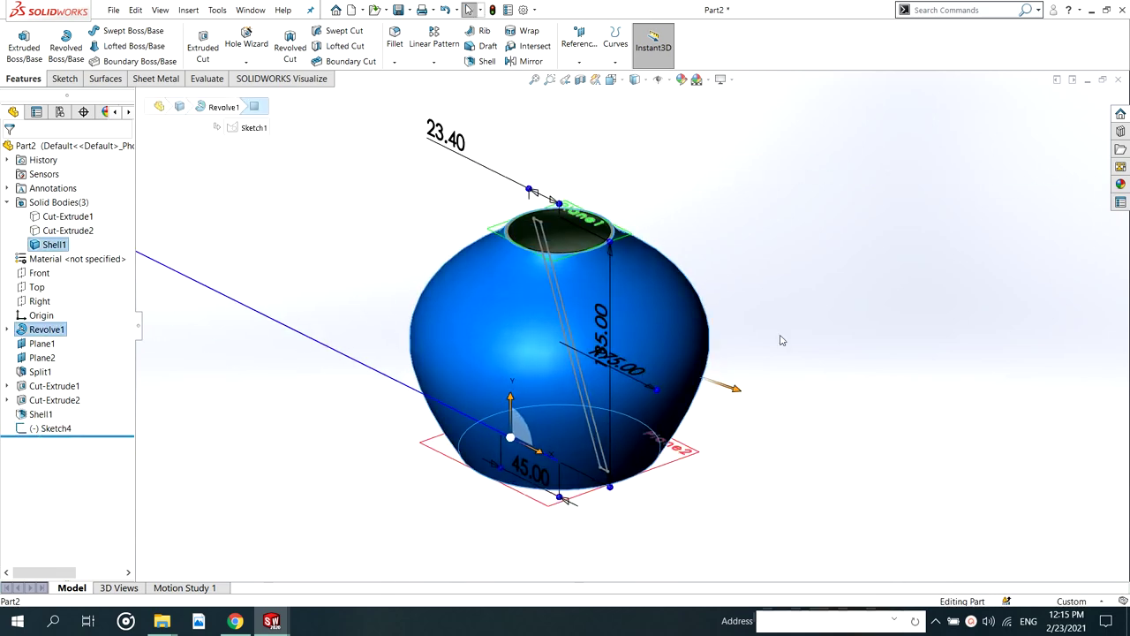
pyautogui.scroll(3, 781, 340)
pyautogui.click(769, 293)
pyautogui.scroll(-1, 742, 304)
pyautogui.moveTo(719, 315); pyautogui.dragTo(717, 308, button='middle')
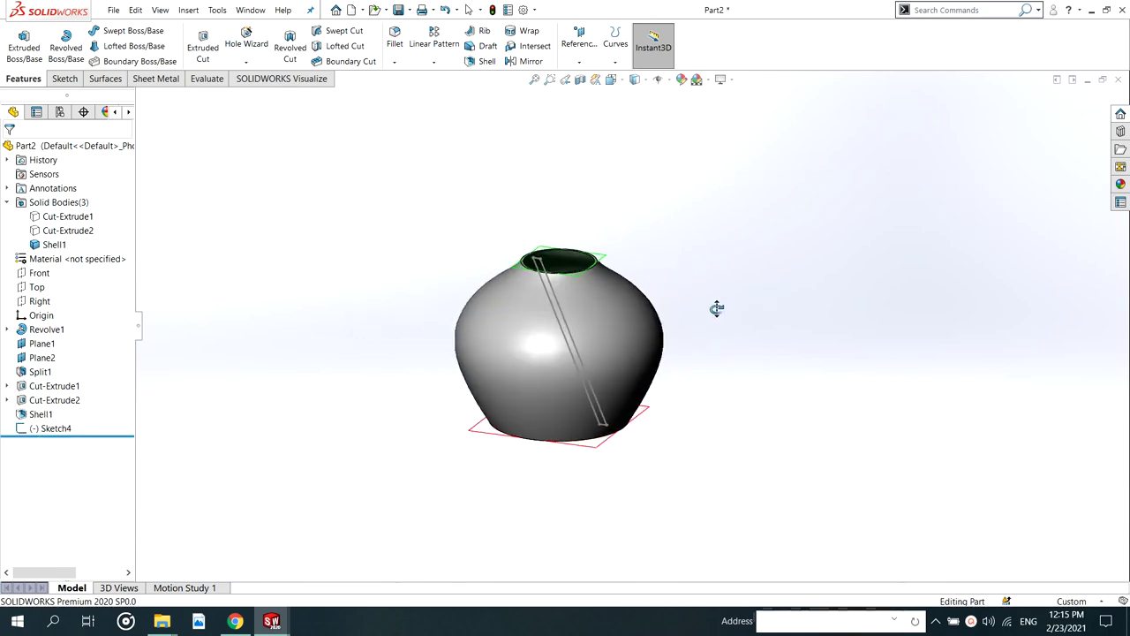
# Reopen Sketch4 and set up a blind boss extrusion of the strip, starting from the shell's inner face with a 3 mm depth
pyautogui.click(49, 429)
pyautogui.rightClick(49, 428)
pyautogui.click(89, 340)
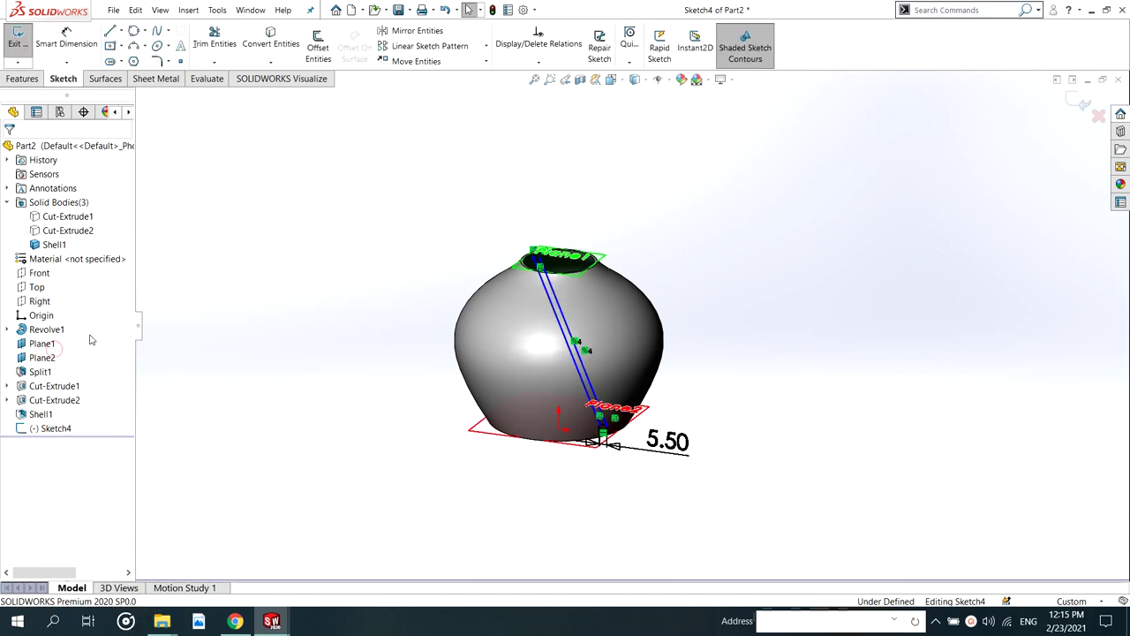
pyautogui.click(23, 79)
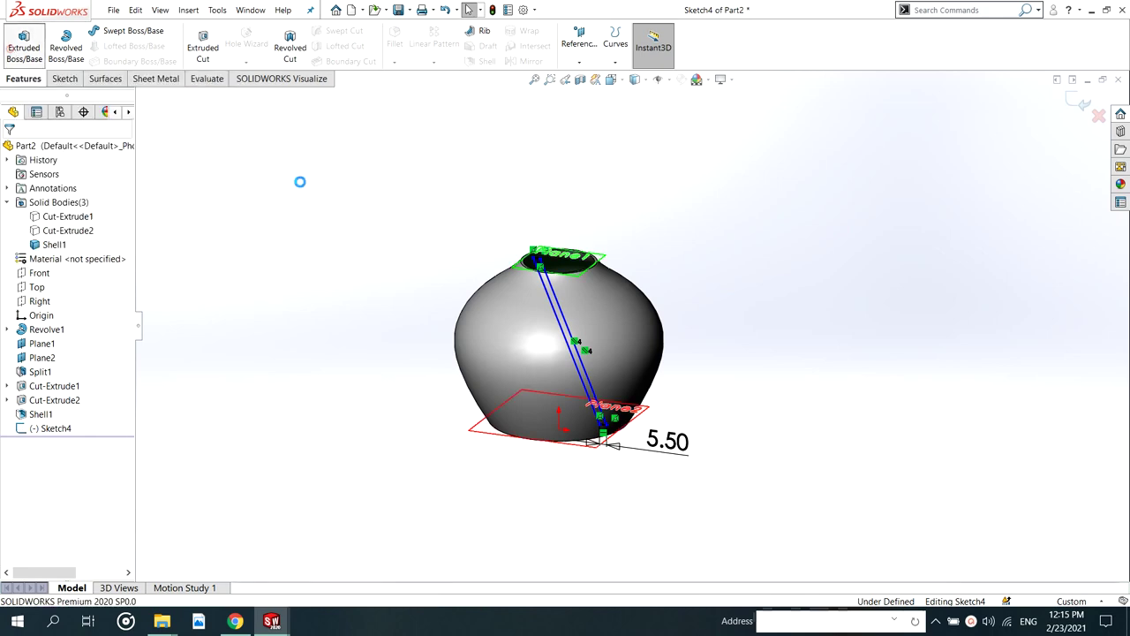
pyautogui.click(17, 46)
pyautogui.moveTo(540, 365); pyautogui.dragTo(559, 345, button='middle')
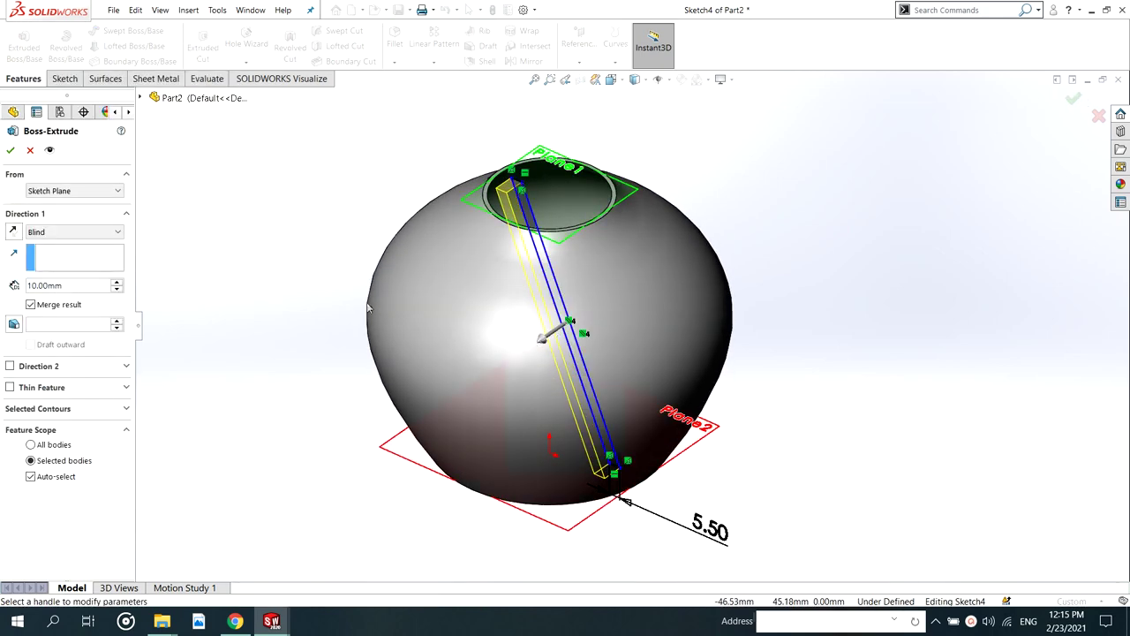
pyautogui.click(66, 190)
pyautogui.click(57, 213)
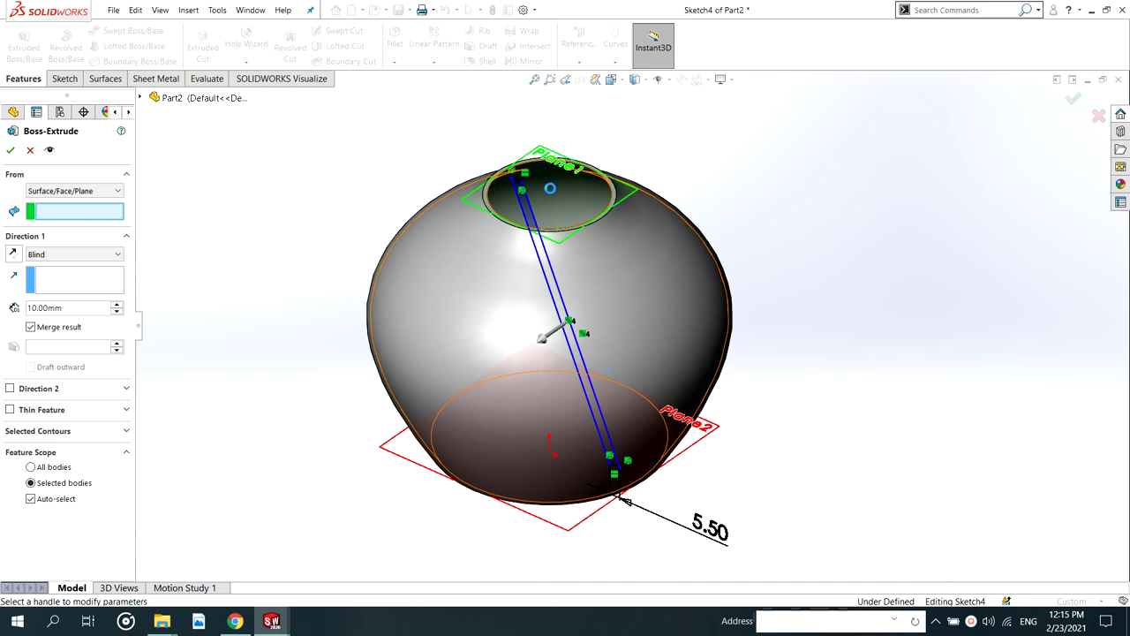
pyautogui.click(550, 188)
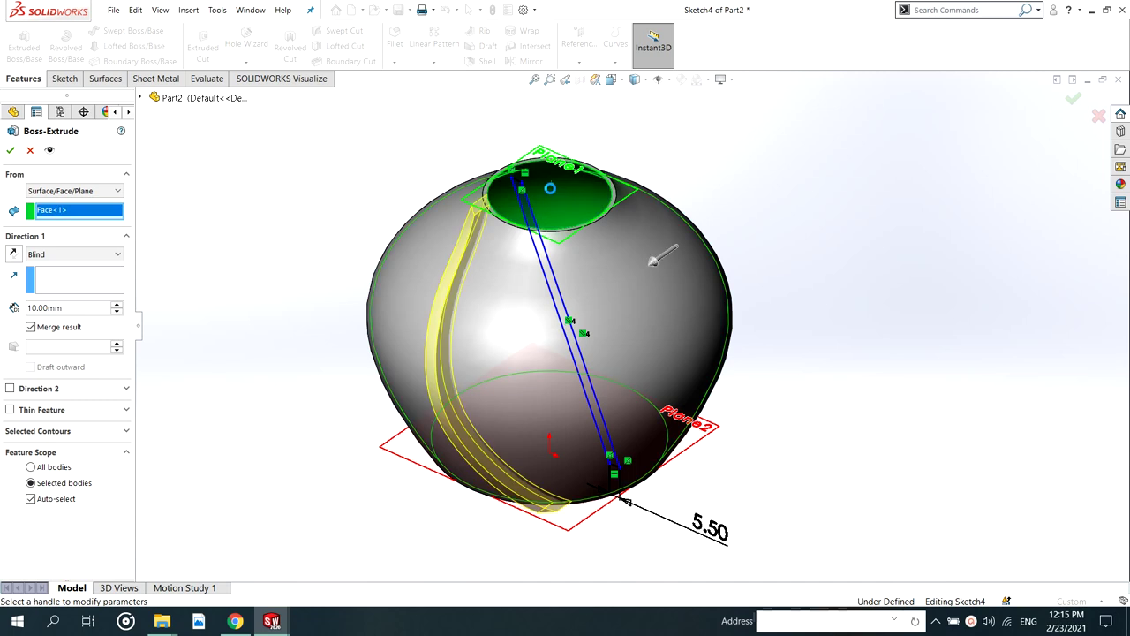
pyautogui.moveTo(562, 209)
pyautogui.mouseDown(button='middle')
pyautogui.moveTo(517, 215)
pyautogui.moveTo(434, 186)
pyautogui.moveTo(465, 156)
pyautogui.moveTo(517, 173)
pyautogui.moveTo(507, 184)
pyautogui.mouseUp(button='middle')
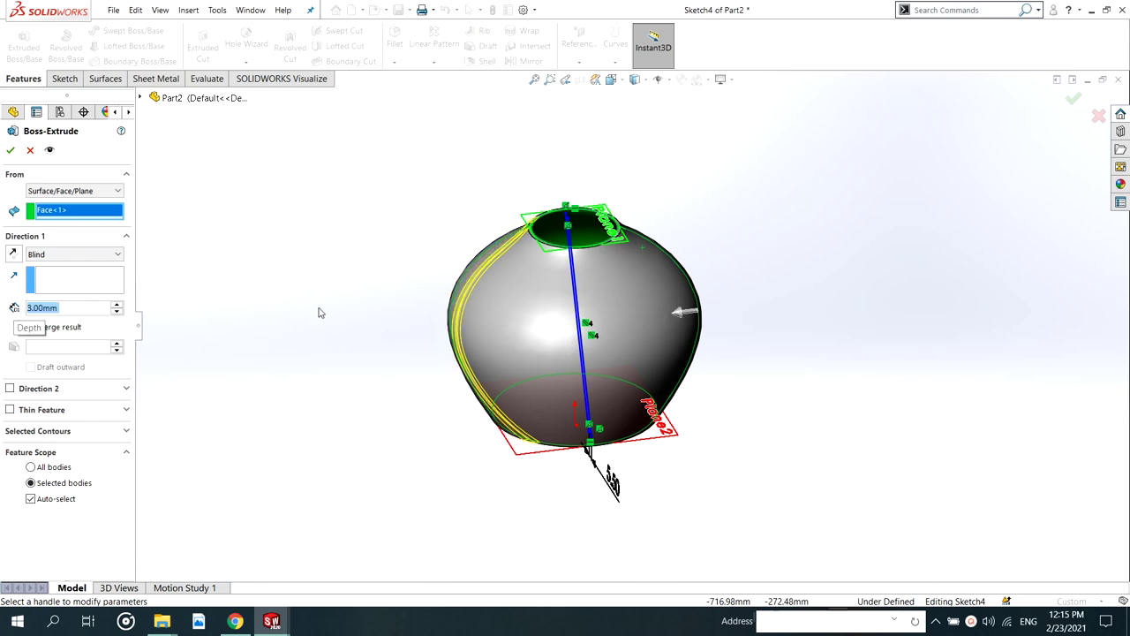
# Examine how the previewed strip meets the shell wall at the top and bottom openings
pyautogui.scroll(-10, 522, 217)
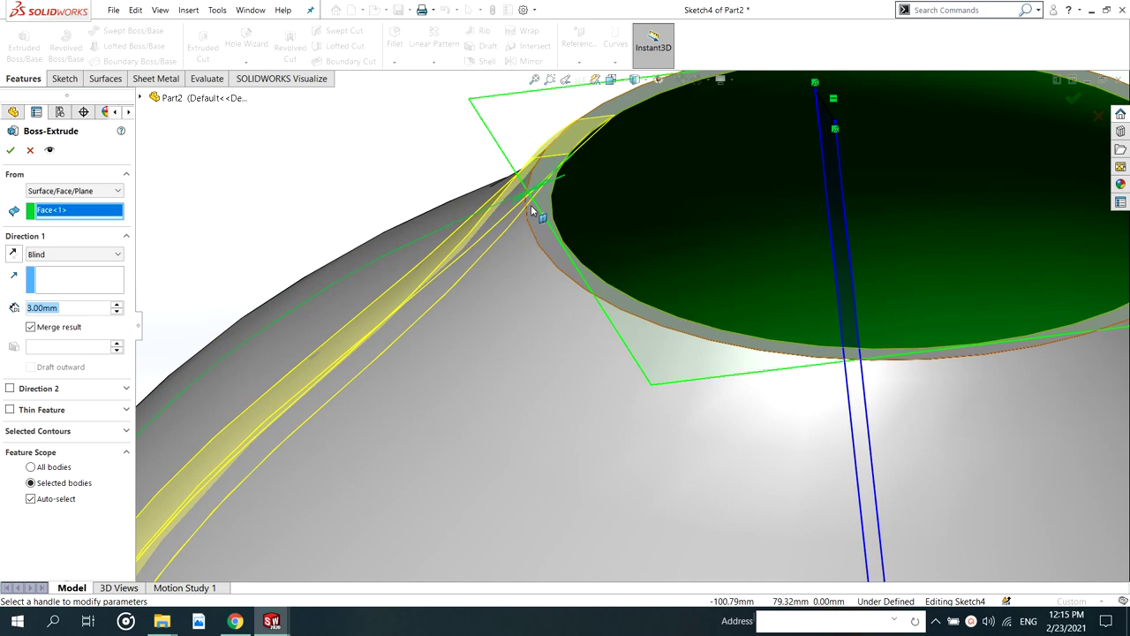
pyautogui.moveTo(531, 205); pyautogui.dragTo(575, 232, button='middle')
pyautogui.scroll(15, 574, 231)
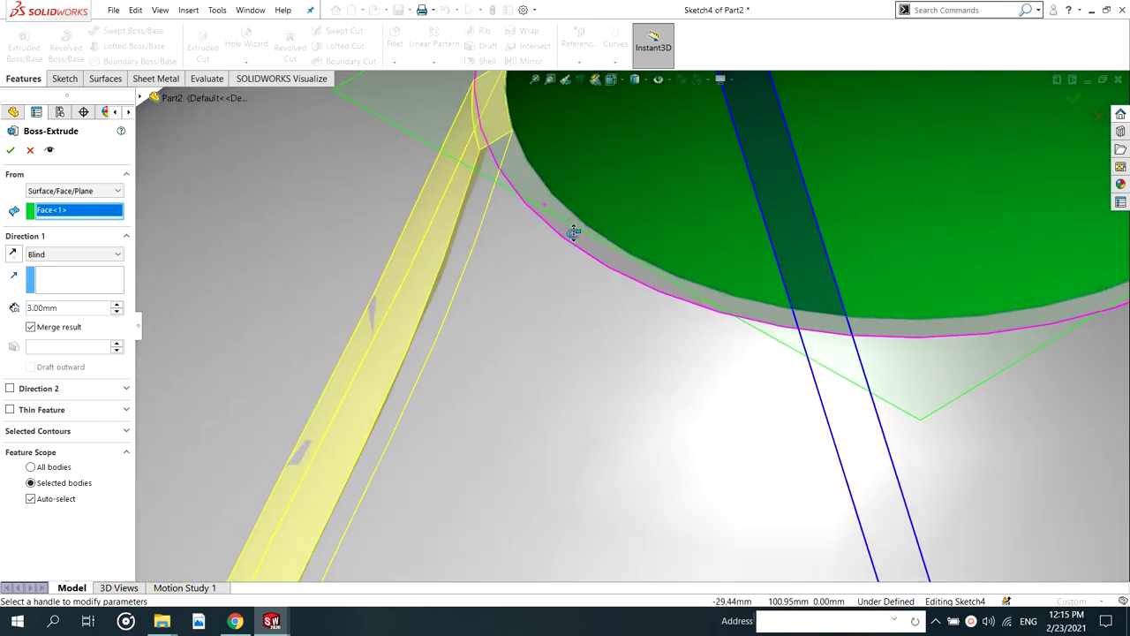
pyautogui.scroll(-12, 685, 419)
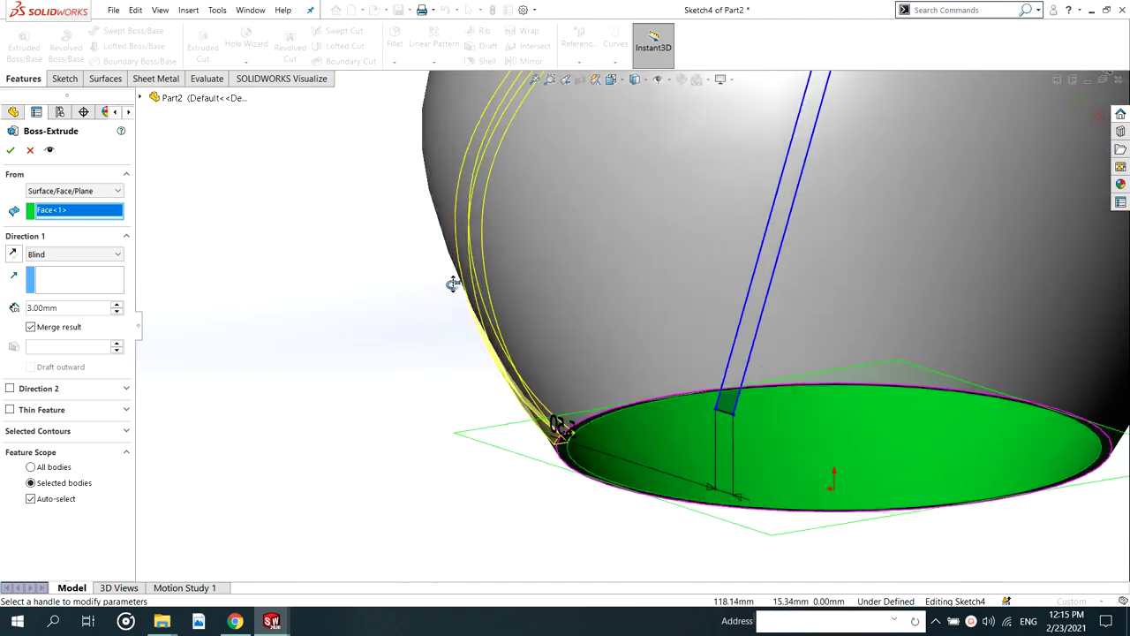
pyautogui.moveTo(452, 283); pyautogui.dragTo(525, 267, button='middle')
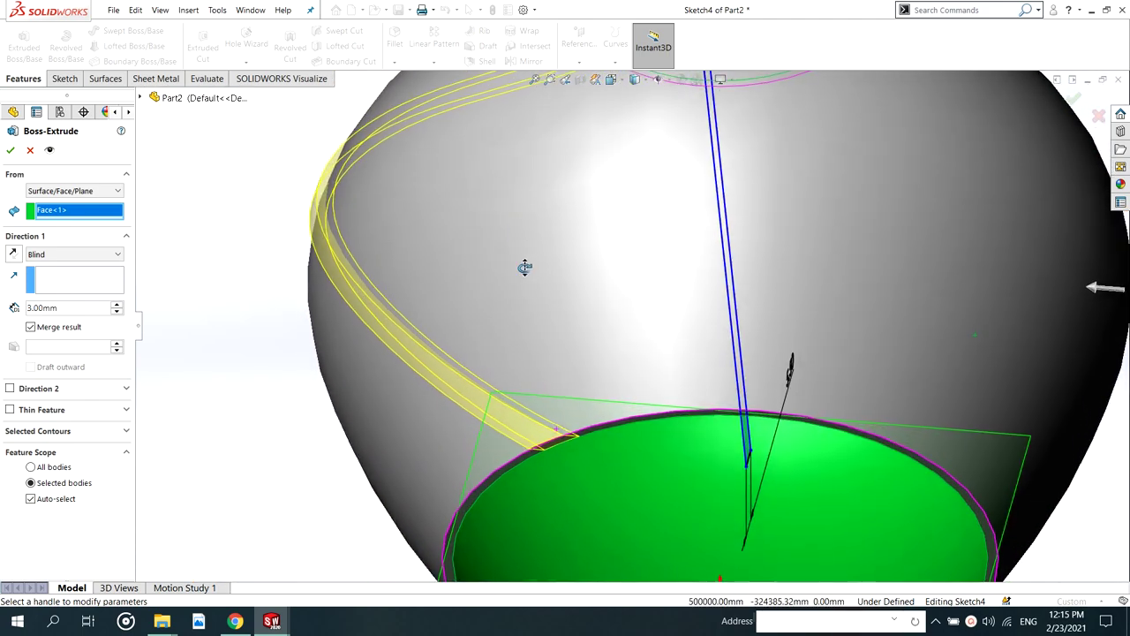
pyautogui.scroll(-4, 554, 438)
pyautogui.moveTo(555, 438); pyautogui.dragTo(518, 292, button='middle')
pyautogui.scroll(10, 518, 293)
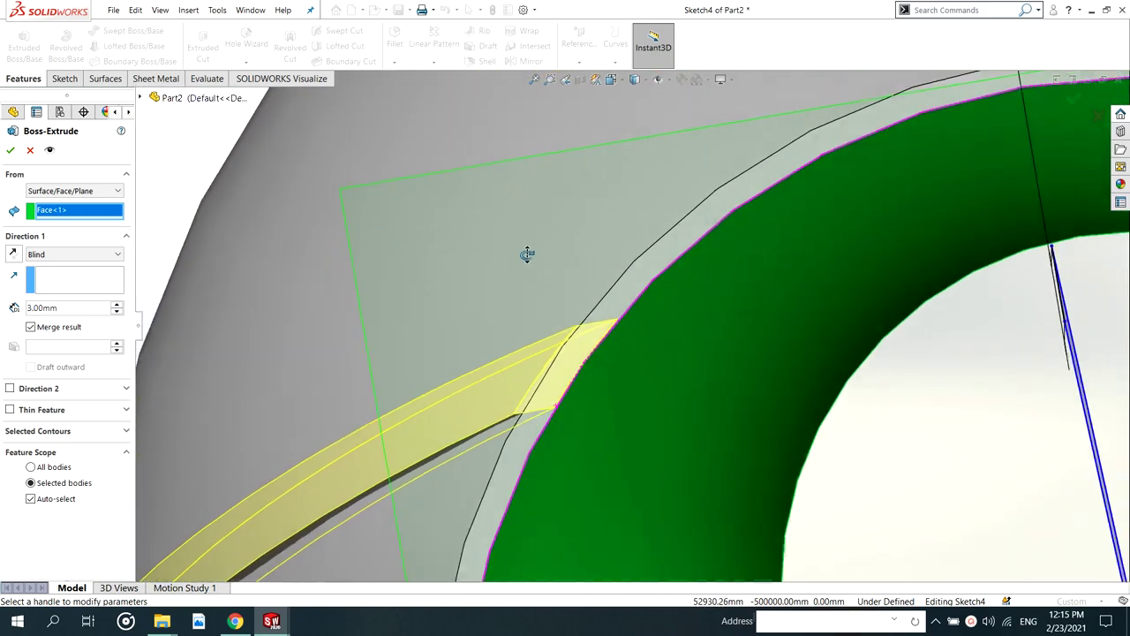
# Extrude the Sketch4 strip 3 mm from the shell's inner face as a separate body, with merging turned off
pyautogui.scroll(5, 584, 324)
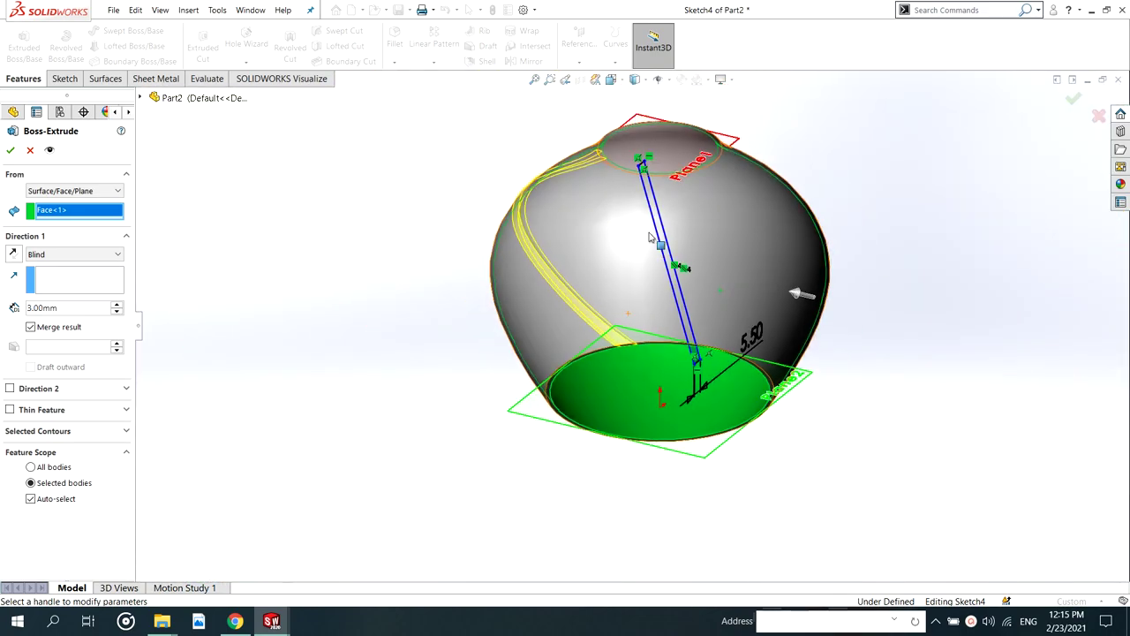
pyautogui.moveTo(669, 223); pyautogui.dragTo(627, 246, button='middle')
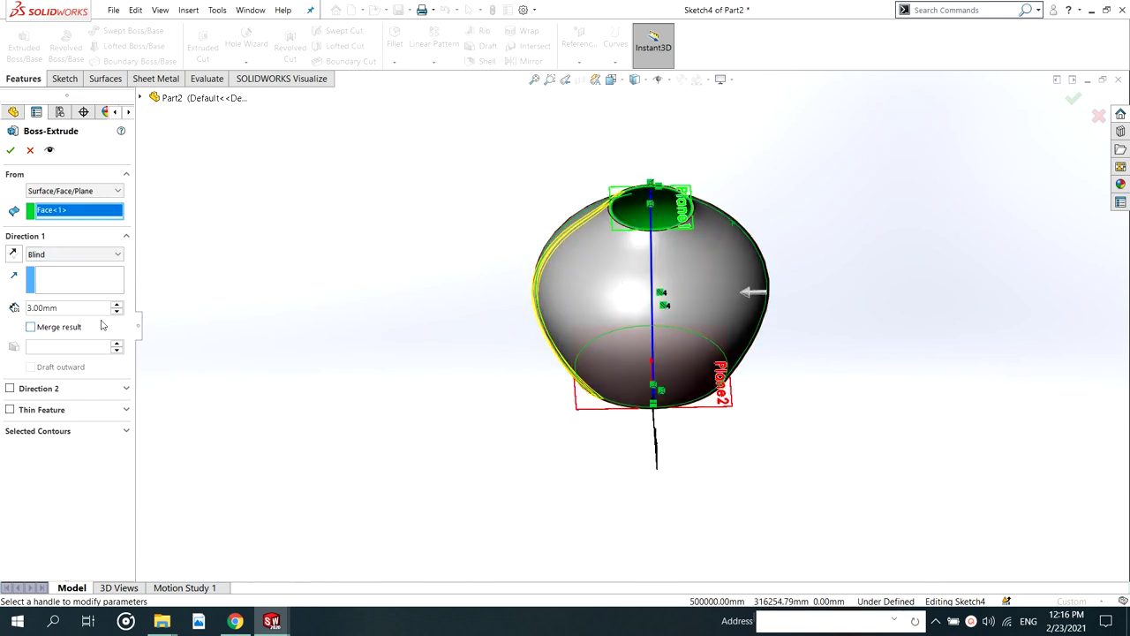
pyautogui.scroll(-1, 627, 265)
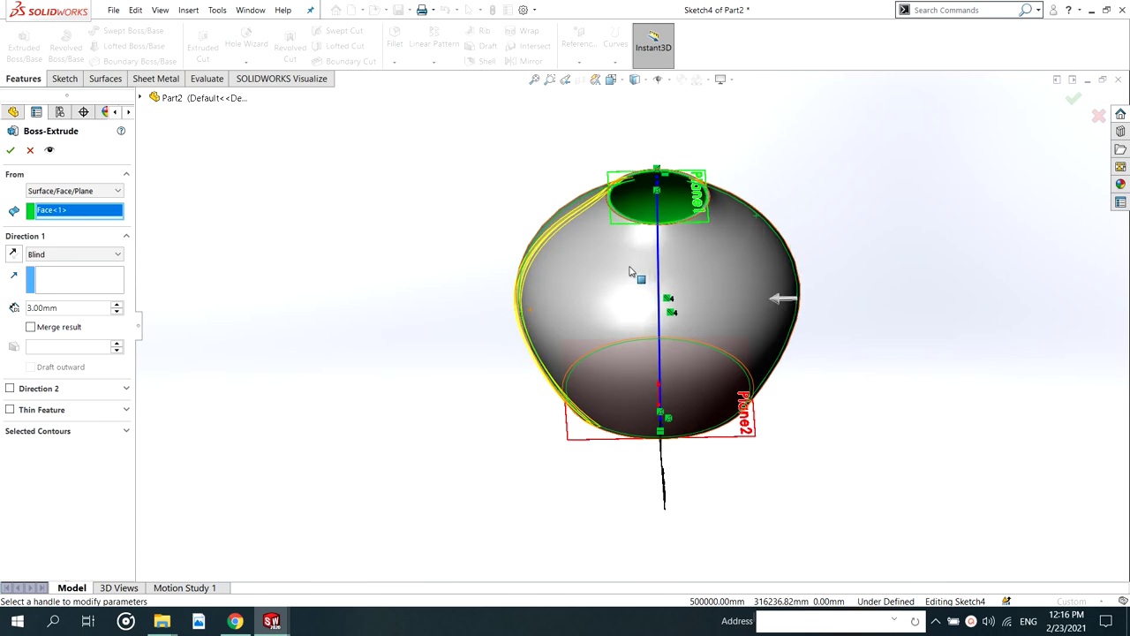
pyautogui.click(11, 151)
pyautogui.scroll(-2, 676, 265)
pyautogui.moveTo(676, 265); pyautogui.dragTo(672, 227, button='middle')
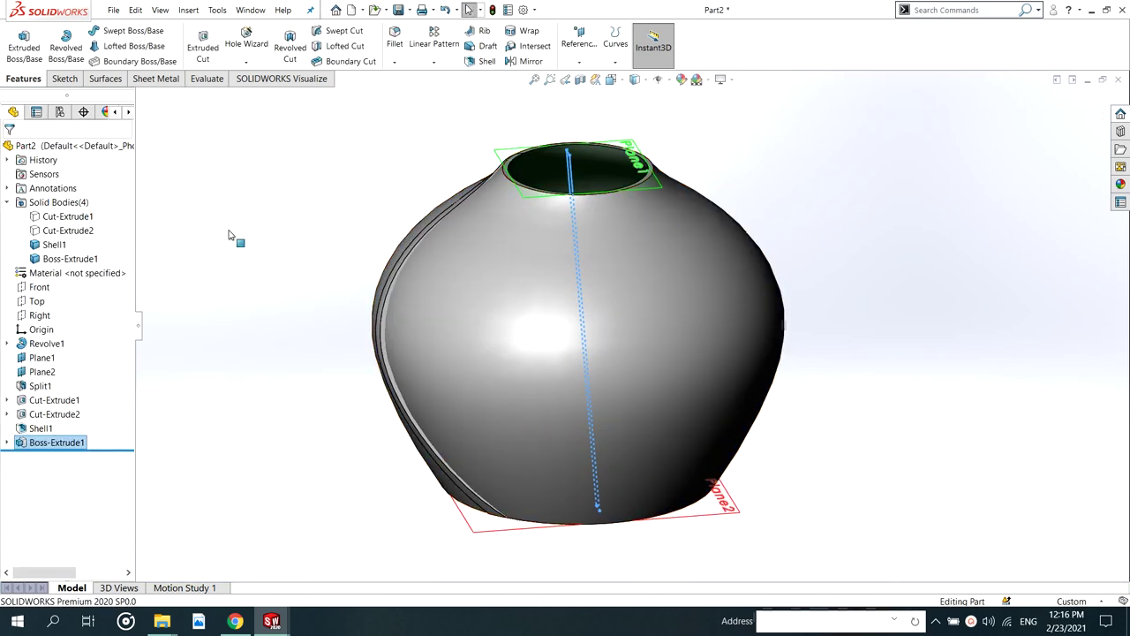
# Hide the extruded strip's body and examine the shell on its own
pyautogui.click(50, 231)
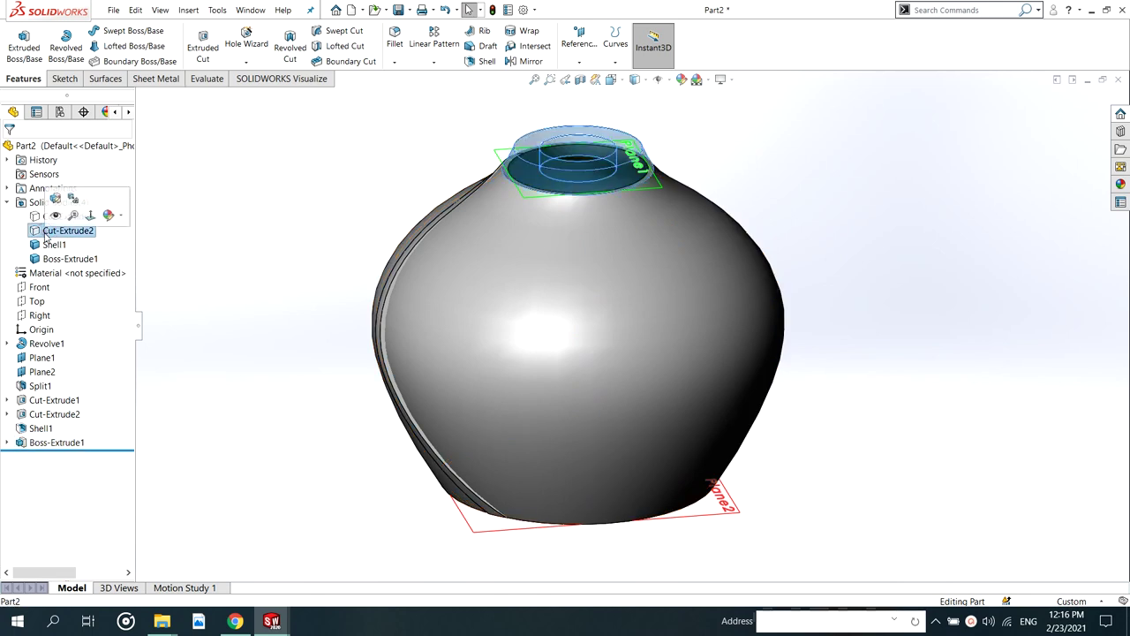
pyautogui.click(50, 244)
pyautogui.rightClick(49, 247)
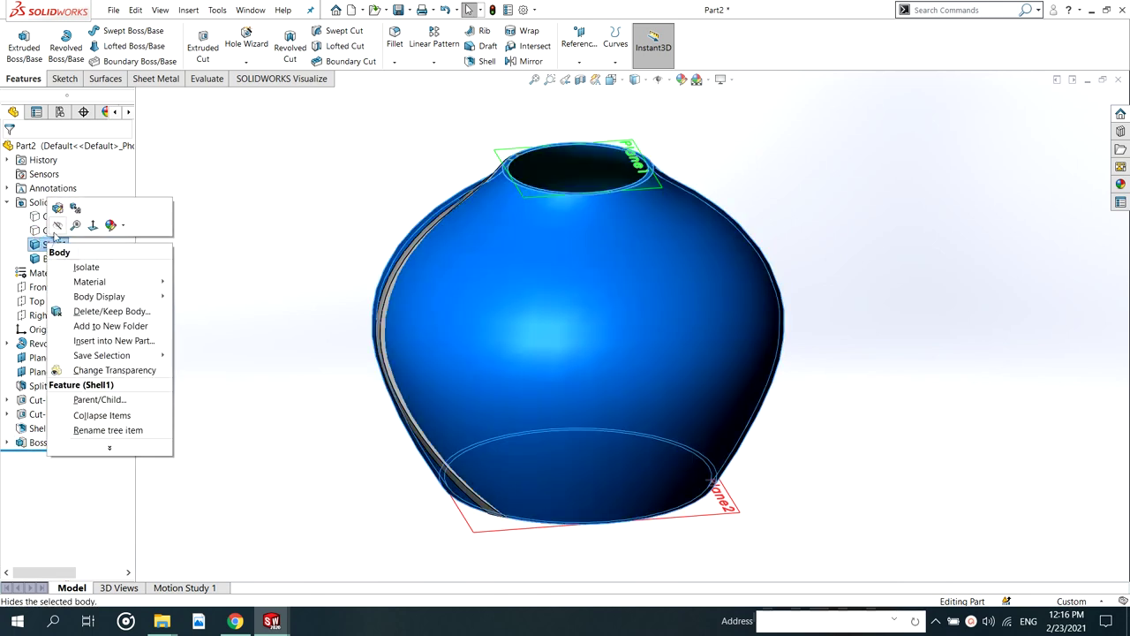
pyautogui.click(46, 258)
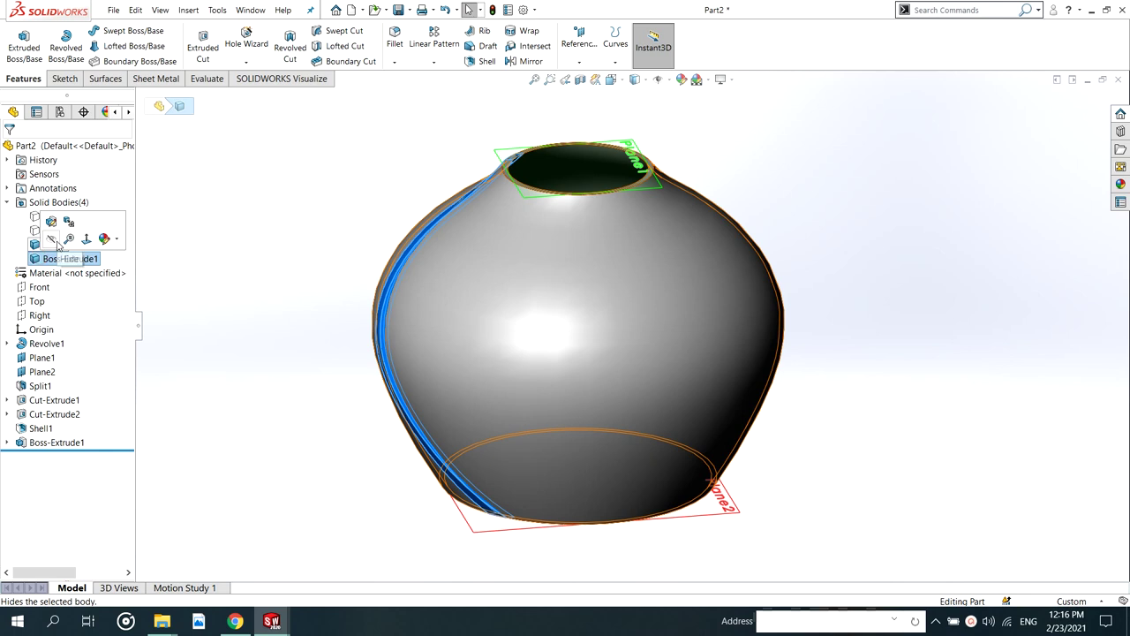
pyautogui.click(53, 241)
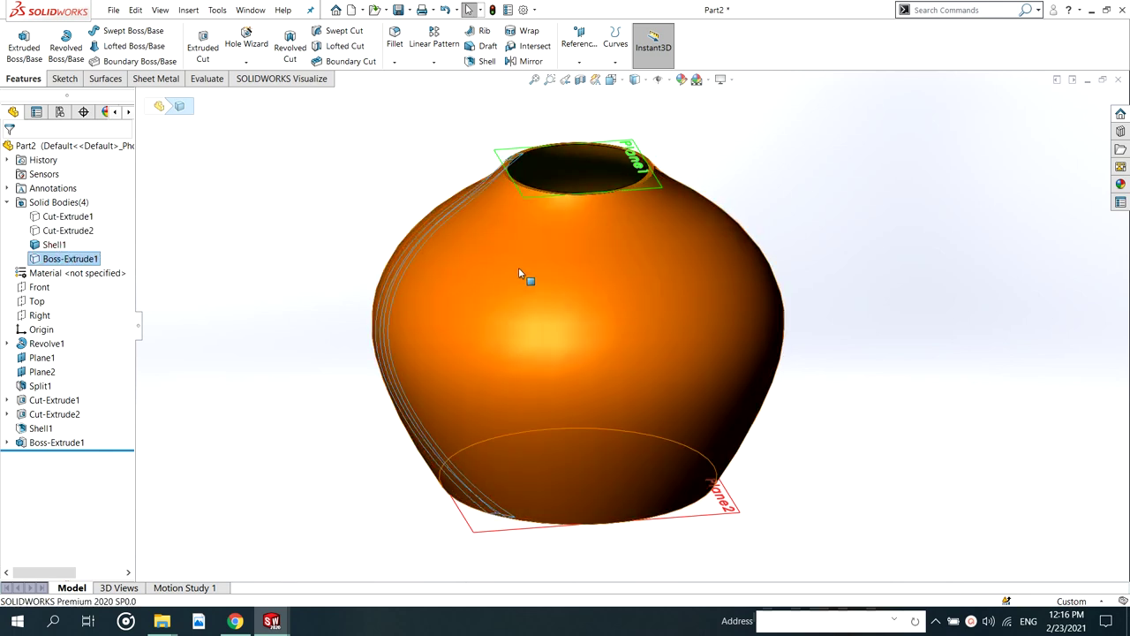
pyautogui.scroll(-3, 672, 300)
pyautogui.click(816, 306)
pyautogui.moveTo(749, 319)
pyautogui.mouseDown(button='middle')
pyautogui.moveTo(742, 294)
pyautogui.moveTo(740, 303)
pyautogui.mouseUp(button='middle')
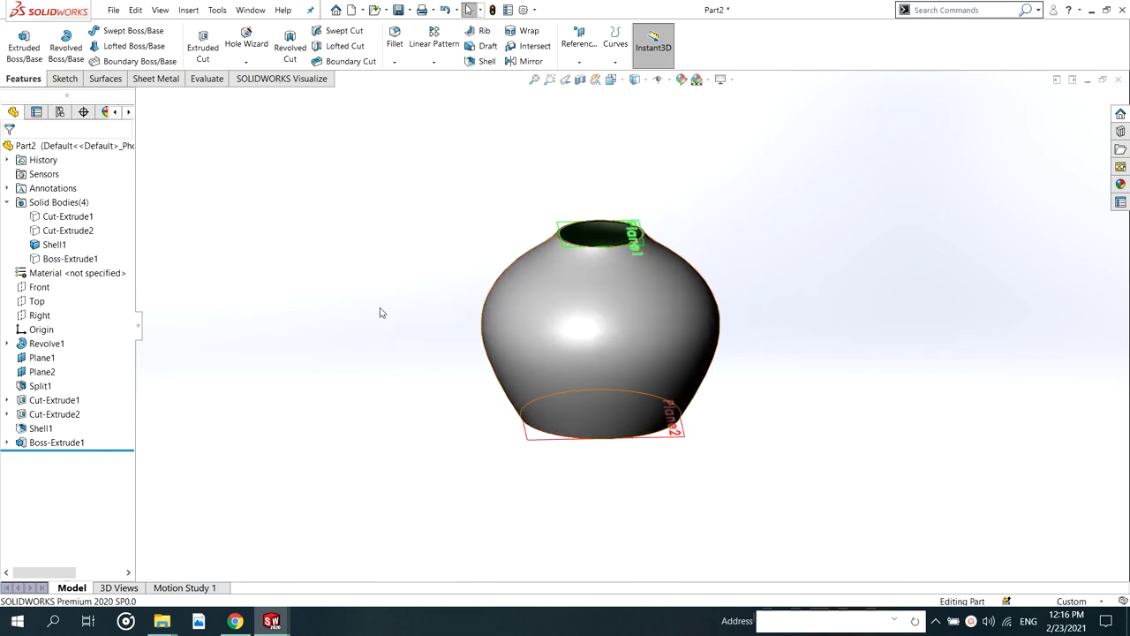
# Show the strip's body again, hide the shell body, and examine the curved strip alone
pyautogui.click(48, 247)
pyautogui.click(63, 233)
pyautogui.click(794, 335)
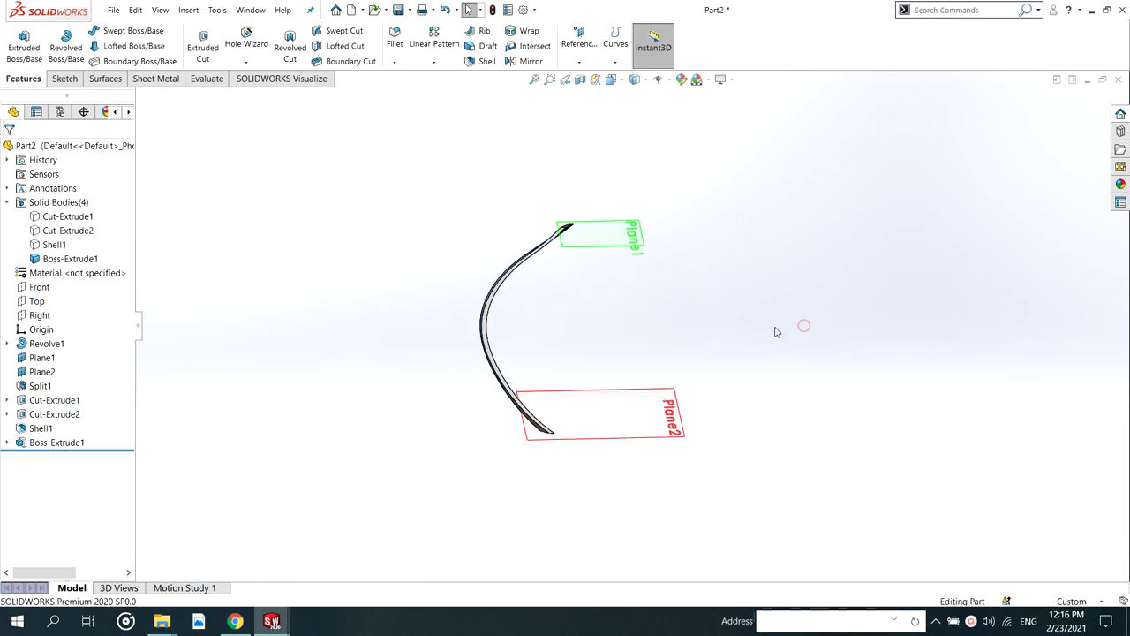
pyautogui.moveTo(775, 328); pyautogui.dragTo(600, 329, button='middle')
pyautogui.click(70, 258)
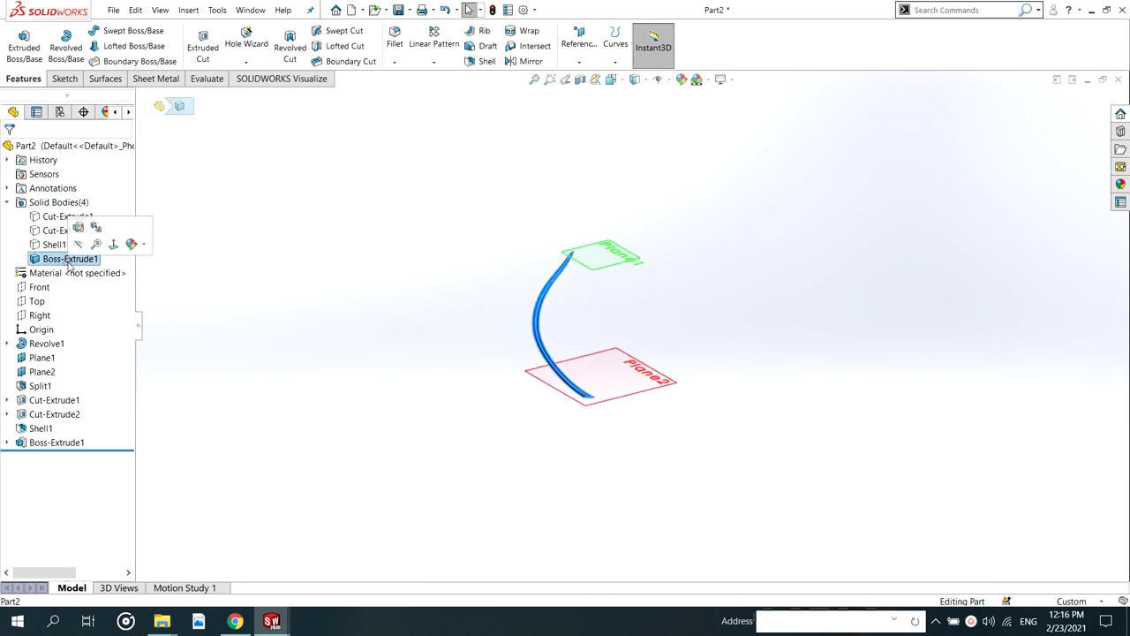
pyautogui.scroll(-3, 782, 339)
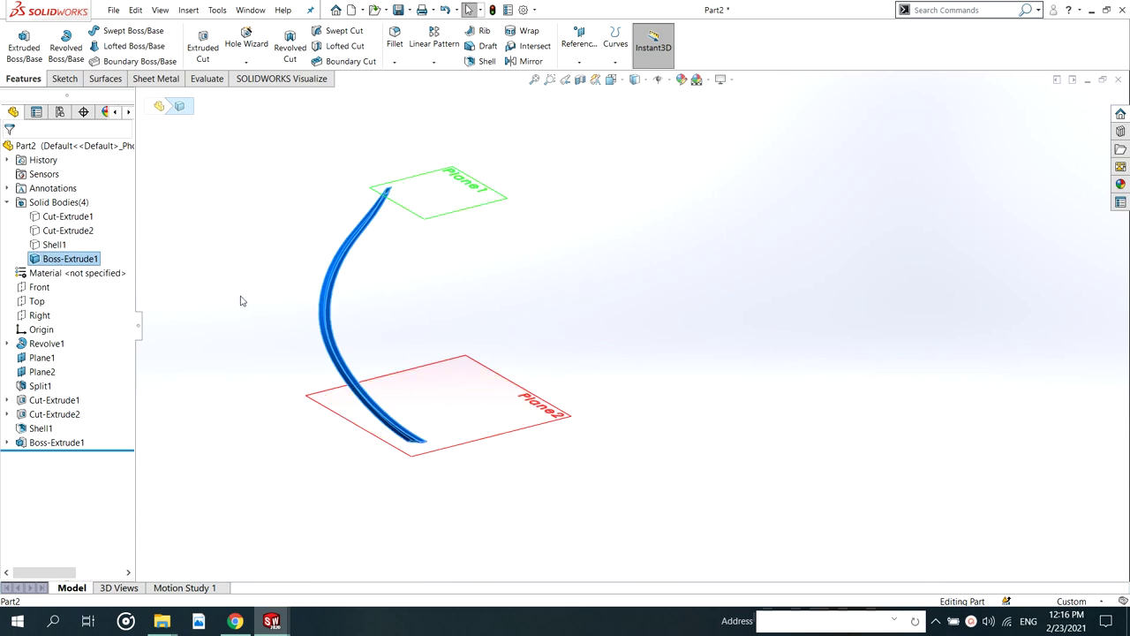
# Undo the visibility changes and the separate strip extrusion, returning to editing Sketch4
pyautogui.hotkey('ctrl', 'z')
pyautogui.hotkey('ctrl', 'z')
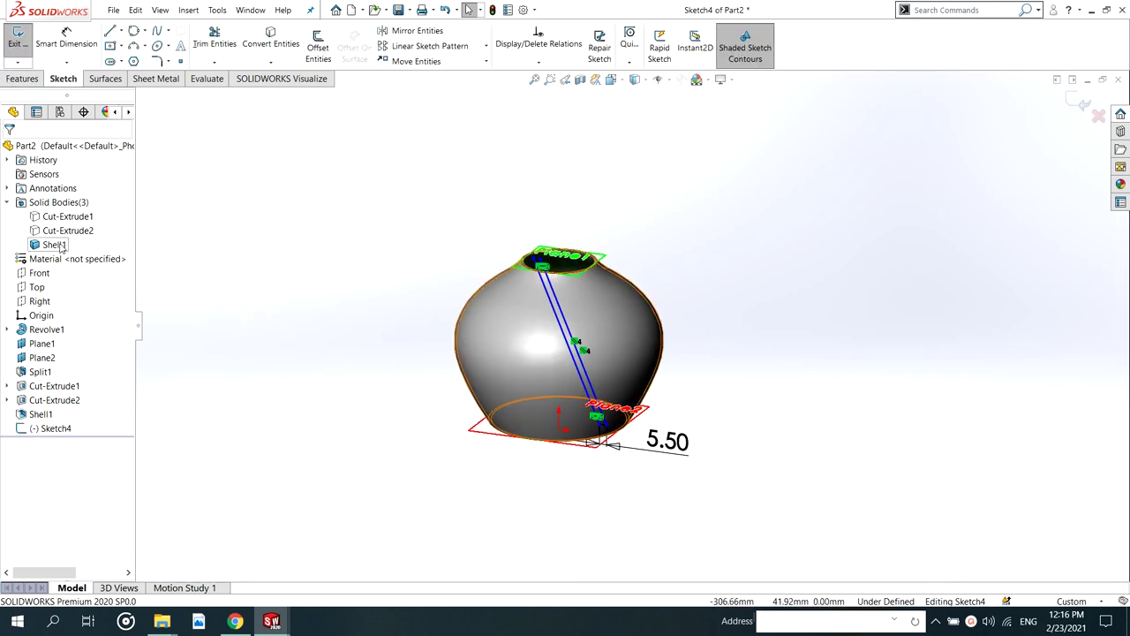
pyautogui.moveTo(742, 308); pyautogui.dragTo(719, 313, button='middle')
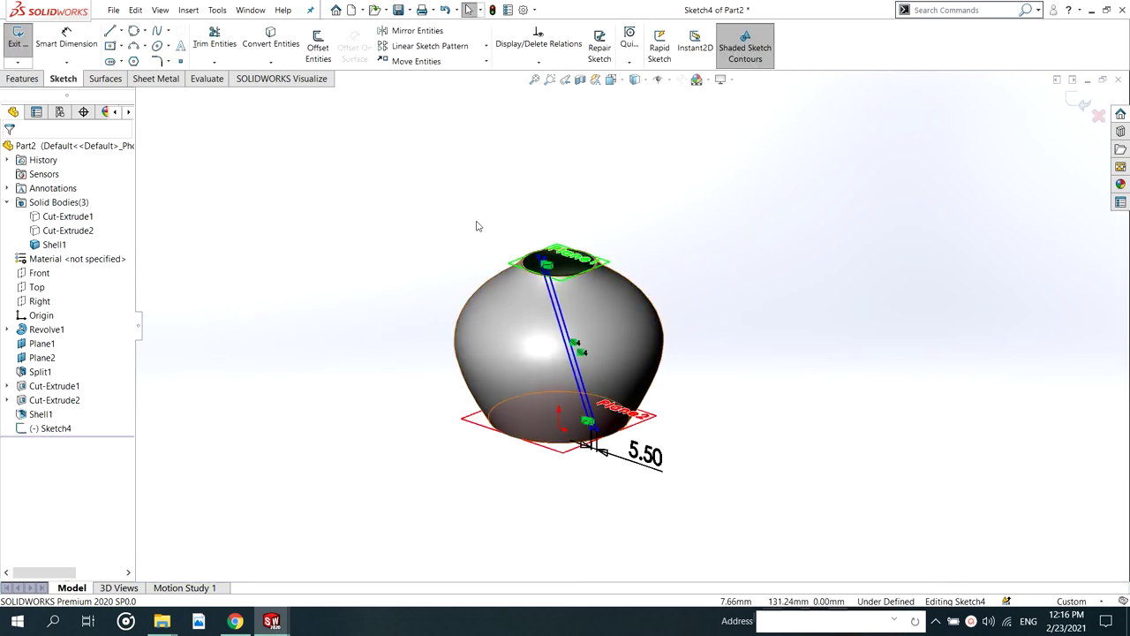
# Extrude the strip 3 mm blind from the shell's inner face with the result merged into the shell
pyautogui.click(22, 79)
pyautogui.click(24, 47)
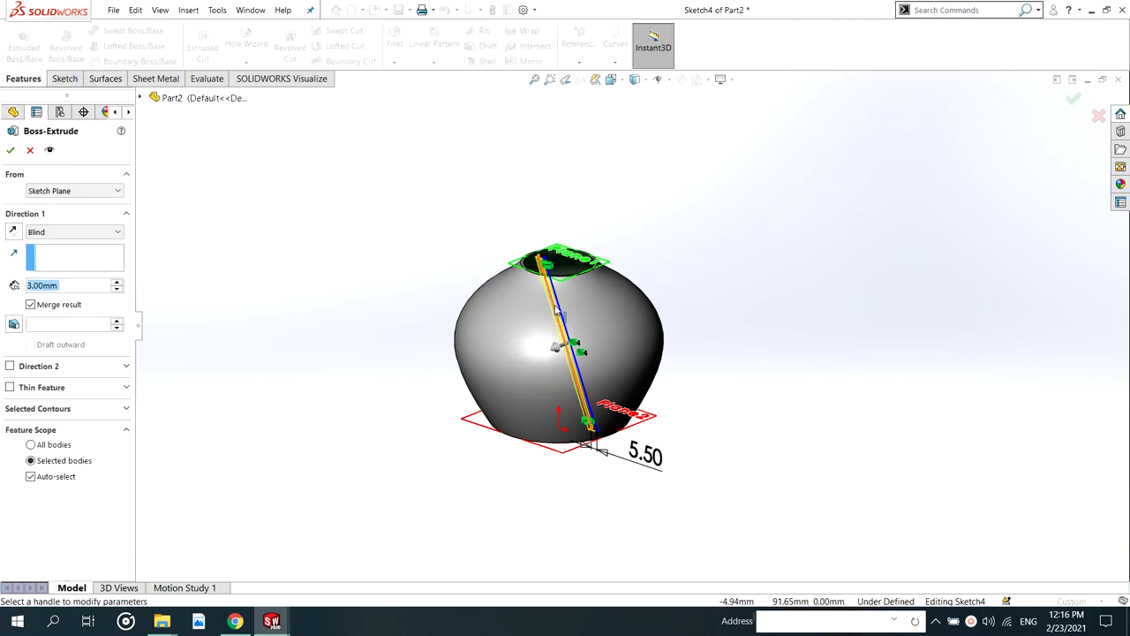
pyautogui.click(117, 233)
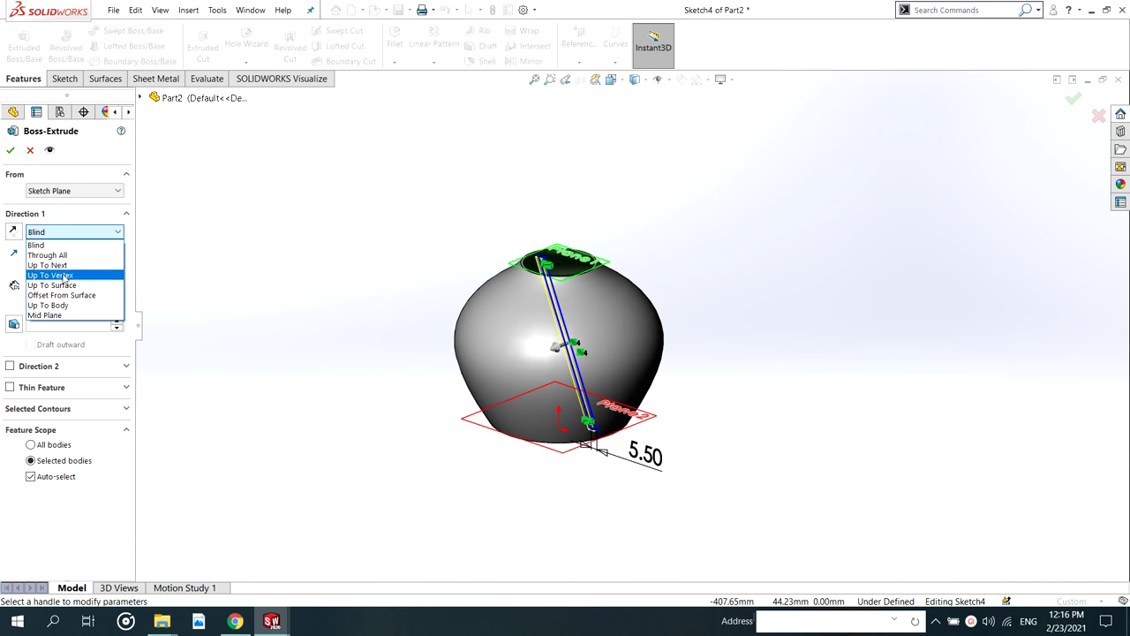
pyautogui.click(71, 190)
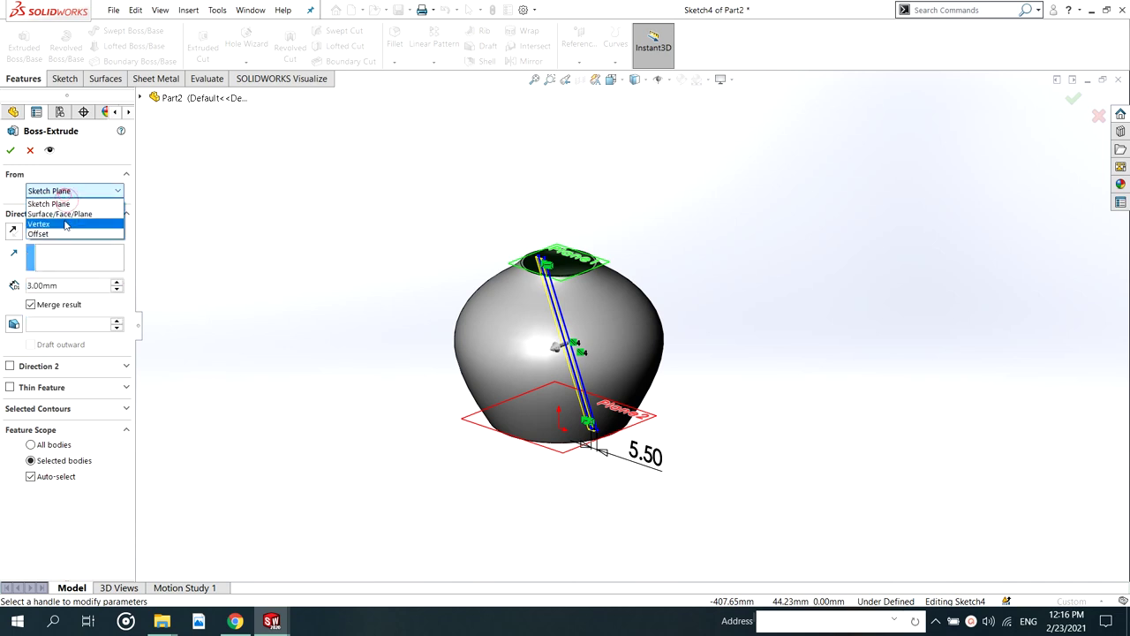
pyautogui.click(63, 215)
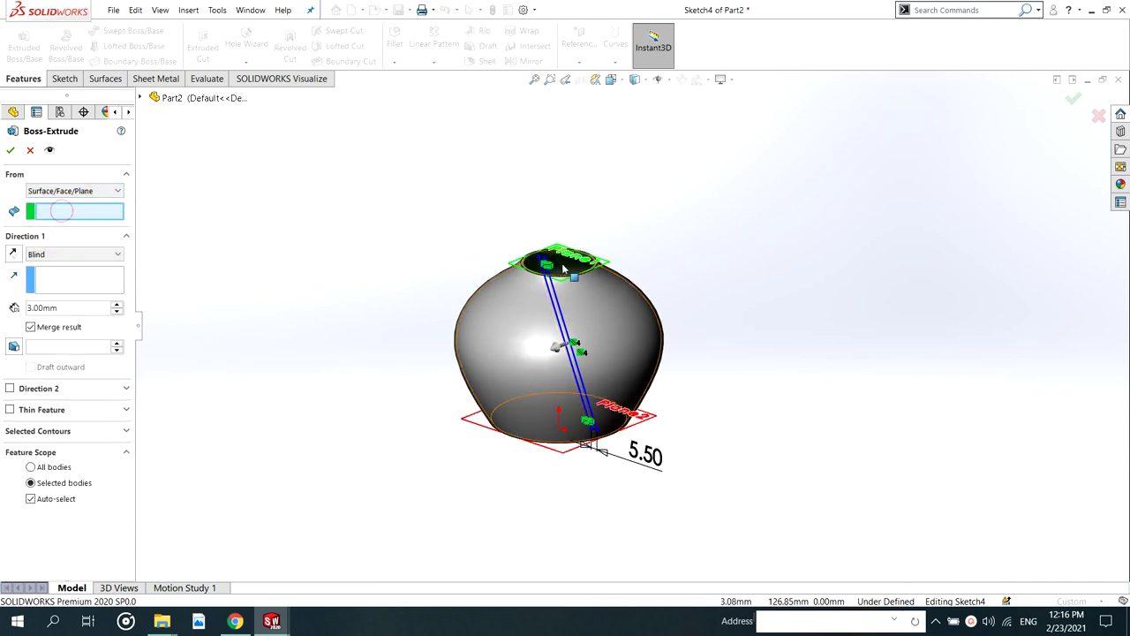
pyautogui.click(521, 300)
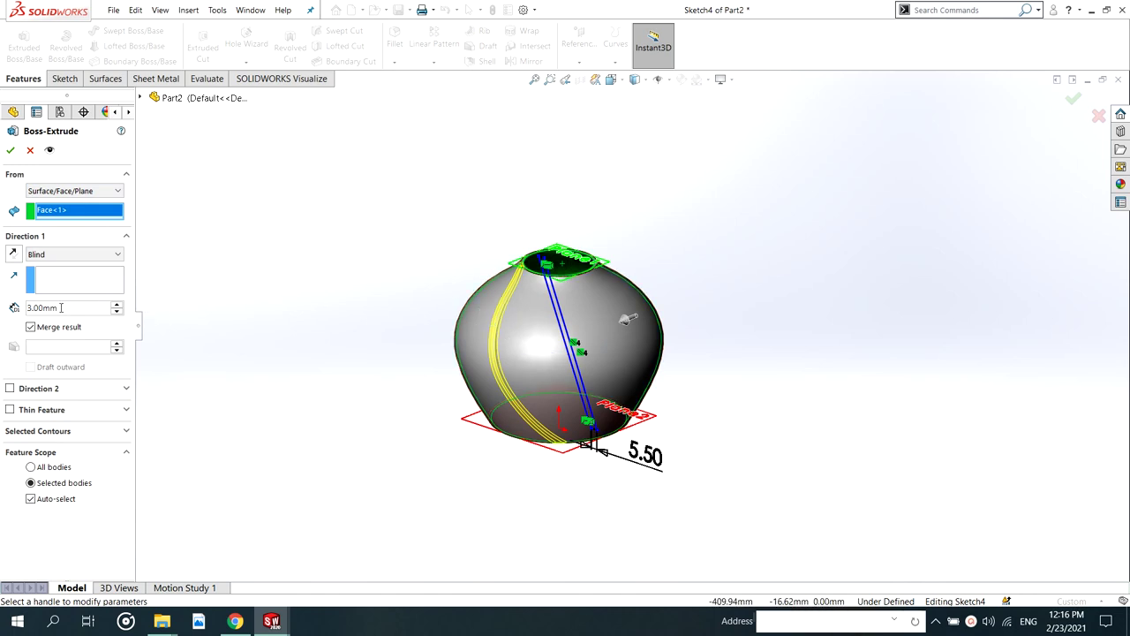
pyautogui.scroll(-1, 554, 385)
pyautogui.moveTo(536, 379); pyautogui.dragTo(434, 387, button='middle')
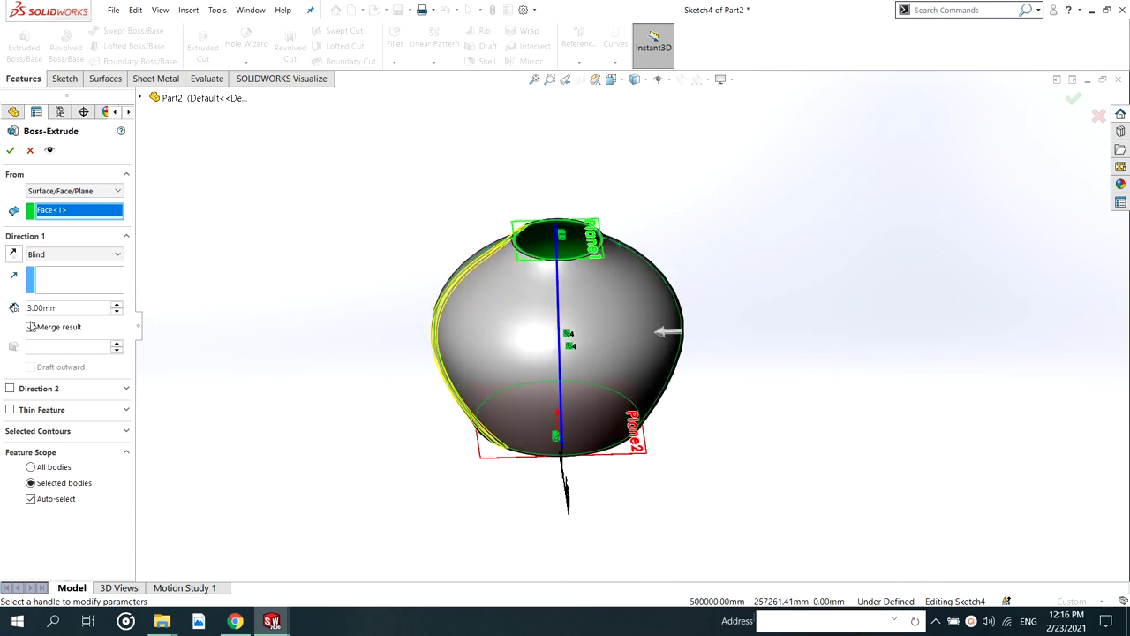
pyautogui.click(11, 153)
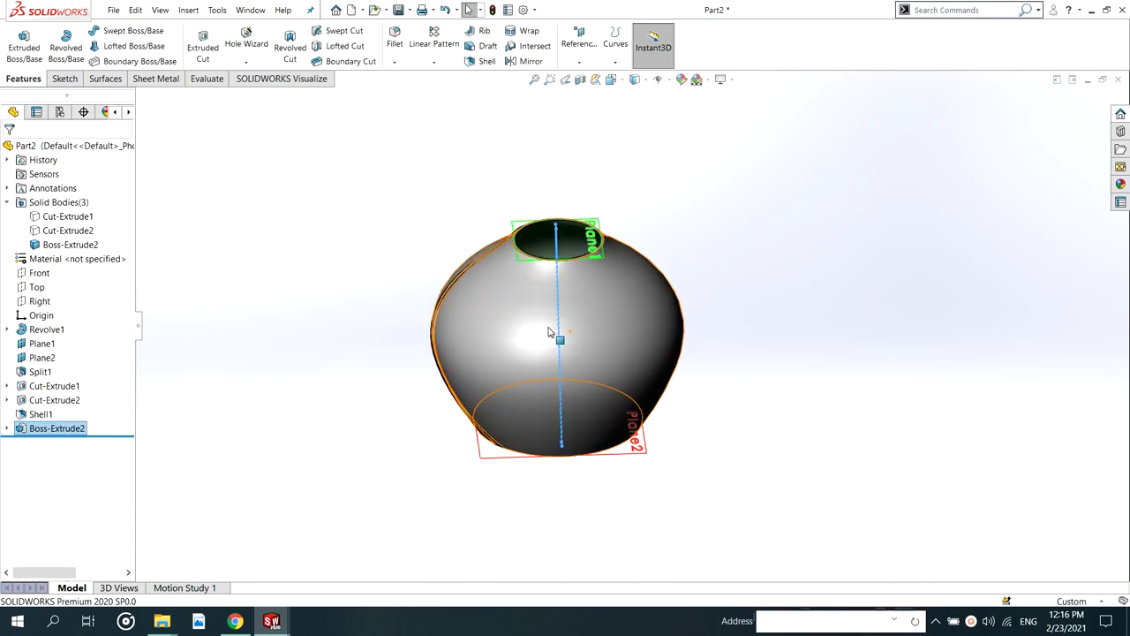
pyautogui.moveTo(554, 336); pyautogui.dragTo(539, 331, button='middle')
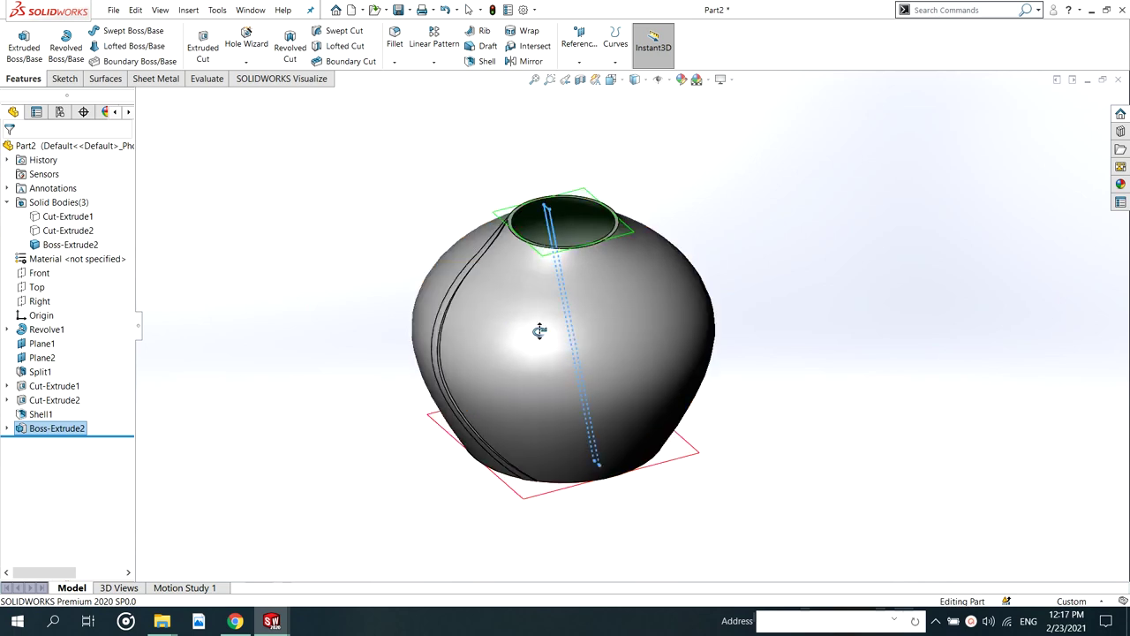
# Hide and show the merged body to check whether the strip and shell act as one solid
pyautogui.click(60, 246)
pyautogui.moveTo(570, 331); pyautogui.dragTo(470, 305, button='middle')
pyautogui.click(334, 258)
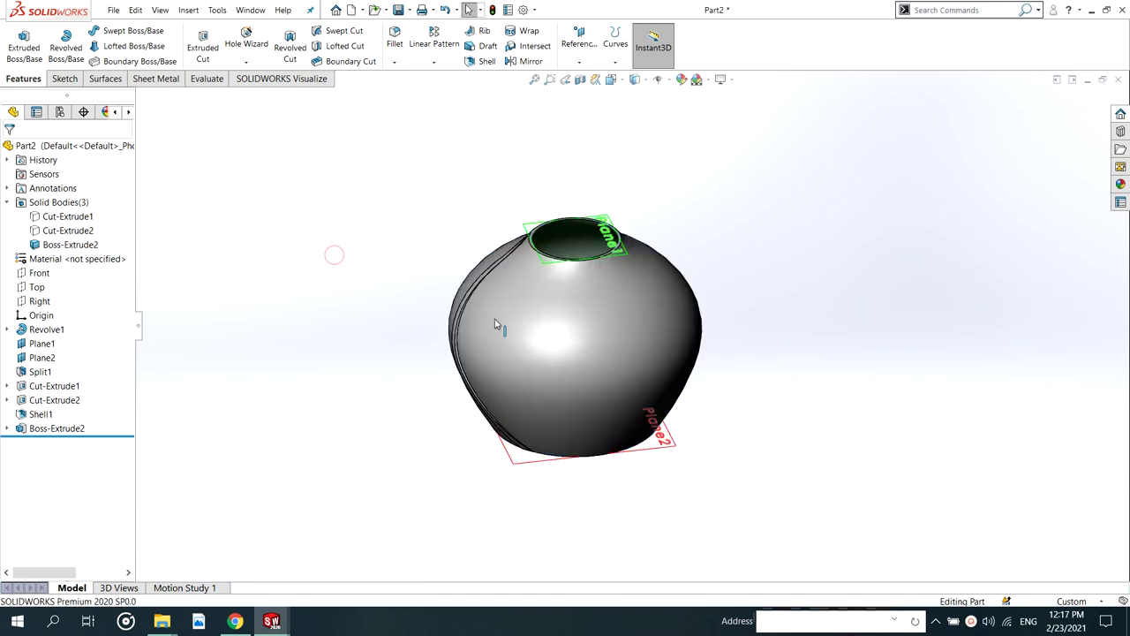
pyautogui.rightClick(46, 246)
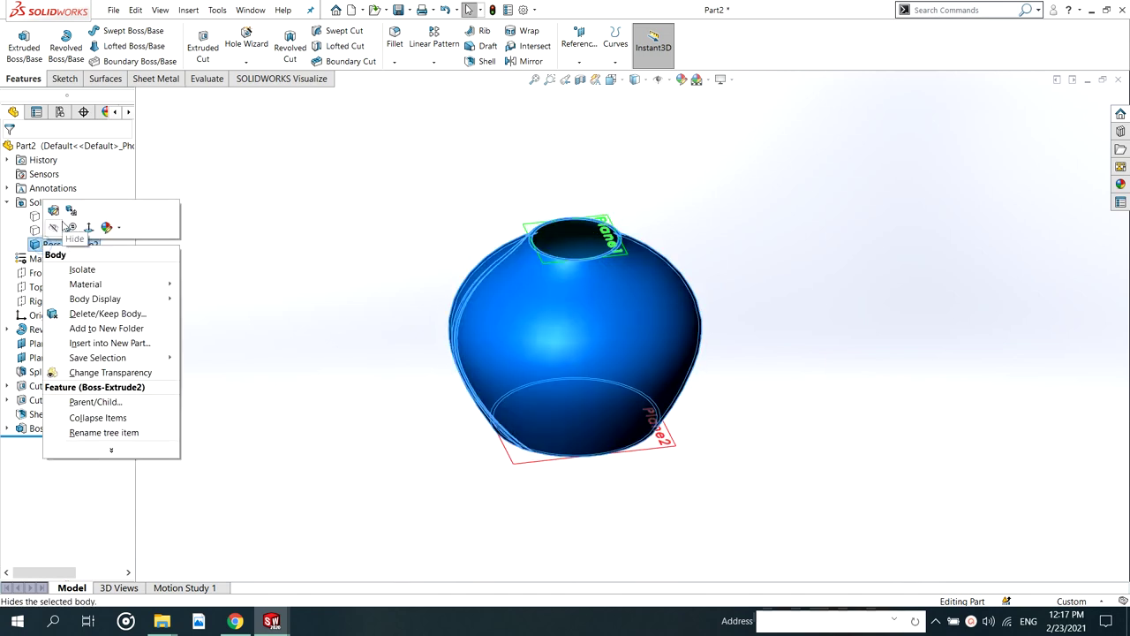
pyautogui.click(62, 225)
pyautogui.moveTo(532, 329)
pyautogui.mouseDown(button='middle')
pyautogui.moveTo(573, 303)
pyautogui.moveTo(541, 320)
pyautogui.mouseUp(button='middle')
pyautogui.rightClick(55, 248)
pyautogui.click(66, 225)
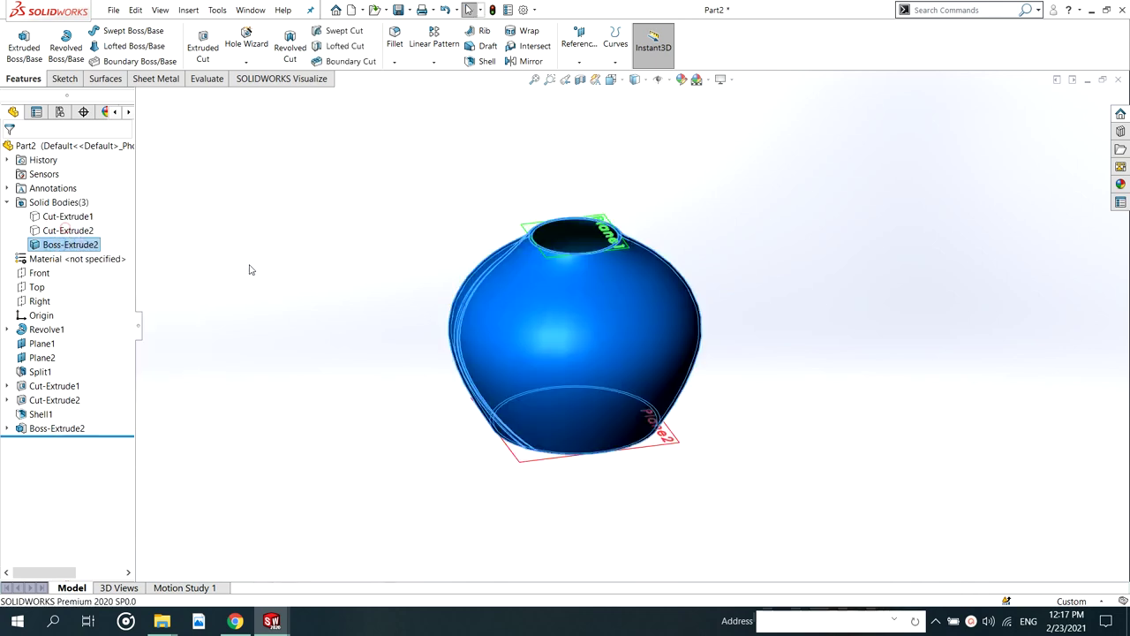
pyautogui.scroll(2, 374, 285)
pyautogui.moveTo(373, 285); pyautogui.dragTo(401, 261, button='middle')
# Undo the merged strip extrusion, the sketch reordering and Shell1, returning to the solid middle body
pyautogui.hotkey('ctrl', 'z')
pyautogui.hotkey('ctrl', 'z')
pyautogui.hotkey('ctrl', 'z')
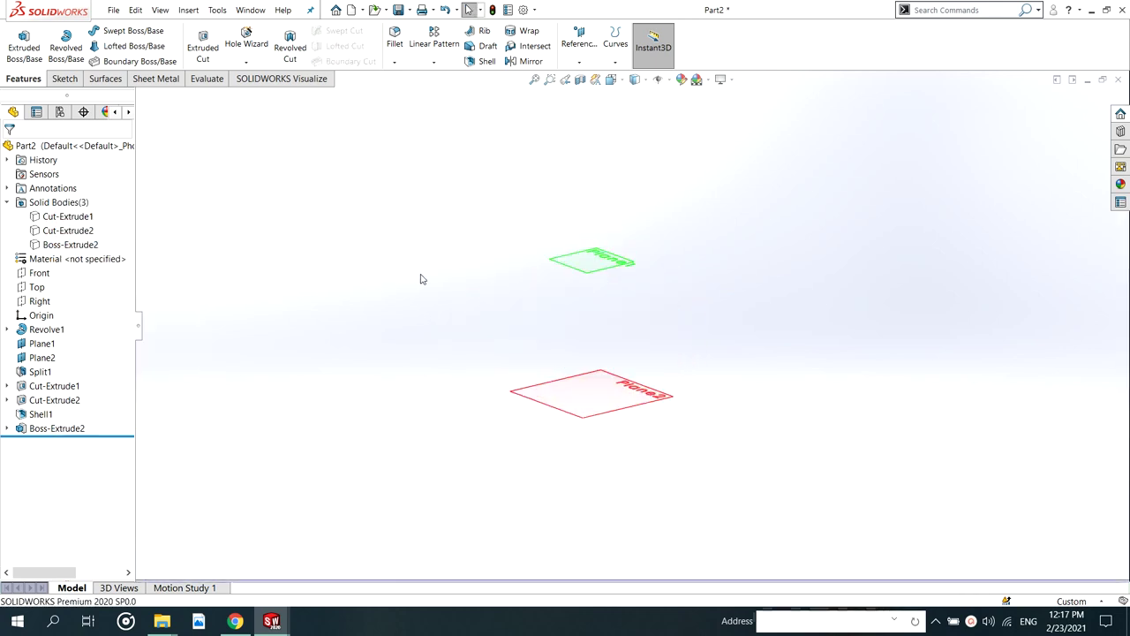
pyautogui.hotkey('ctrl', 'z')
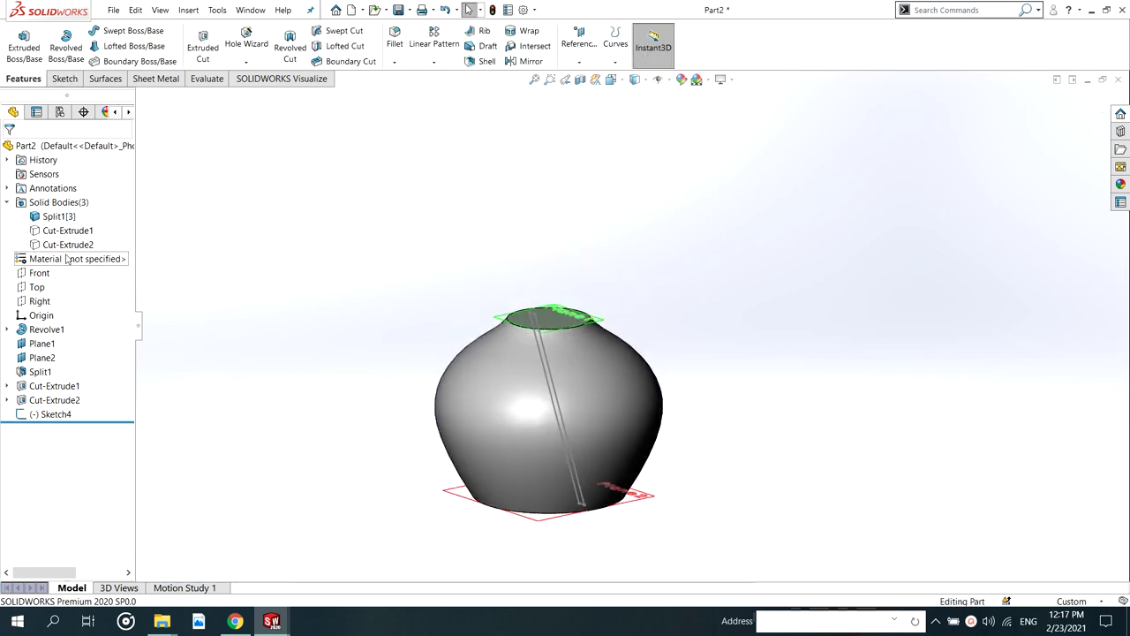
# Shell the middle body with a 1.60 mm wall, removing its top and bottom faces
pyautogui.moveTo(495, 292); pyautogui.dragTo(521, 336, button='middle')
pyautogui.click(530, 335)
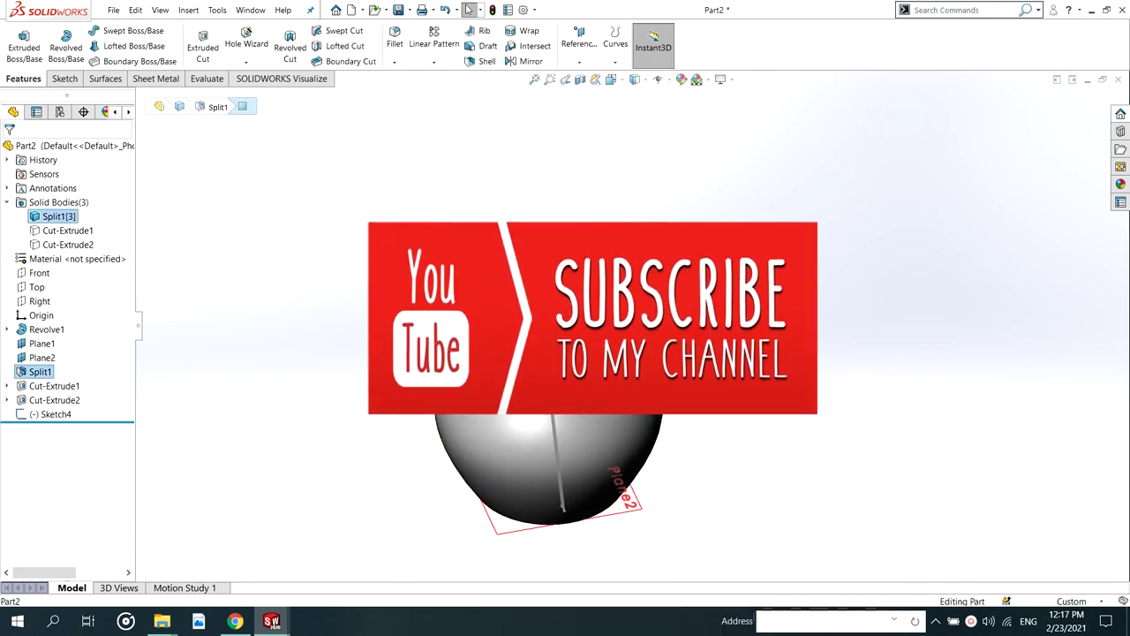
pyautogui.click(307, 329)
pyautogui.press('s')
pyautogui.click(415, 403)
pyautogui.click(545, 332)
pyautogui.moveTo(552, 574); pyautogui.dragTo(547, 530, button='middle')
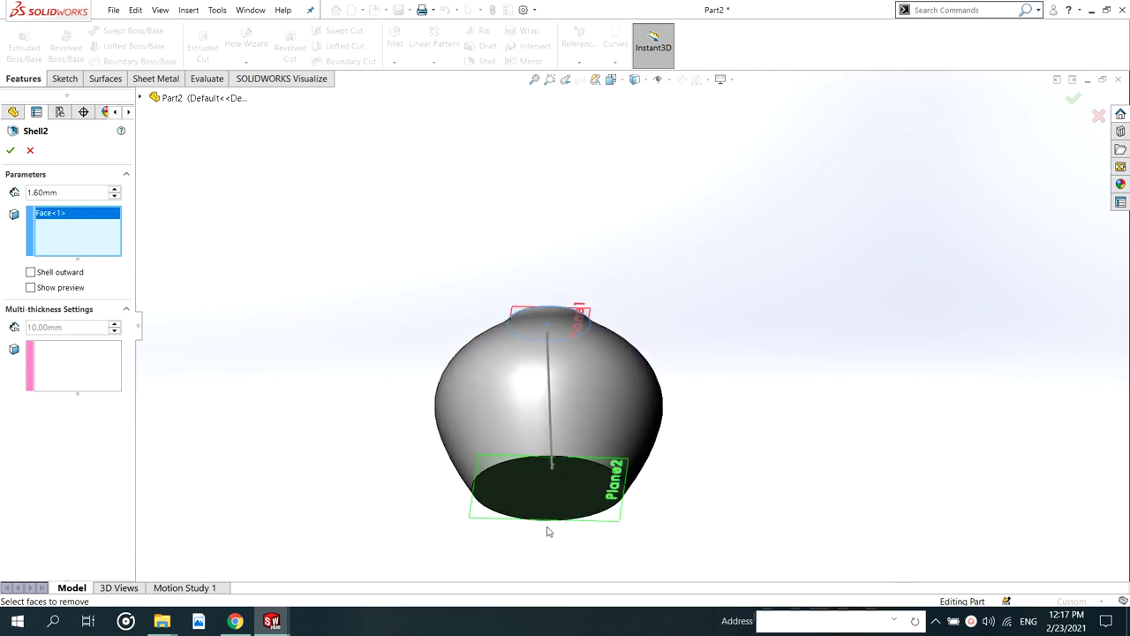
pyautogui.click(530, 491)
pyautogui.moveTo(530, 477); pyautogui.dragTo(535, 521, button='middle')
pyautogui.click(11, 151)
# Reorder the feature history so that Sketch4 comes after Shell2, and reopen the sketch for editing
pyautogui.moveTo(532, 469); pyautogui.dragTo(666, 368, button='middle')
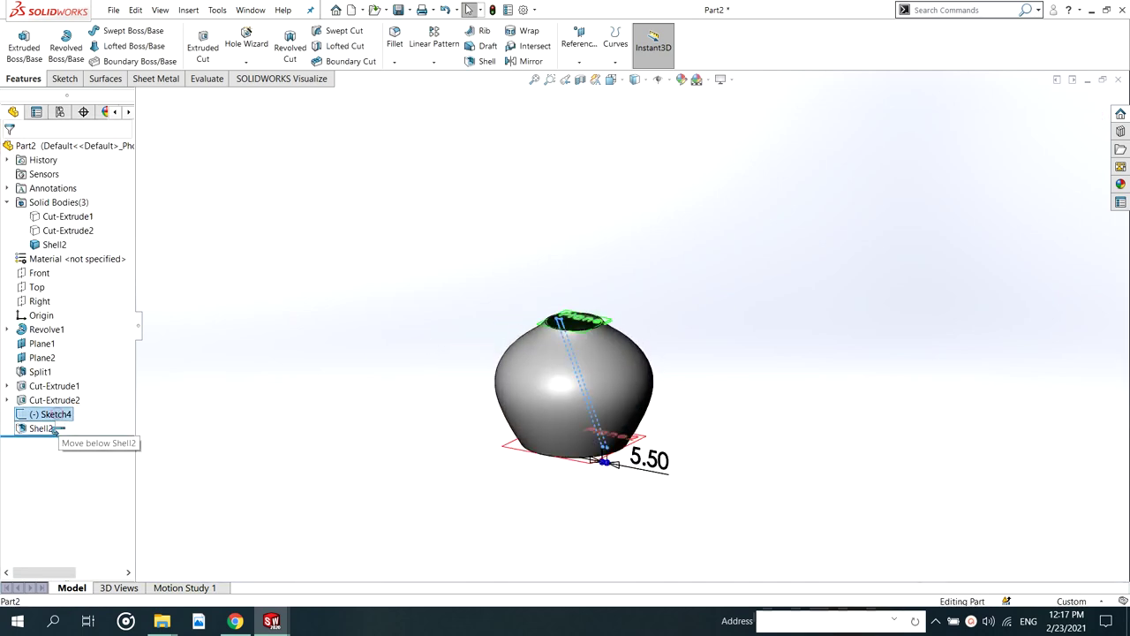
pyautogui.click(24, 46)
pyautogui.click(10, 151)
pyautogui.click(56, 428)
pyautogui.click(49, 393)
# Extrude the strip 3 mm blind from the inner face of the Shell2 body as a separate, unmerged body
pyautogui.click(23, 78)
pyautogui.click(24, 47)
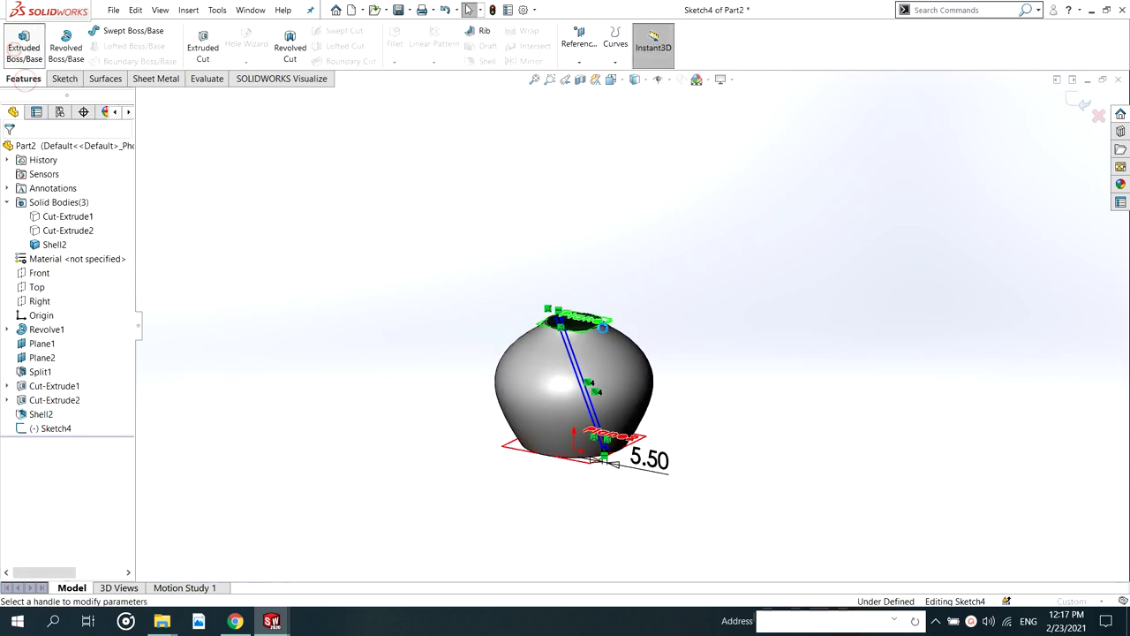
pyautogui.click(61, 192)
pyautogui.click(61, 200)
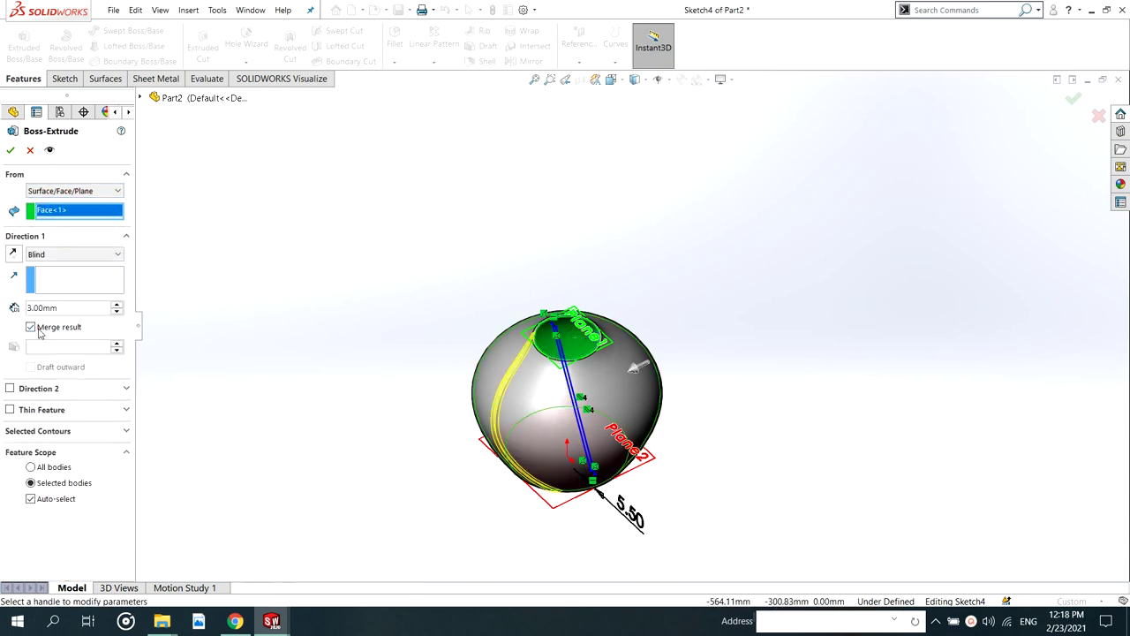
pyautogui.click(10, 151)
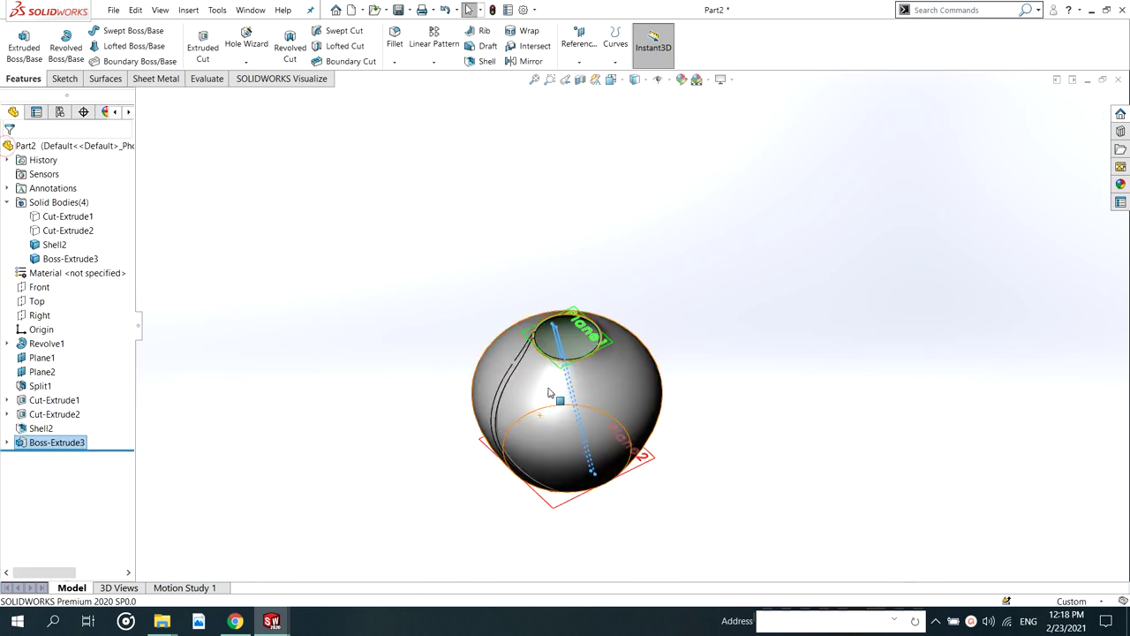
# Hide the Shell2 body, leaving only the extruded lattice strip in view
pyautogui.click(54, 247)
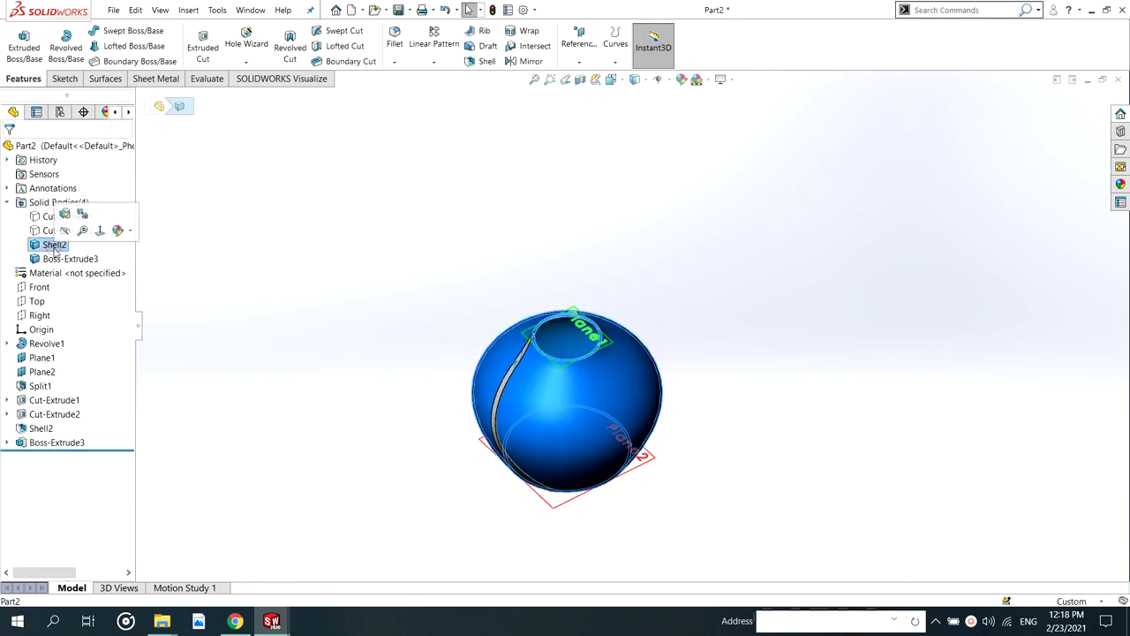
pyautogui.click(66, 231)
pyautogui.click(734, 384)
pyautogui.scroll(-2, 639, 429)
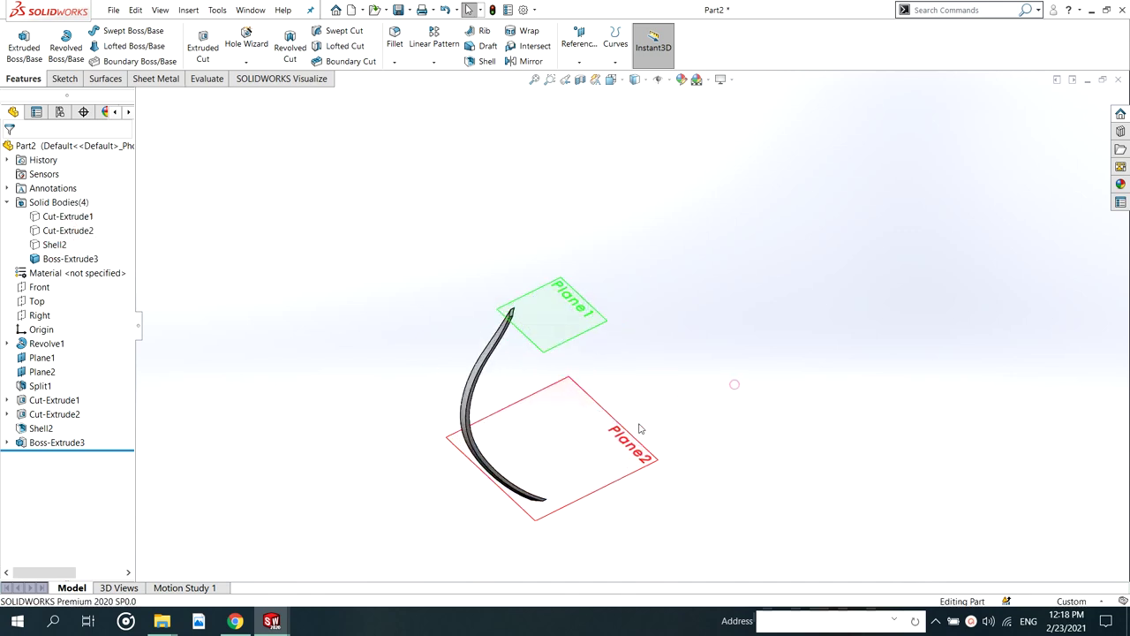
# Show the hidden Cut-Extrude1 and Cut-Extrude2 ring bodies together with the lattice strip
pyautogui.moveTo(638, 430); pyautogui.dragTo(591, 360, button='middle')
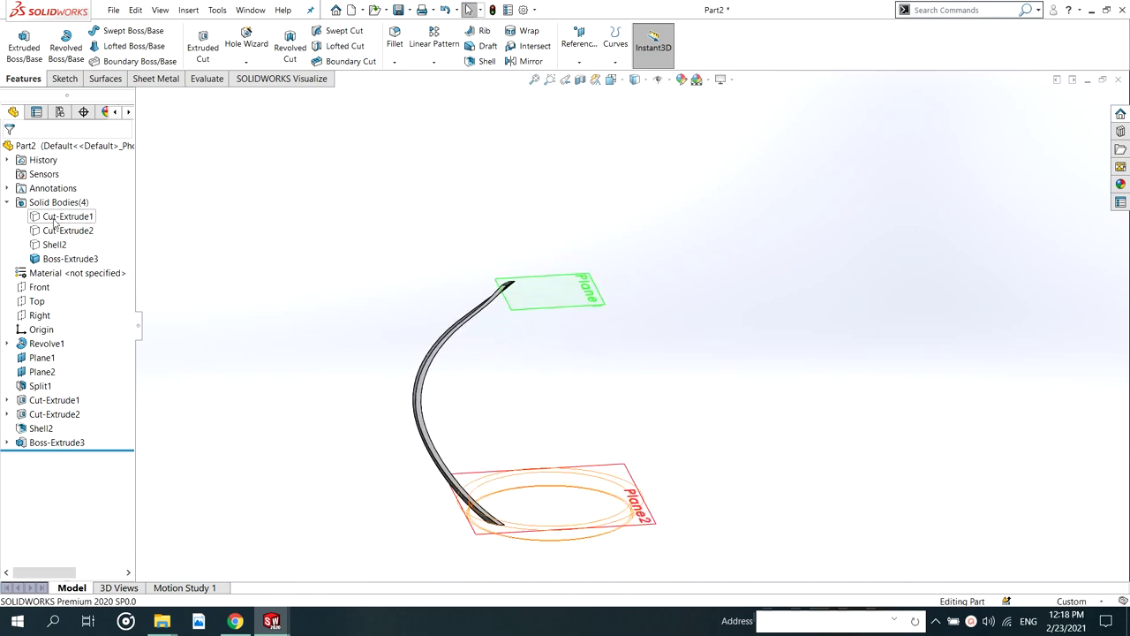
pyautogui.click(55, 216)
pyautogui.click(74, 200)
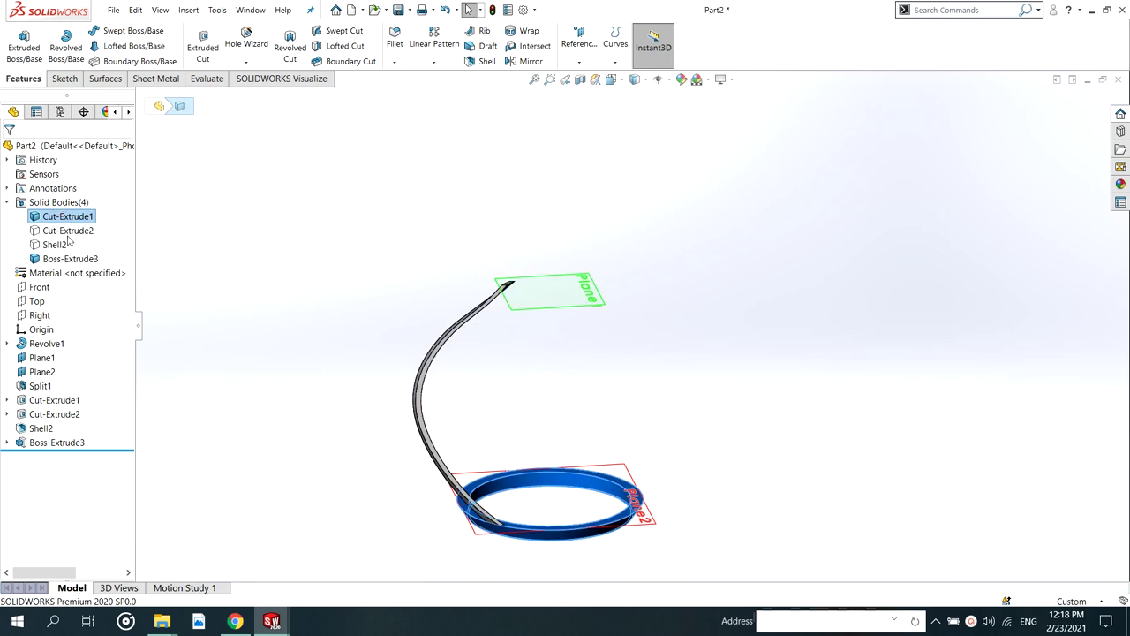
pyautogui.click(68, 230)
pyautogui.click(734, 323)
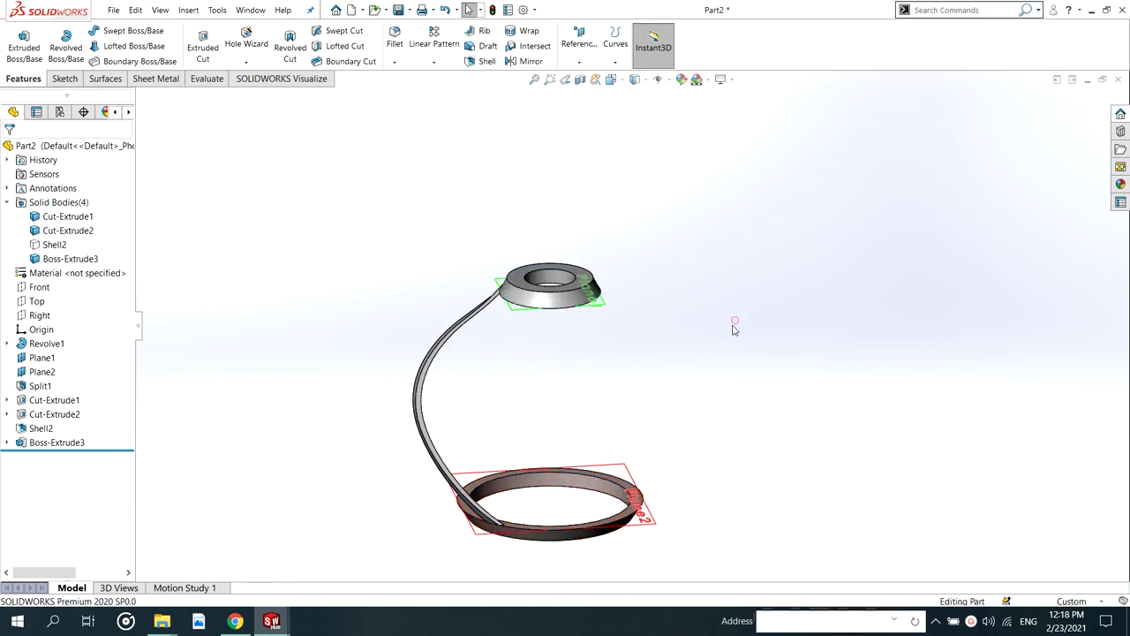
# Examine how the ends of the lattice strip meet the lower ring and the upper ring
pyautogui.moveTo(734, 323); pyautogui.dragTo(548, 460, button='middle')
pyautogui.scroll(-10, 547, 459)
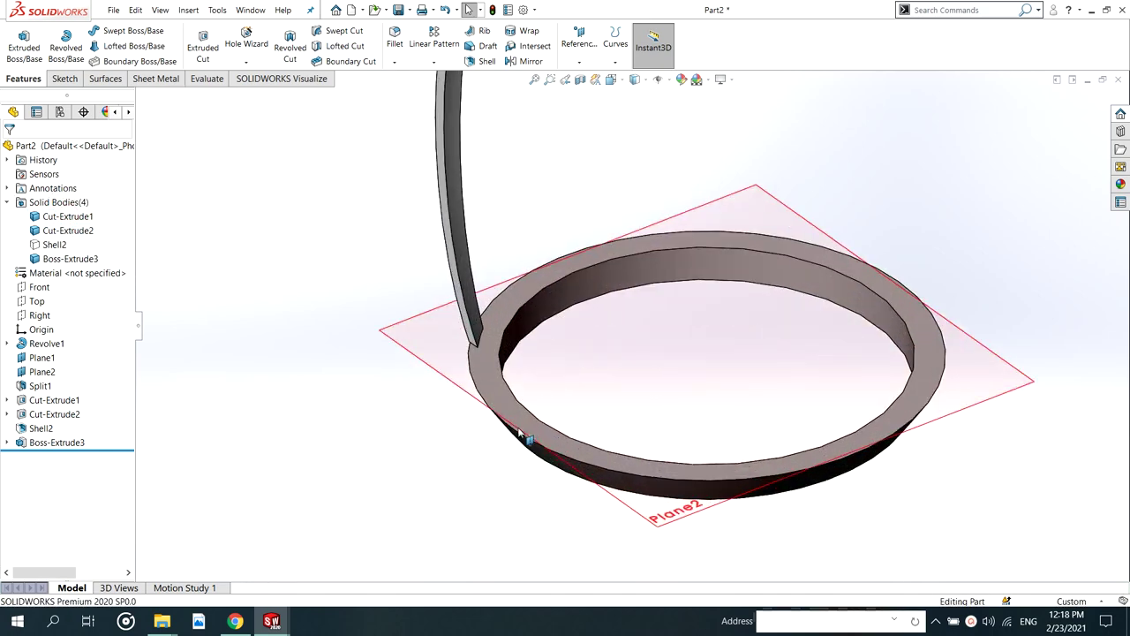
pyautogui.moveTo(482, 297); pyautogui.dragTo(527, 199, button='middle')
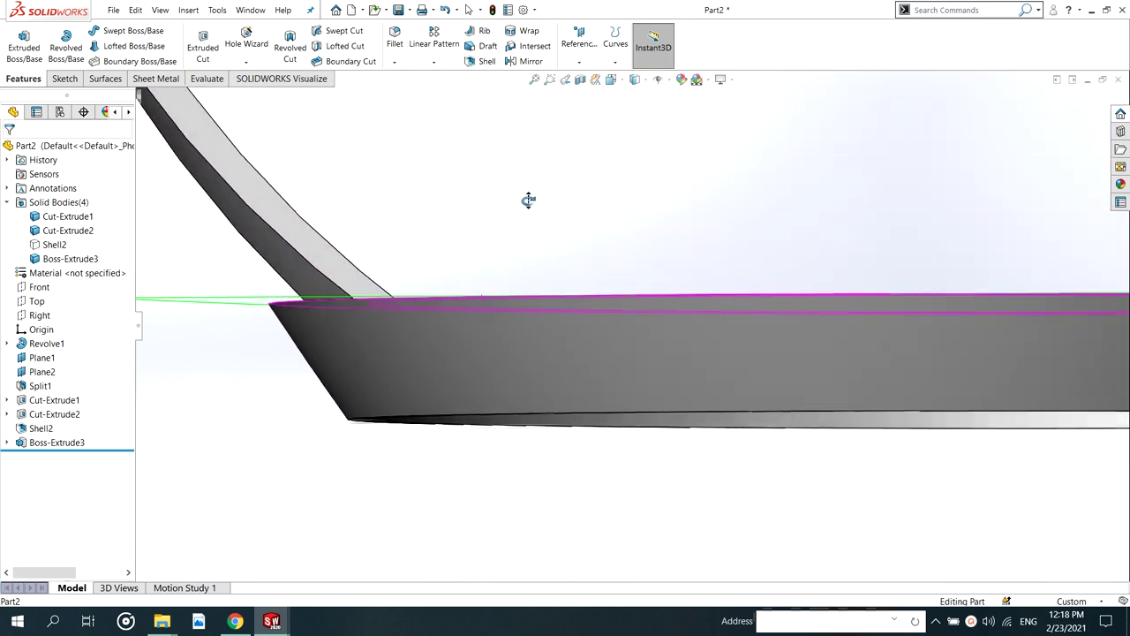
pyautogui.scroll(-3, 307, 265)
pyautogui.moveTo(361, 319); pyautogui.dragTo(391, 315, button='middle')
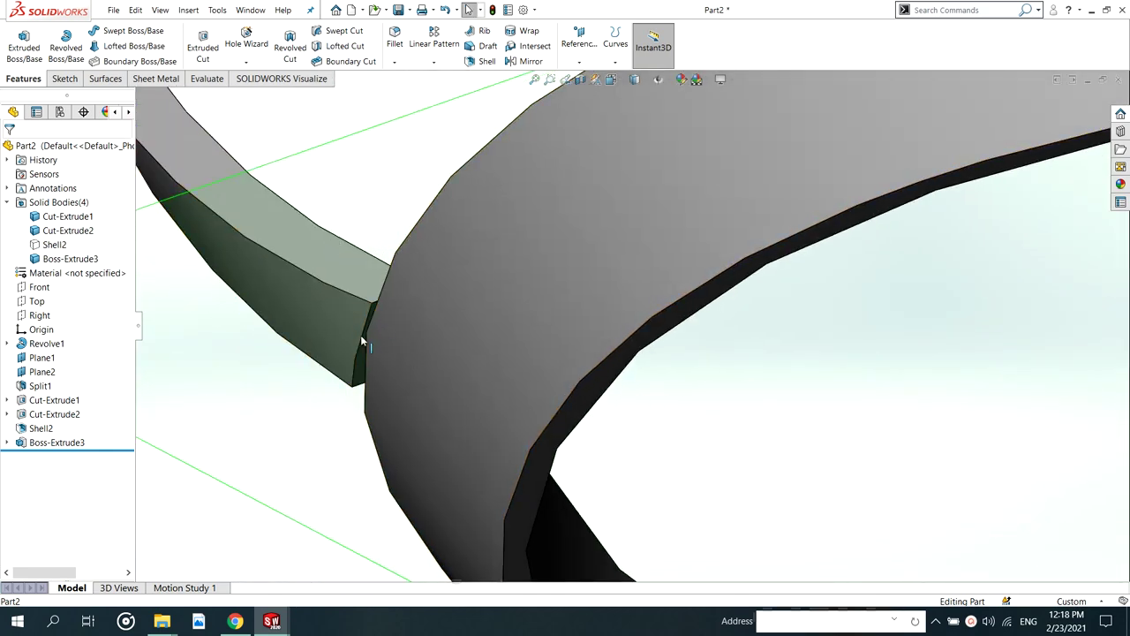
pyautogui.scroll(8, 384, 318)
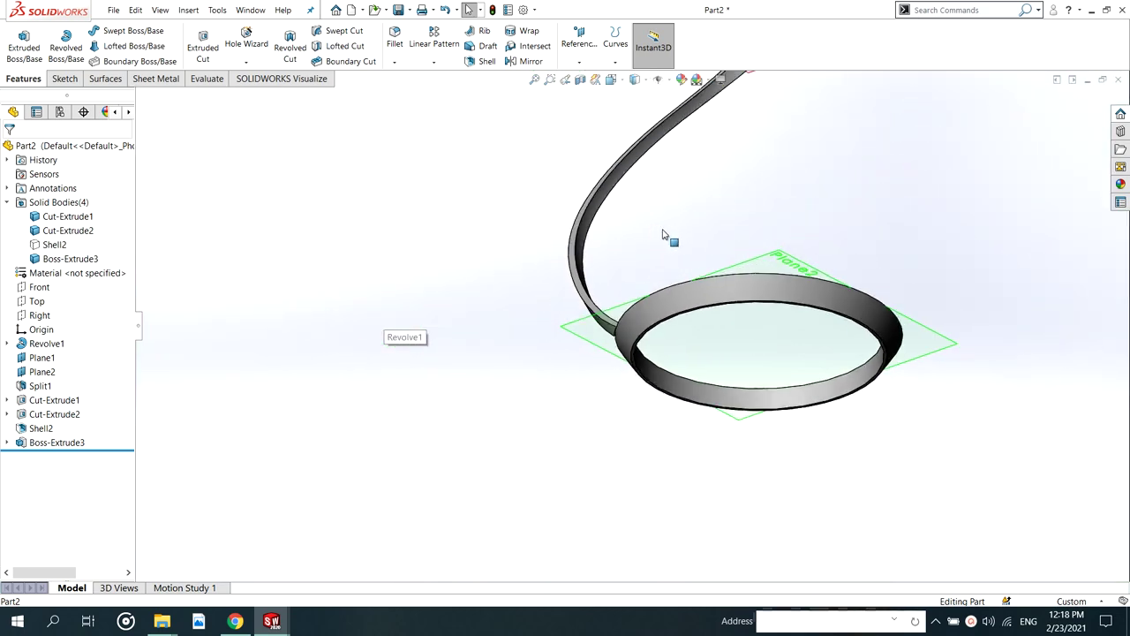
pyautogui.moveTo(716, 171); pyautogui.dragTo(793, 398, button='middle')
pyautogui.scroll(-8, 701, 144)
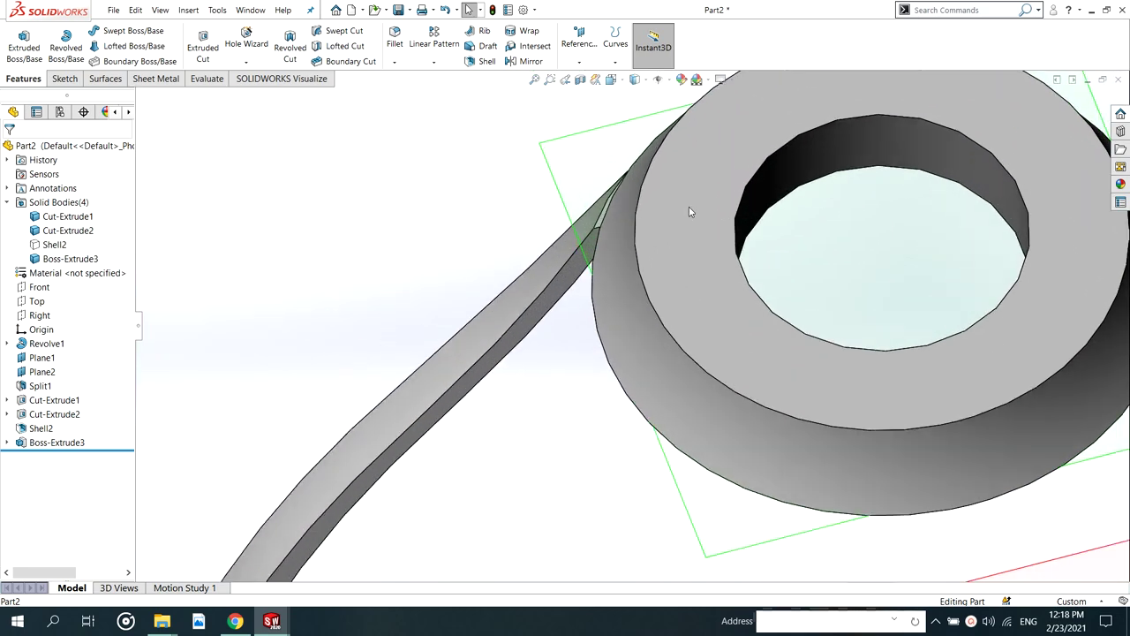
pyautogui.moveTo(619, 213); pyautogui.dragTo(658, 124, button='middle')
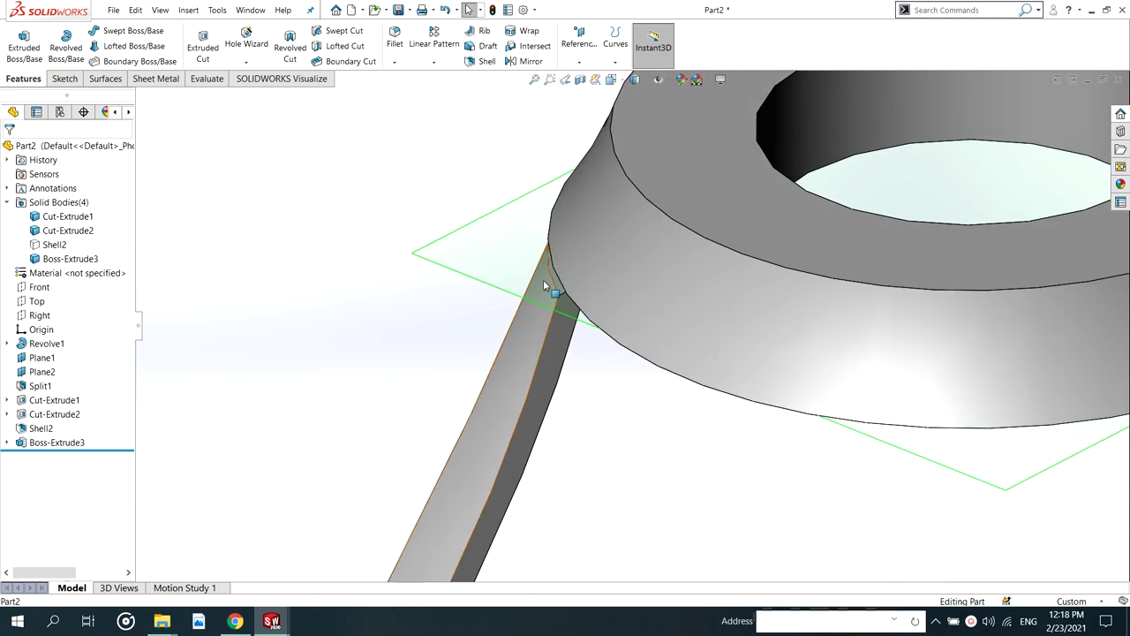
# Reopen Boss-Extrude3 for editing and try strip depths of 1.60 mm and 2.20 mm
pyautogui.click(53, 442)
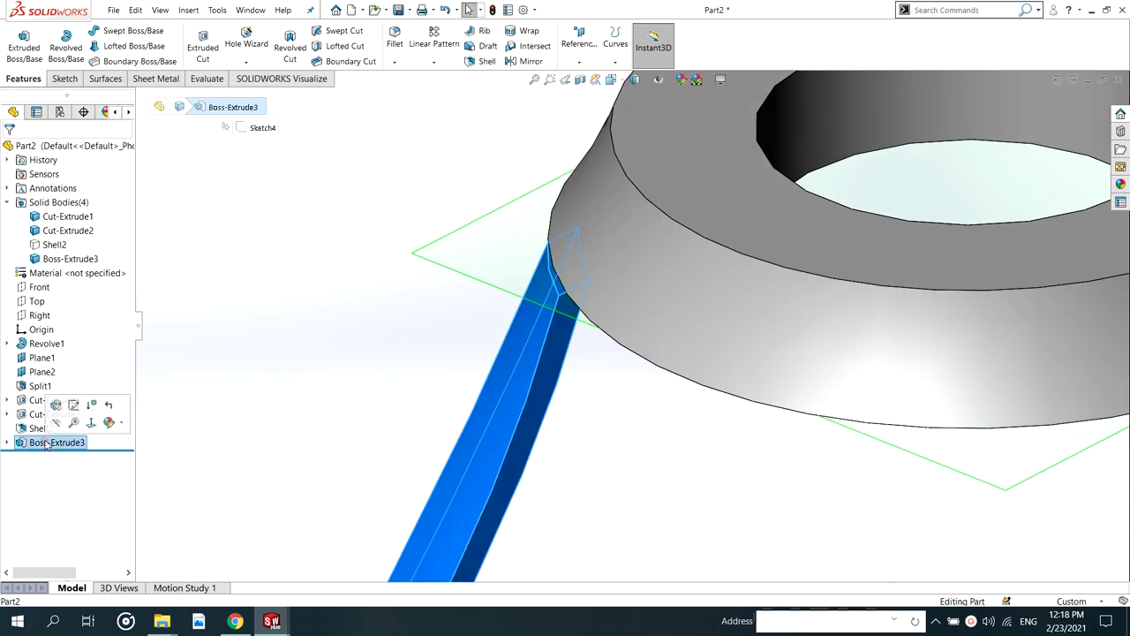
pyautogui.click(55, 405)
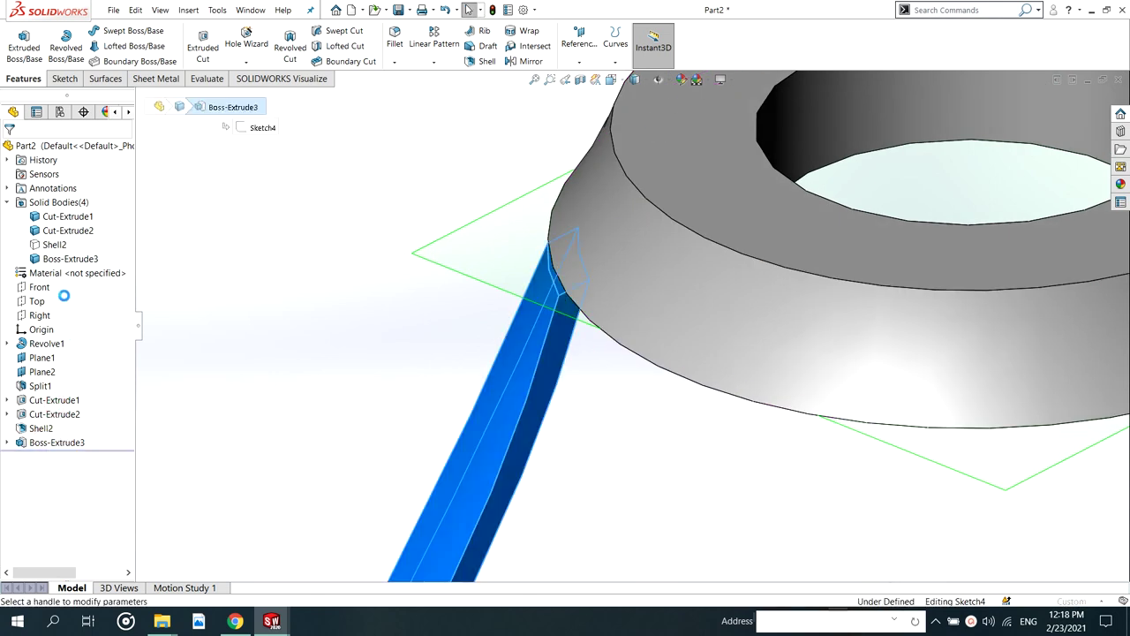
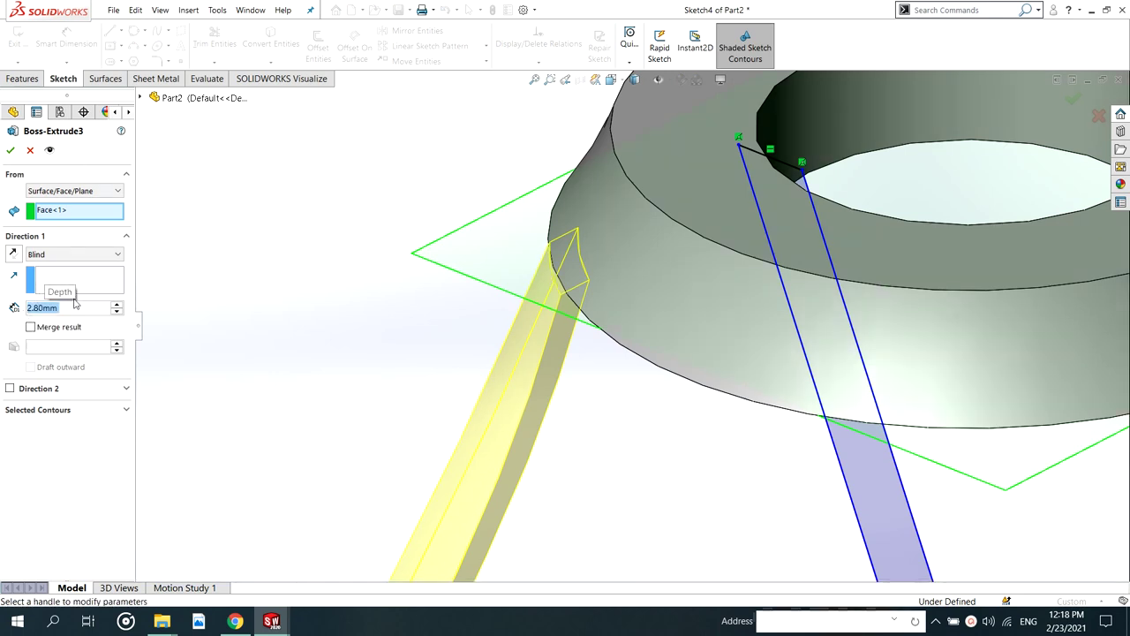
pyautogui.write('1.6')
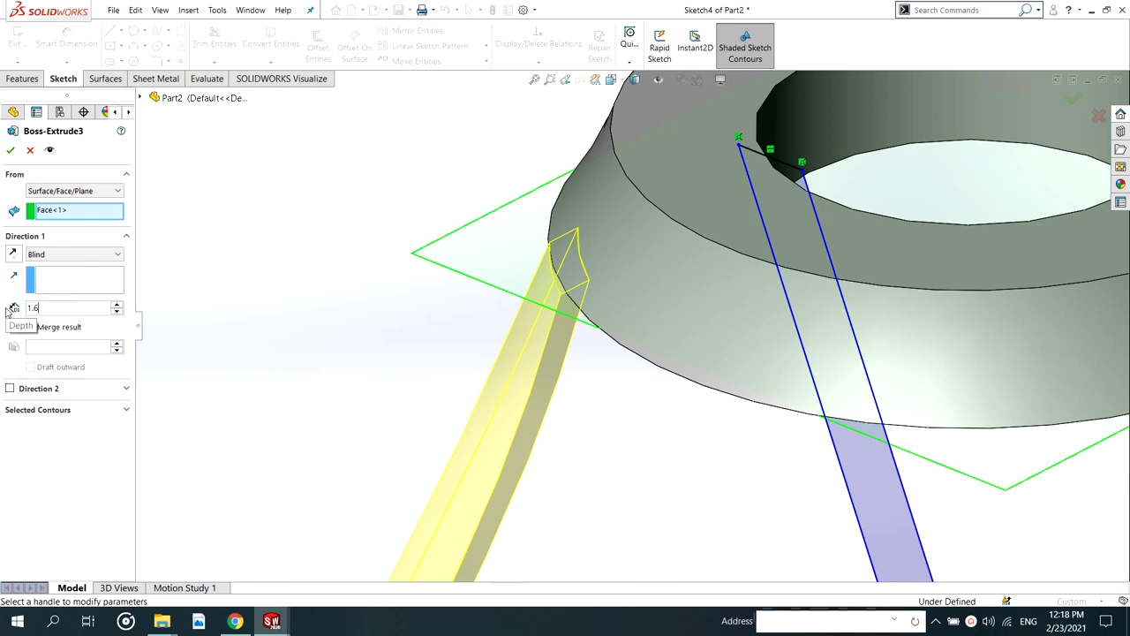
pyautogui.press('Return')
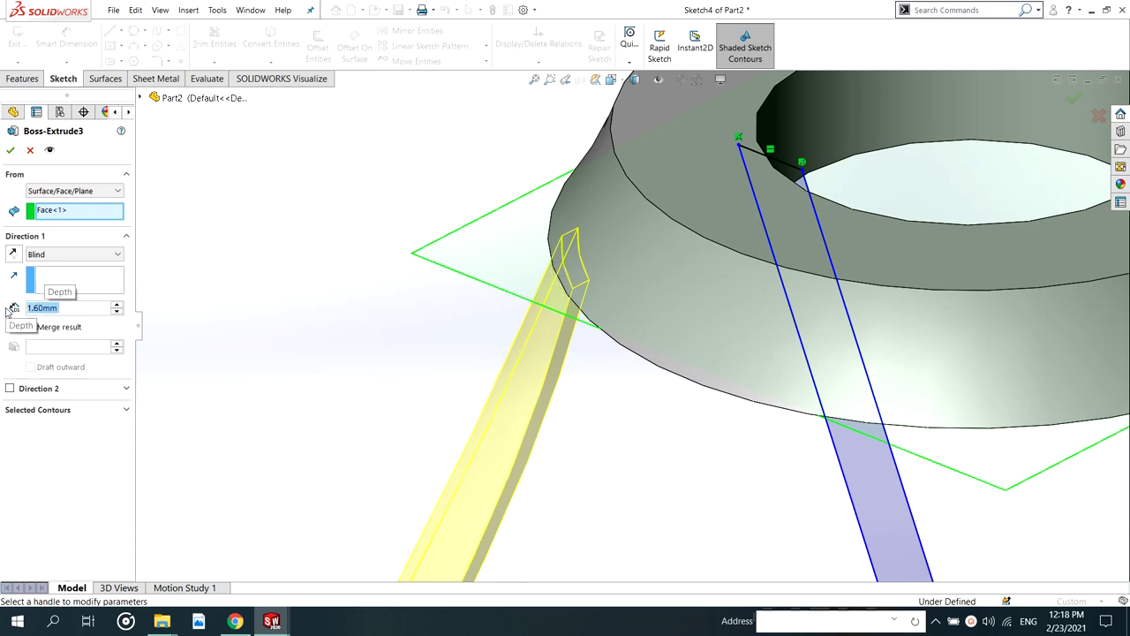
pyautogui.moveTo(686, 278); pyautogui.dragTo(598, 240, button='middle')
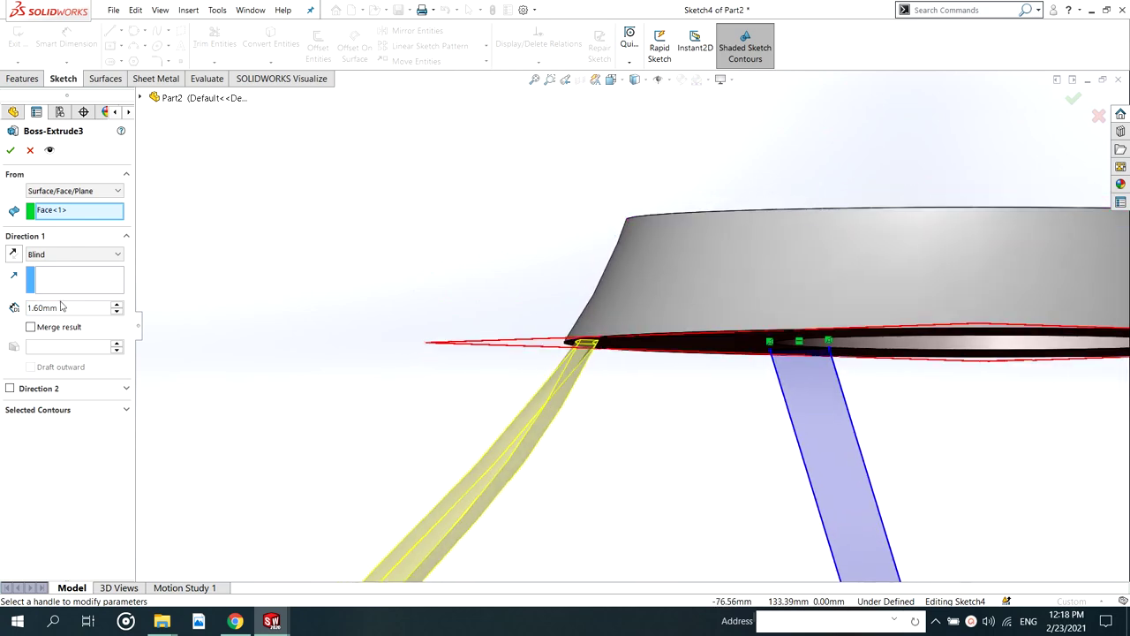
pyautogui.write('2')
pyautogui.press('Return')
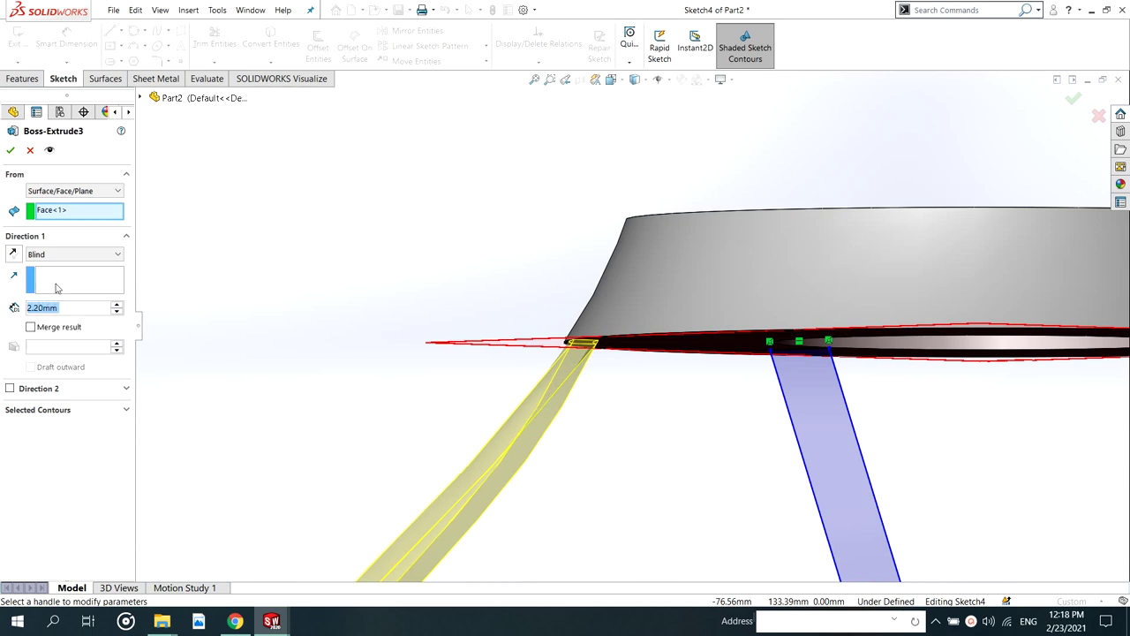
# Try extruding the strip Up To Surface, using the upper ring's sloped outer face as the end
pyautogui.click(64, 254)
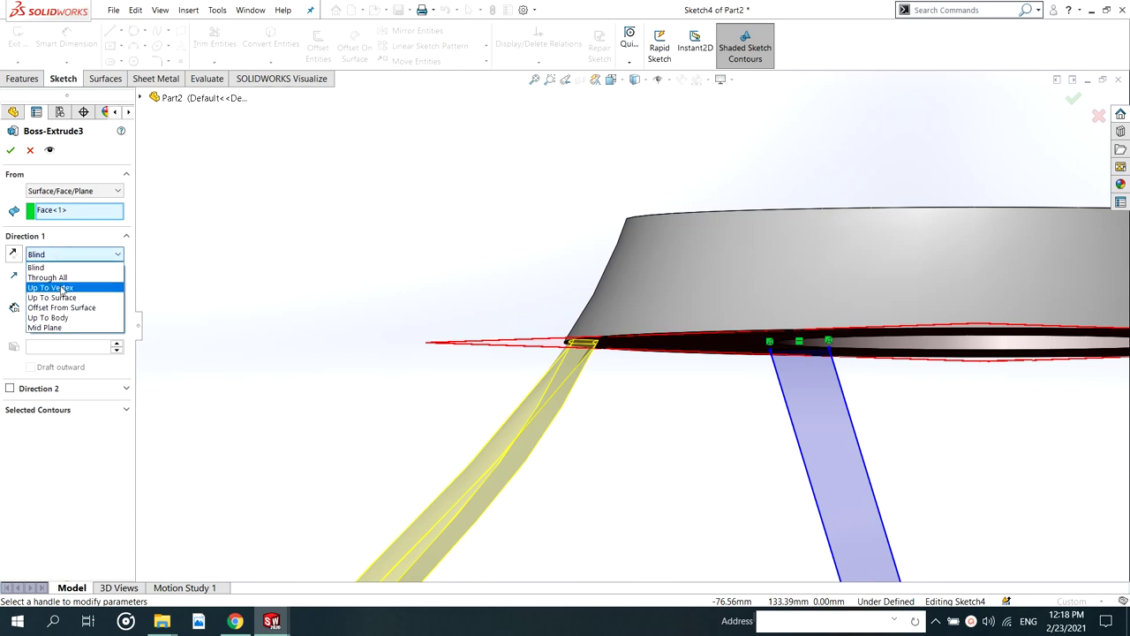
pyautogui.click(63, 297)
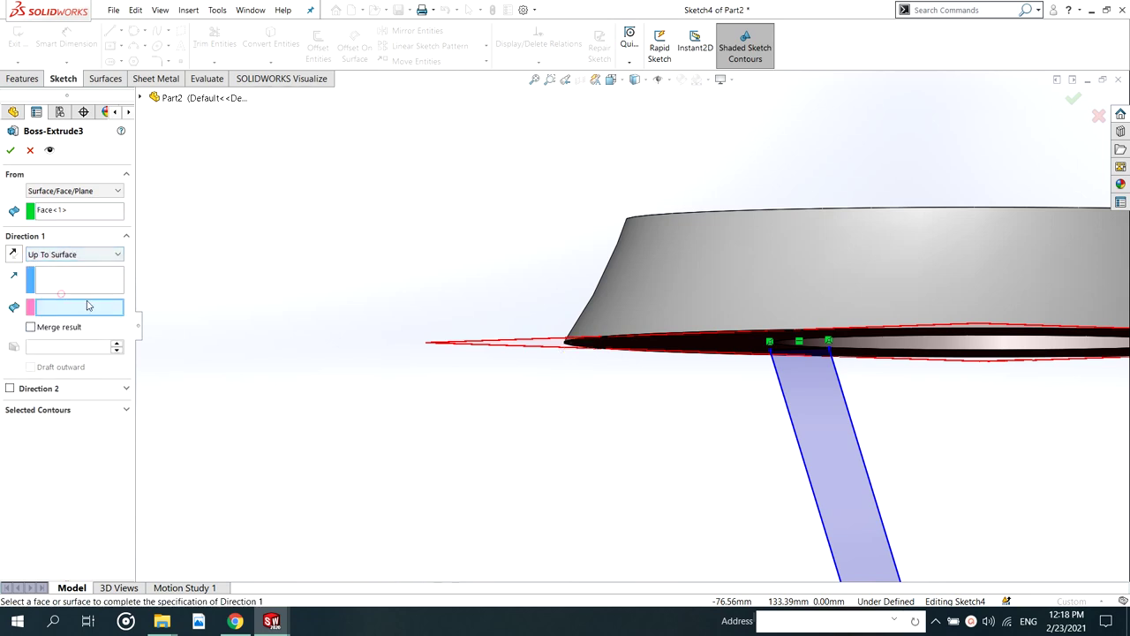
pyautogui.click(594, 293)
pyautogui.moveTo(594, 293); pyautogui.dragTo(601, 340, button='middle')
pyautogui.scroll(-4, 631, 333)
# Try the Up To Vertex and Offset From Surface end conditions for the strip extrusion
pyautogui.click(54, 255)
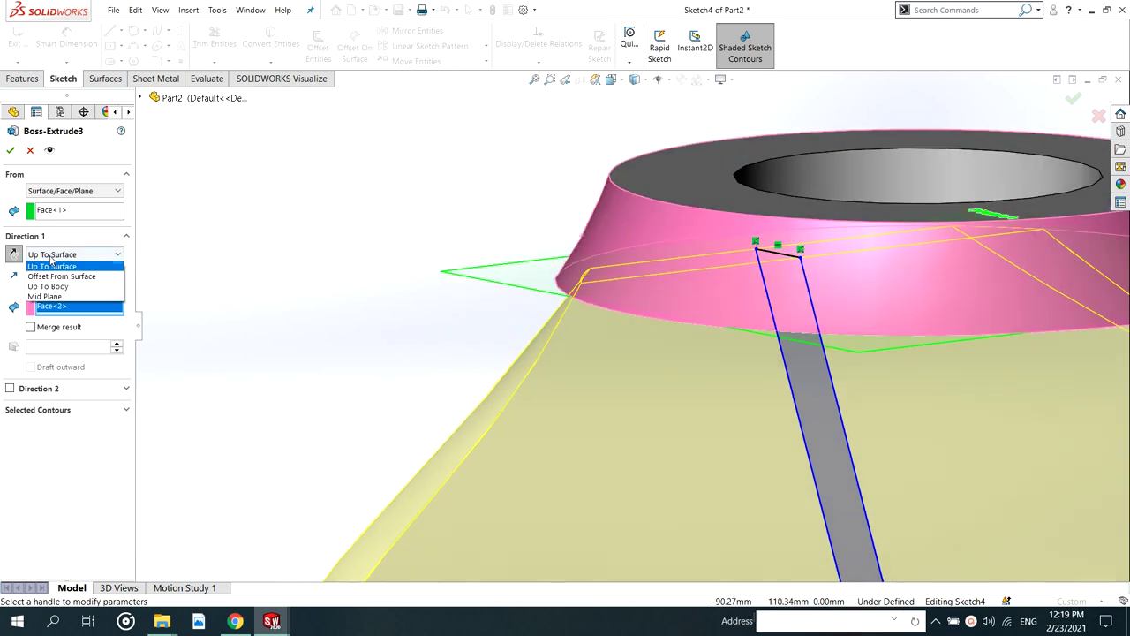
pyautogui.click(51, 287)
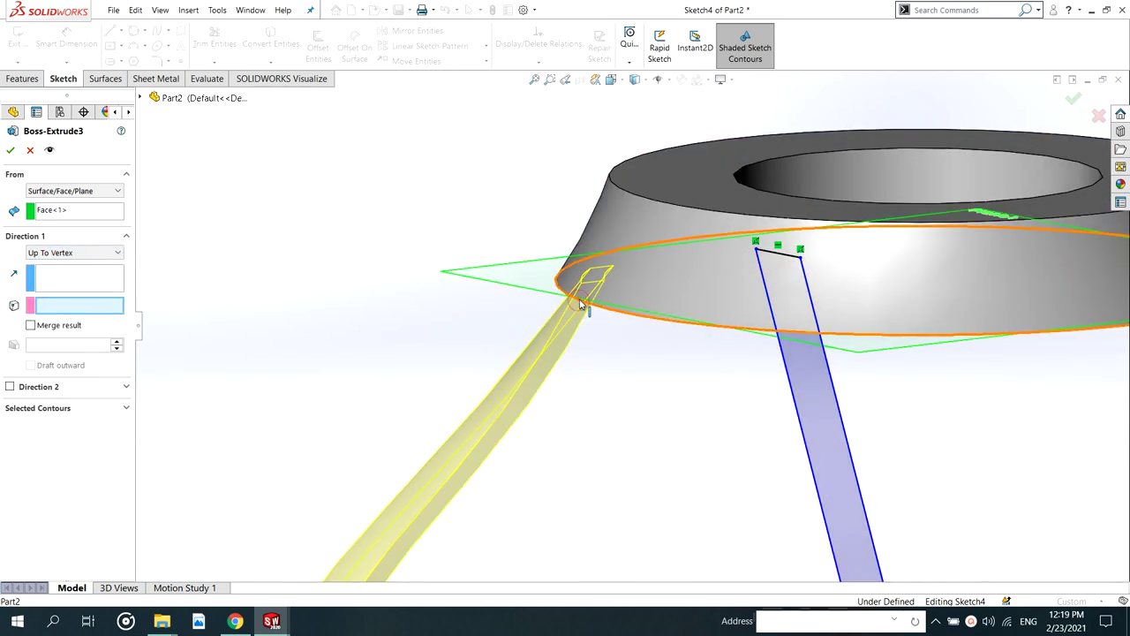
pyautogui.click(60, 254)
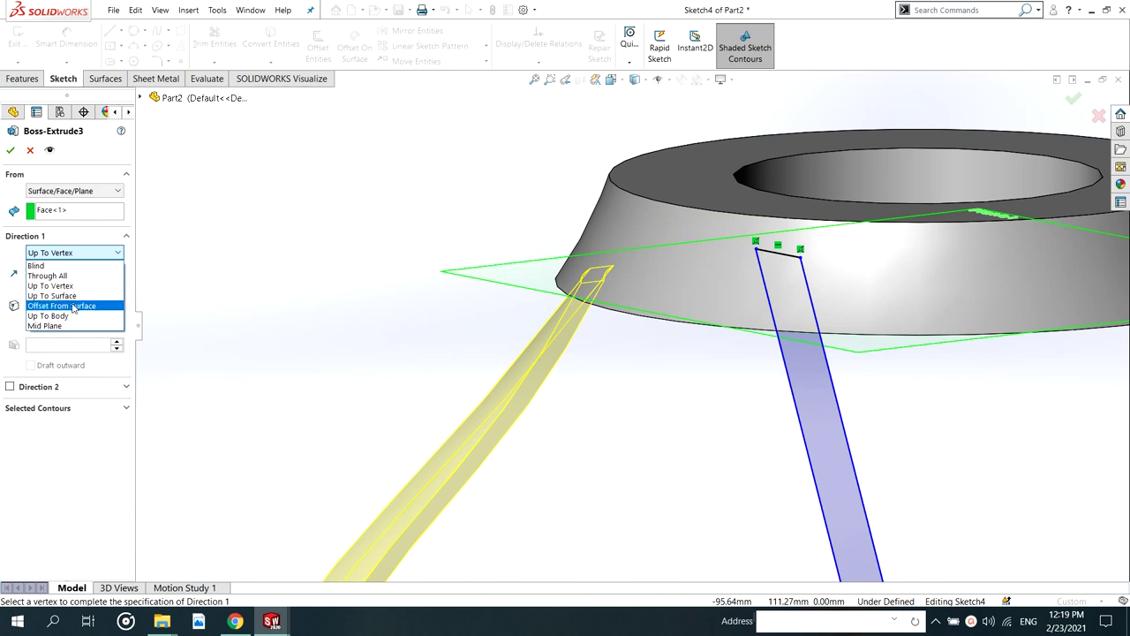
pyautogui.click(73, 306)
# Try extruding the strip Up To Body with the upper ring, and return the end condition to Blind
pyautogui.click(66, 254)
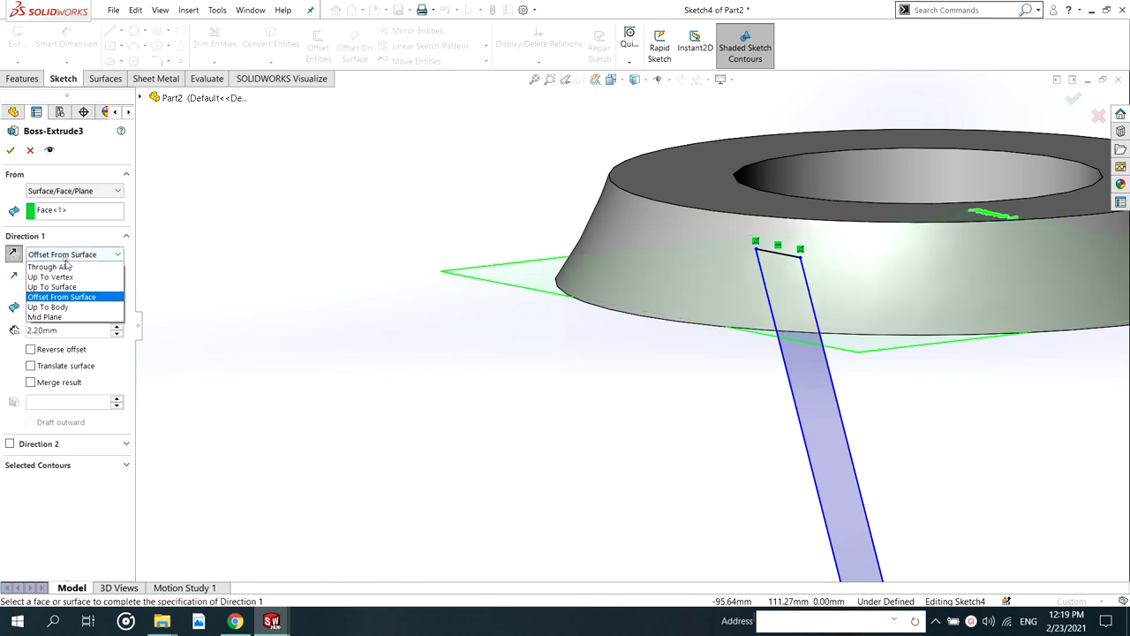
pyautogui.click(49, 317)
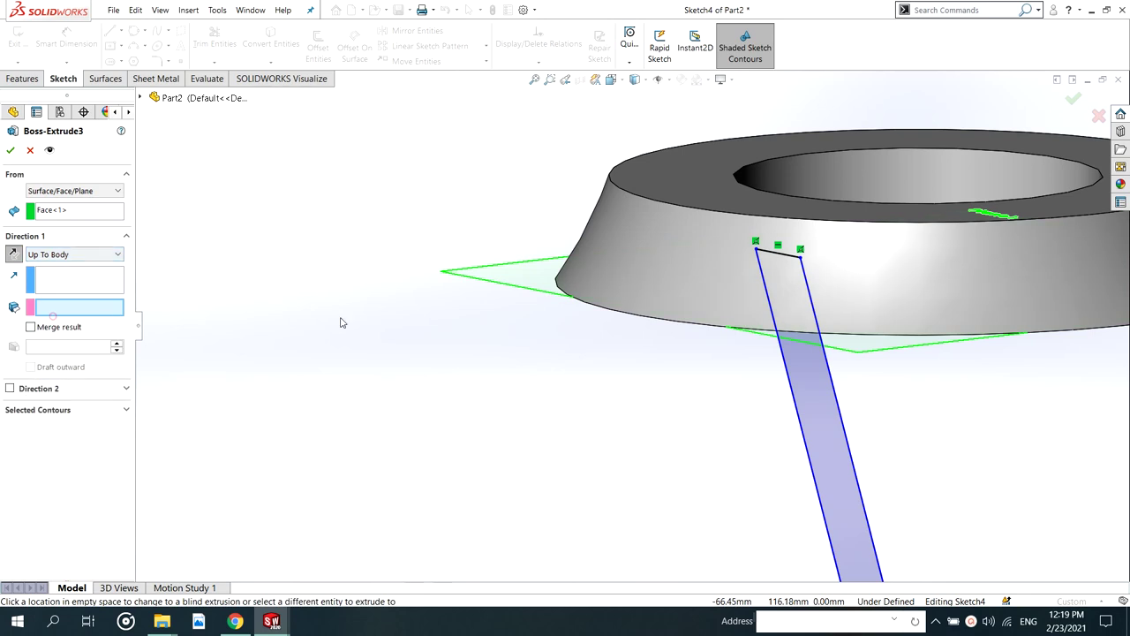
pyautogui.click(591, 274)
pyautogui.scroll(3, 592, 276)
pyautogui.moveTo(599, 295)
pyautogui.mouseDown(button='middle')
pyautogui.moveTo(597, 277)
pyautogui.moveTo(606, 298)
pyautogui.mouseUp(button='middle')
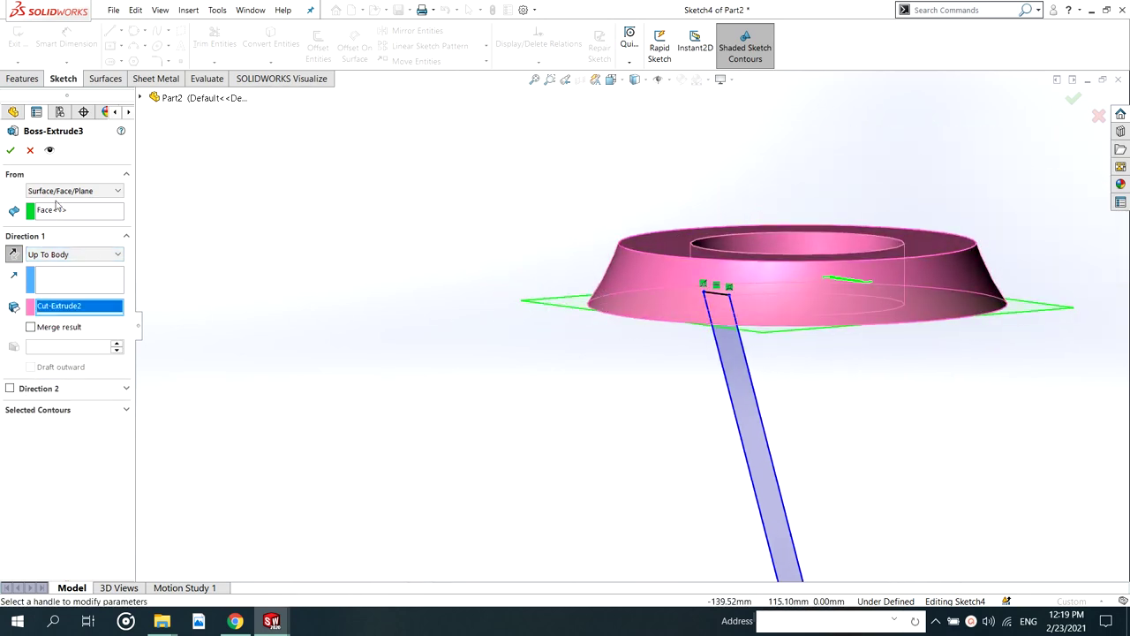
pyautogui.click(67, 277)
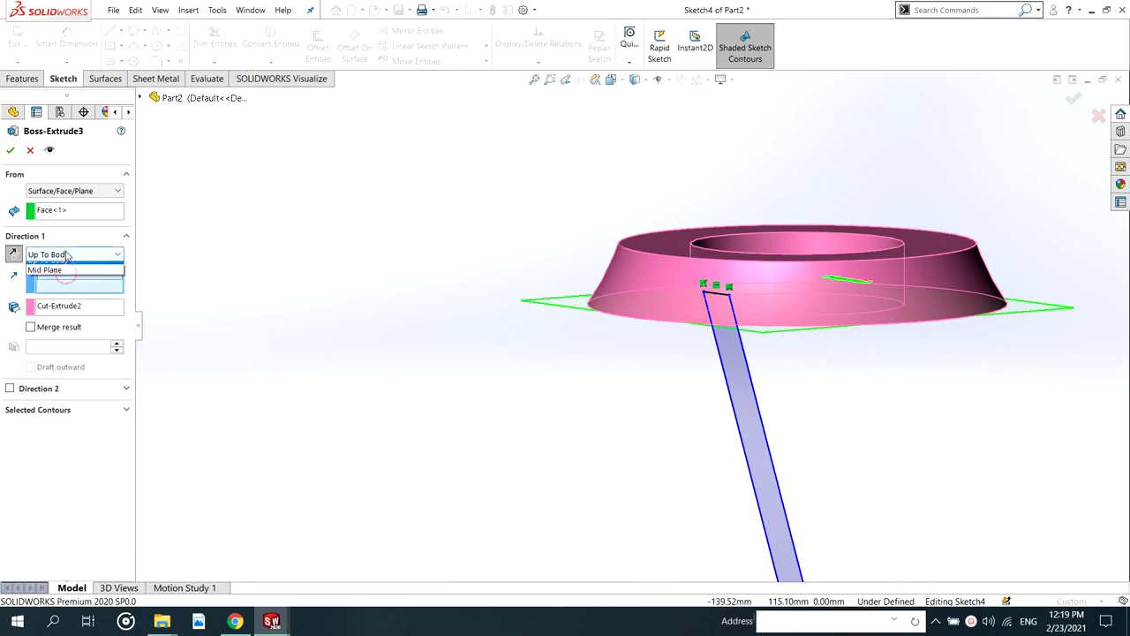
pyautogui.click(62, 272)
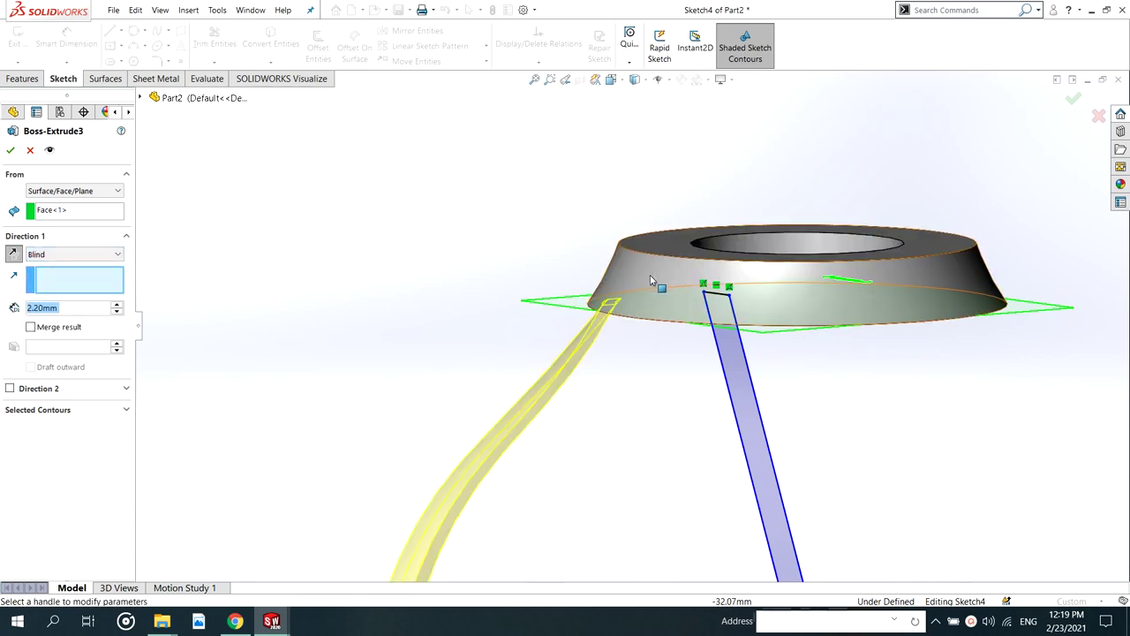
# Check the strip preview at both rings and set its blind extrusion depth to 3 mm
pyautogui.scroll(-3, 648, 273)
pyautogui.moveTo(577, 339)
pyautogui.mouseDown(button='middle')
pyautogui.moveTo(580, 273)
pyautogui.moveTo(591, 325)
pyautogui.moveTo(573, 315)
pyautogui.moveTo(560, 345)
pyautogui.moveTo(552, 309)
pyautogui.moveTo(591, 338)
pyautogui.moveTo(598, 328)
pyautogui.moveTo(603, 351)
pyautogui.mouseUp(button='middle')
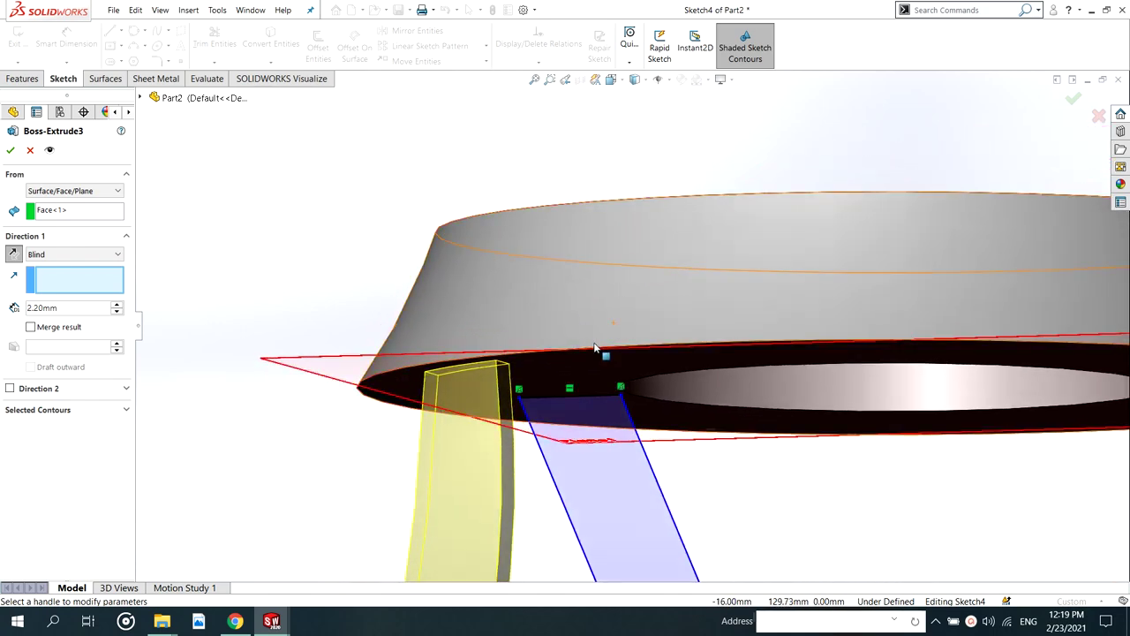
pyautogui.scroll(10, 618, 371)
pyautogui.scroll(-10, 698, 454)
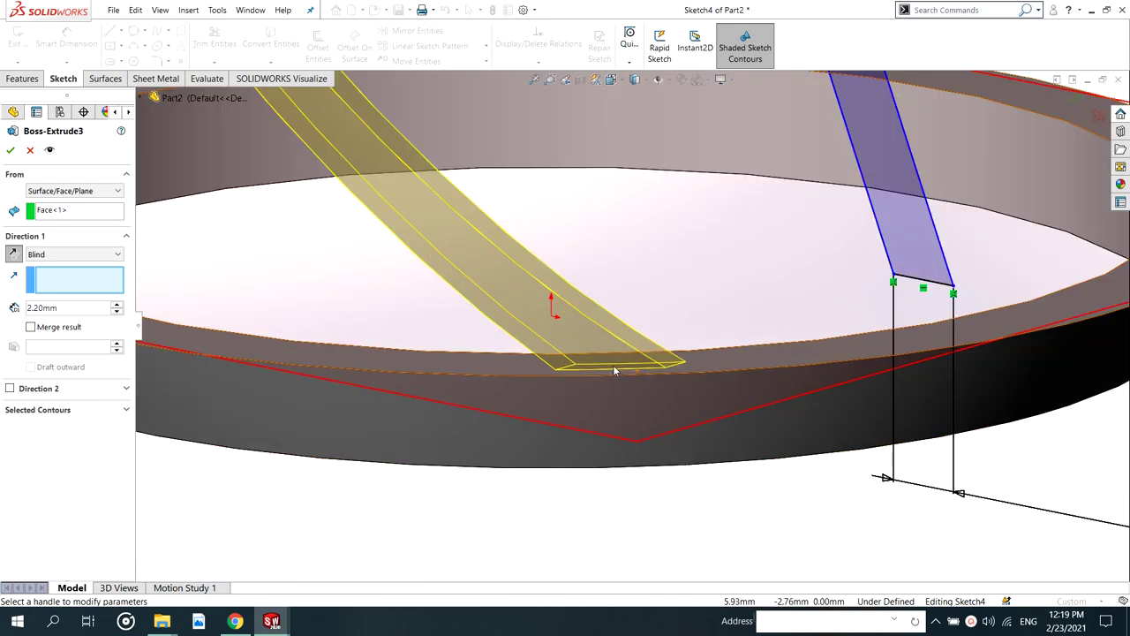
pyautogui.moveTo(615, 371); pyautogui.dragTo(518, 368, button='middle')
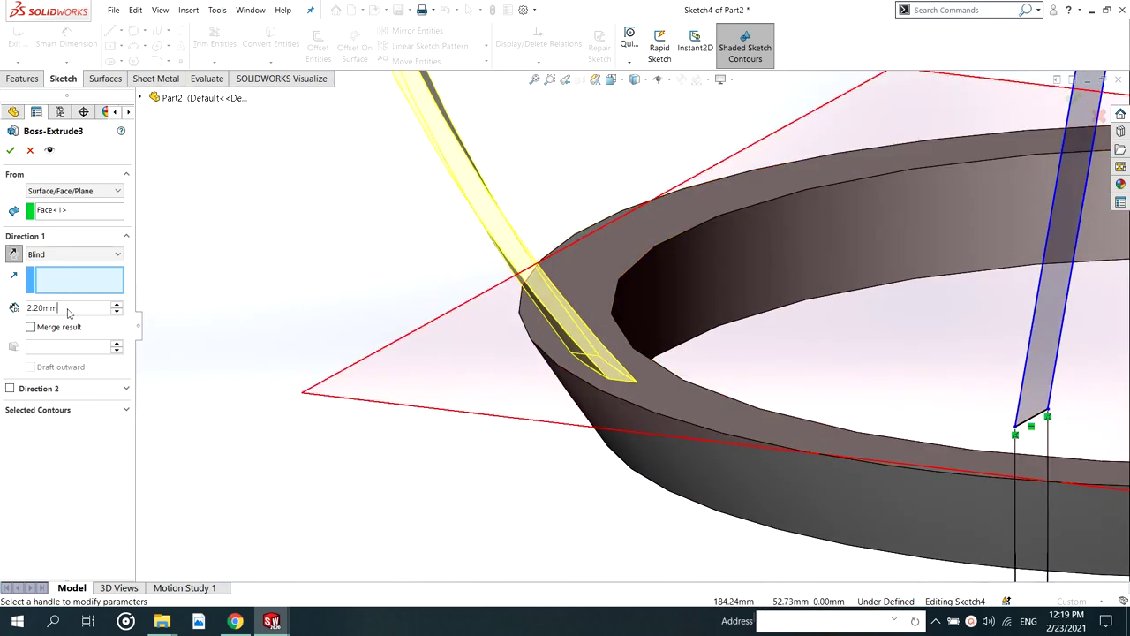
pyautogui.press('Return')
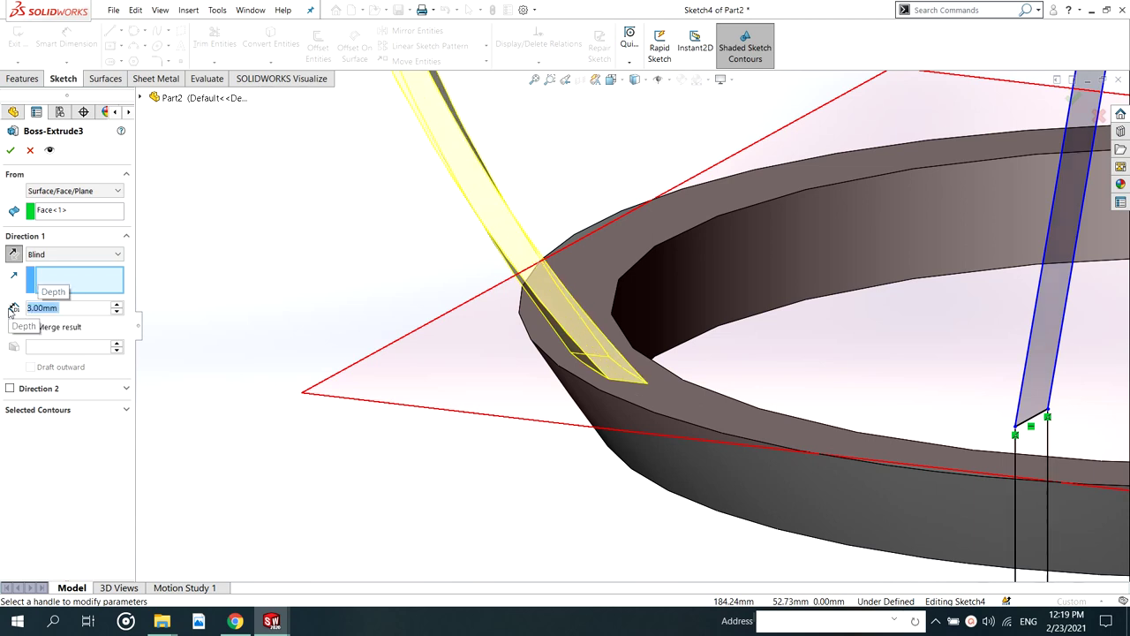
# Reverse the strip's extrusion direction and set its blind depth to 2.50 mm
pyautogui.click(13, 255)
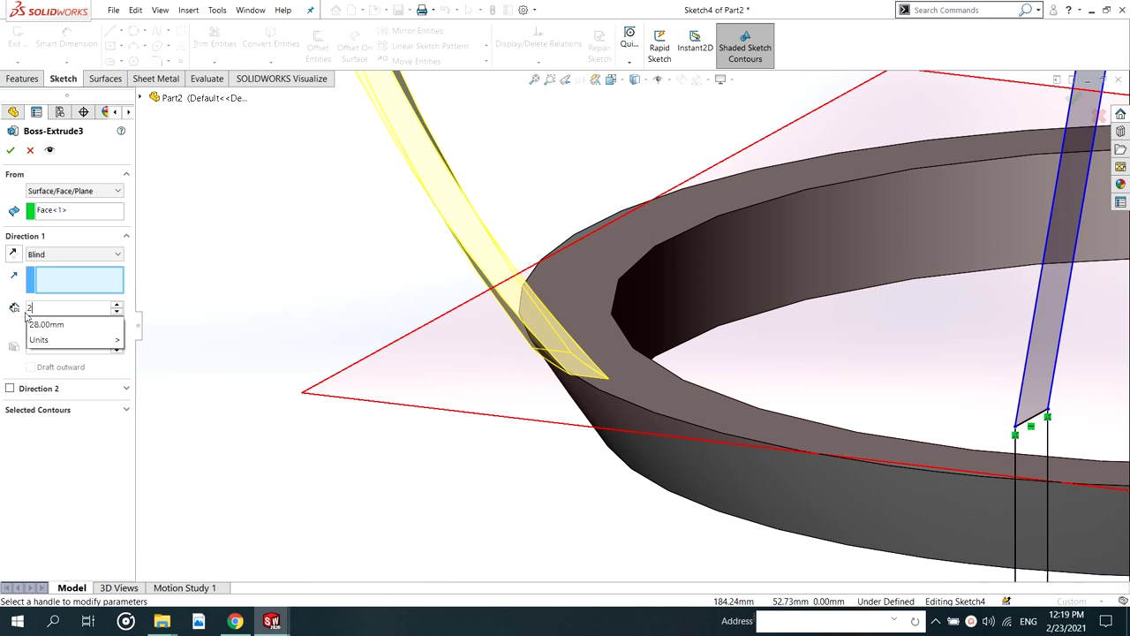
pyautogui.write('2.5')
pyautogui.press('Return')
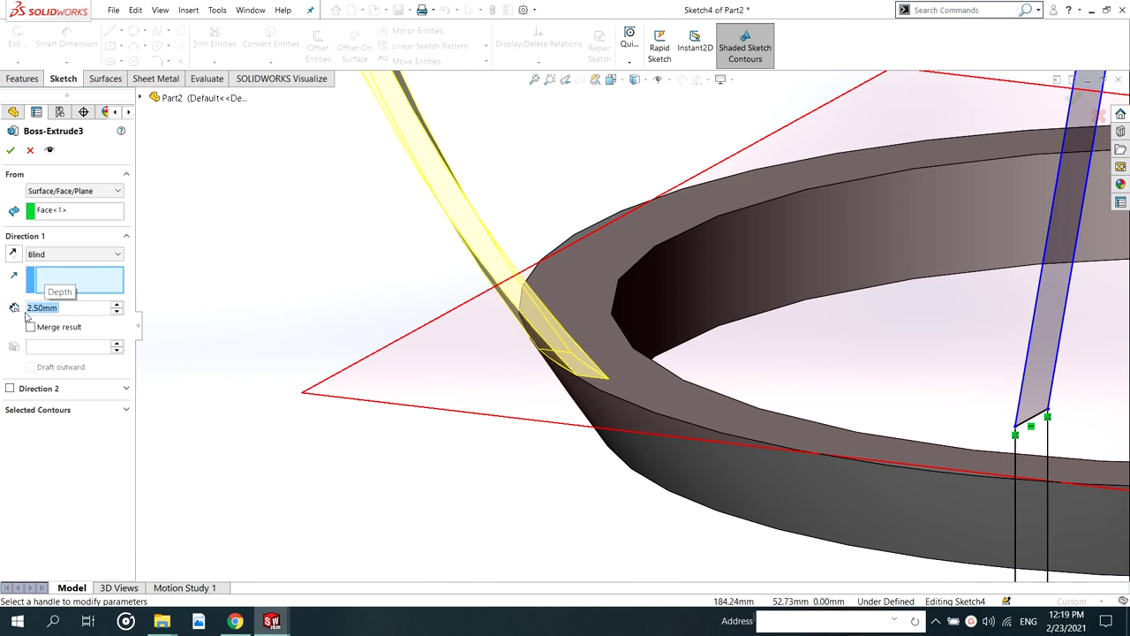
# Examine how the extrusion preview's lower end sits on the lower ring's top face and outer edge
pyautogui.scroll(-3, 347, 394)
pyautogui.moveTo(888, 301); pyautogui.dragTo(886, 263, button='middle')
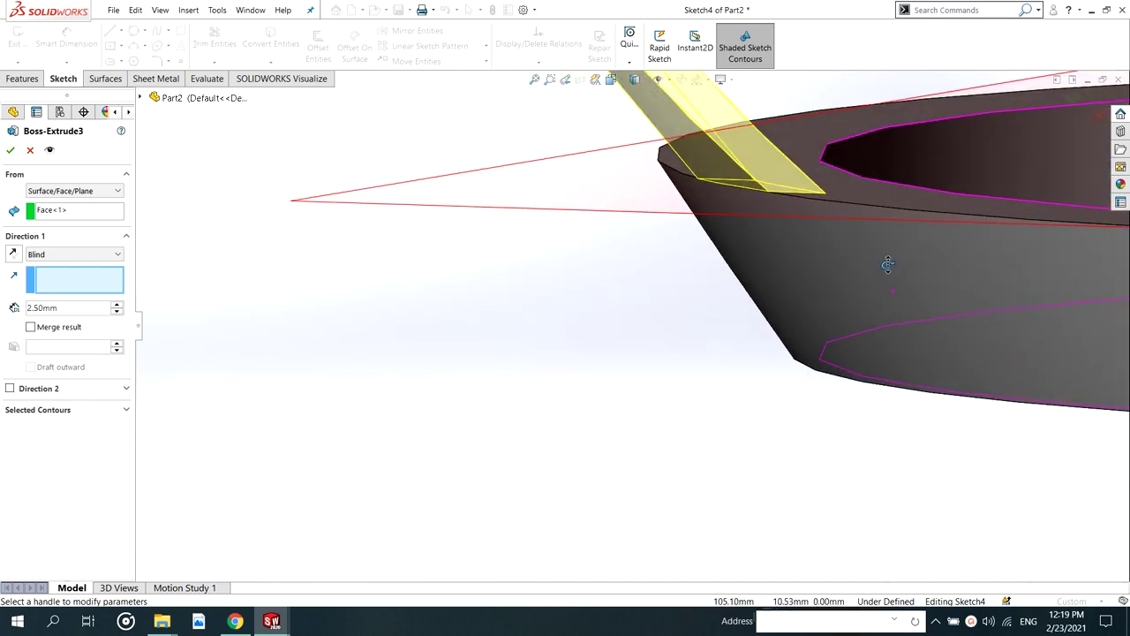
pyautogui.scroll(-3, 832, 178)
pyautogui.moveTo(775, 213); pyautogui.dragTo(721, 226, button='middle')
pyautogui.scroll(5, 721, 226)
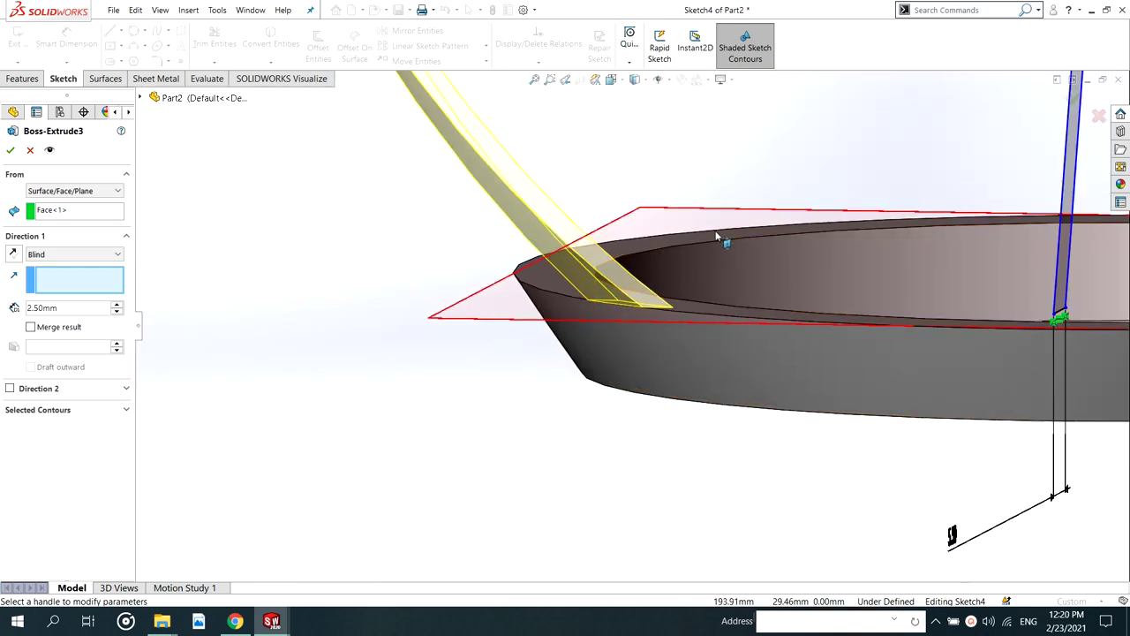
pyautogui.scroll(-5, 686, 274)
pyautogui.scroll(-3, 636, 325)
pyautogui.moveTo(598, 336); pyautogui.dragTo(596, 364, button='middle')
pyautogui.scroll(15, 568, 342)
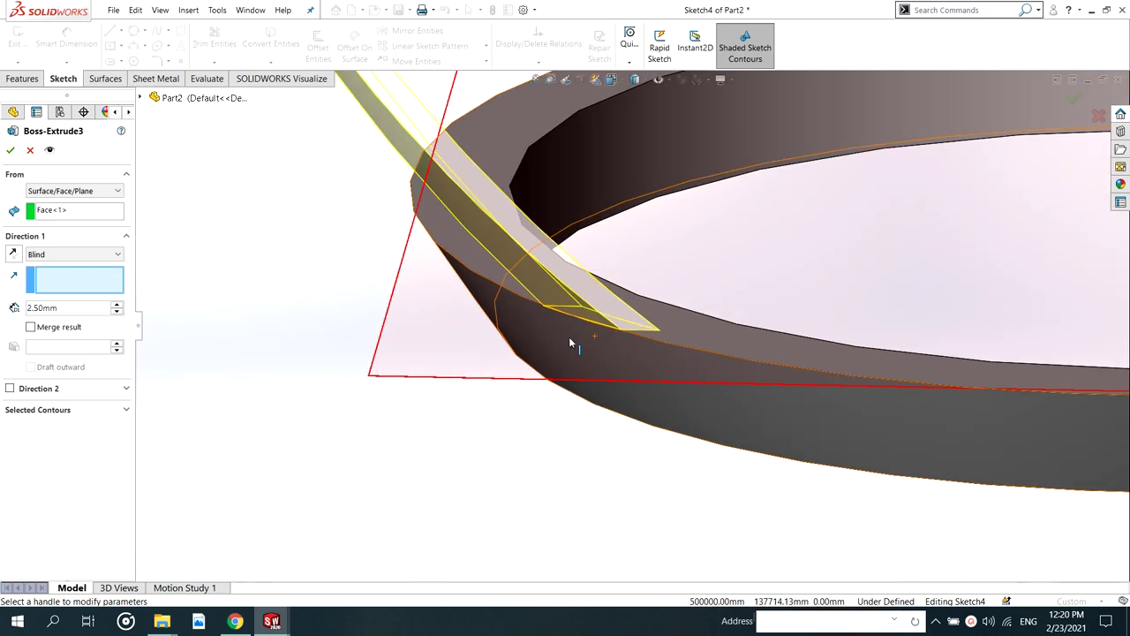
# Set the slanted strip's blind extrusion depth to 2.30 mm so its upper end fits the upper ring
pyautogui.scroll(5, 696, 216)
pyautogui.scroll(-14, 696, 209)
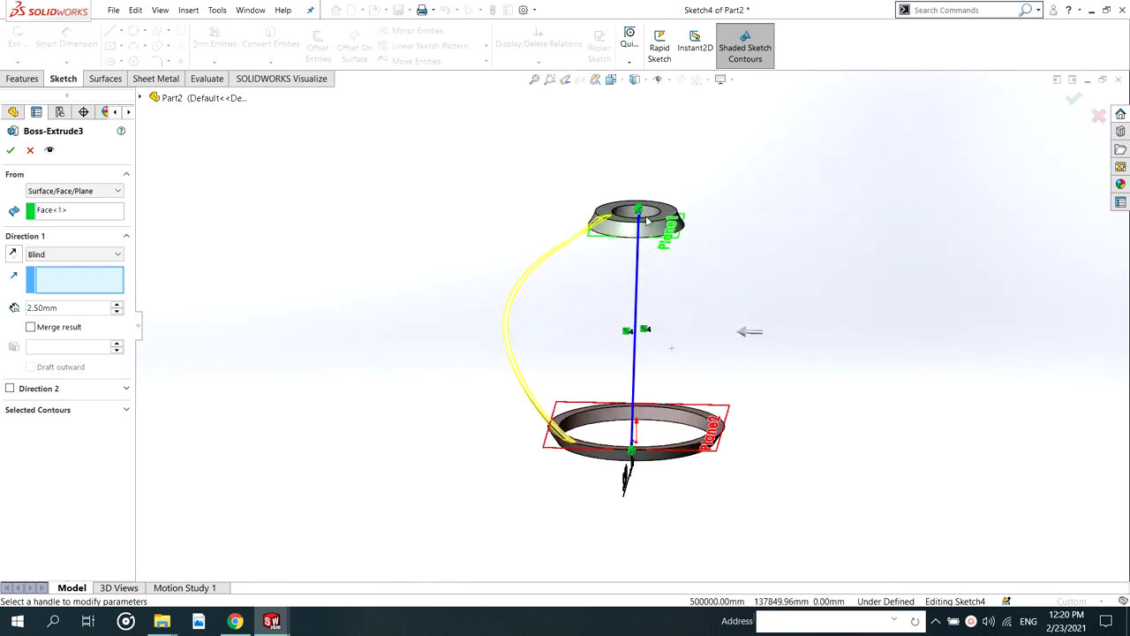
pyautogui.moveTo(593, 276); pyautogui.dragTo(606, 309, button='middle')
pyautogui.scroll(6, 489, 402)
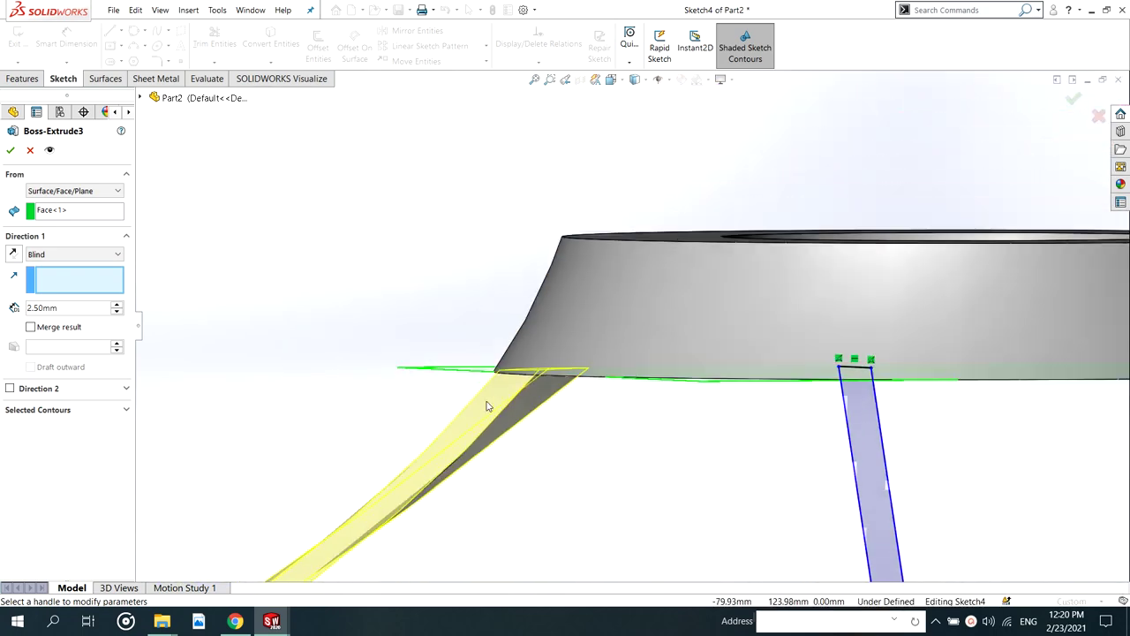
pyautogui.moveTo(540, 389); pyautogui.dragTo(593, 366, button='middle')
pyautogui.scroll(-8, 583, 350)
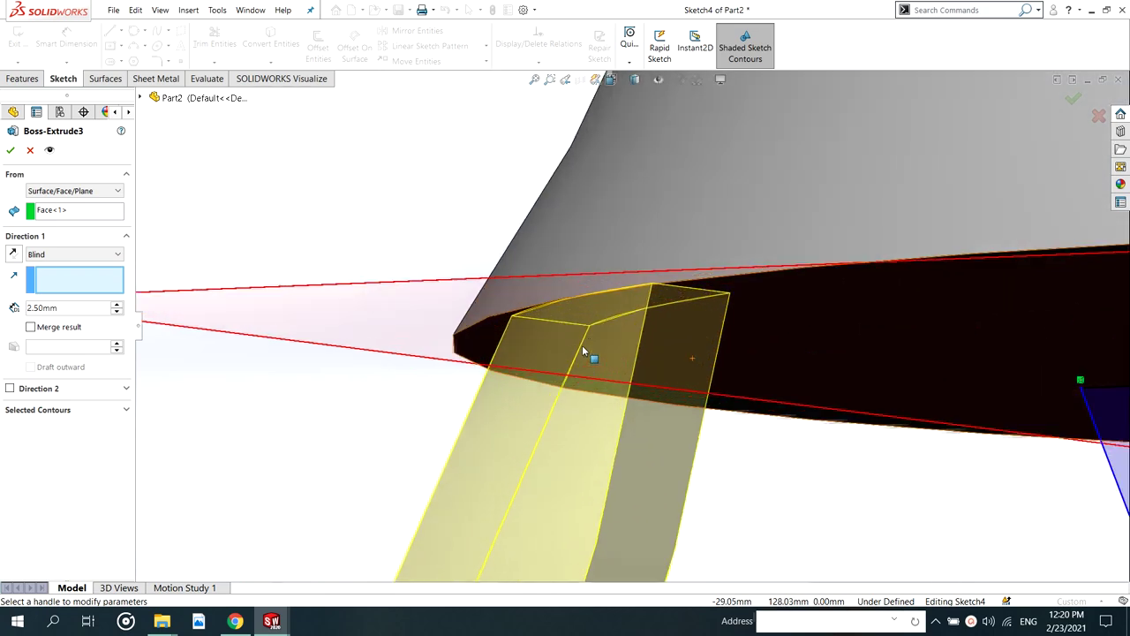
pyautogui.moveTo(570, 331); pyautogui.dragTo(548, 374, button='middle')
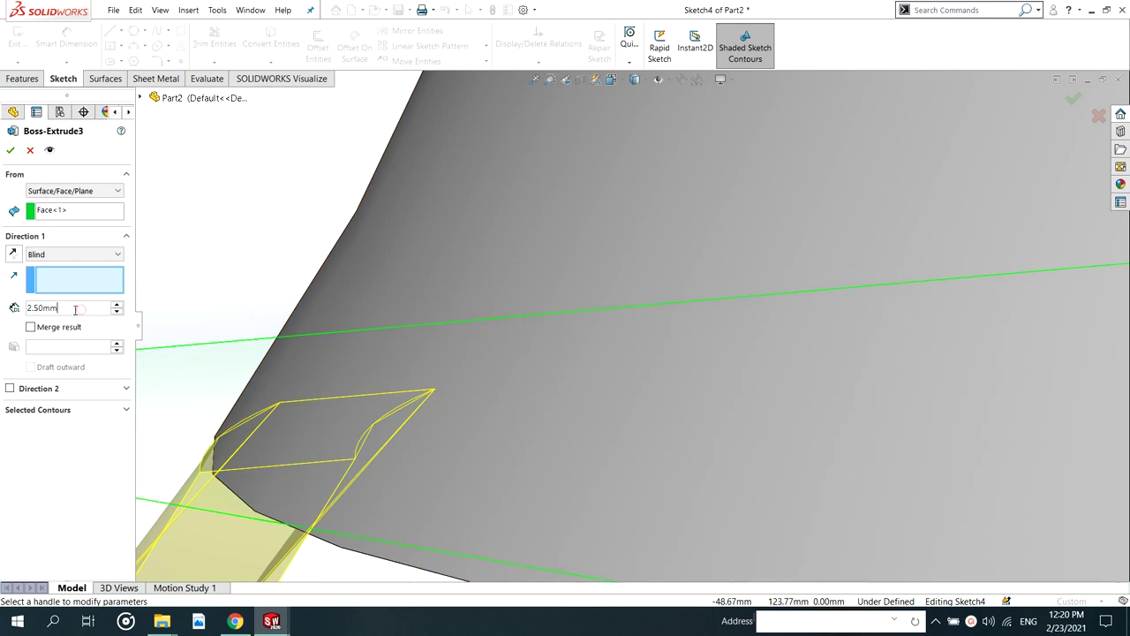
pyautogui.write('2.4')
pyautogui.doubleClick(68, 308)
pyautogui.write('2.3')
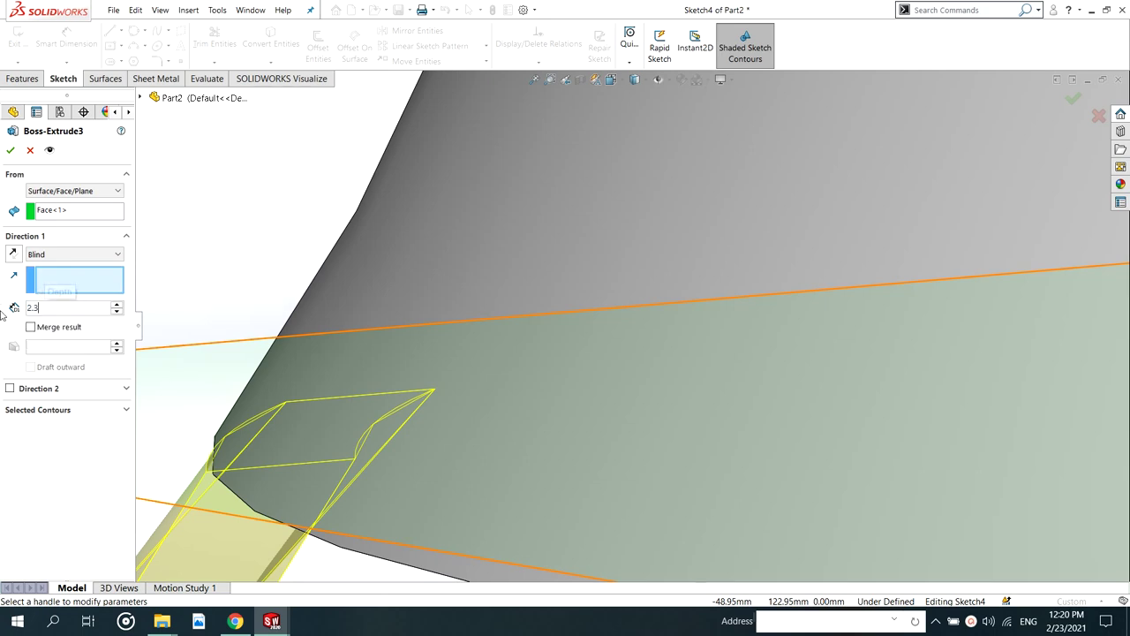
pyautogui.press('Return')
# Check the strip preview at both rings and finish the extrusion as a separate body
pyautogui.scroll(5, 303, 333)
pyautogui.moveTo(500, 391); pyautogui.dragTo(506, 352, button='middle')
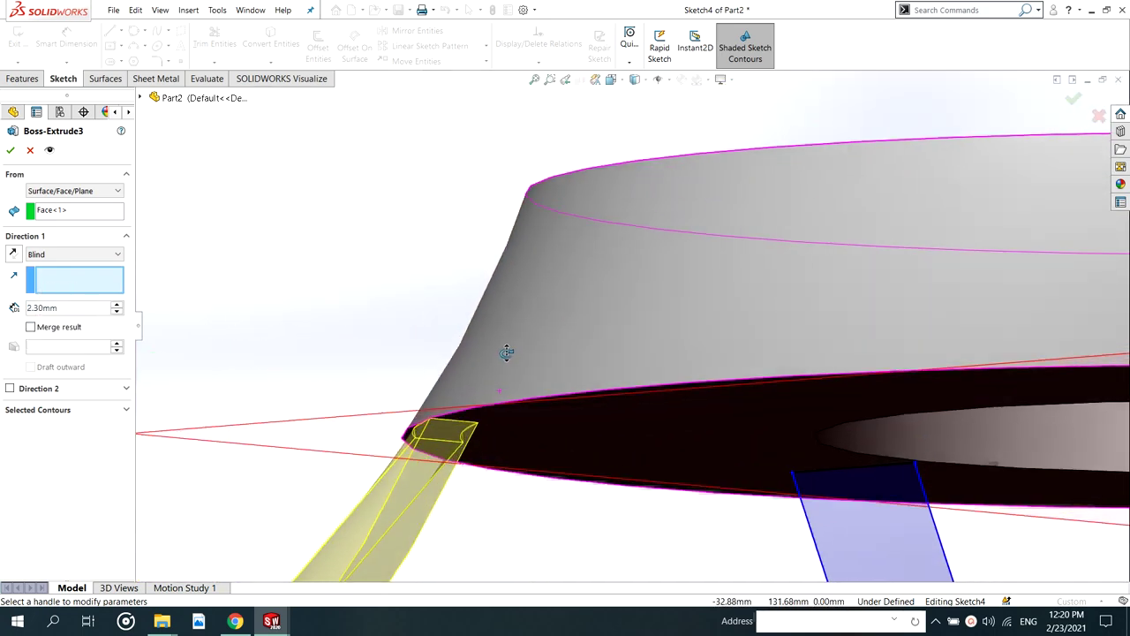
pyautogui.scroll(10, 506, 352)
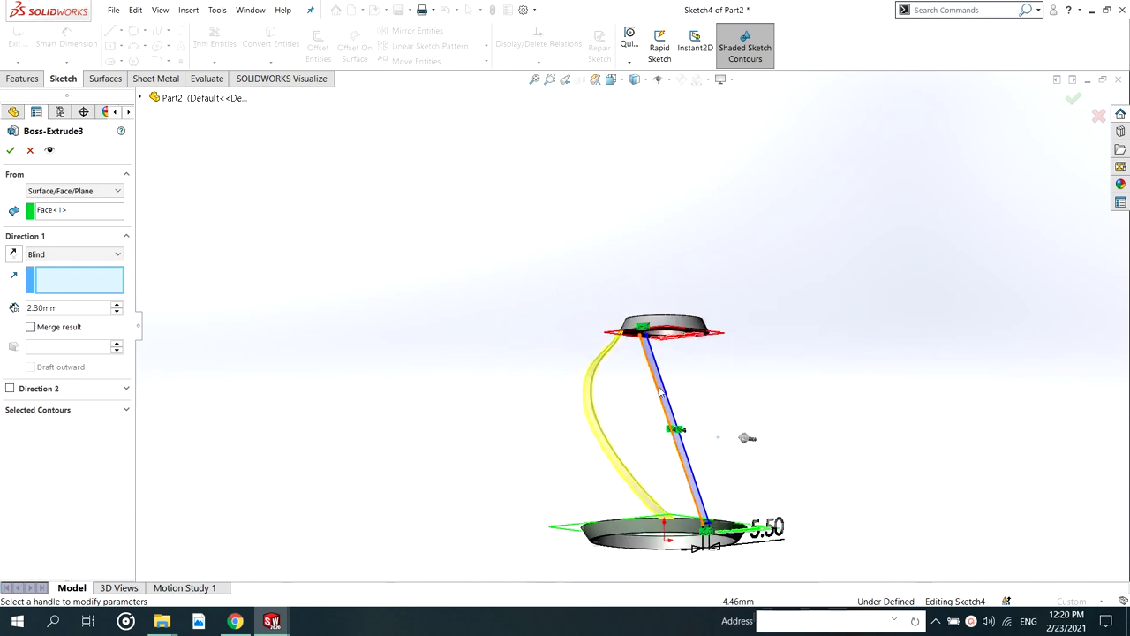
pyautogui.moveTo(661, 391); pyautogui.dragTo(630, 466, button='middle')
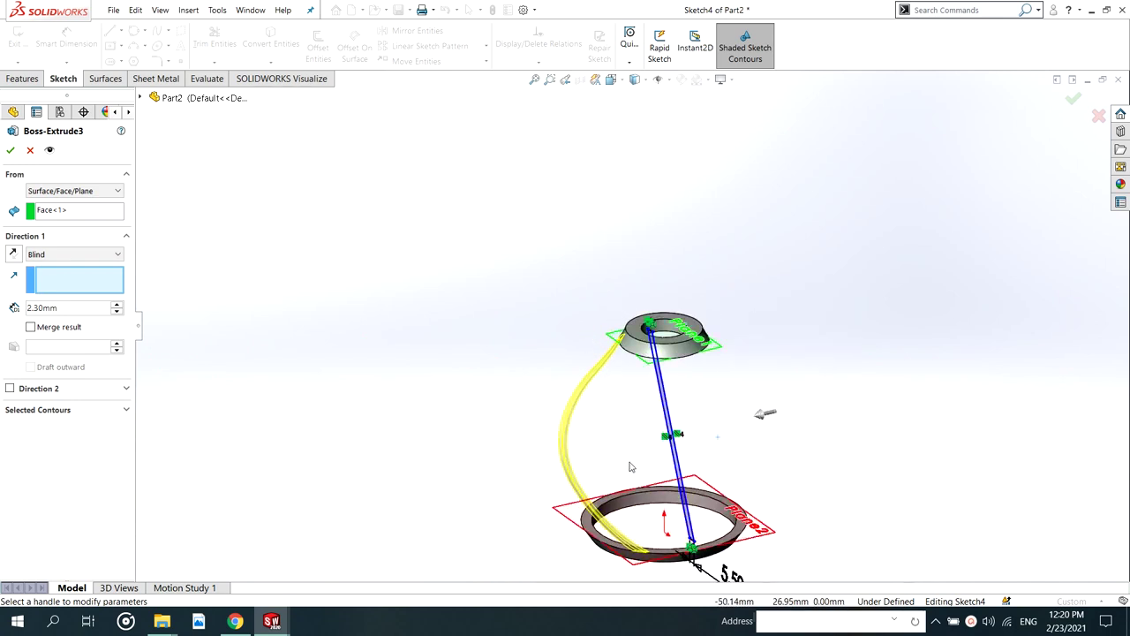
pyautogui.click(11, 152)
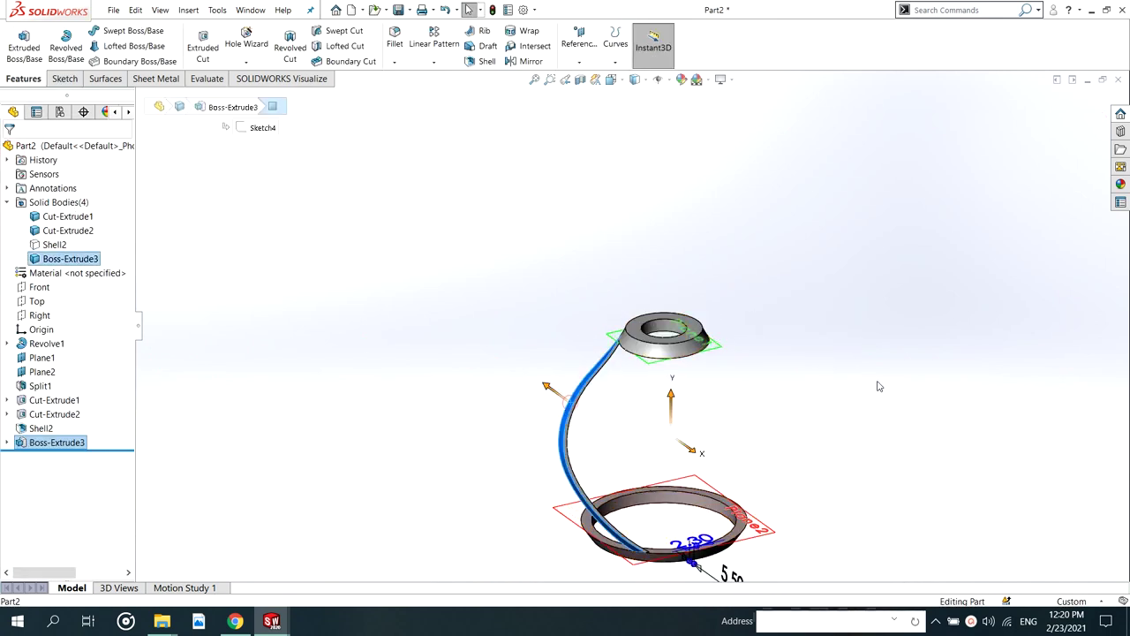
pyautogui.click(854, 369)
# Mirror the slanted strip body about the Front plane
pyautogui.moveTo(823, 386); pyautogui.dragTo(705, 378, button='middle')
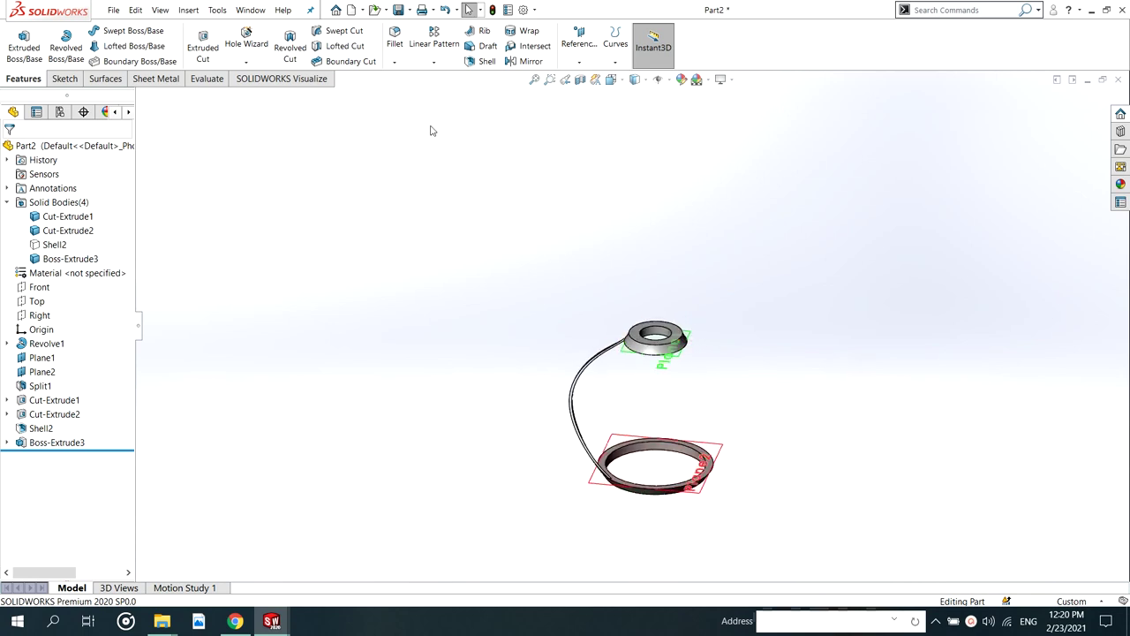
pyautogui.click(530, 62)
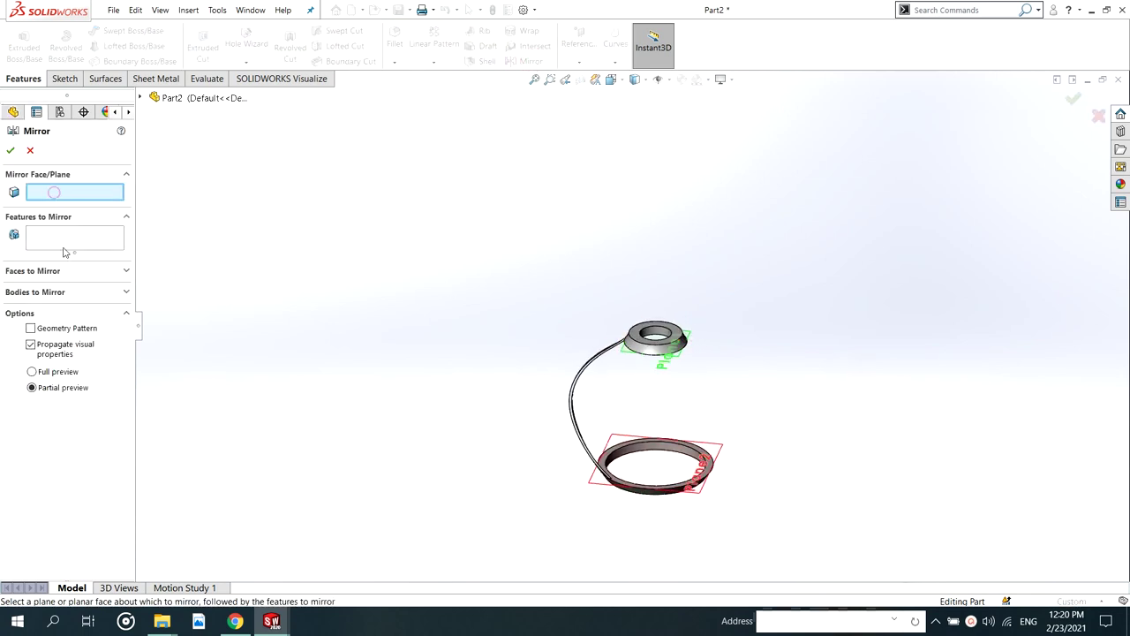
pyautogui.click(26, 292)
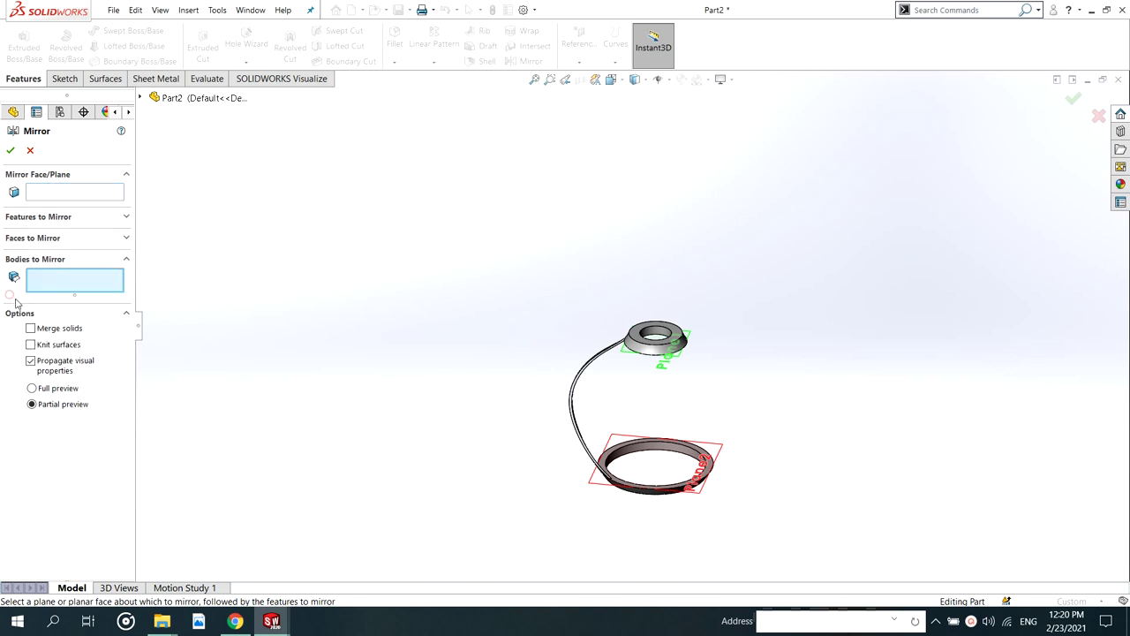
pyautogui.click(574, 411)
pyautogui.click(52, 196)
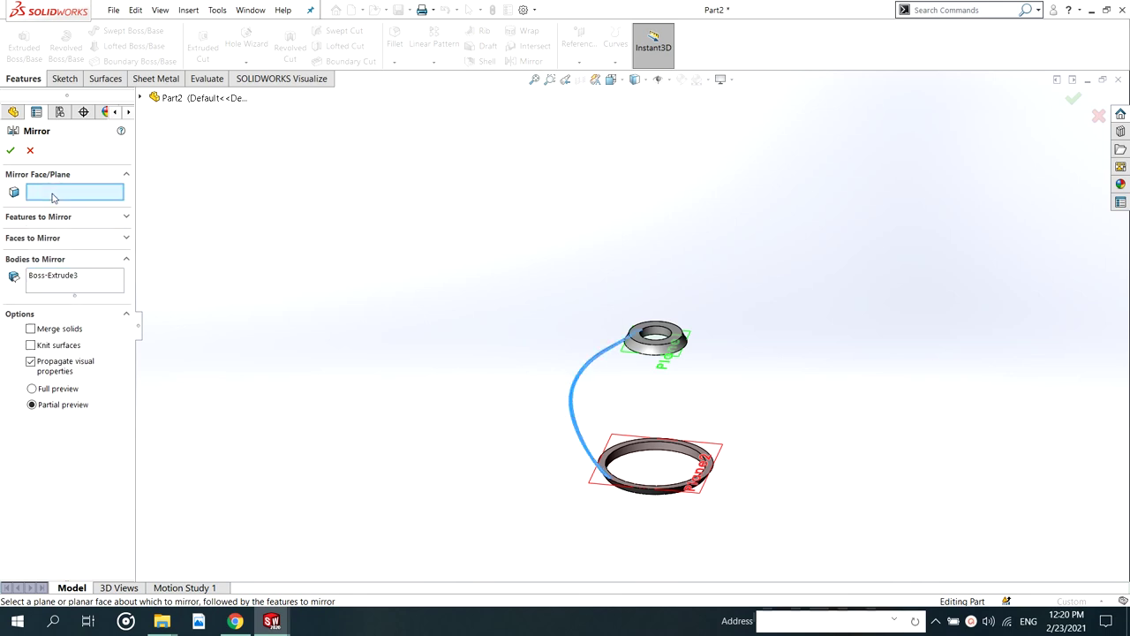
pyautogui.click(140, 97)
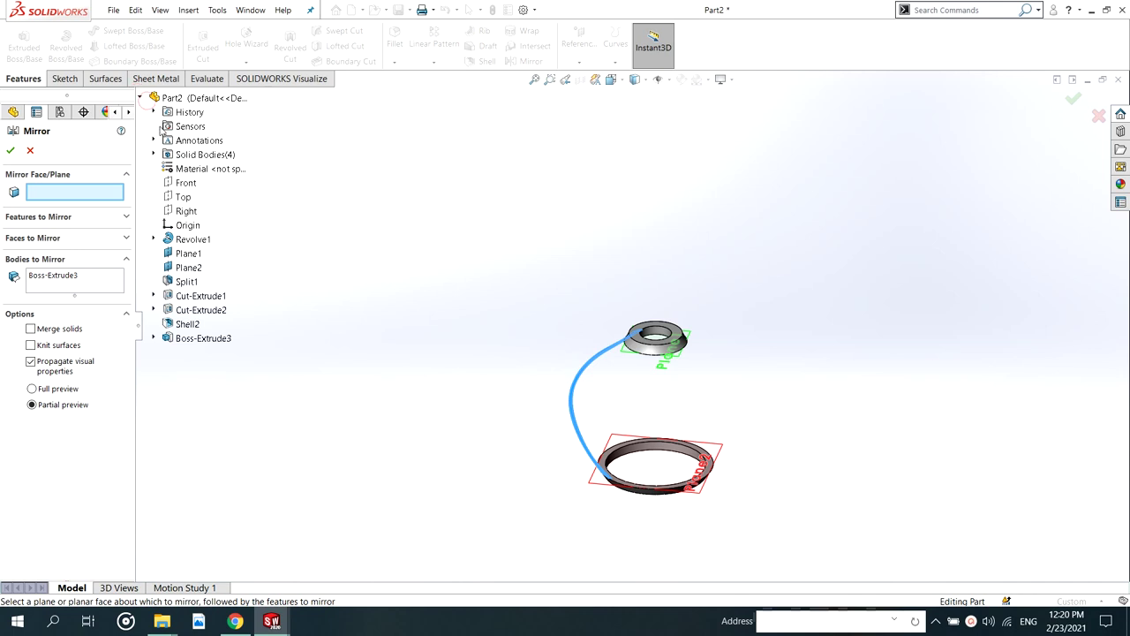
pyautogui.click(186, 184)
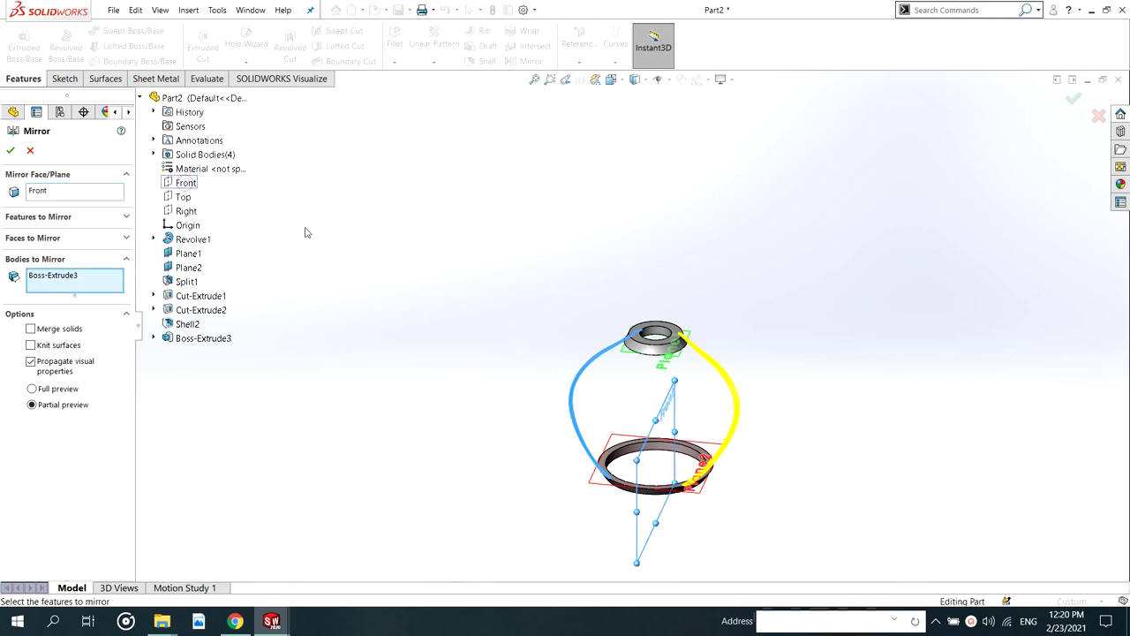
pyautogui.moveTo(795, 346); pyautogui.dragTo(628, 277, button='middle')
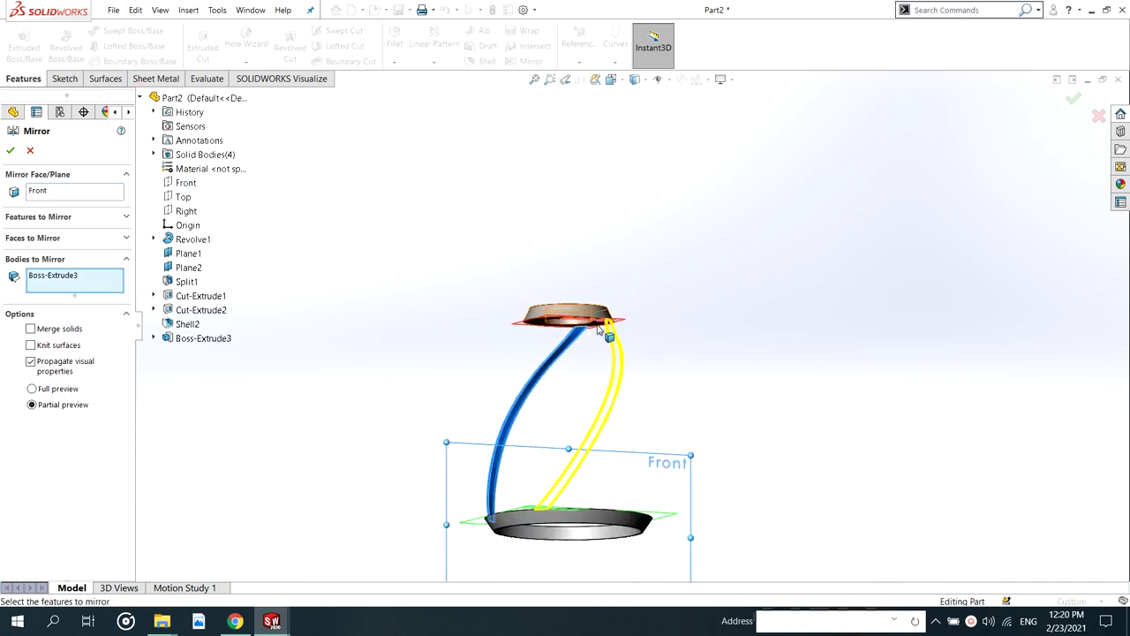
pyautogui.click(9, 151)
# Start a circular pattern of bodies, with the extruded strip and its mirrored copy as the bodies to pattern
pyautogui.moveTo(575, 392); pyautogui.dragTo(657, 408, button='middle')
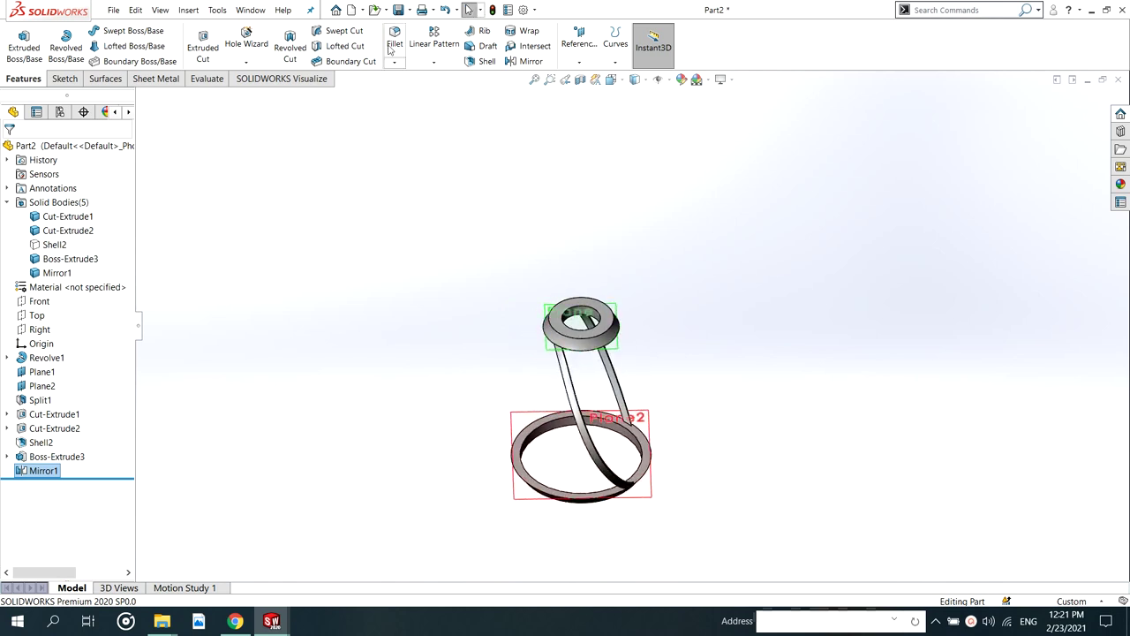
pyautogui.click(433, 62)
pyautogui.click(446, 88)
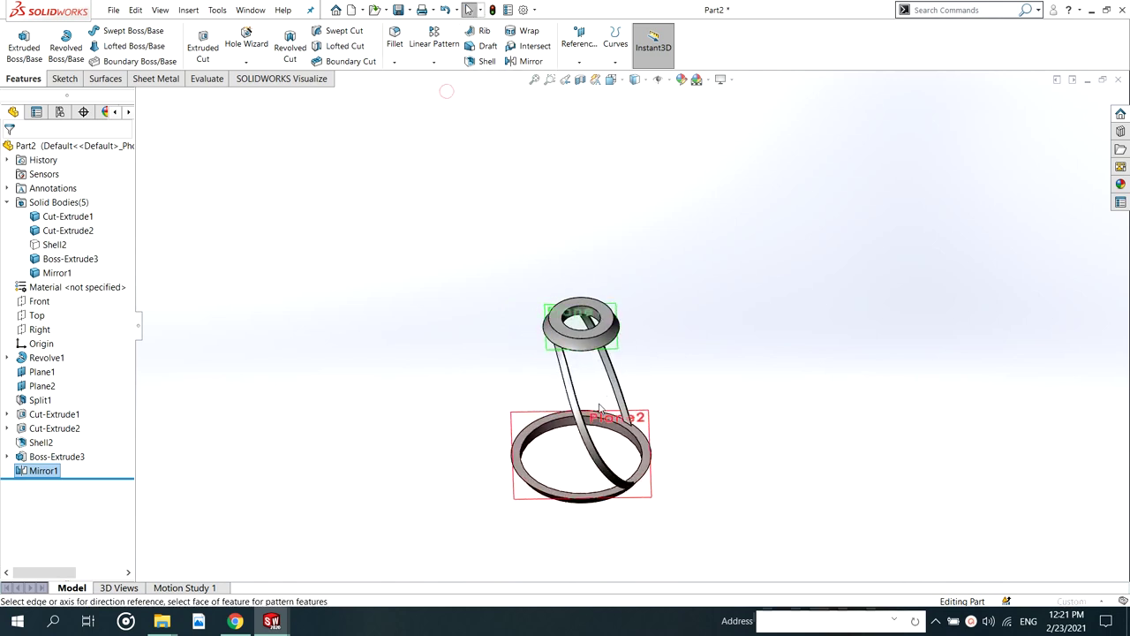
pyautogui.click(63, 382)
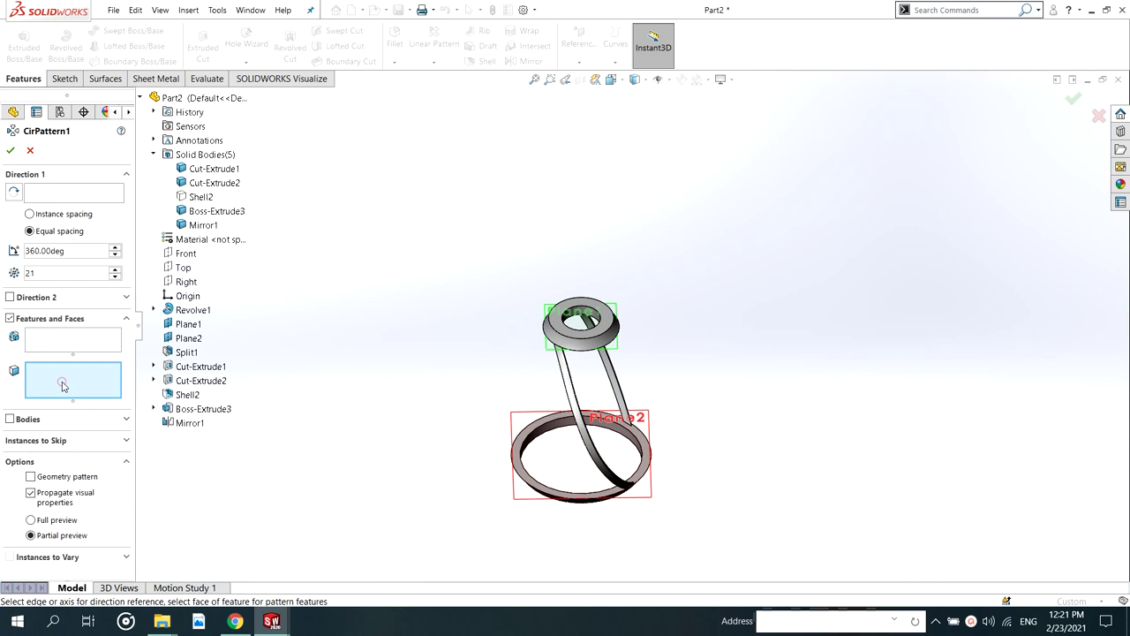
pyautogui.click(10, 320)
pyautogui.click(10, 340)
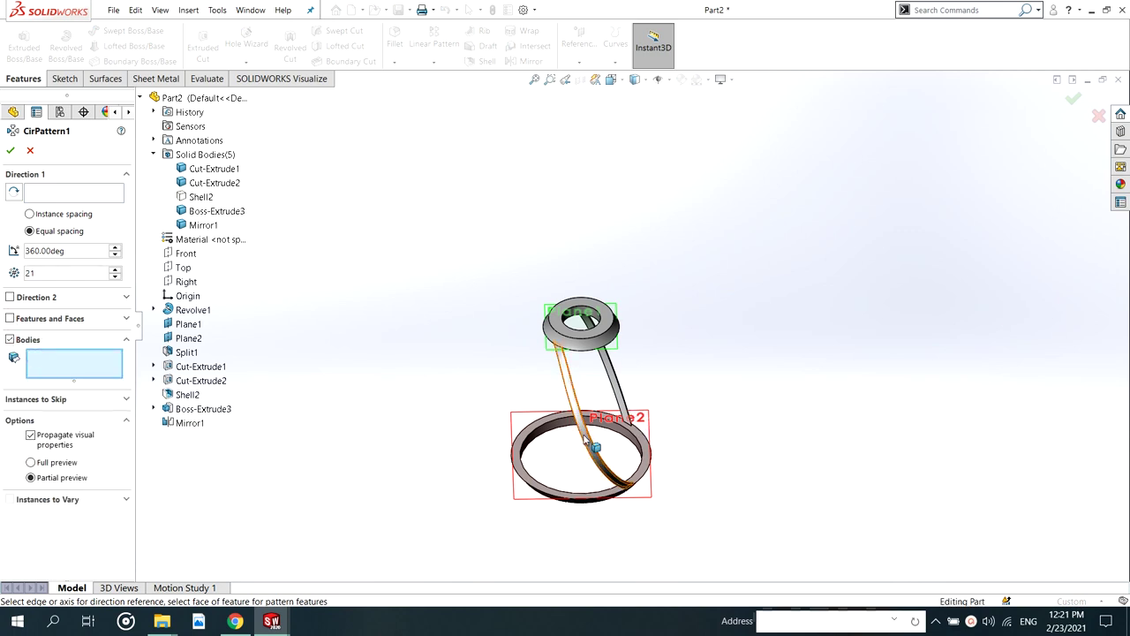
pyautogui.click(584, 440)
pyautogui.moveTo(584, 440); pyautogui.dragTo(543, 392, button='middle')
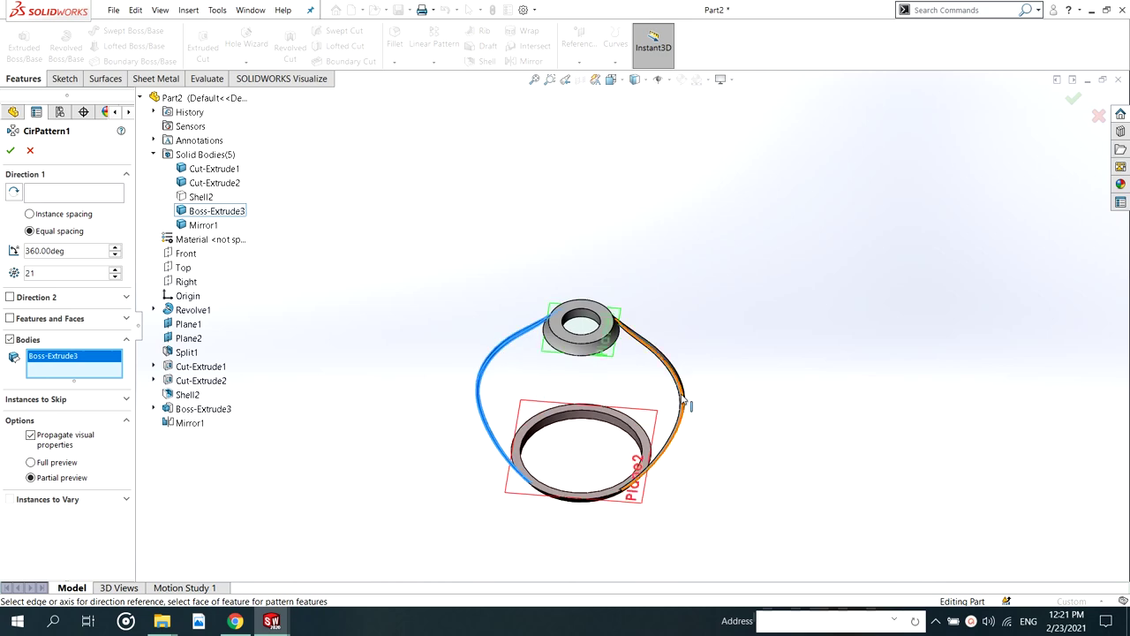
pyautogui.scroll(-5, 685, 398)
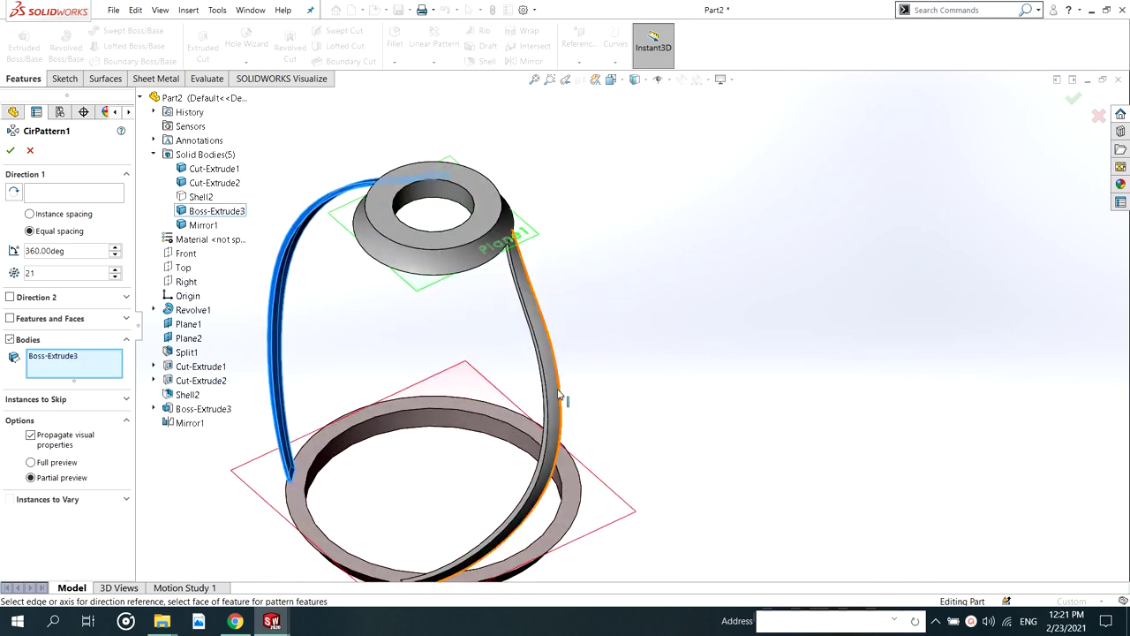
pyautogui.click(558, 395)
pyautogui.scroll(6, 640, 371)
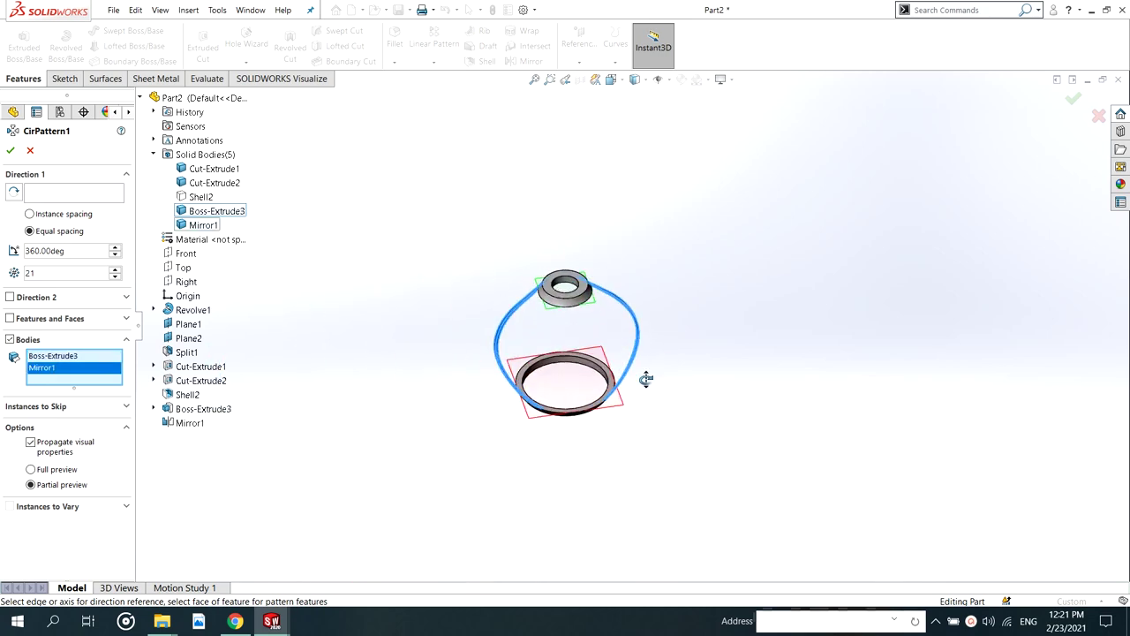
pyautogui.moveTo(646, 380)
pyautogui.mouseDown(button='middle')
pyautogui.moveTo(565, 361)
pyautogui.moveTo(660, 390)
pyautogui.mouseUp(button='middle')
# Use the circular inner edge of the upper ring's top face as the pattern's direction reference
pyautogui.click(39, 193)
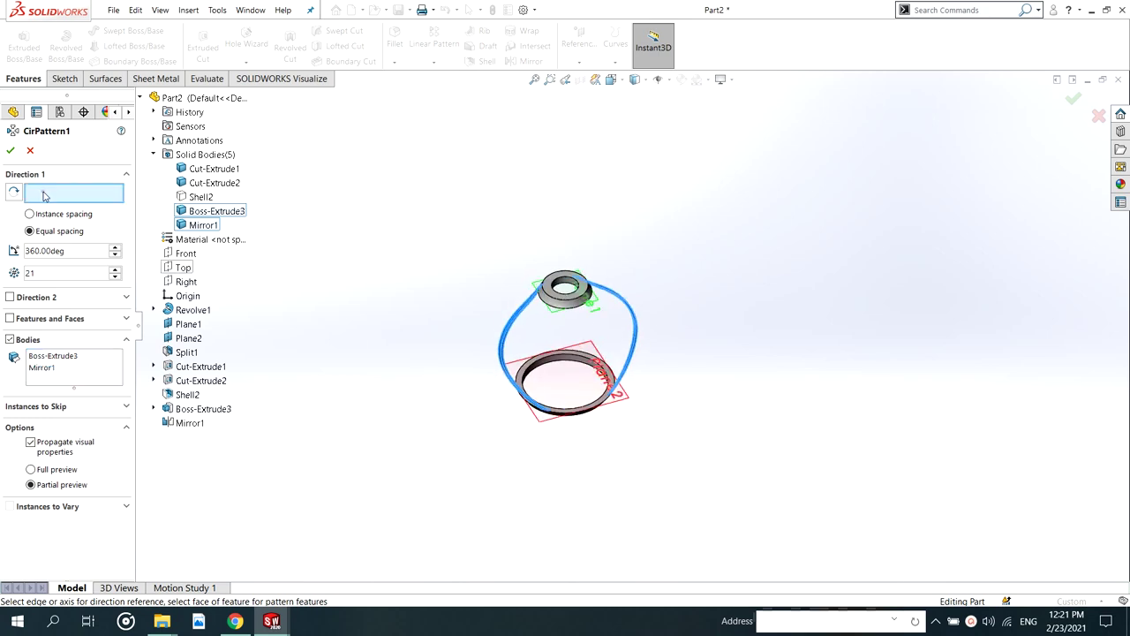
pyautogui.scroll(-5, 570, 289)
pyautogui.click(564, 298)
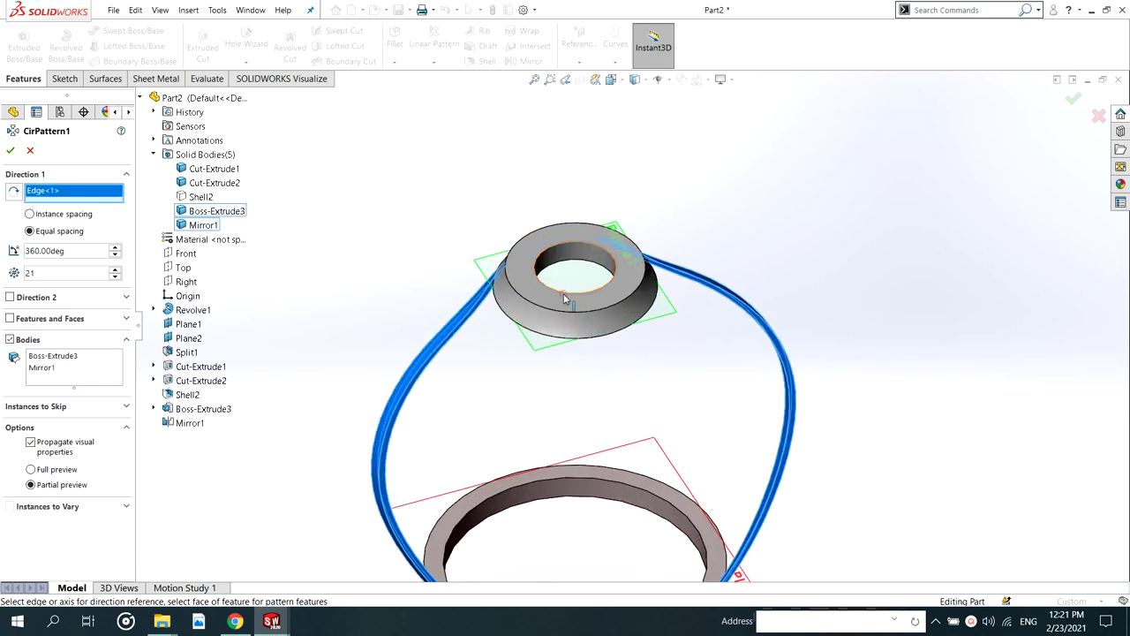
pyautogui.scroll(5, 624, 320)
pyautogui.moveTo(624, 320); pyautogui.dragTo(627, 362, button='middle')
# Set the circular pattern to 15 equally spaced instances over 360 degrees and finish it
pyautogui.click(70, 219)
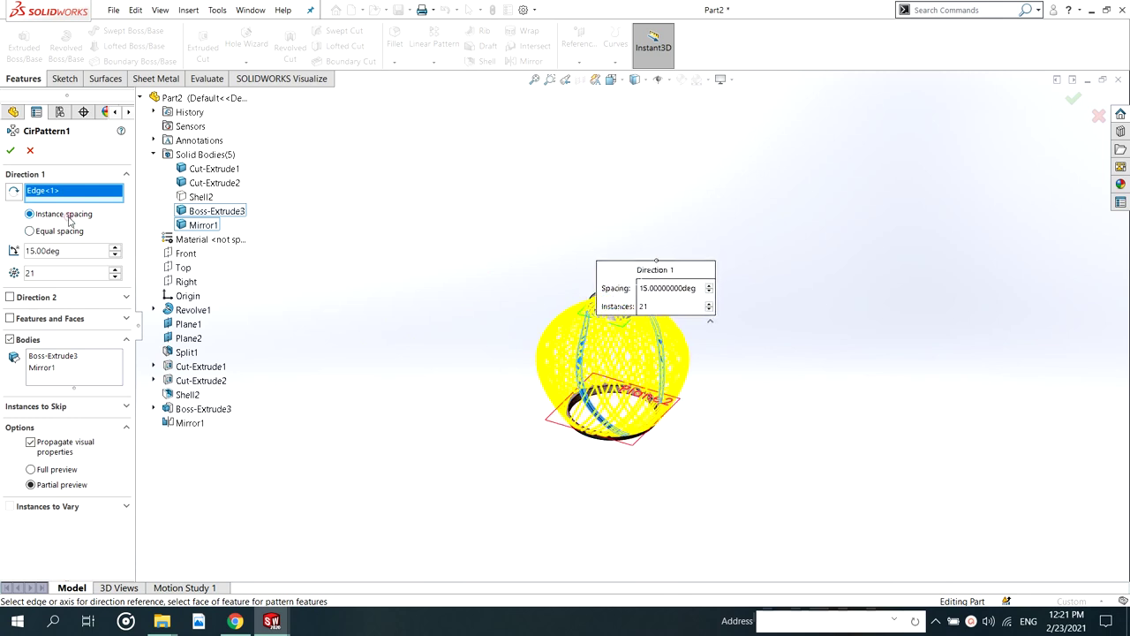
pyautogui.click(54, 231)
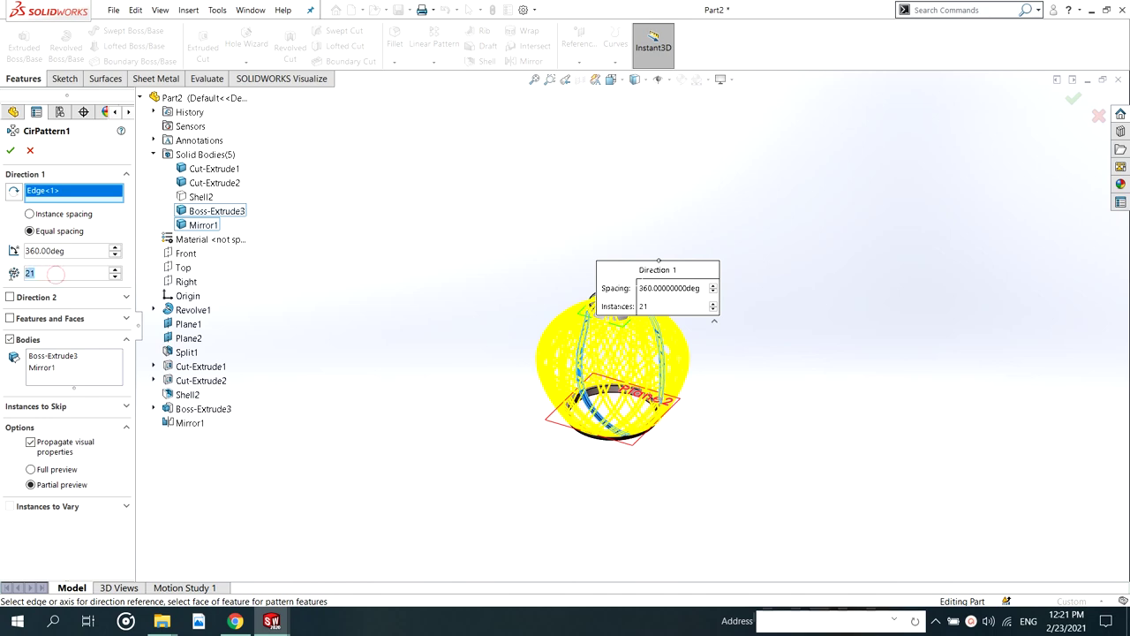
pyautogui.write('1')
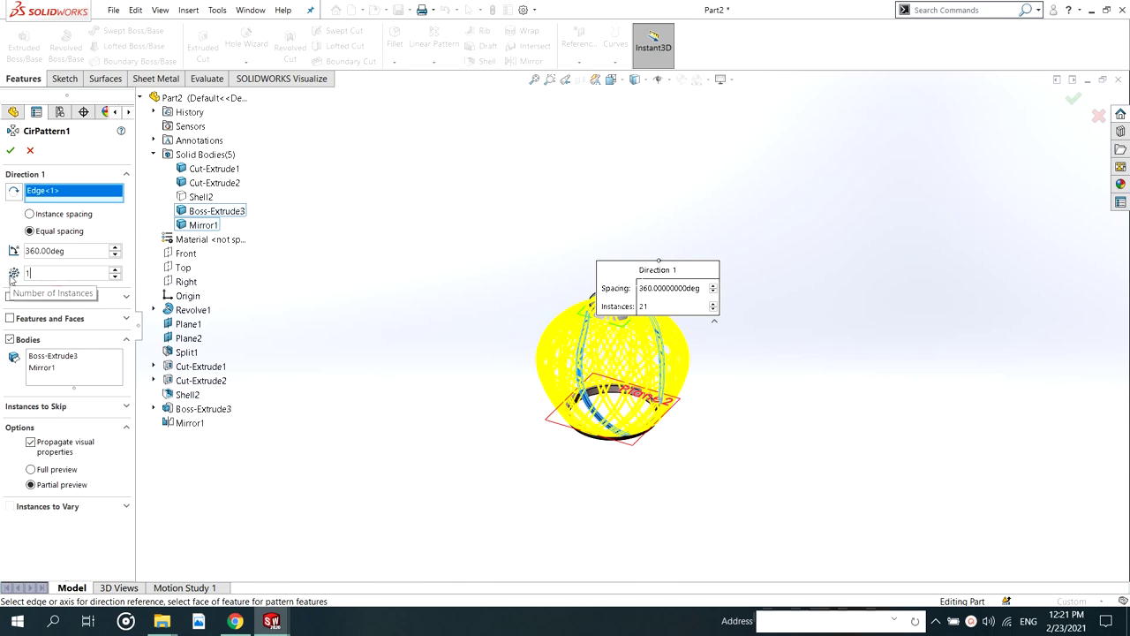
pyautogui.write('5')
pyautogui.press('Return')
pyautogui.scroll(-3, 644, 362)
pyautogui.moveTo(644, 366); pyautogui.dragTo(633, 327, button='middle')
pyautogui.click(9, 152)
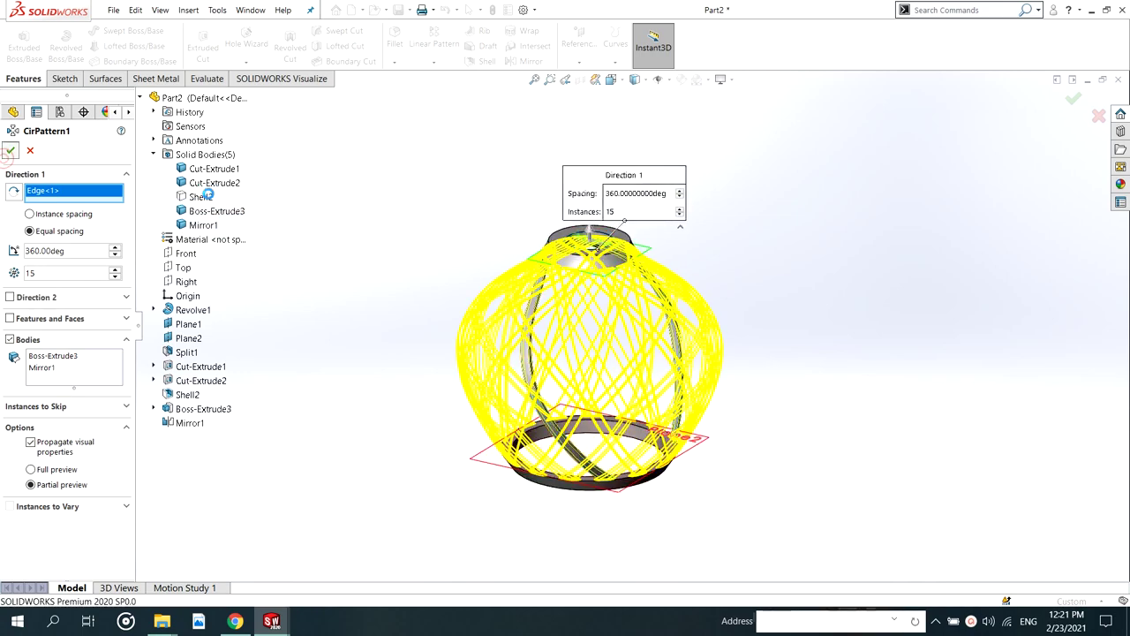
# Examine the patterned lattice around both rings, the list of solid bodies and the circular pattern feature
pyautogui.scroll(-2, 720, 301)
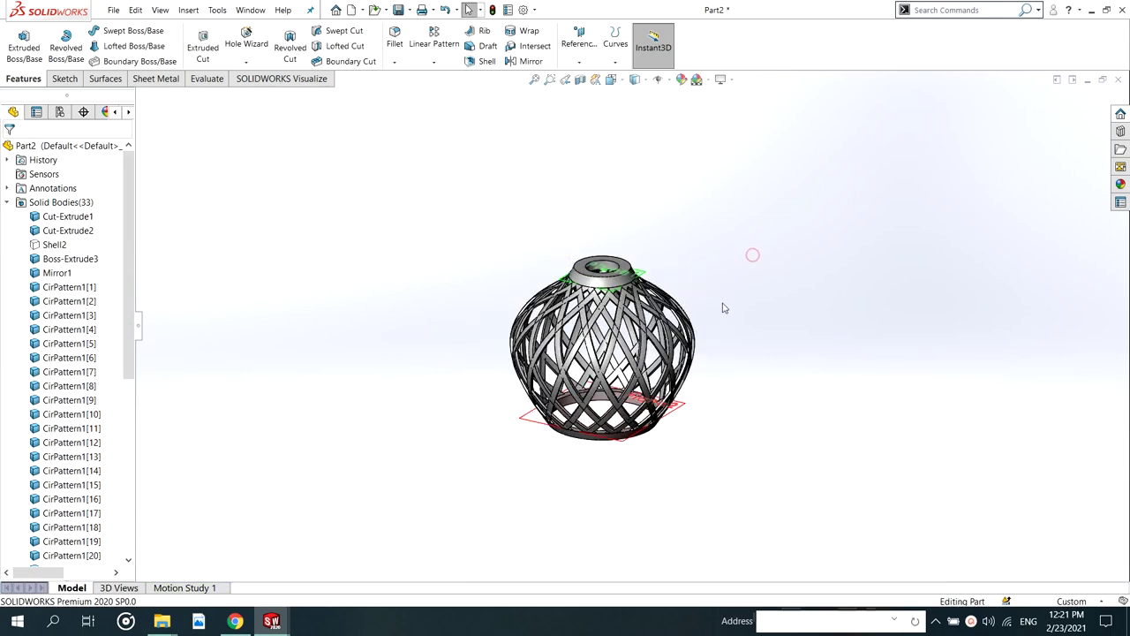
pyautogui.moveTo(671, 298); pyautogui.dragTo(717, 300, button='middle')
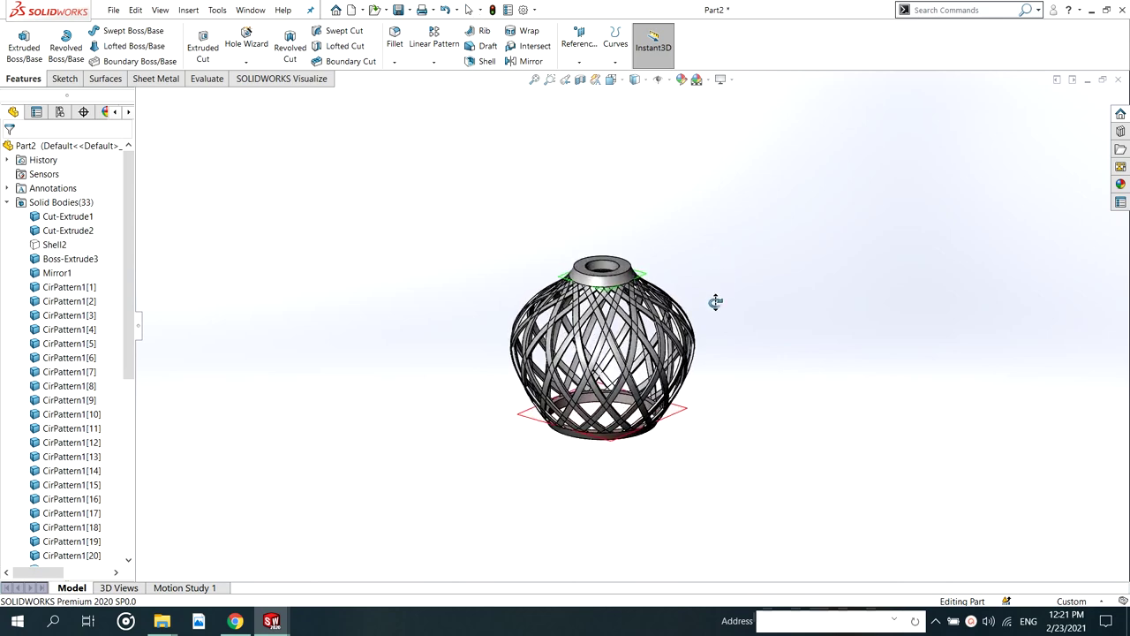
pyautogui.click(7, 203)
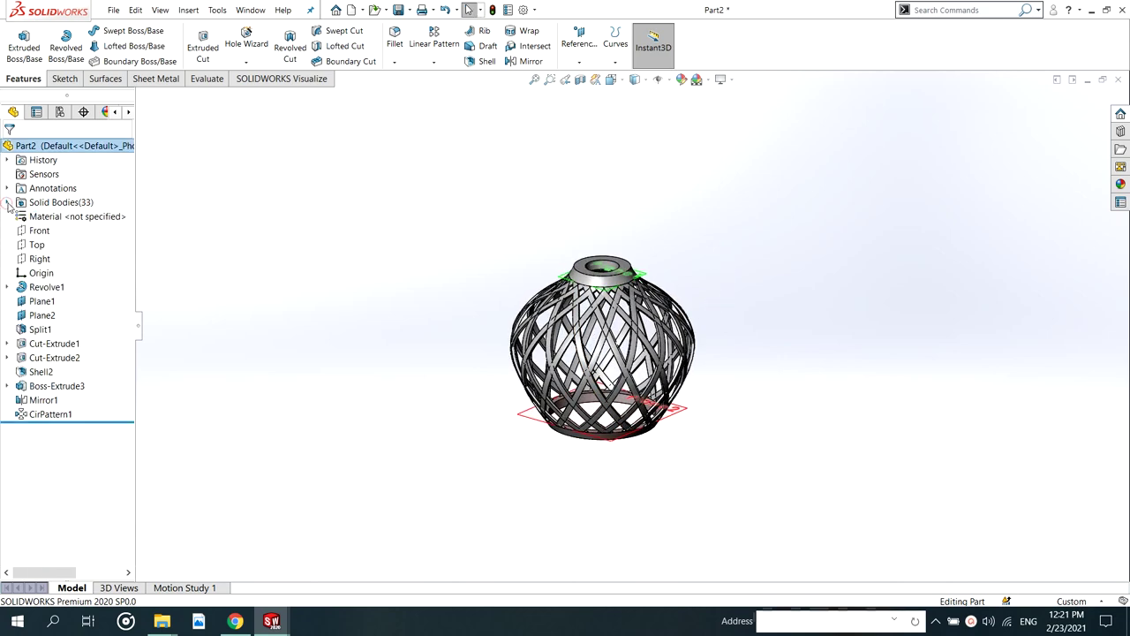
pyautogui.click(8, 202)
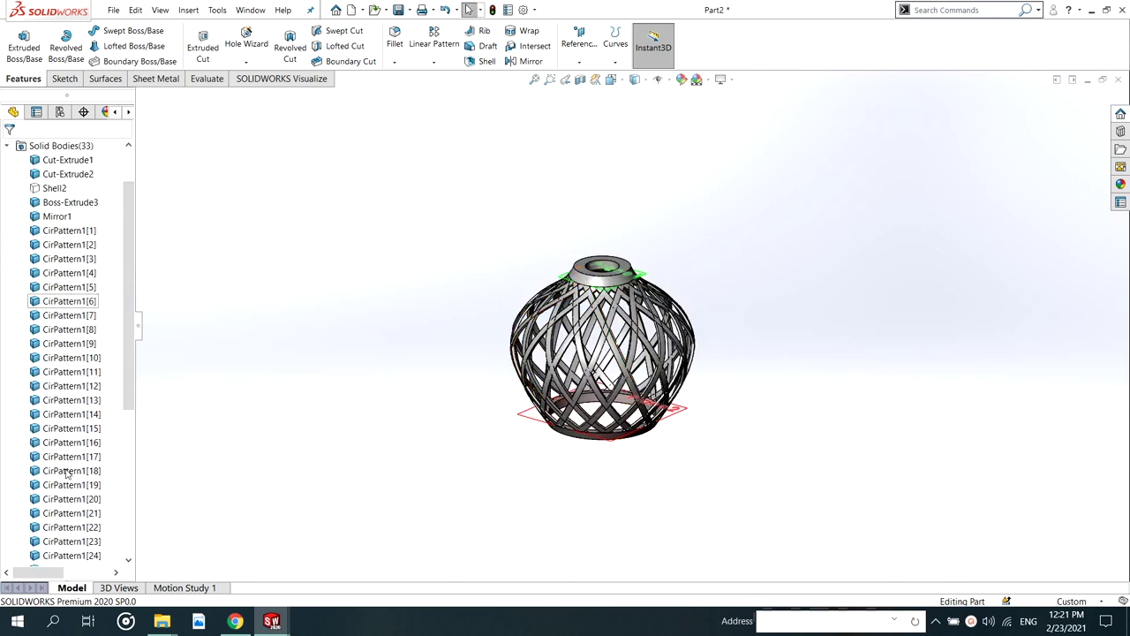
pyautogui.click(7, 146)
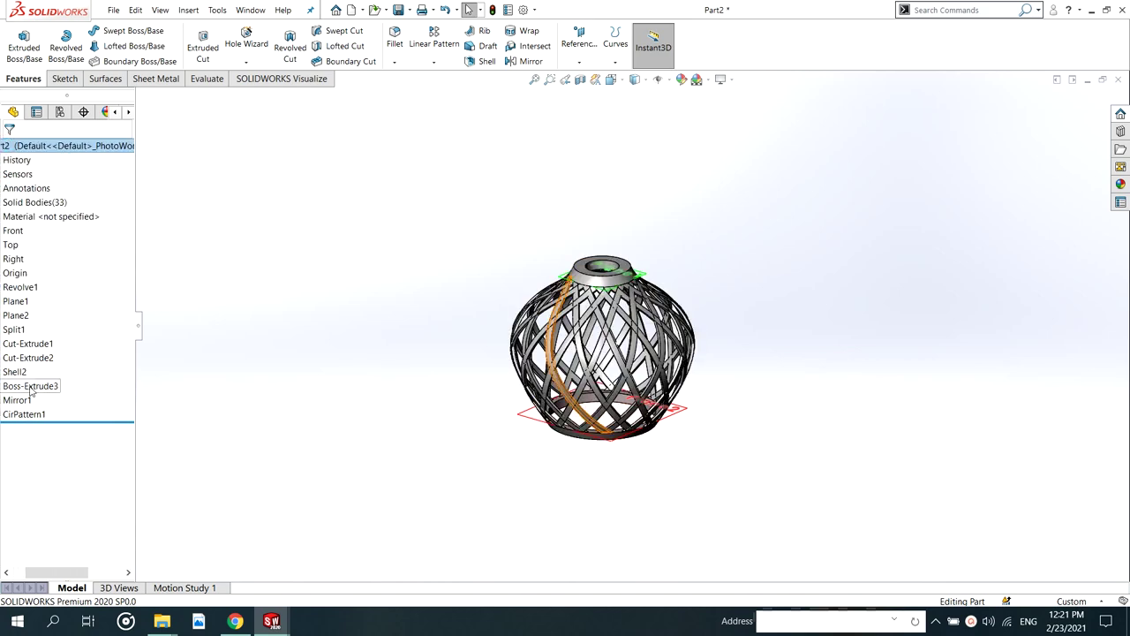
pyautogui.click(49, 414)
pyautogui.click(55, 377)
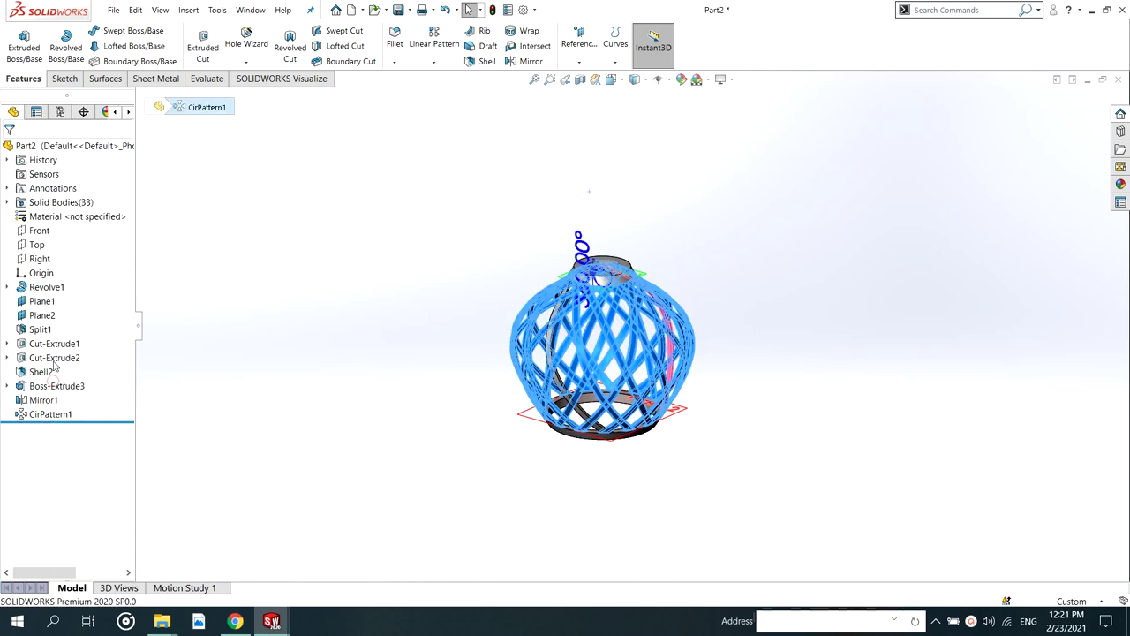
# Increase the circular pattern of the two strip bodies to 18 equally spaced instances
pyautogui.click(115, 270)
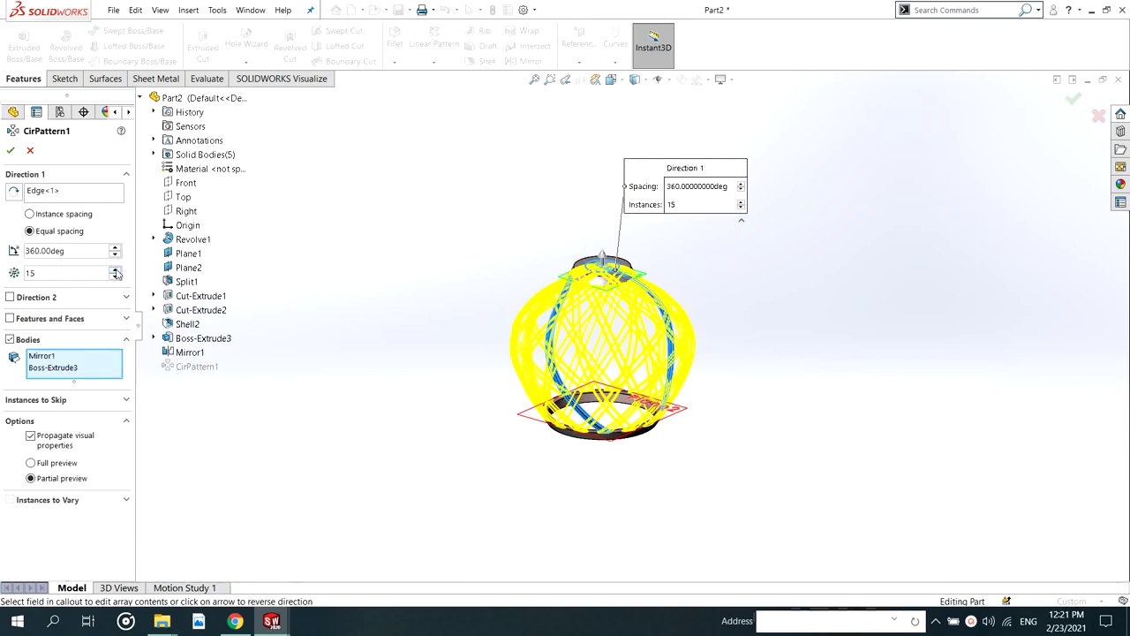
pyautogui.click(115, 270)
pyautogui.click(115, 271)
pyautogui.click(10, 151)
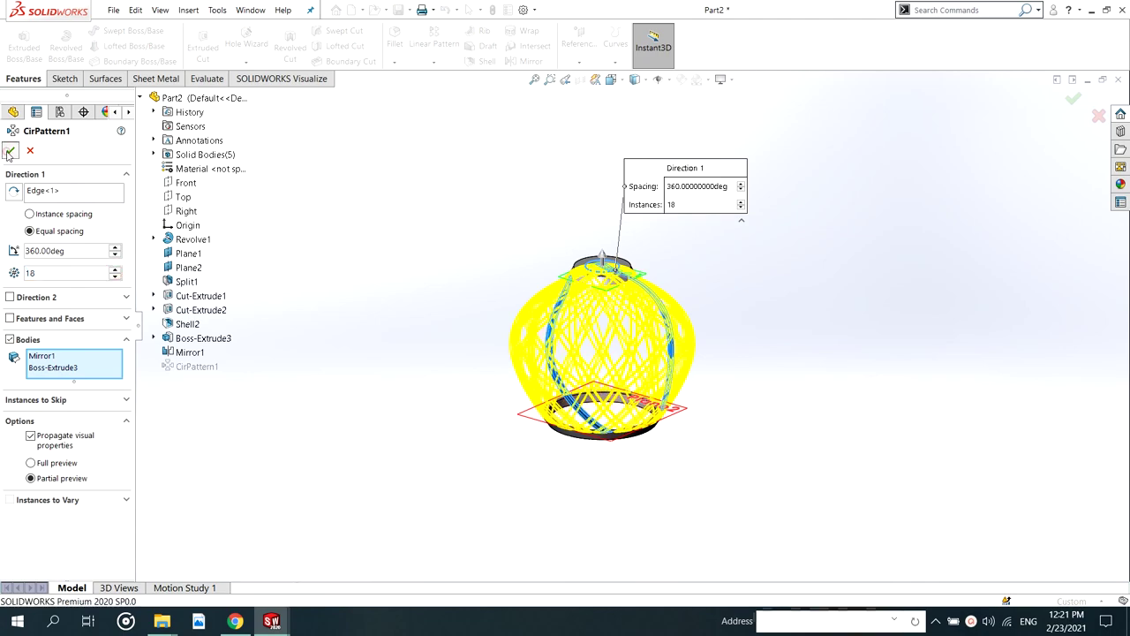
# Examine the denser lattice from above, below and the side, including where the strips meet both rings
pyautogui.scroll(-2, 719, 359)
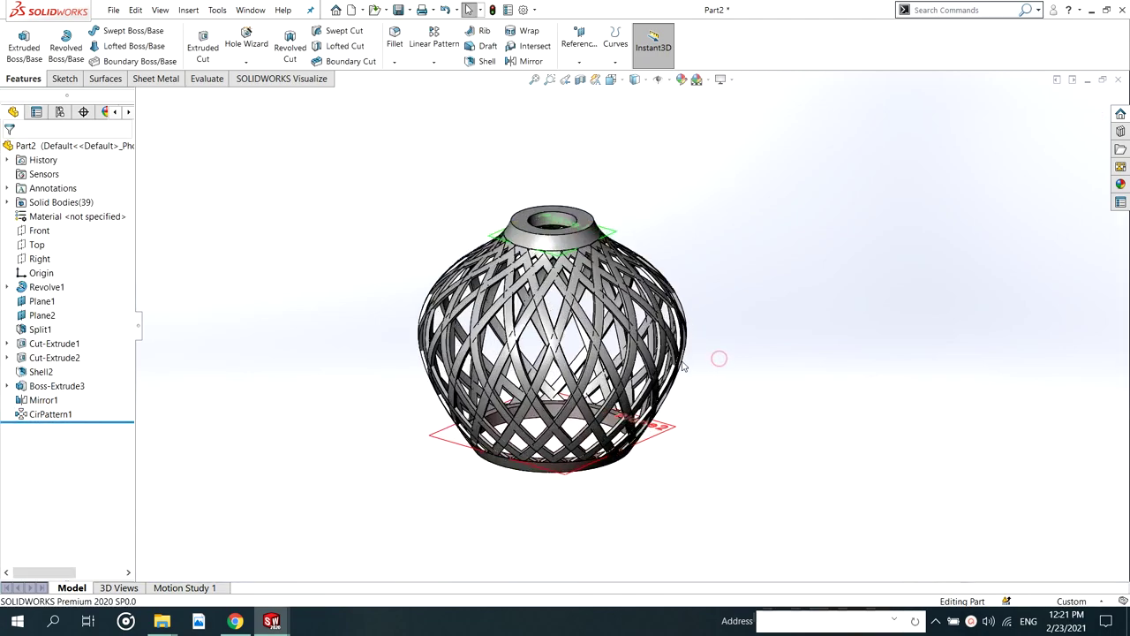
pyautogui.moveTo(718, 358); pyautogui.dragTo(592, 260, button='middle')
pyautogui.scroll(-6, 565, 414)
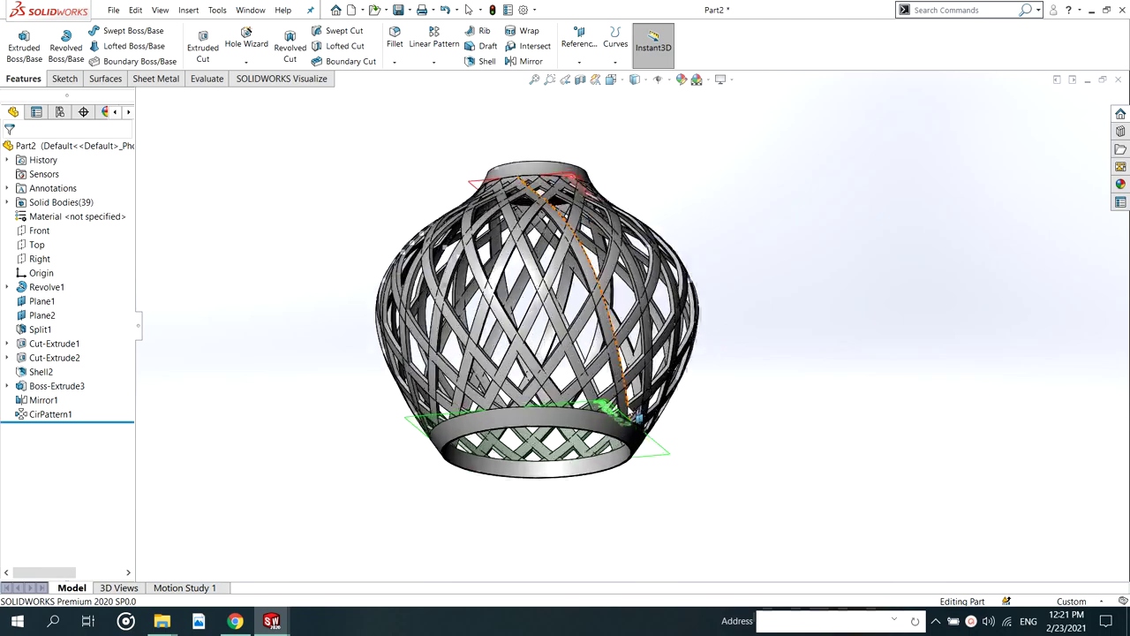
pyautogui.scroll(-2, 533, 402)
pyautogui.moveTo(545, 396); pyautogui.dragTo(337, 449, button='middle')
pyautogui.scroll(10, 525, 379)
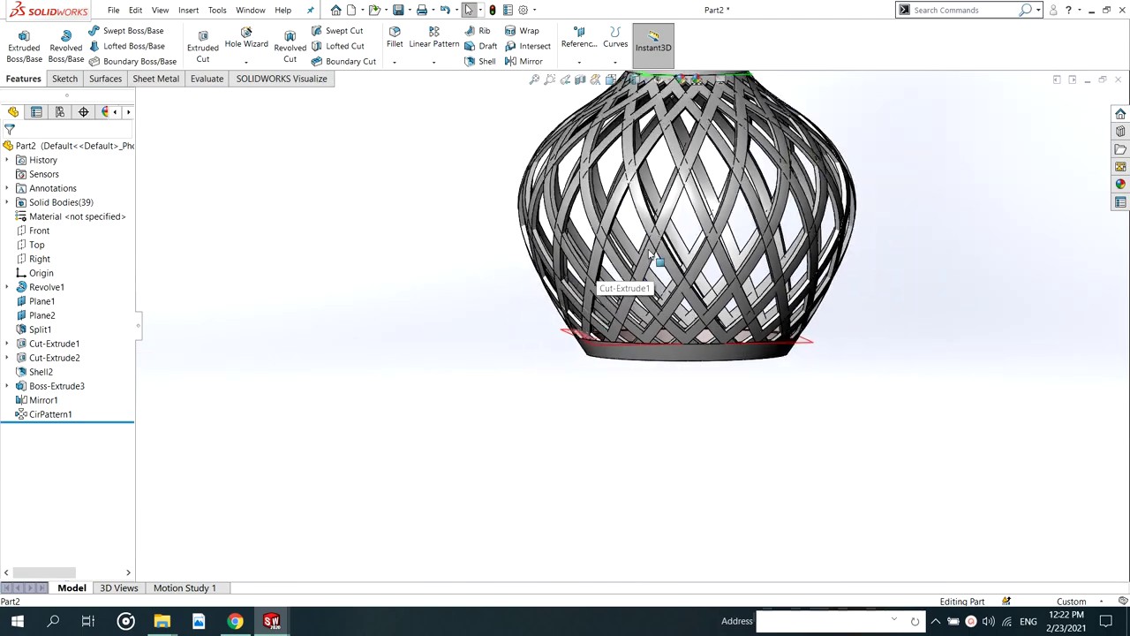
pyautogui.moveTo(660, 258); pyautogui.dragTo(783, 326, button='middle')
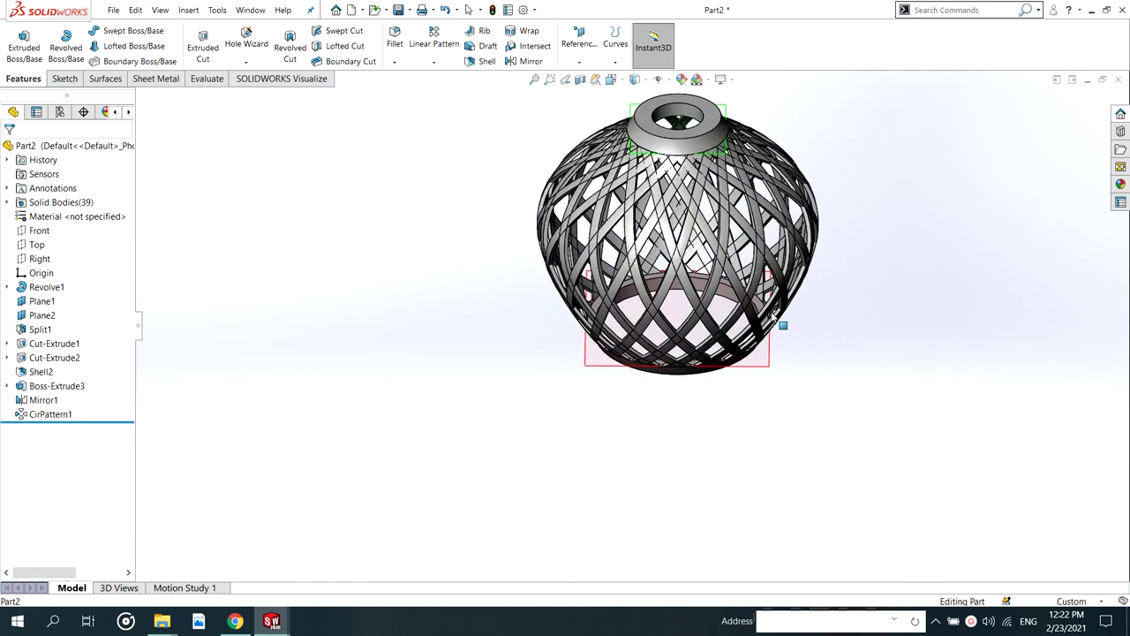
pyautogui.scroll(3, 831, 245)
pyautogui.scroll(-5, 759, 271)
pyautogui.scroll(4, 622, 295)
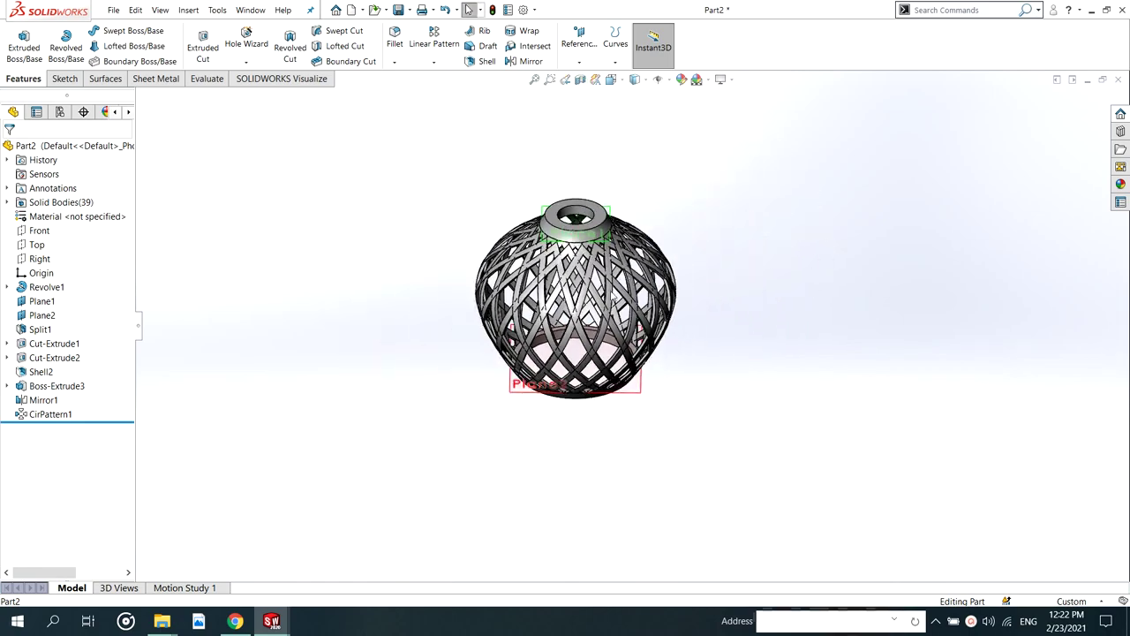
pyautogui.scroll(-2, 623, 249)
pyautogui.moveTo(604, 288); pyautogui.dragTo(639, 187, button='middle')
pyautogui.press('space')
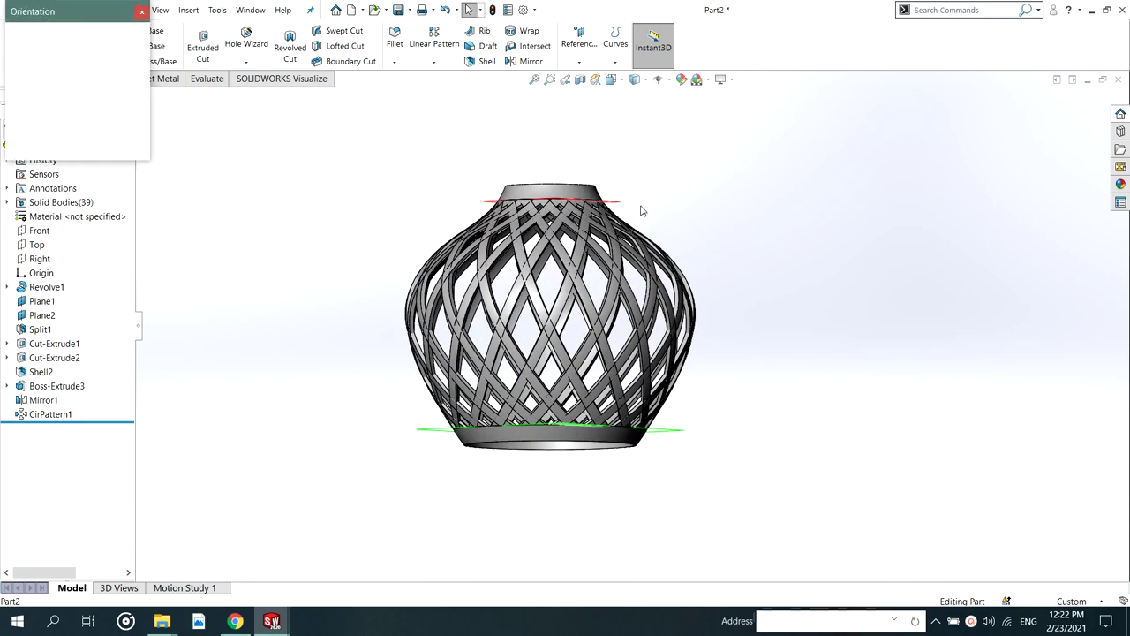
pyautogui.click(537, 364)
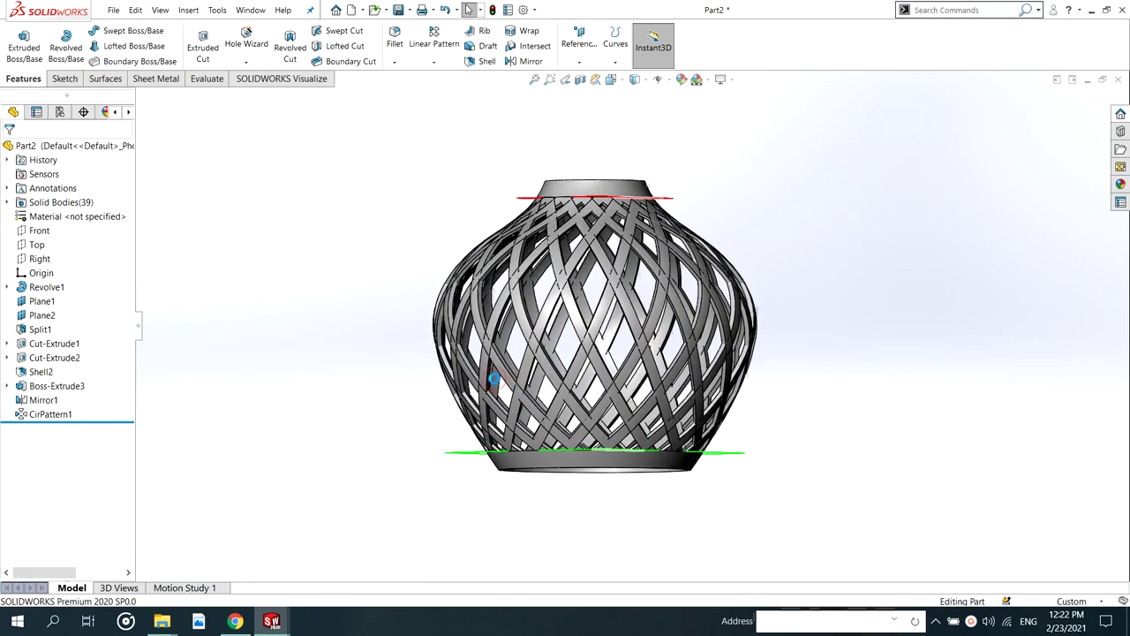
pyautogui.scroll(4, 601, 366)
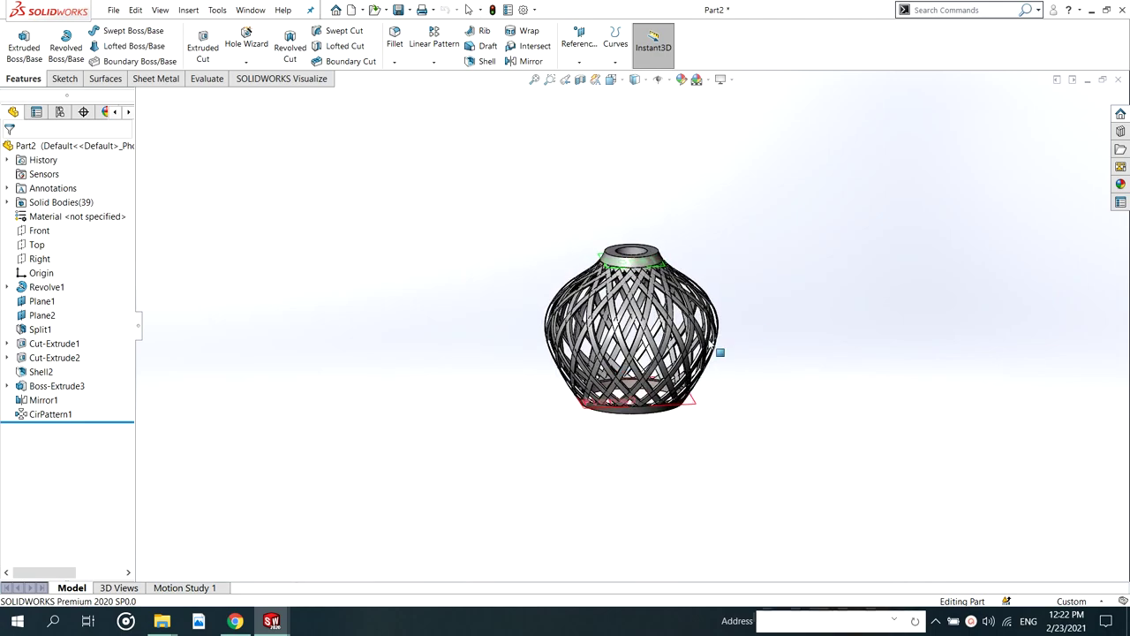
pyautogui.scroll(-3, 767, 304)
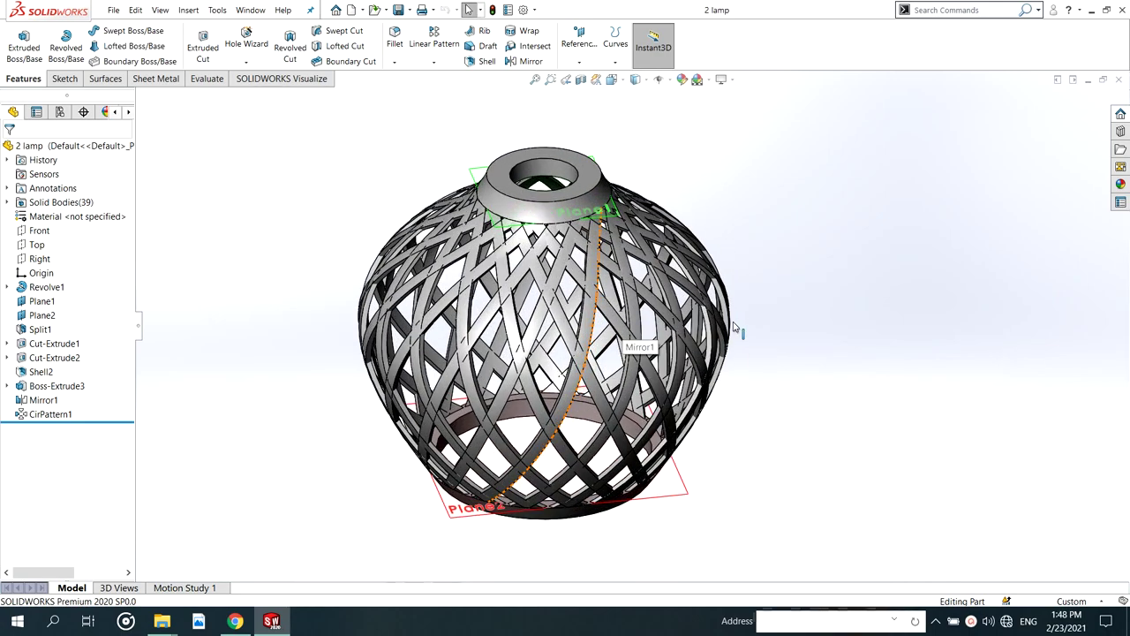
pyautogui.moveTo(734, 327); pyautogui.dragTo(738, 361, button='middle')
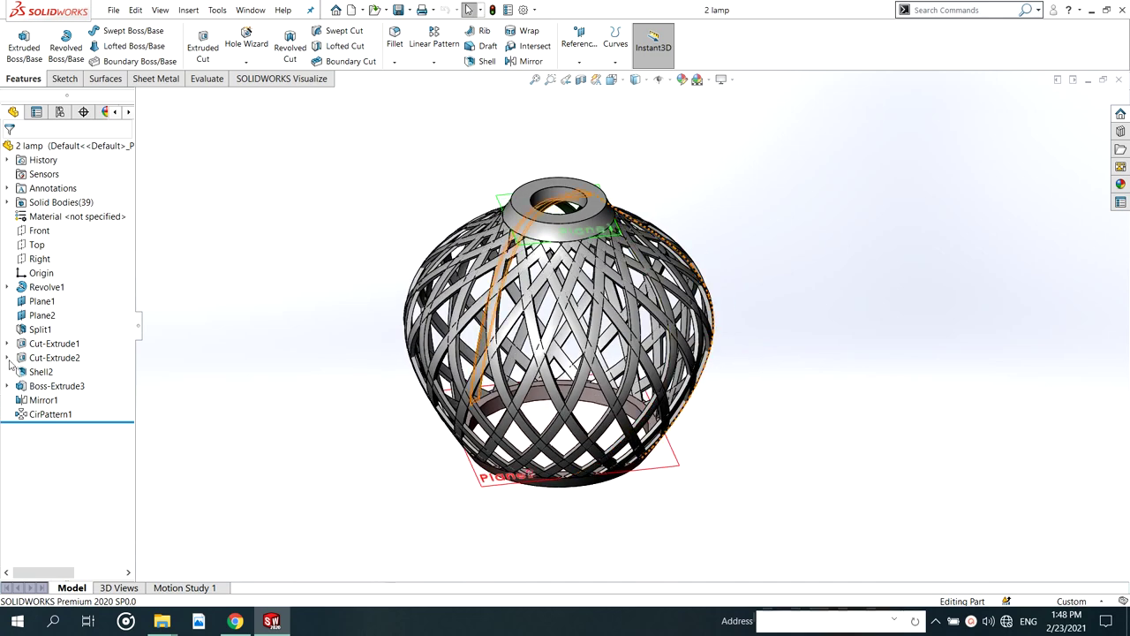
# Hide the two reference planes, Plane2 and Plane1, at the lampshade's lower and upper rings
pyautogui.click(33, 316)
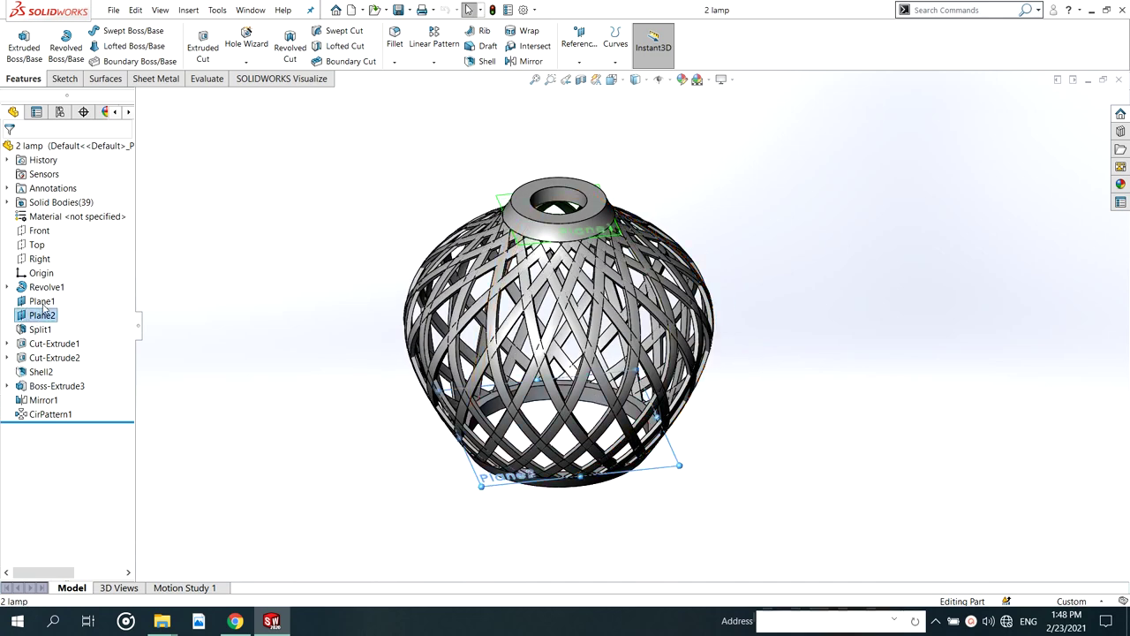
pyautogui.click(35, 303)
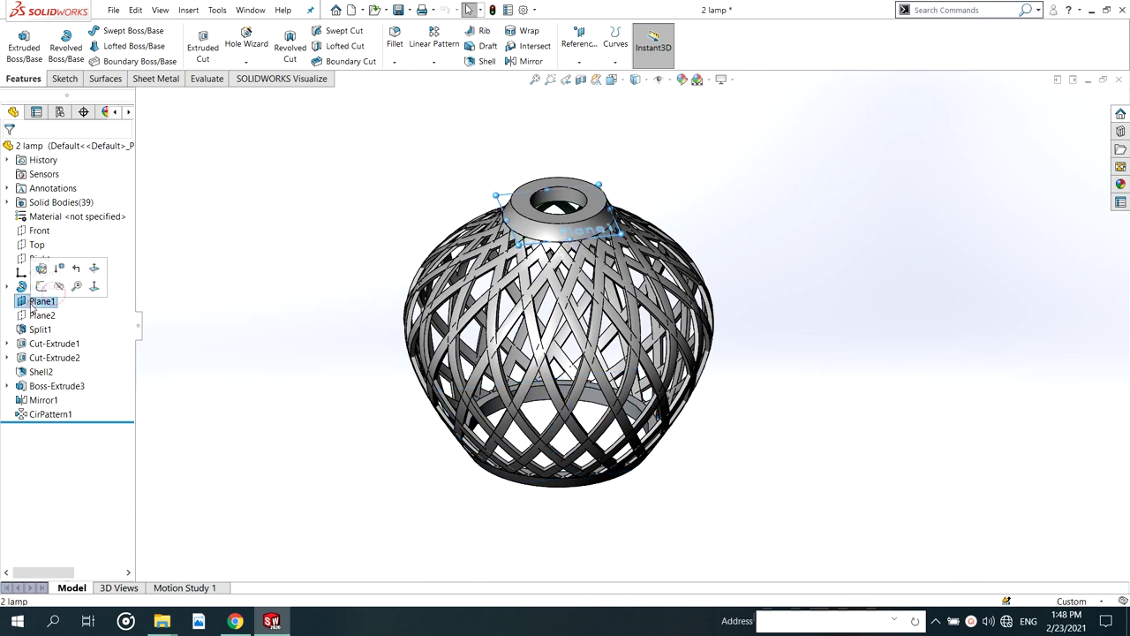
pyautogui.click(59, 286)
pyautogui.click(764, 295)
# Start saving the lampshade under another format, choosing STL (*.stl) as the file type and keeping the file name 2 lamp
pyautogui.scroll(2, 679, 355)
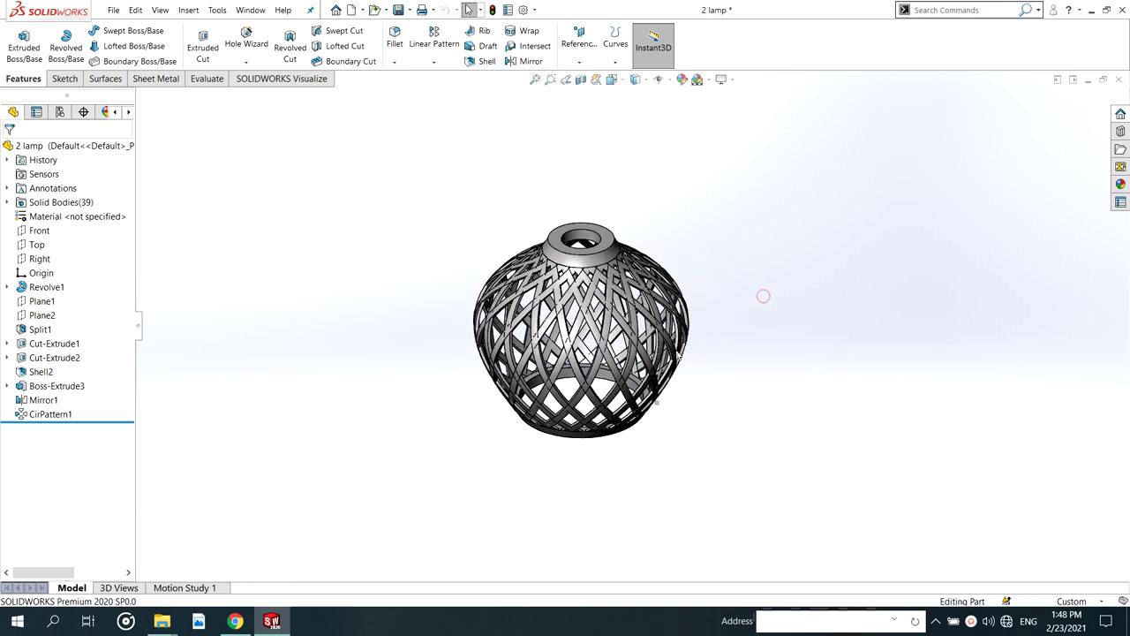
pyautogui.moveTo(763, 296); pyautogui.dragTo(707, 350, button='middle')
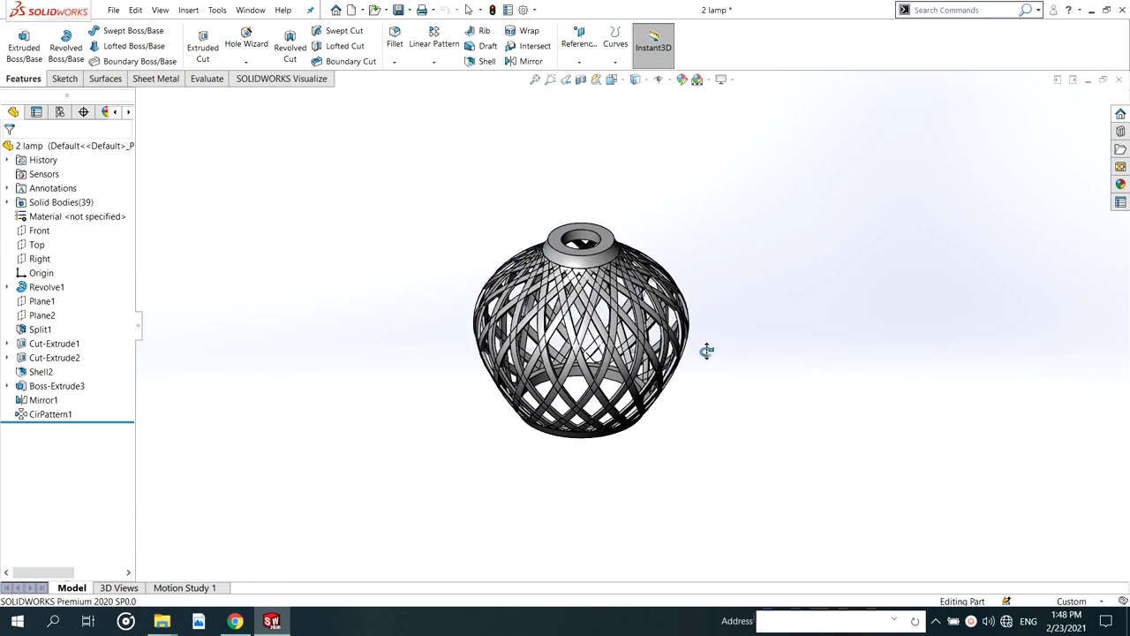
pyautogui.scroll(-3, 699, 322)
pyautogui.moveTo(639, 309); pyautogui.dragTo(534, 351, button='middle')
pyautogui.scroll(-2, 701, 250)
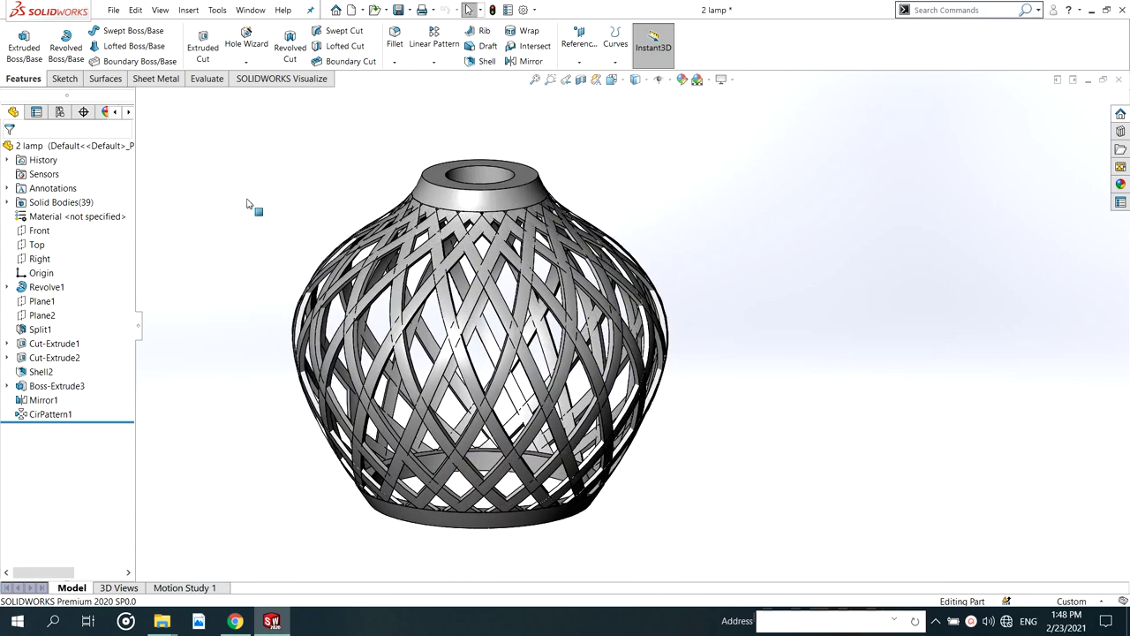
pyautogui.click(114, 10)
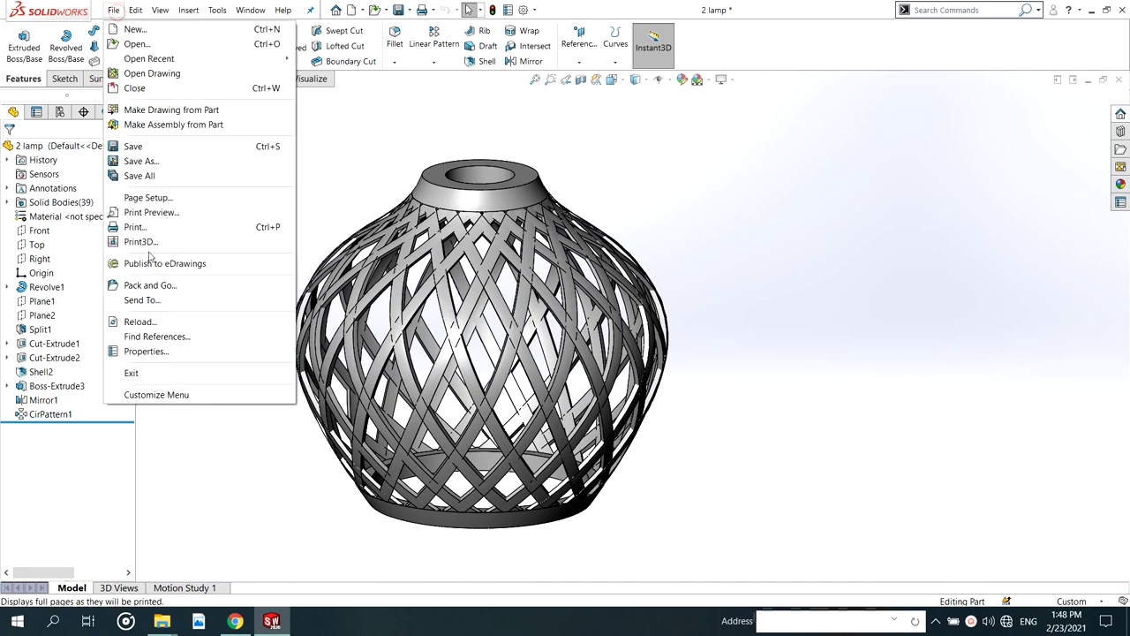
pyautogui.click(140, 161)
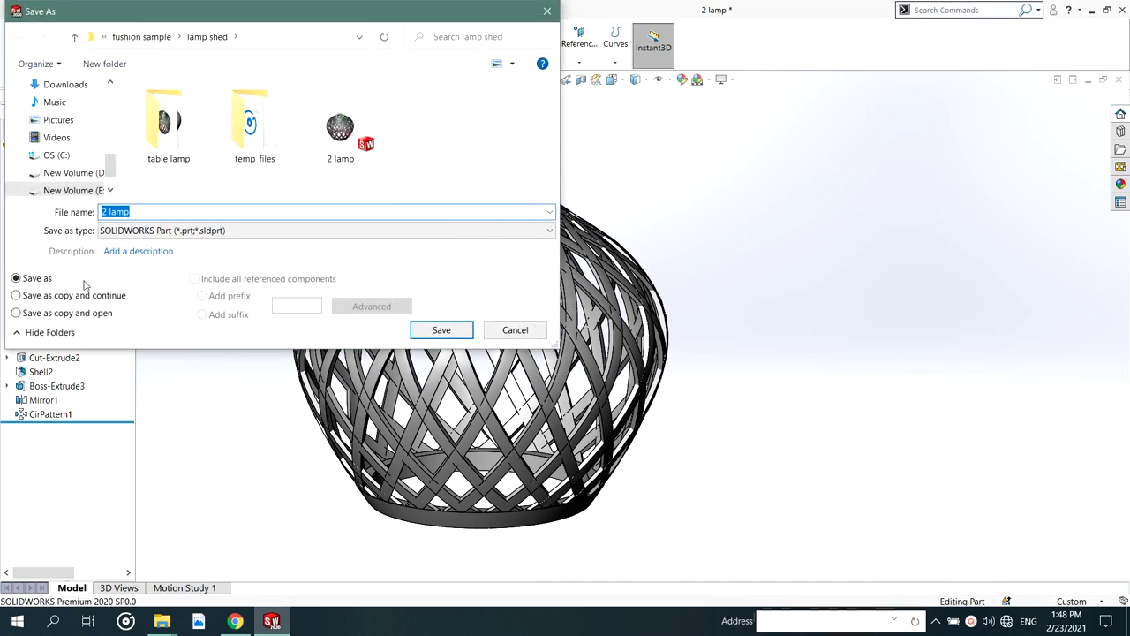
pyautogui.click(125, 231)
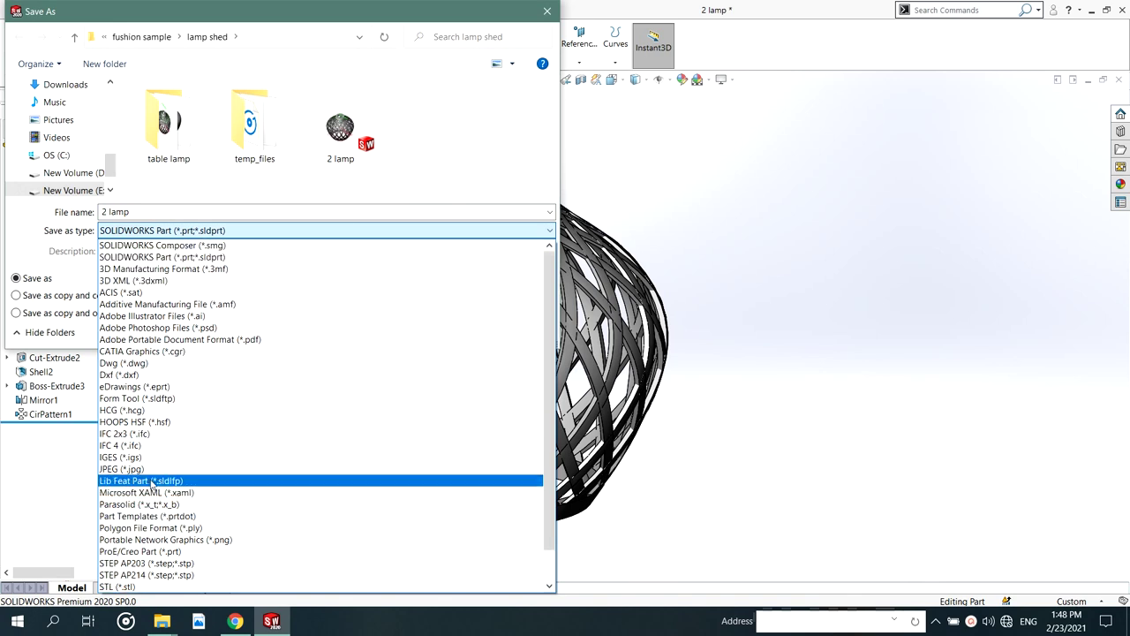
pyautogui.scroll(-1, 140, 495)
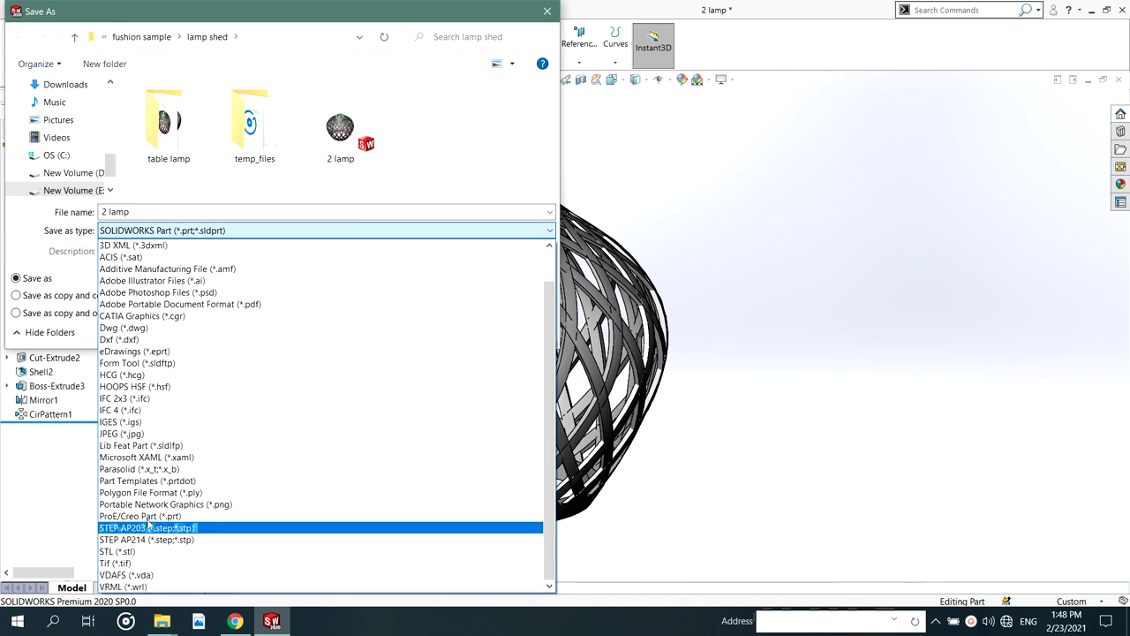
pyautogui.click(118, 552)
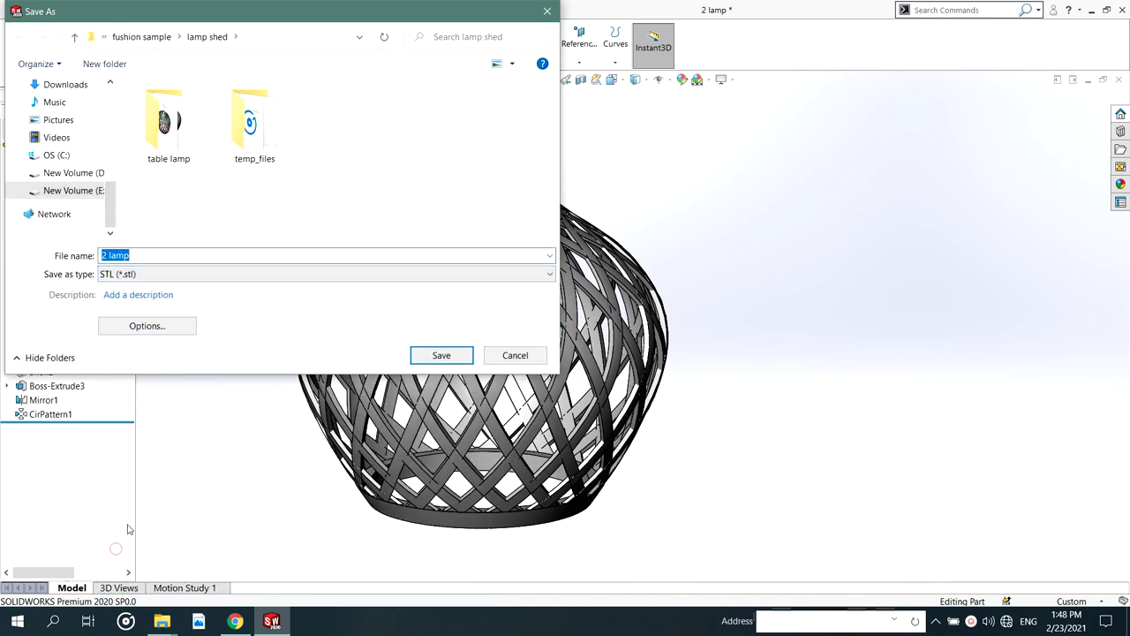
pyautogui.click(168, 277)
pyautogui.click(119, 311)
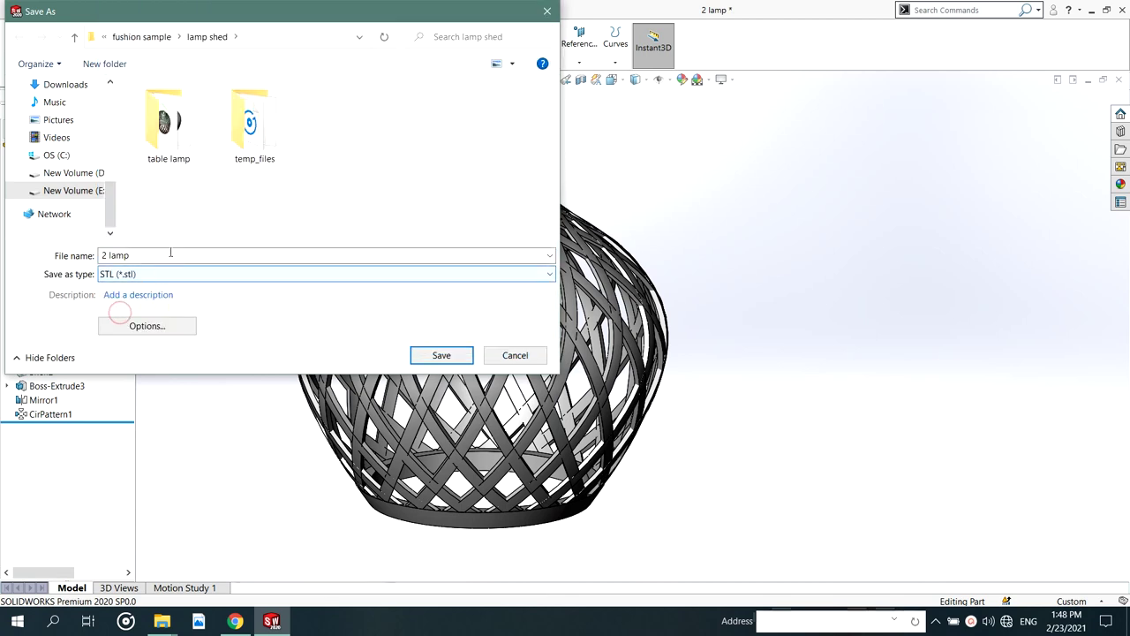
pyautogui.click(184, 210)
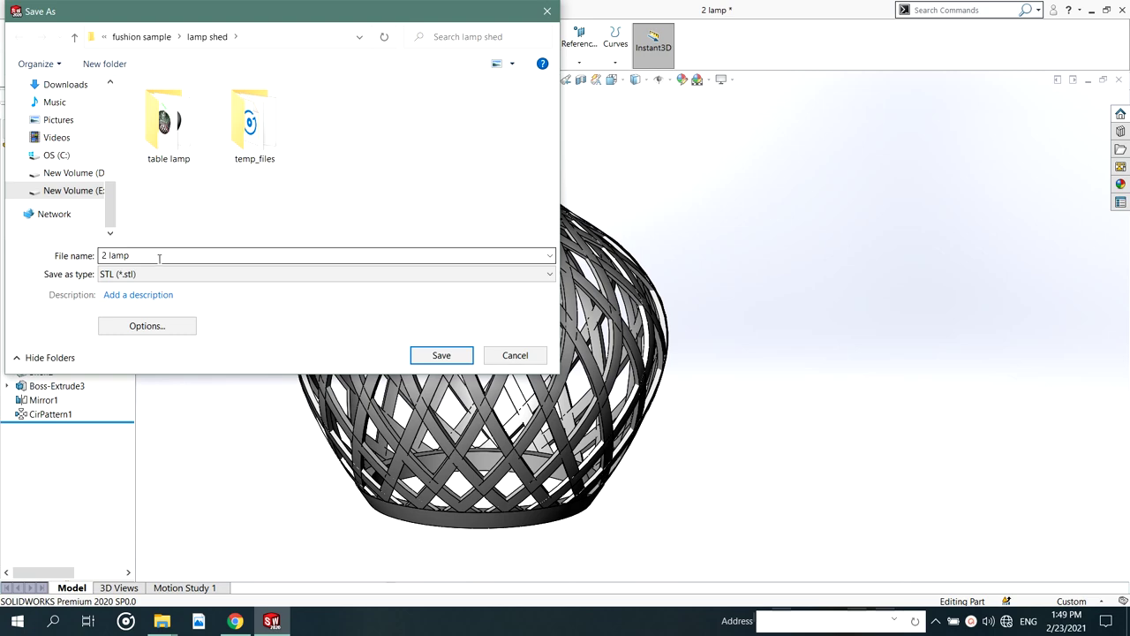
# In the STL export options, enable saving all components of an assembly in a single file and accept them
pyautogui.click(146, 326)
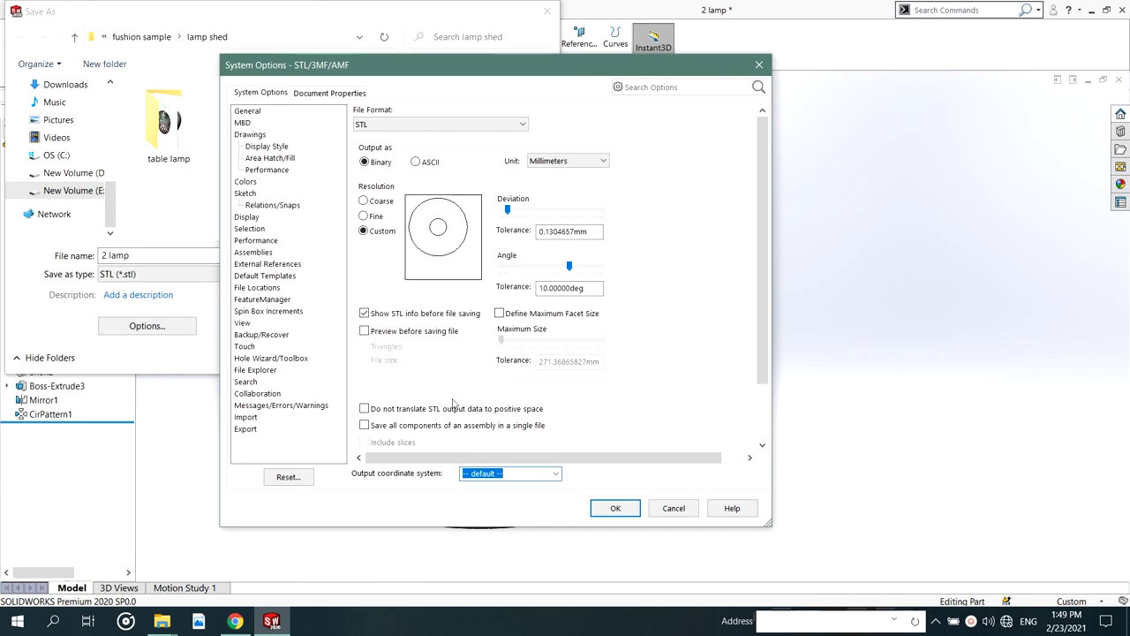
pyautogui.click(391, 427)
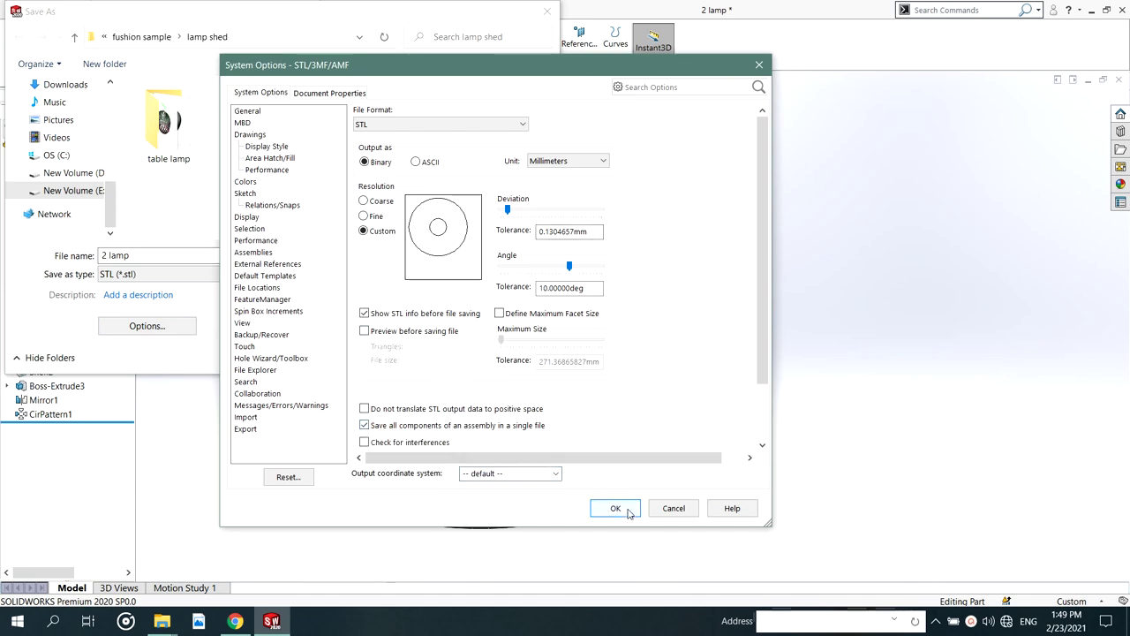
pyautogui.click(616, 508)
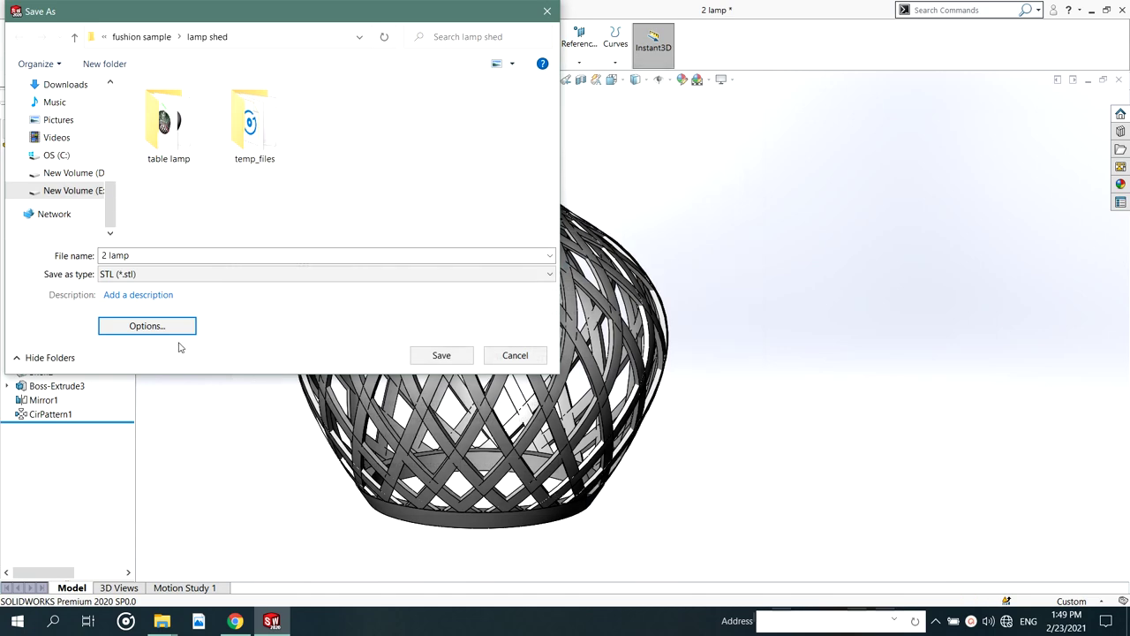
# Save the lampshade as the STL file 2 lamp in the lamp shed folder, approving the export
pyautogui.click(438, 356)
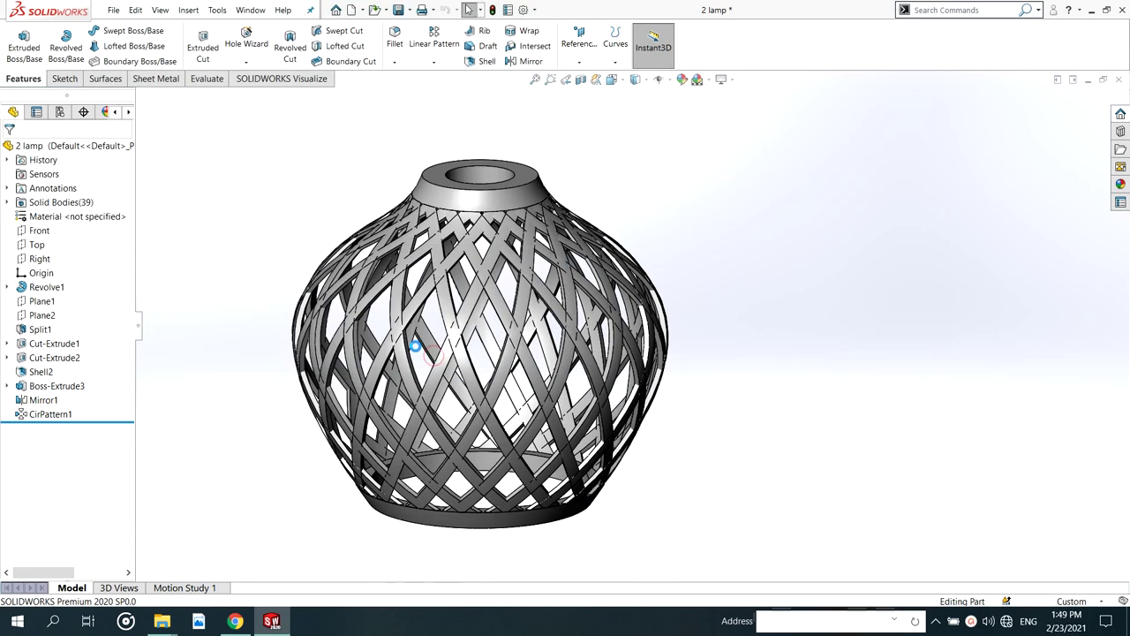
pyautogui.moveTo(162, 620)
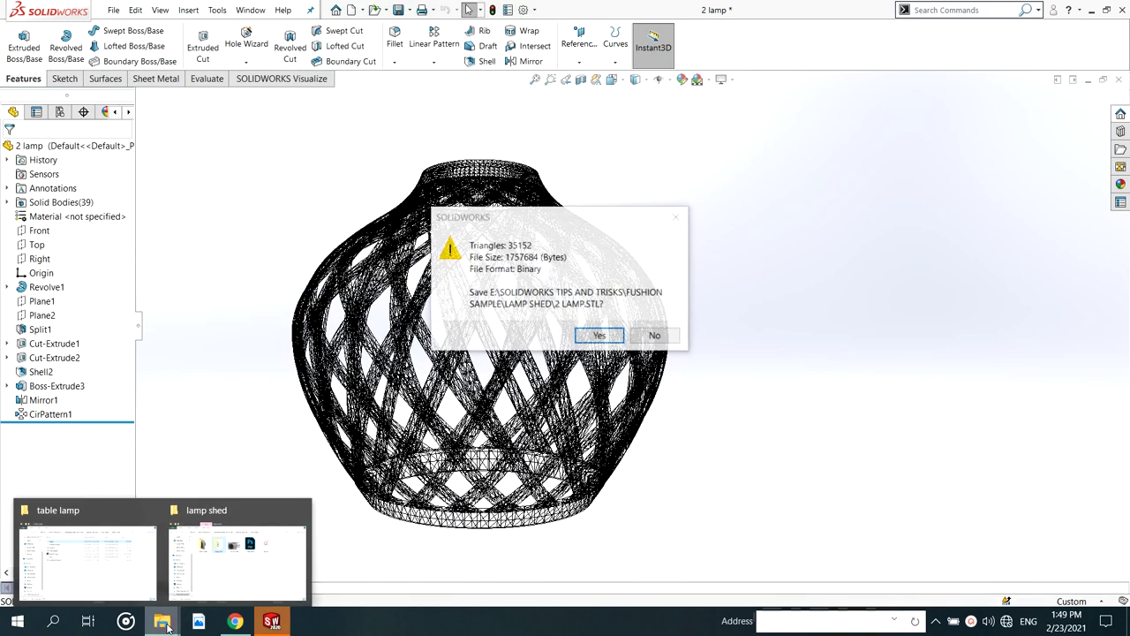
pyautogui.moveTo(241, 574)
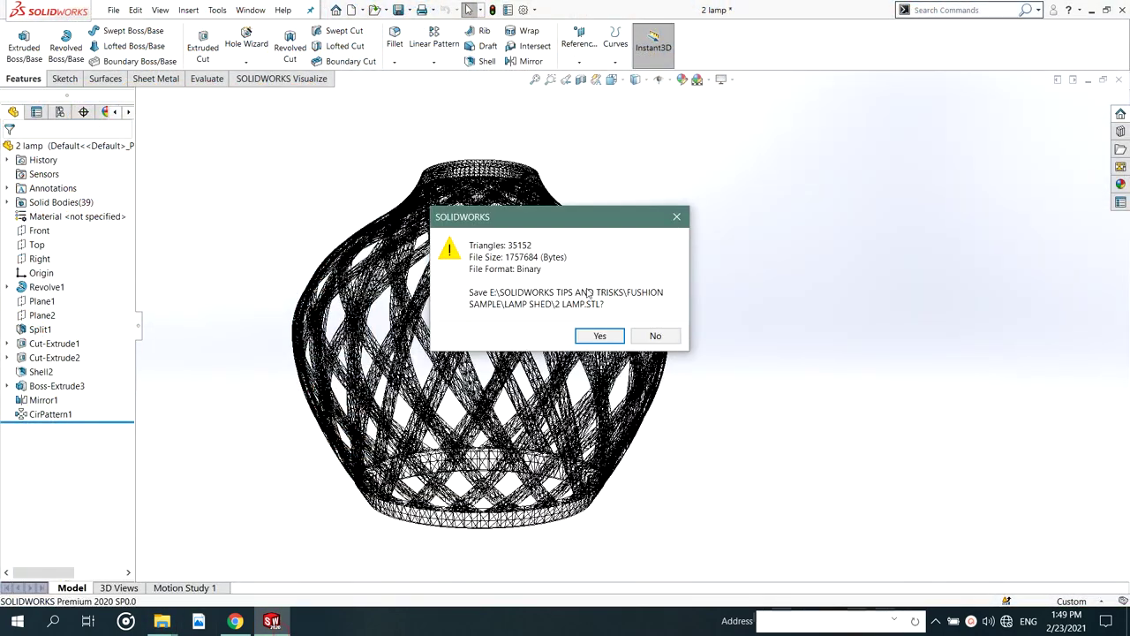
pyautogui.click(597, 337)
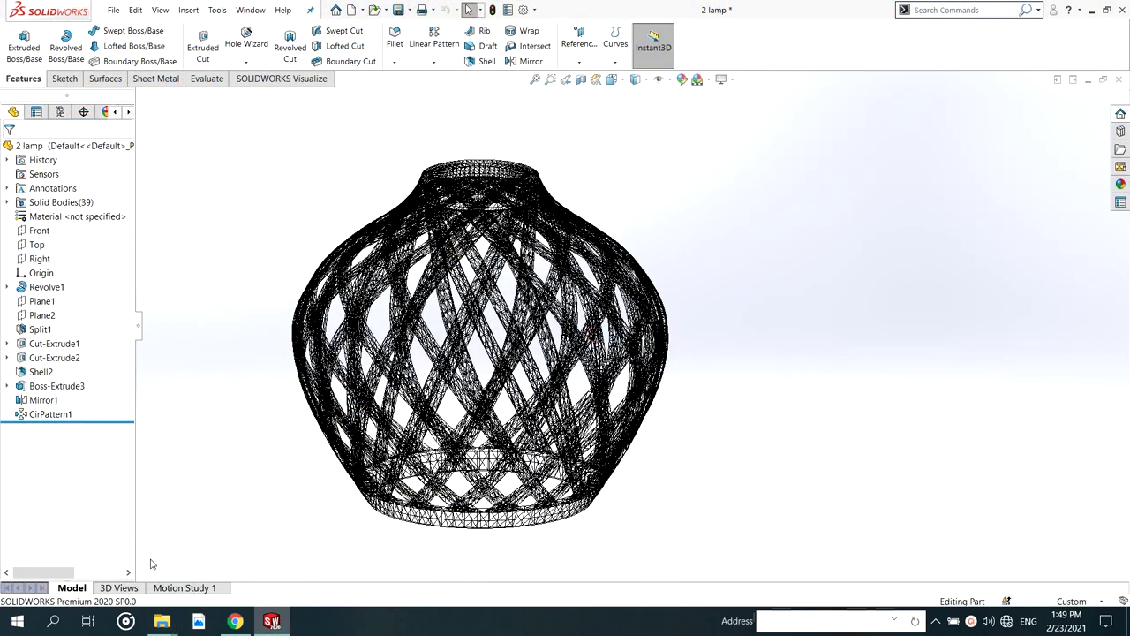
# Switch to the lamp shed folder in File Explorer and check the file type of the exported 2 lamp STL file in its properties
pyautogui.moveTo(161, 621)
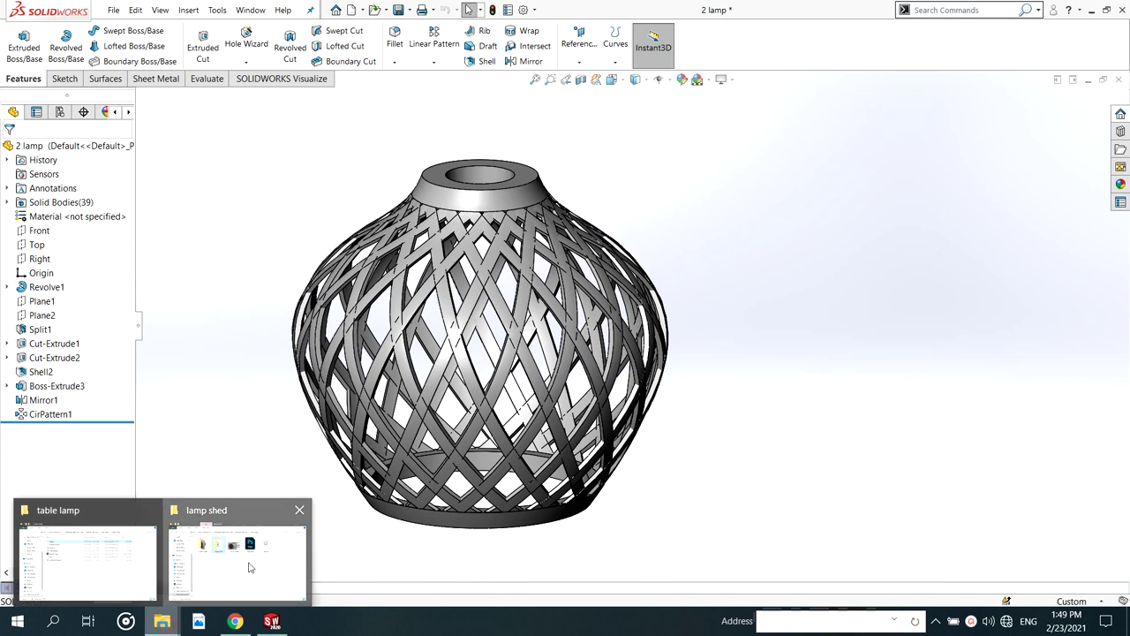
pyautogui.click(251, 565)
pyautogui.click(696, 341)
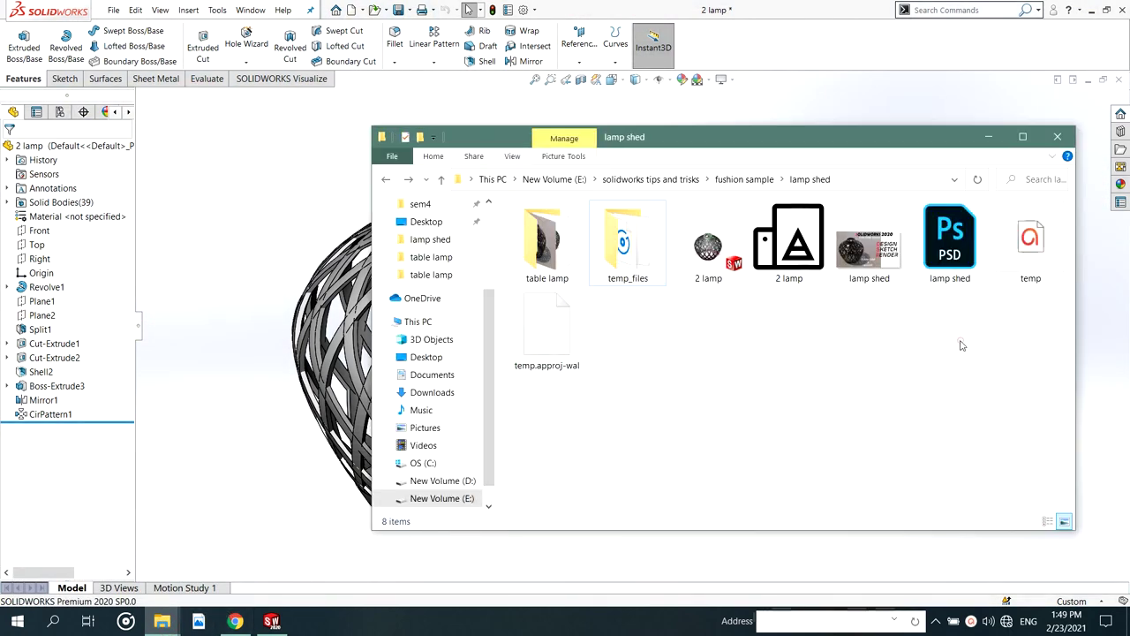
pyautogui.click(787, 254)
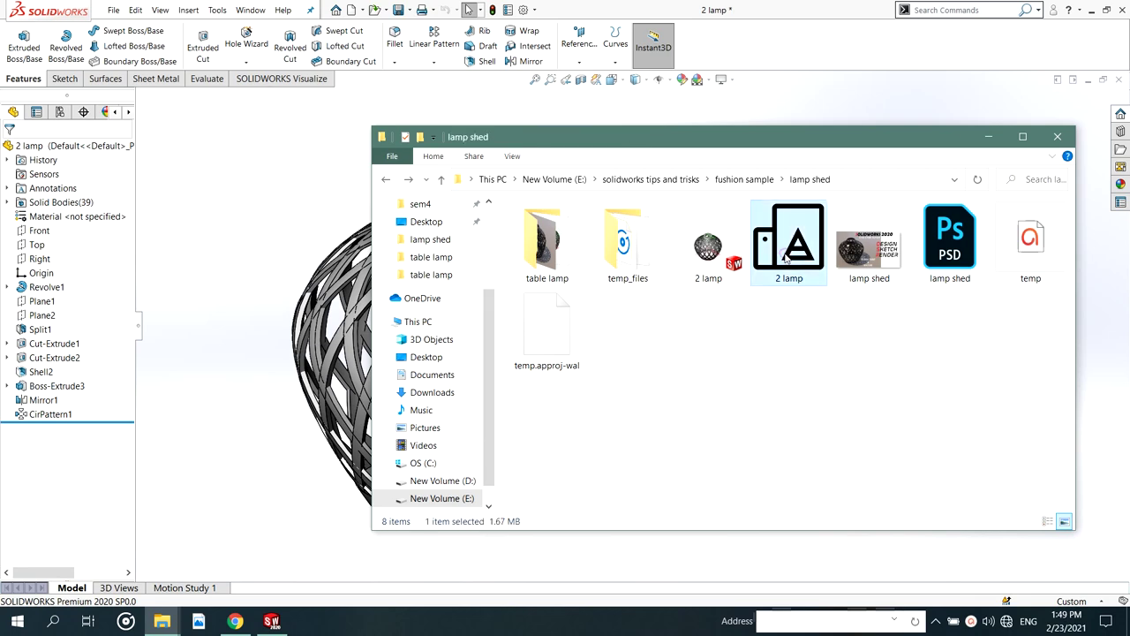
pyautogui.rightClick(800, 268)
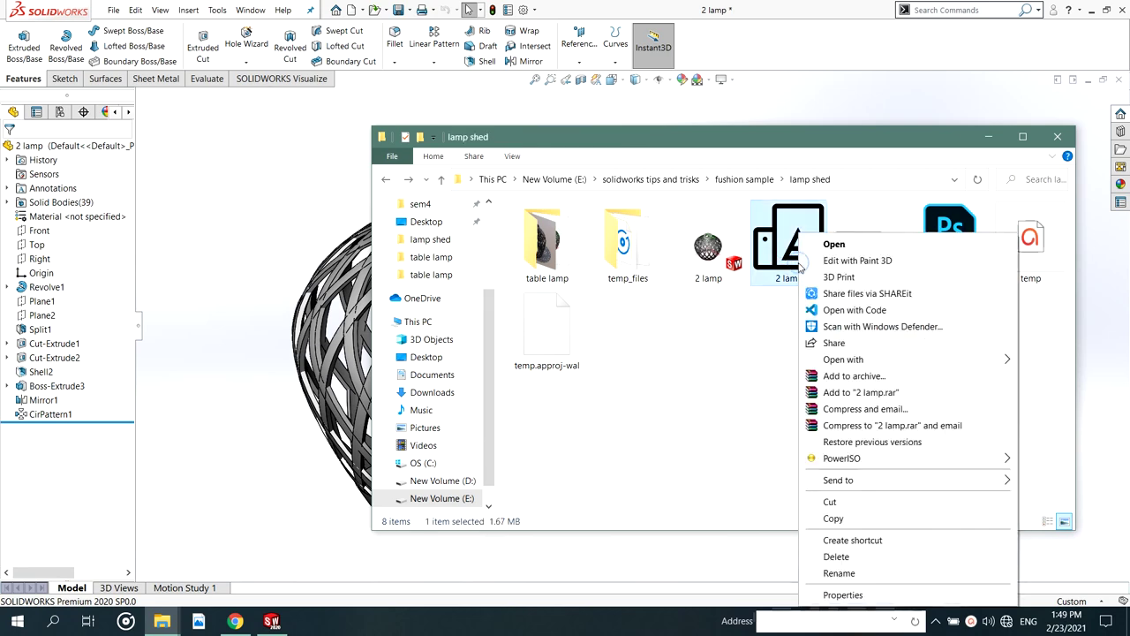
pyautogui.click(844, 595)
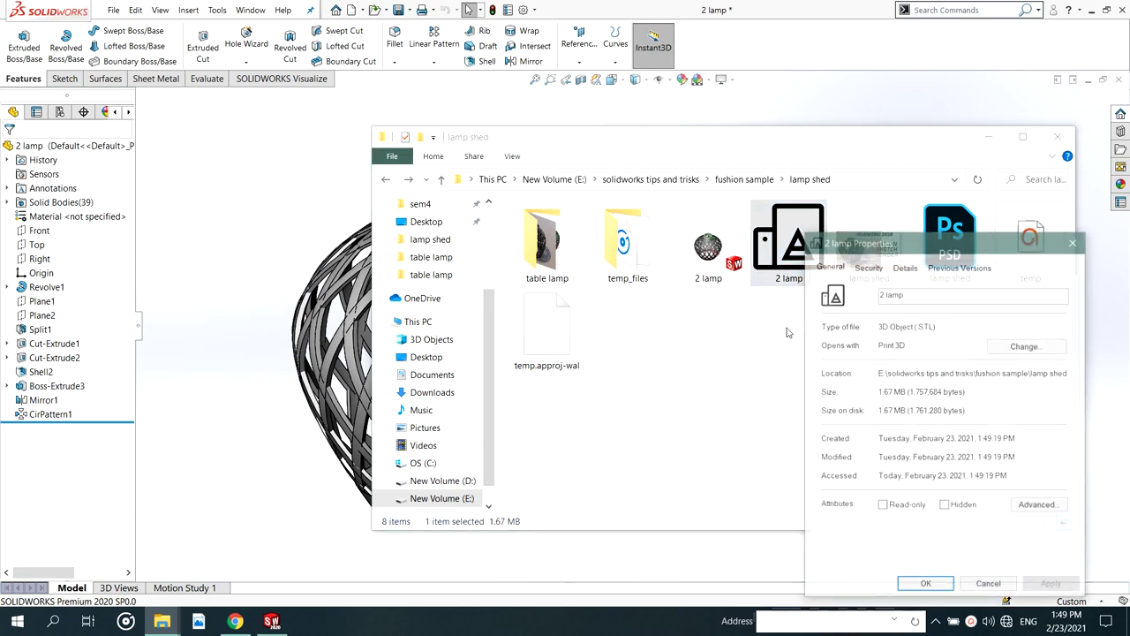
pyautogui.moveTo(911, 251); pyautogui.dragTo(728, 202)
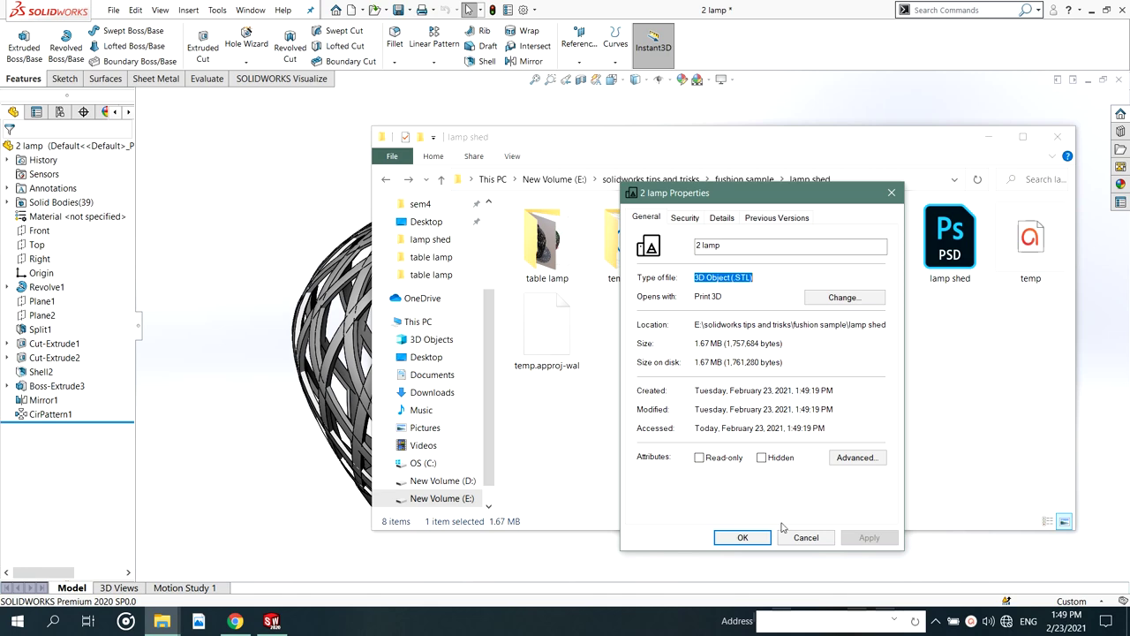
pyautogui.click(760, 542)
pyautogui.click(804, 370)
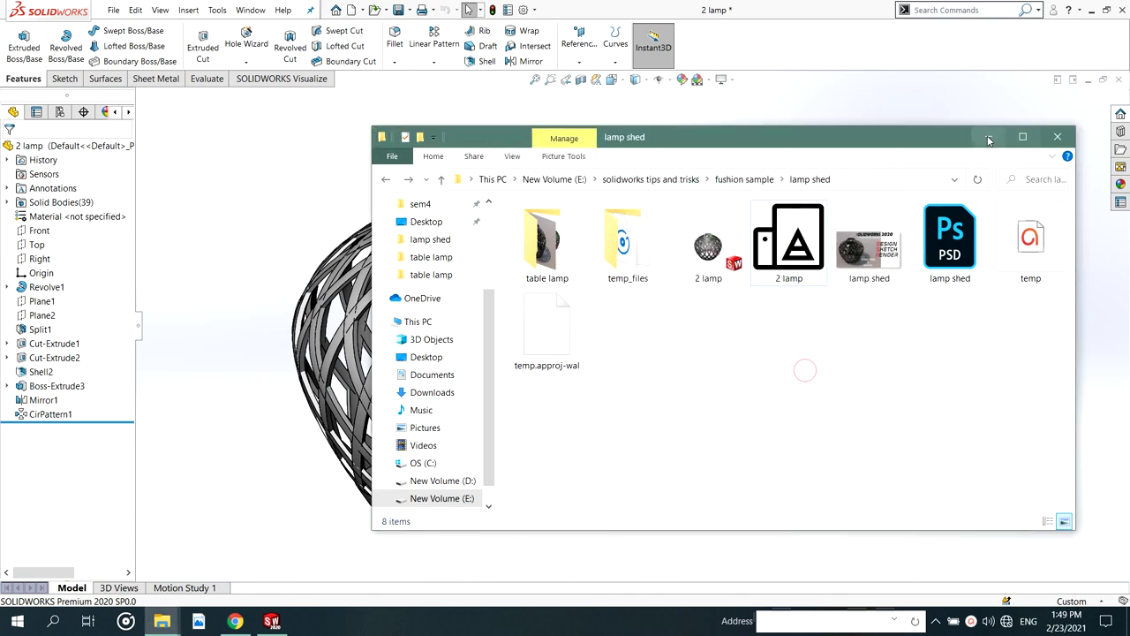
pyautogui.click(990, 140)
# Return to the lampshade model, view it from slightly above and bring up the SOLIDWORKS Visualize export commands
pyautogui.scroll(2, 519, 285)
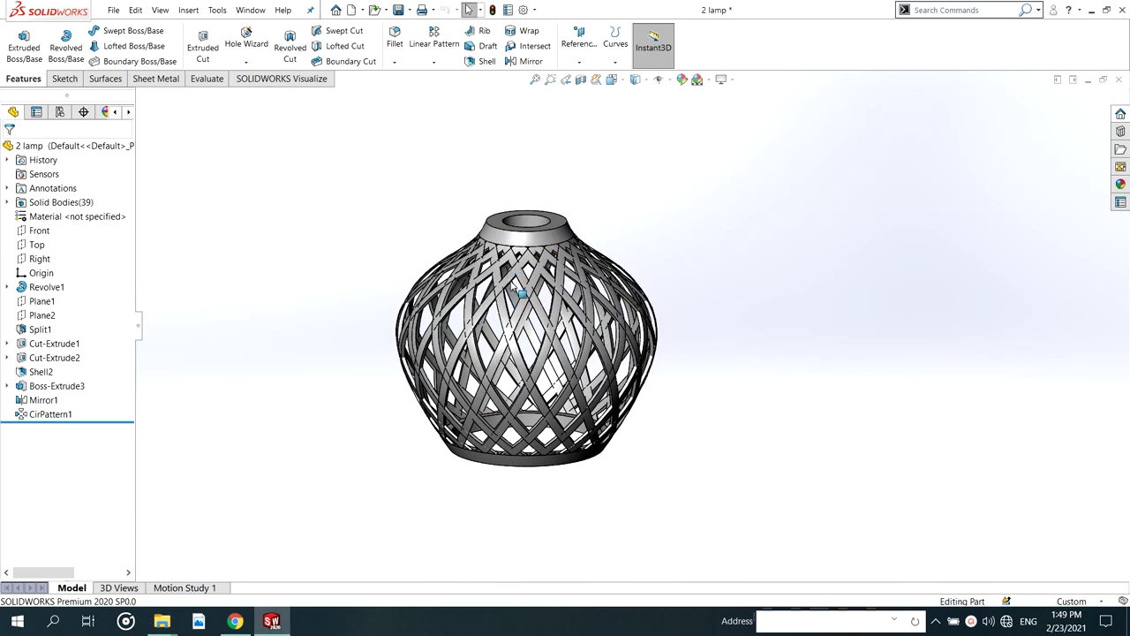
pyautogui.moveTo(516, 288); pyautogui.dragTo(482, 323, button='middle')
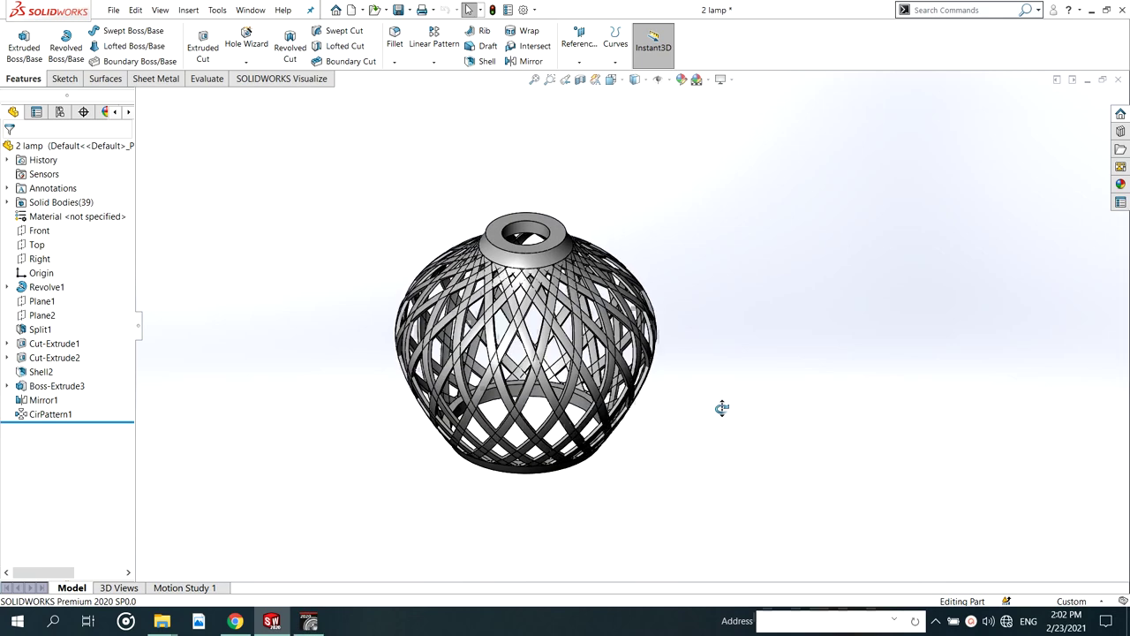
pyautogui.moveTo(722, 406); pyautogui.dragTo(496, 254, button='middle')
pyautogui.click(279, 69)
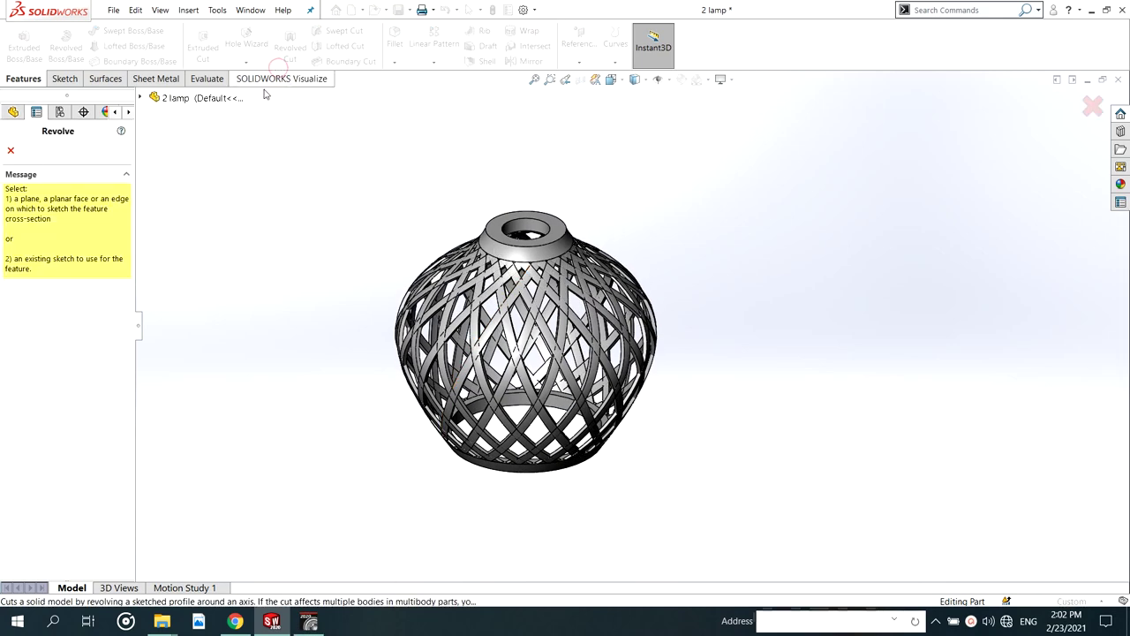
pyautogui.press('Escape')
pyautogui.click(314, 78)
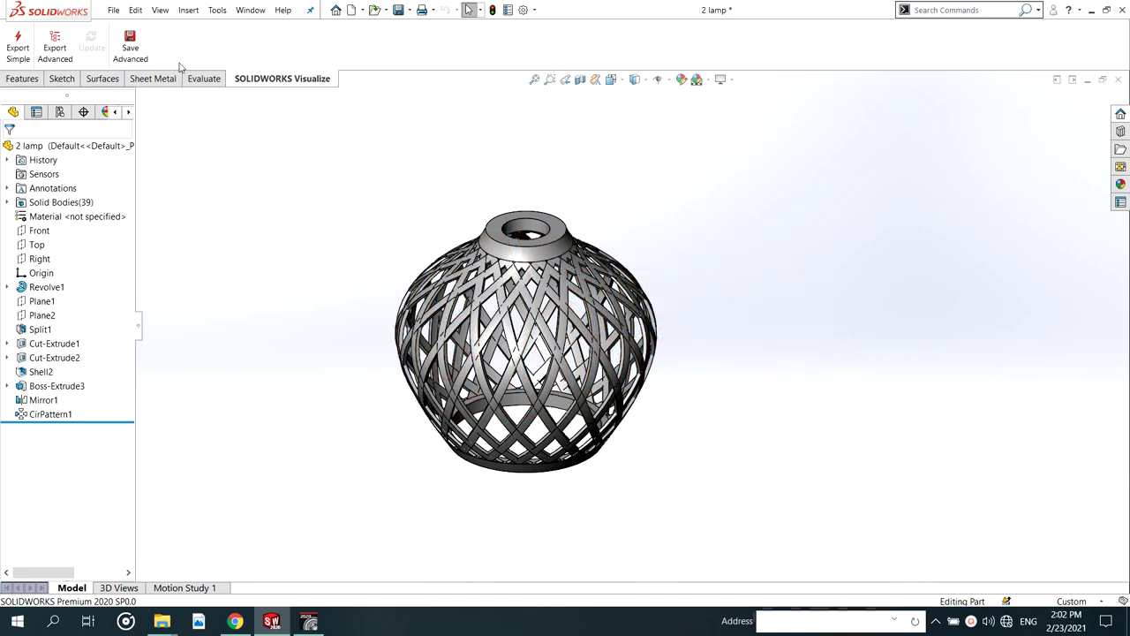
# Switch to SOLIDWORKS Visualize and reframe the render lamp project so the whole lampshade and its shadow sit left of the image centre
pyautogui.click(309, 621)
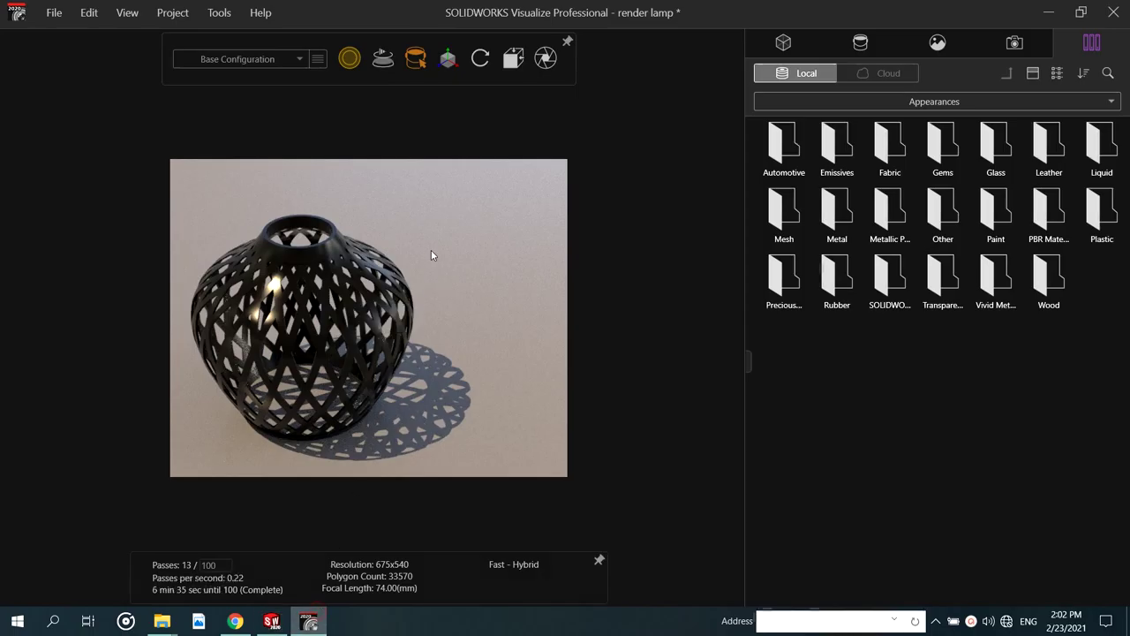
pyautogui.scroll(2, 380, 288)
pyautogui.moveTo(380, 288); pyautogui.dragTo(360, 247, button='middle')
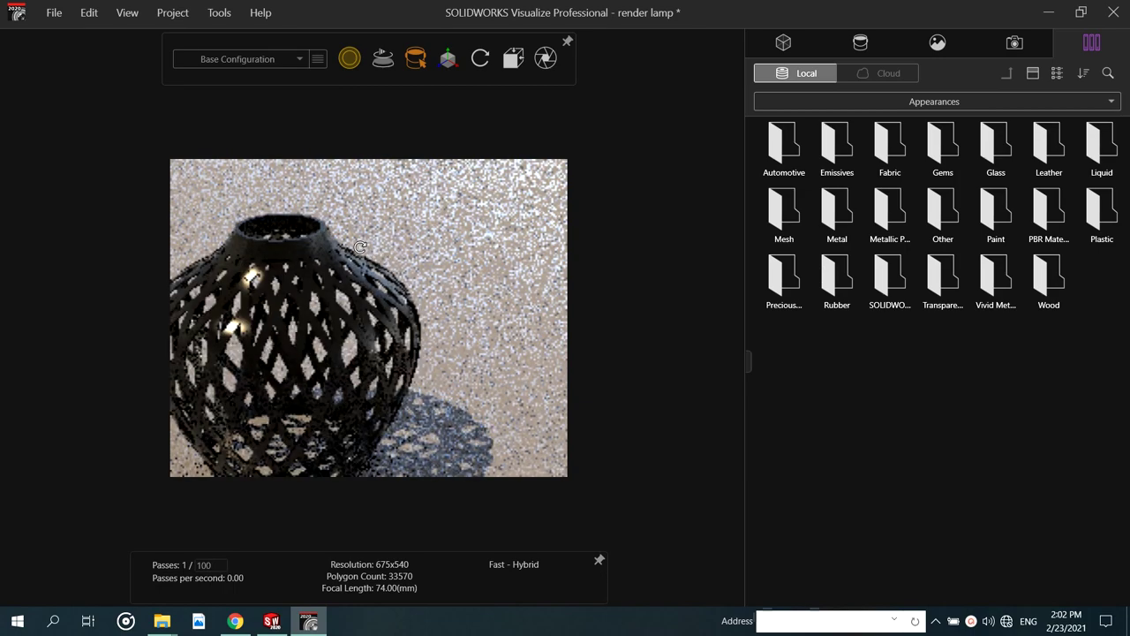
pyautogui.scroll(5, 358, 271)
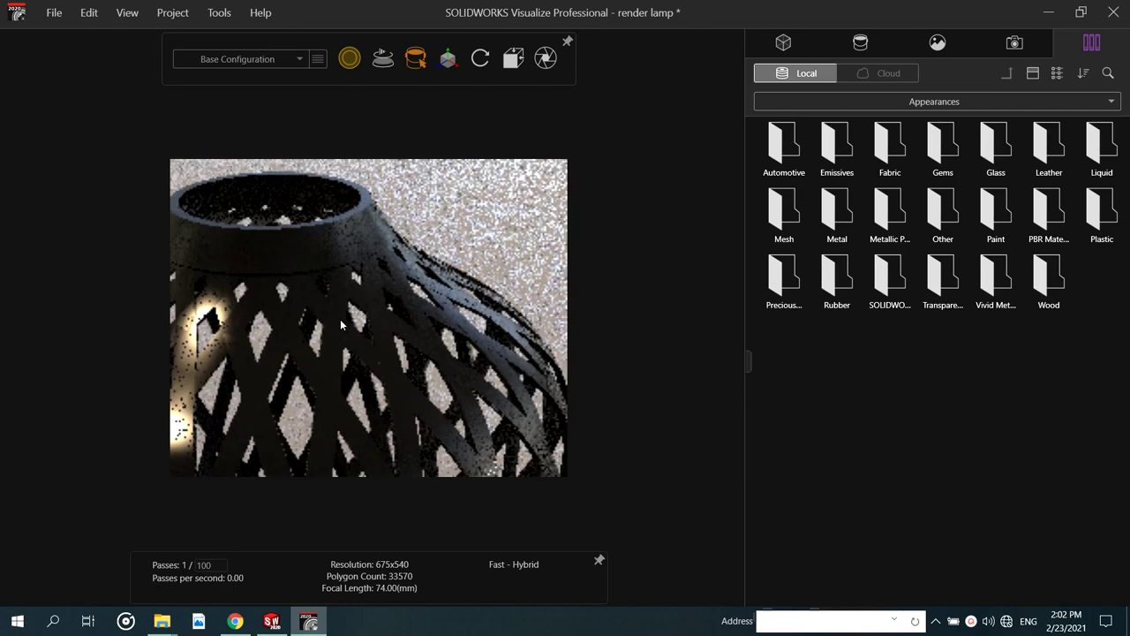
pyautogui.scroll(-8, 338, 321)
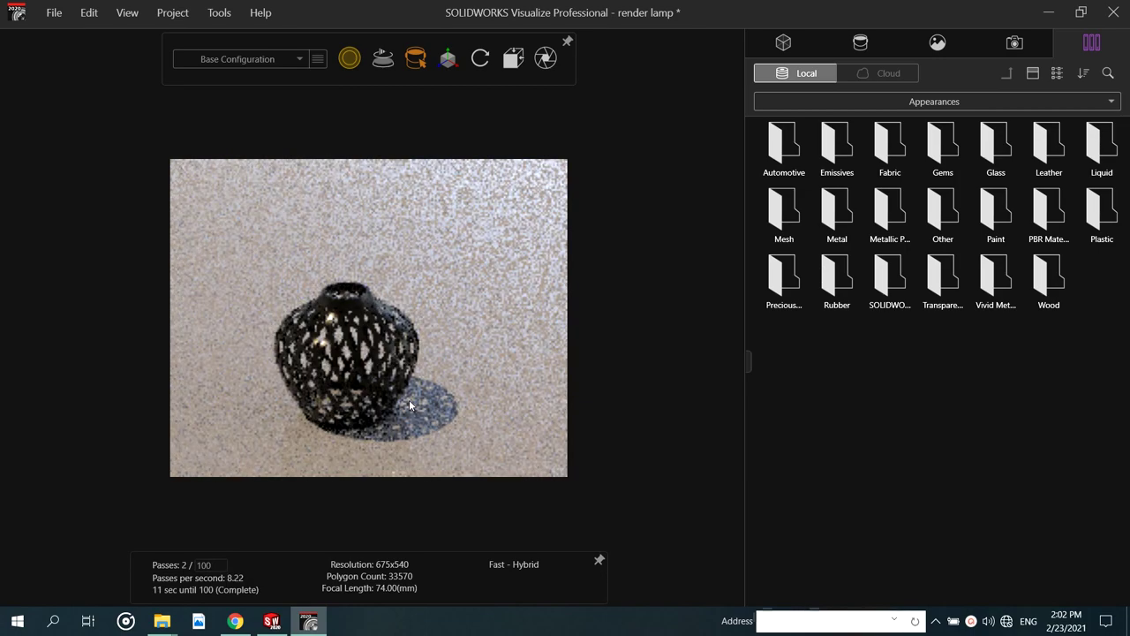
pyautogui.moveTo(400, 393); pyautogui.dragTo(528, 401)
pyautogui.scroll(3, 528, 401)
pyautogui.scroll(-2, 391, 413)
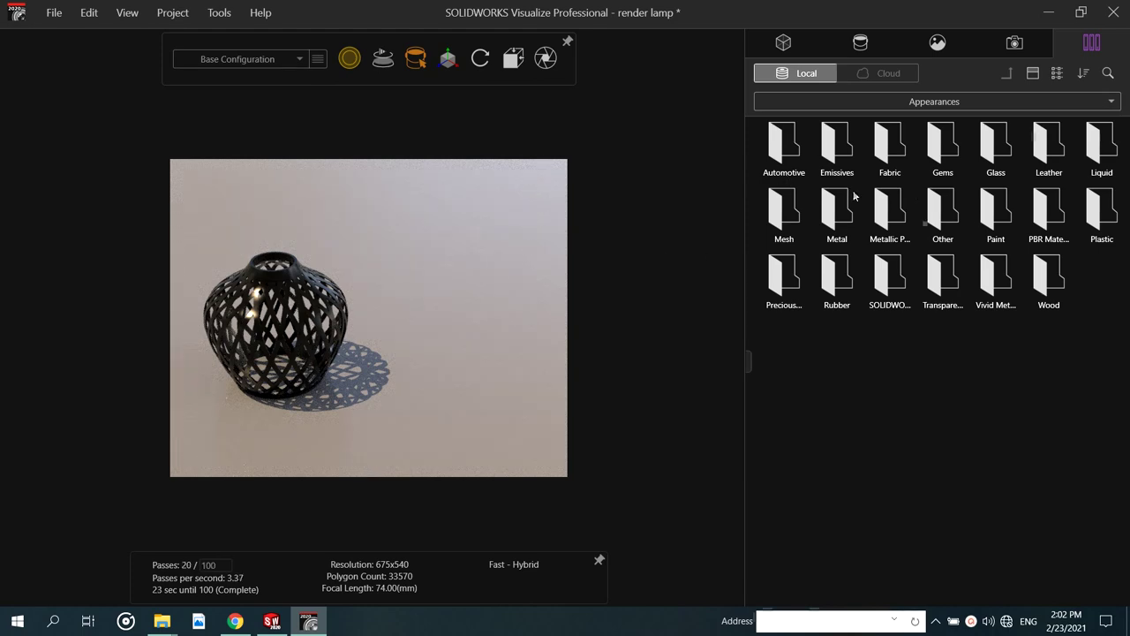
# Show the local library's content categories, such as cameras, environments and appearances
pyautogui.click(895, 101)
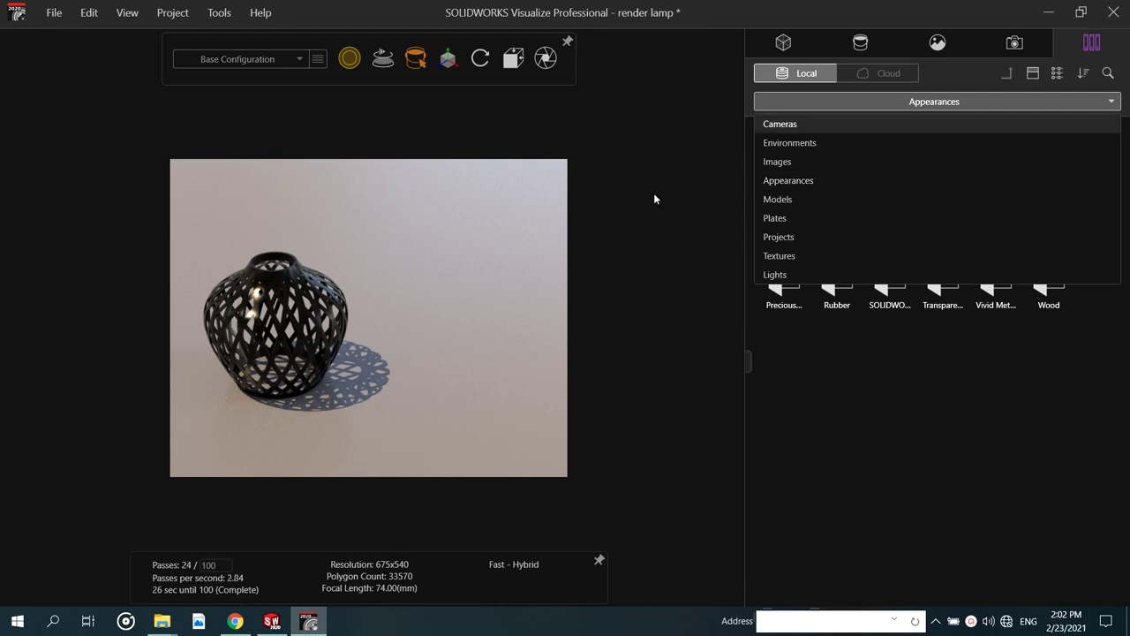